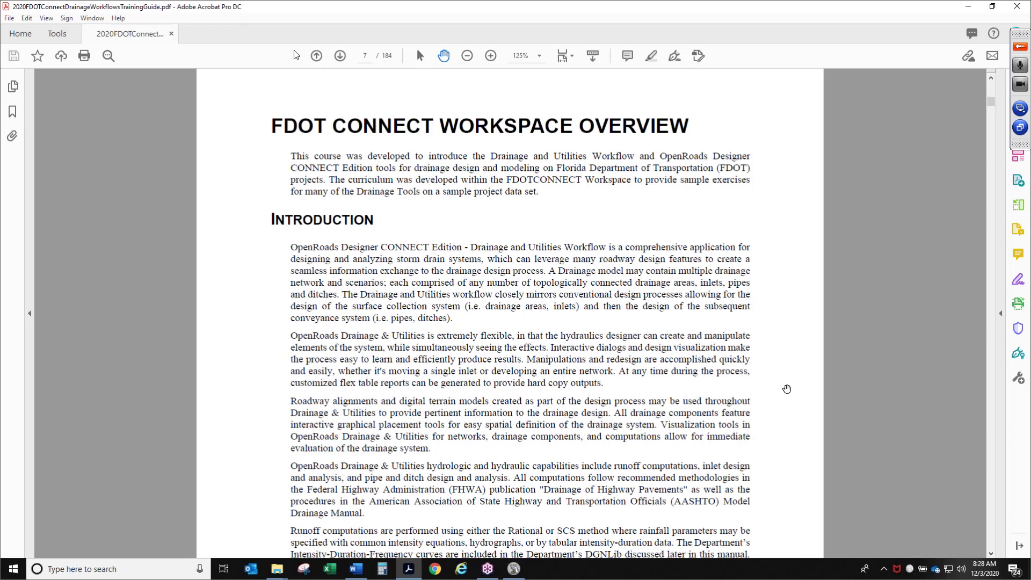
Step: Read the Introduction of the FDOT Connect Workspace Overview on page 7 through to the end of the page
drag(787, 387, 784, 301)
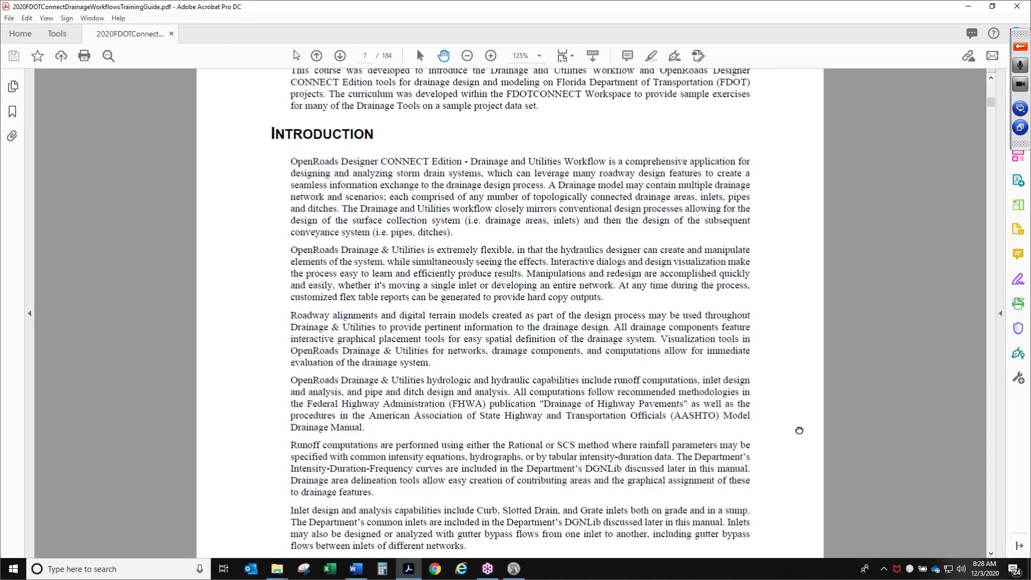
drag(799, 430, 798, 219)
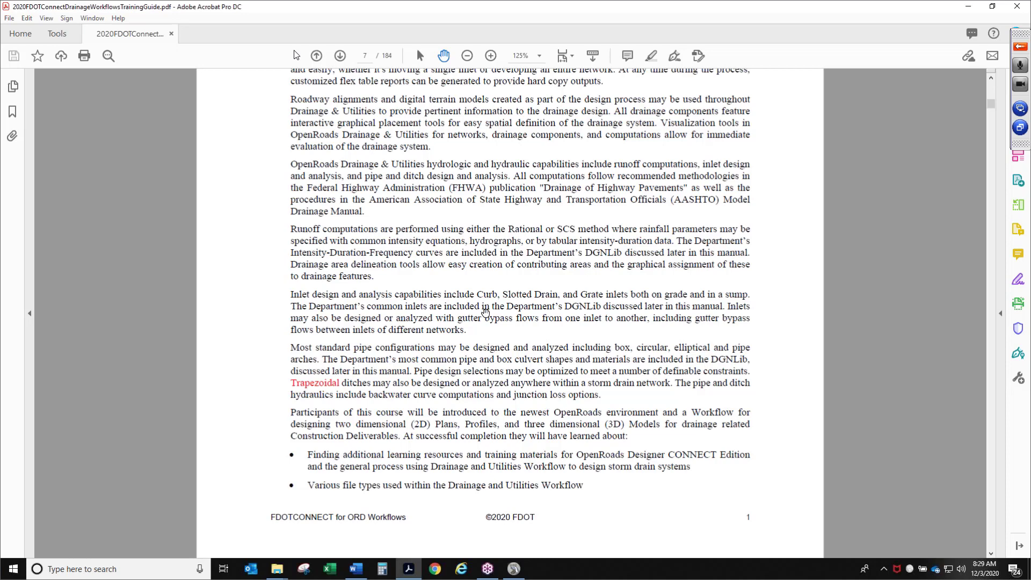
scroll(700, 293, up, 2)
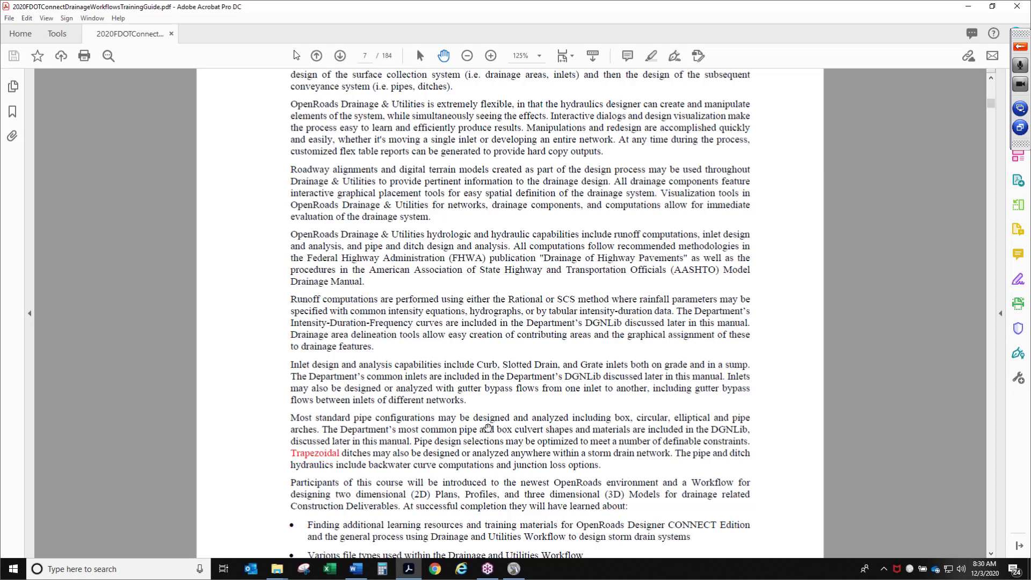
scroll(643, 463, down, 2)
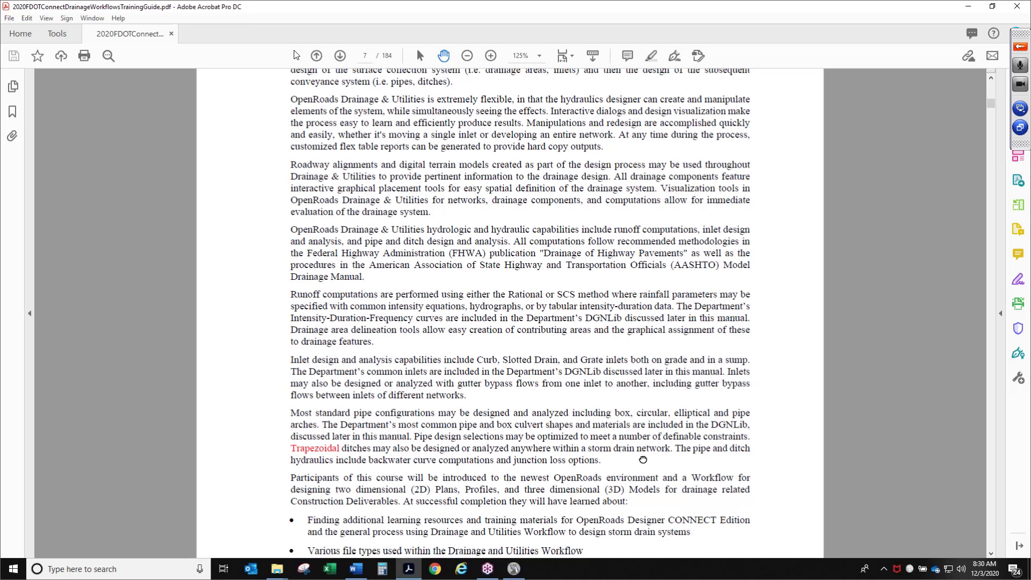
scroll(640, 440, down, 4)
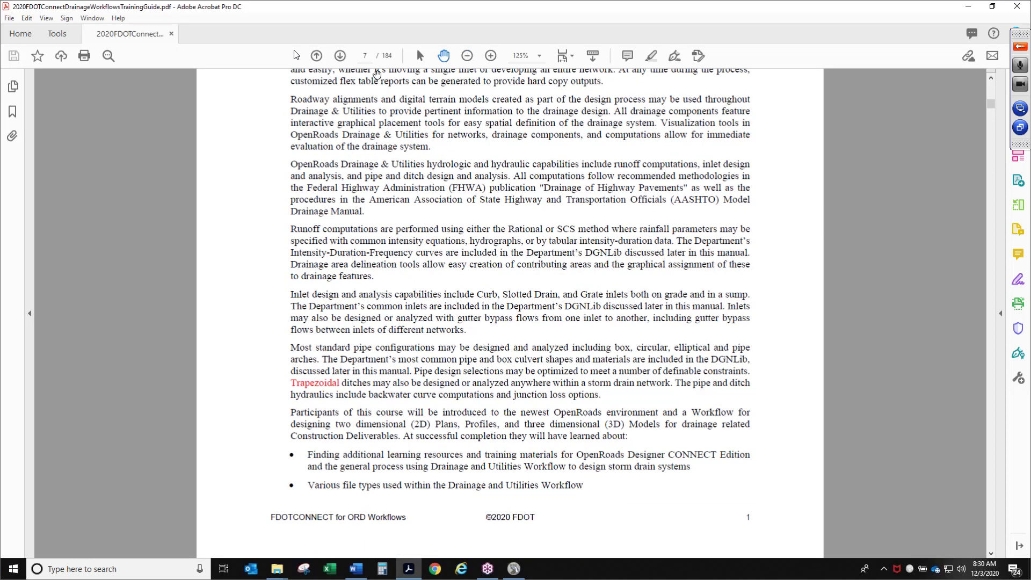
Step: Review the list of course learning topics running from page 7 onto page 8 at 125% zoom
click(340, 56)
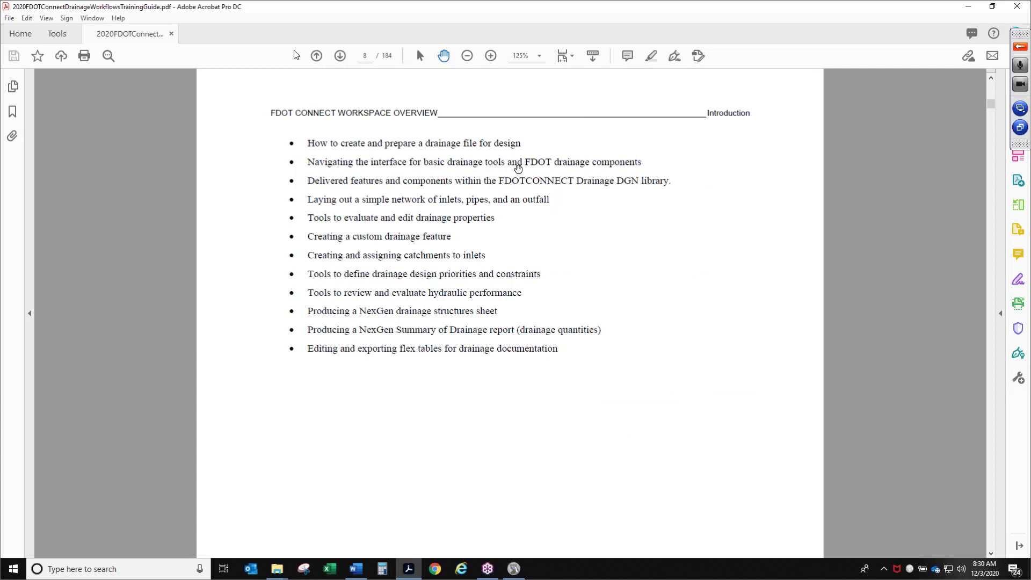
click(467, 56)
scroll(534, 208, up, 3)
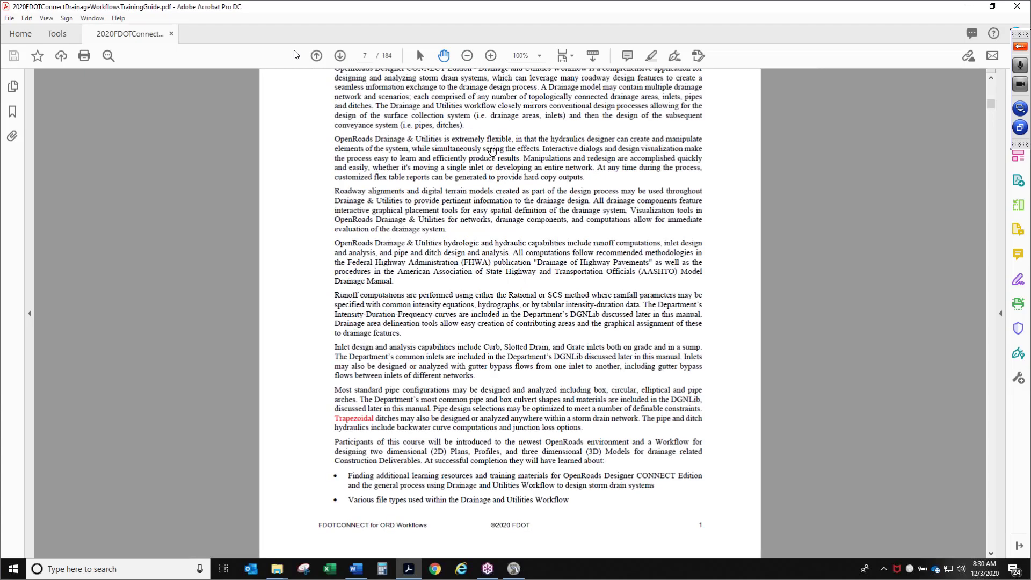
click(491, 56)
scroll(523, 150, down, 3)
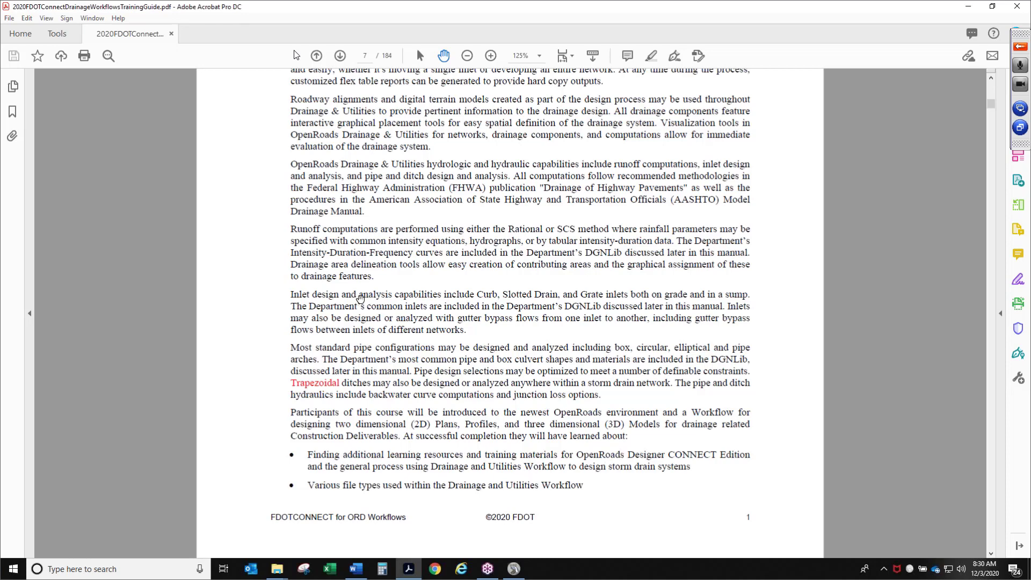
click(341, 56)
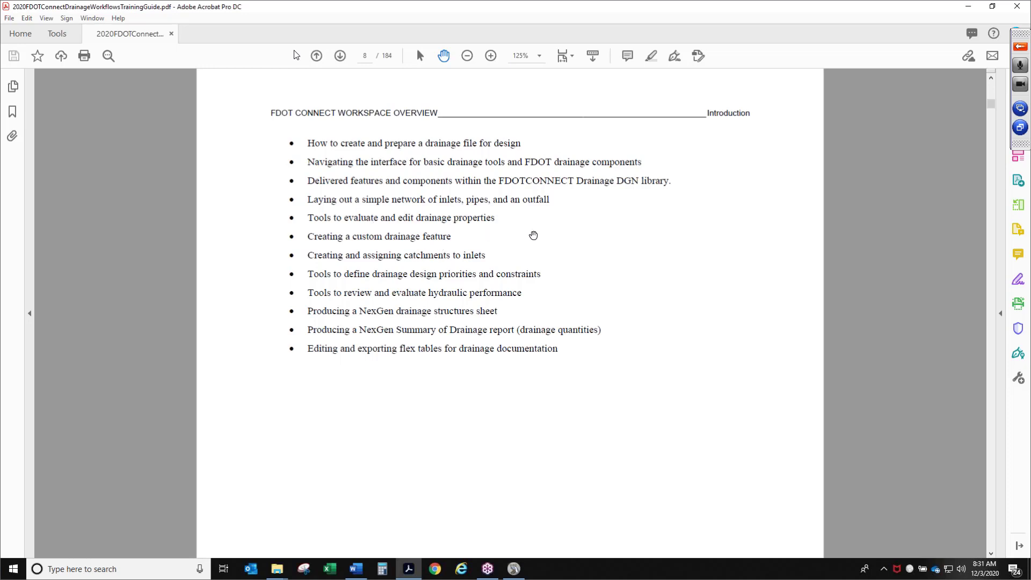
scroll(546, 236, down, 1)
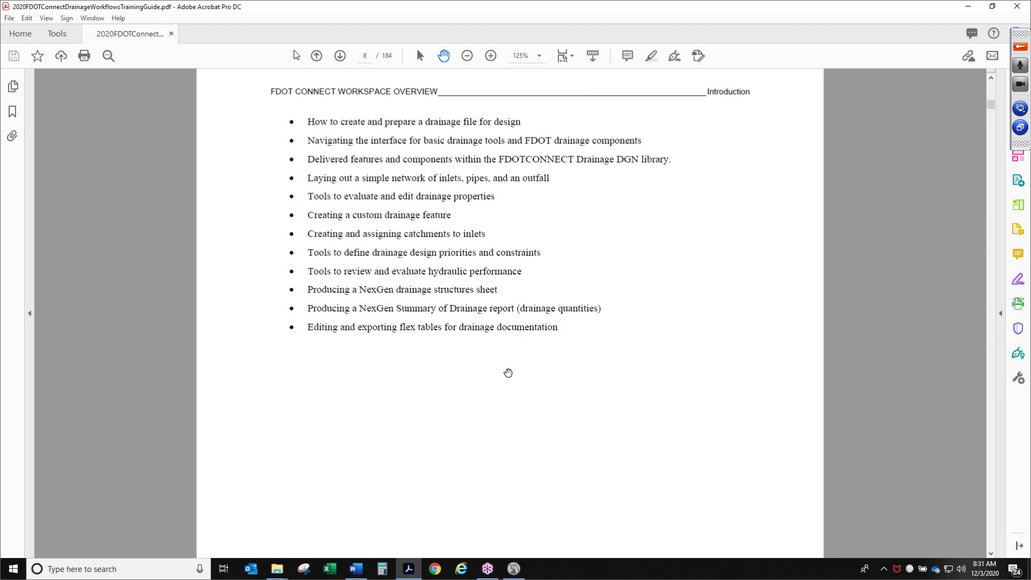
Step: Go to page 9 in full-page view and enlarge it to 150% to read the course expectations
click(566, 56)
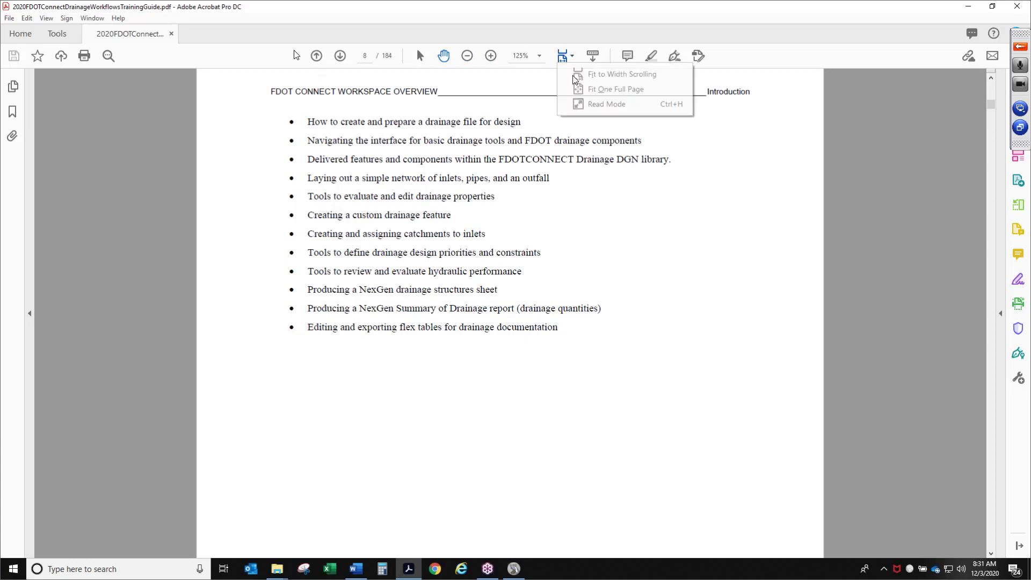
click(596, 87)
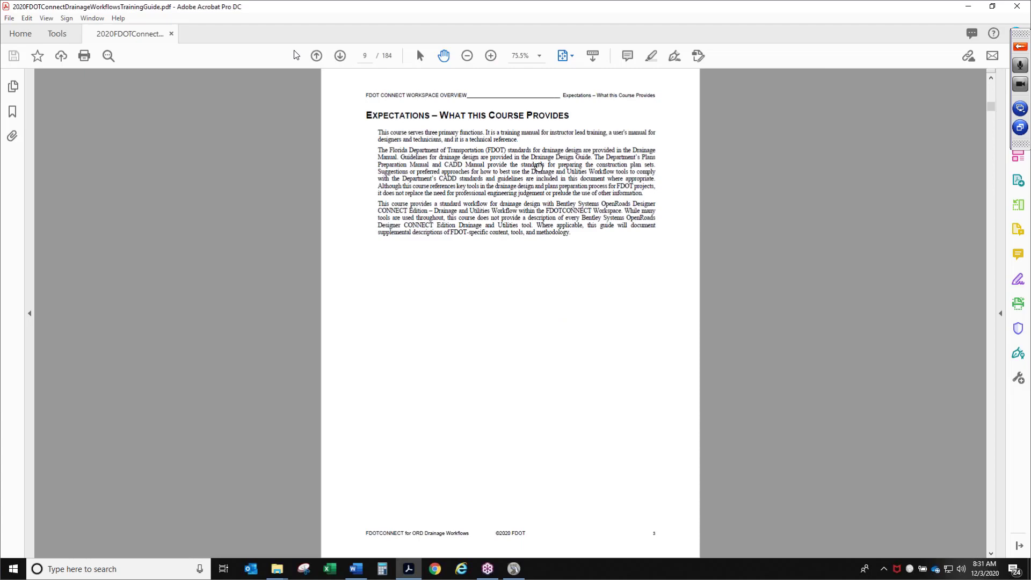
click(492, 56)
click(492, 56)
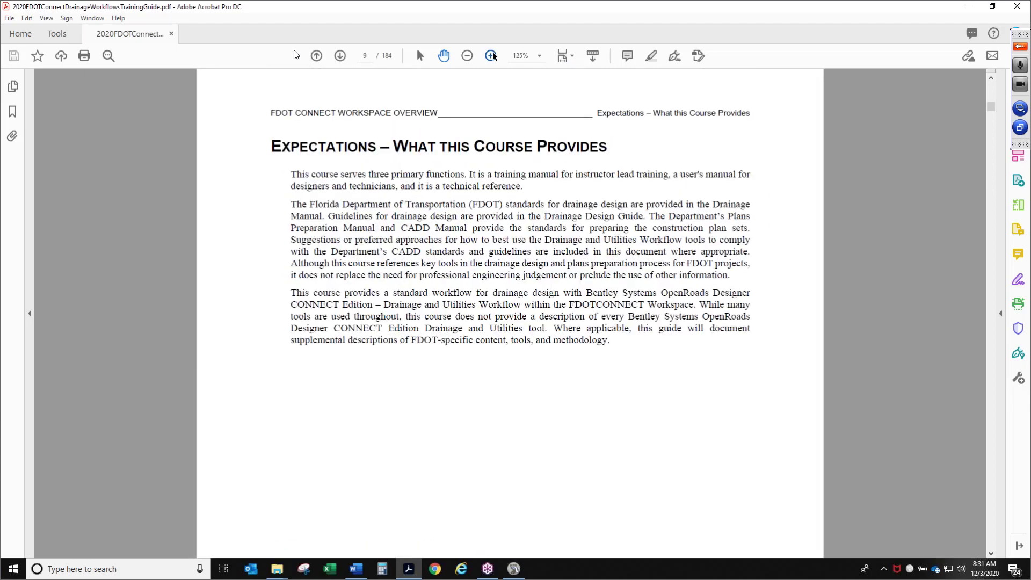
click(492, 56)
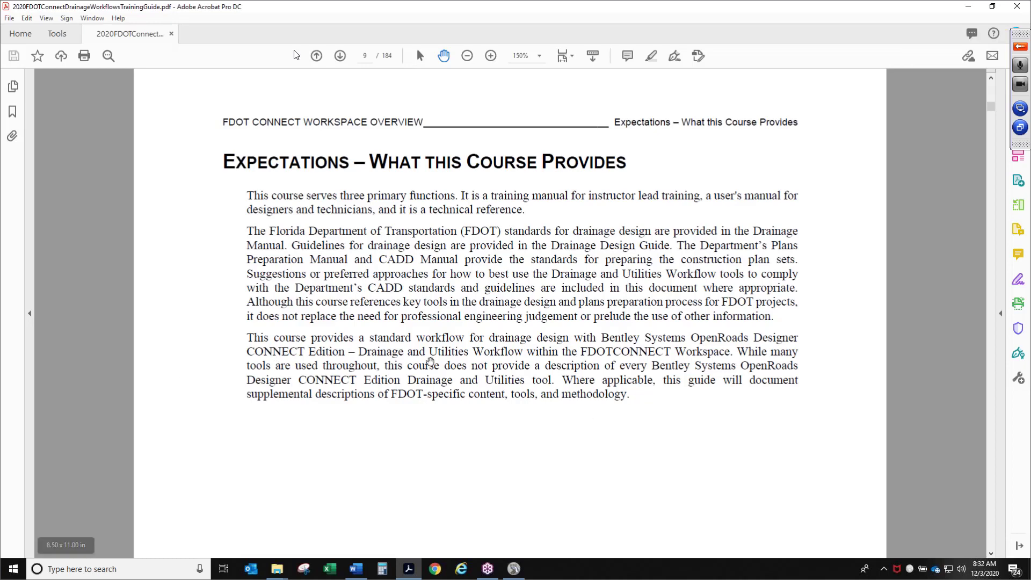
Step: Fit one full page, go to page 10 and review the Document Style conventions and workflow terminology at 100% zoom
click(565, 57)
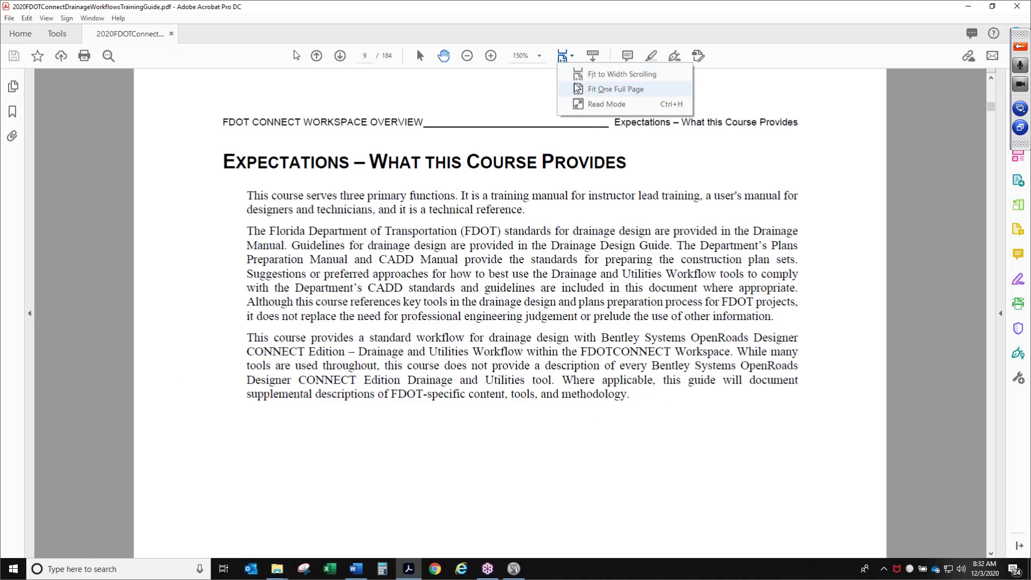
click(596, 90)
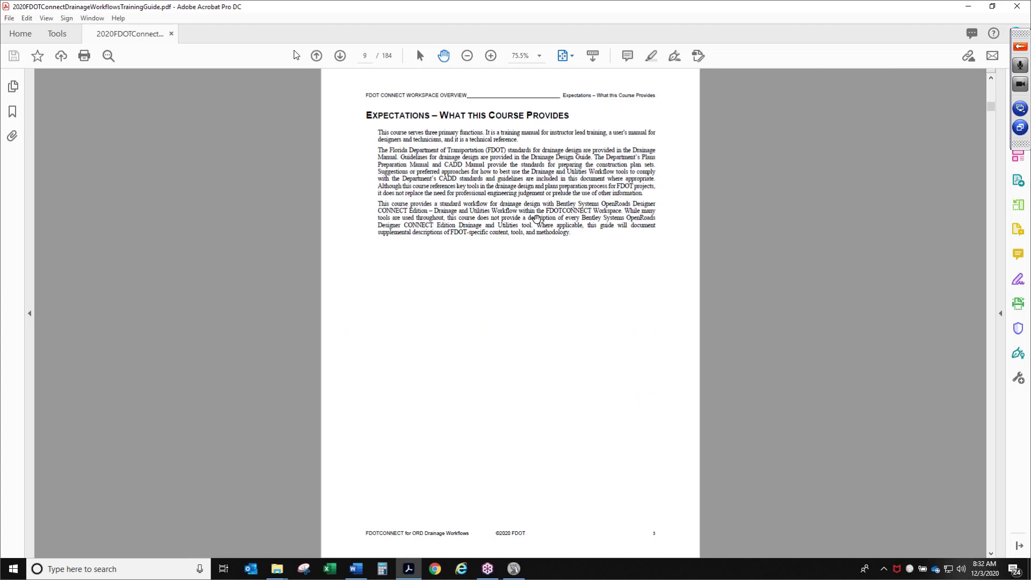
scroll(531, 208, down, 2)
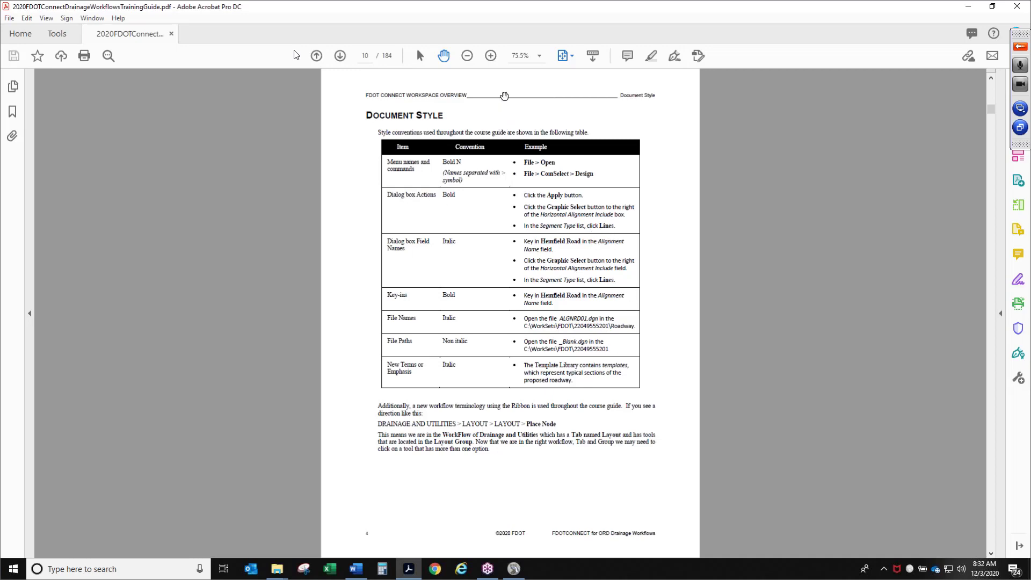
click(491, 56)
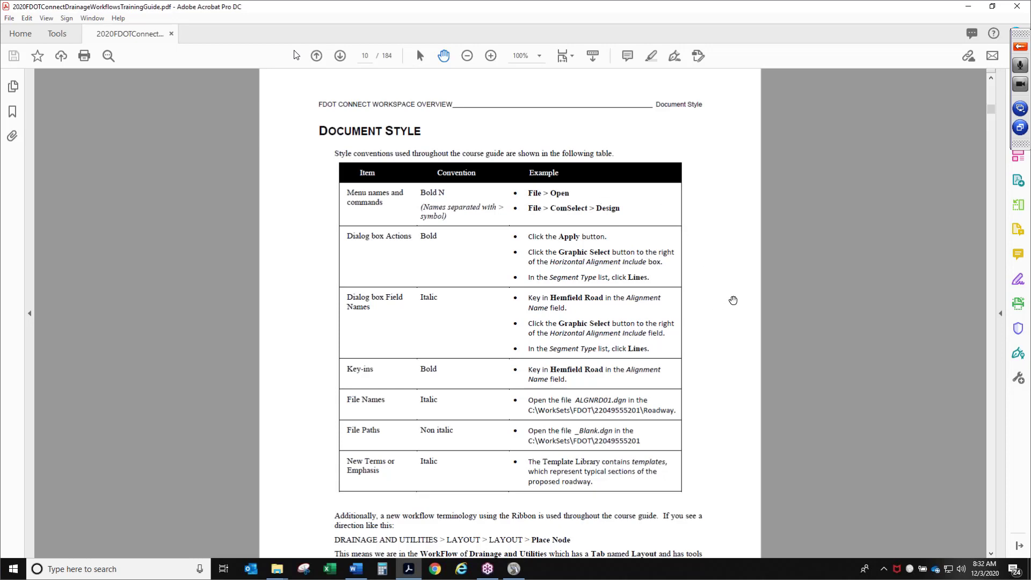
drag(713, 367, 705, 243)
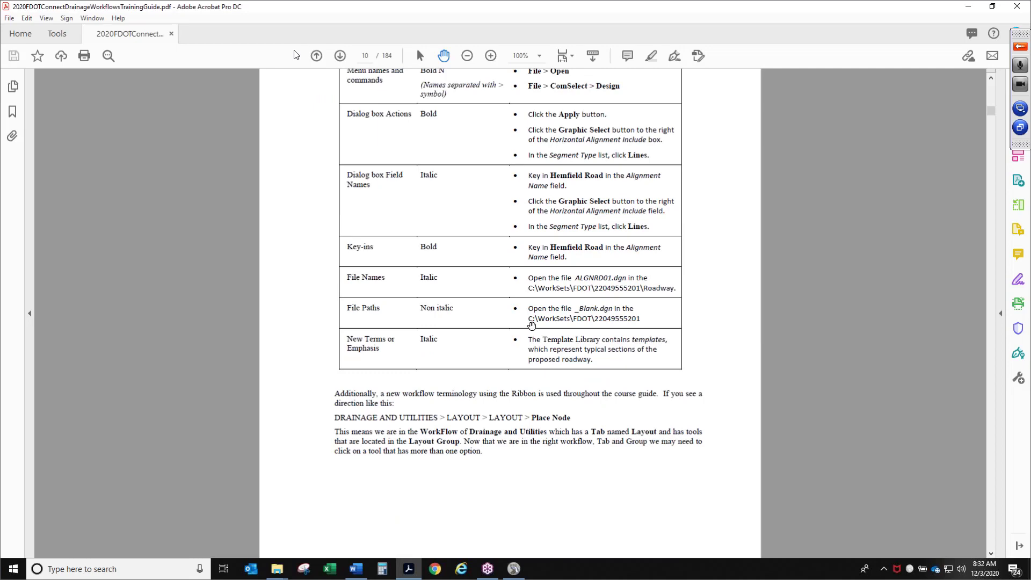
scroll(597, 461, down, 1)
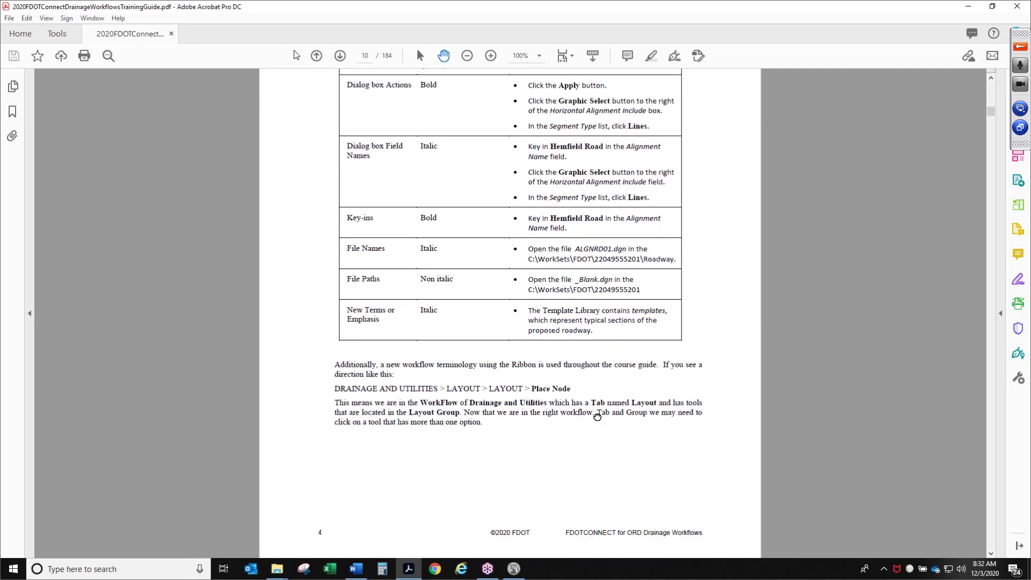
Step: Go to page 11 and review the File Types descriptions and the library diagram at 125% zoom
click(342, 58)
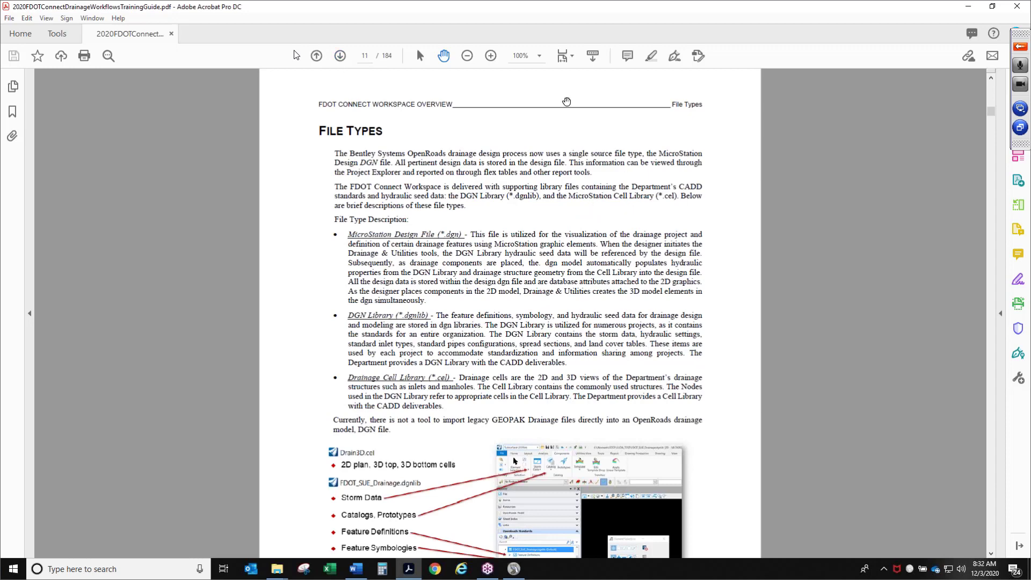
click(491, 56)
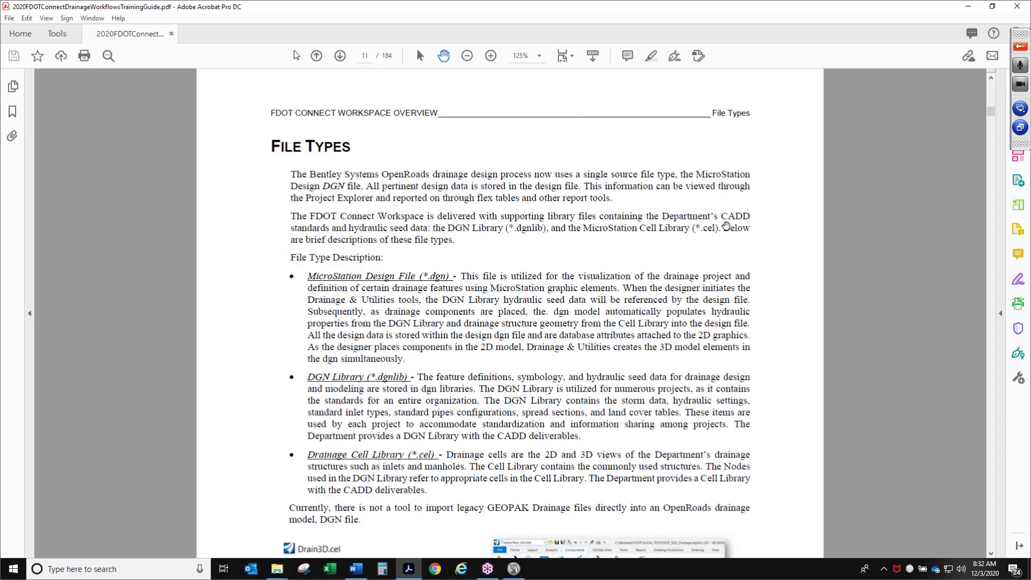
drag(760, 245, 761, 217)
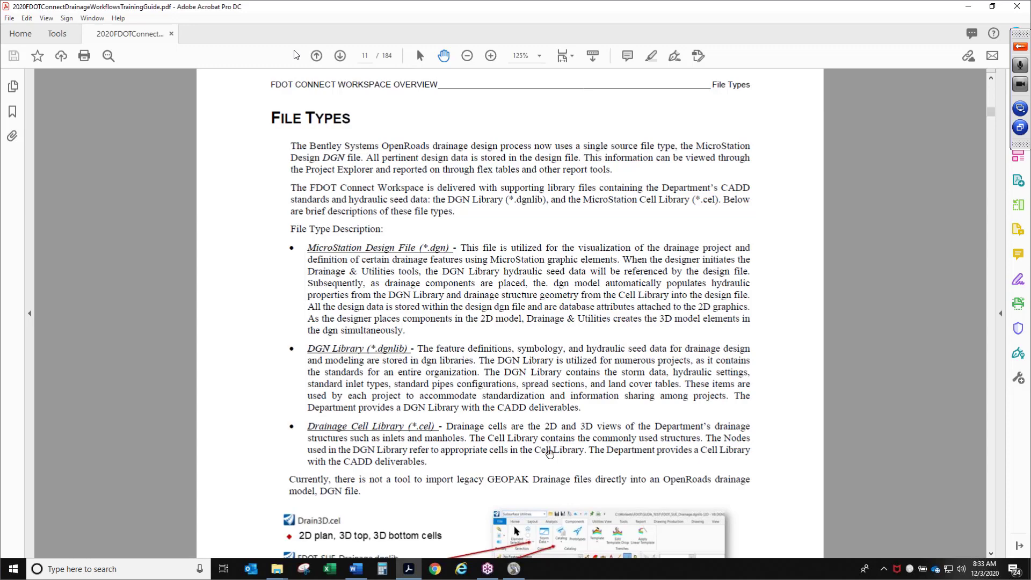
drag(549, 454, 559, 344)
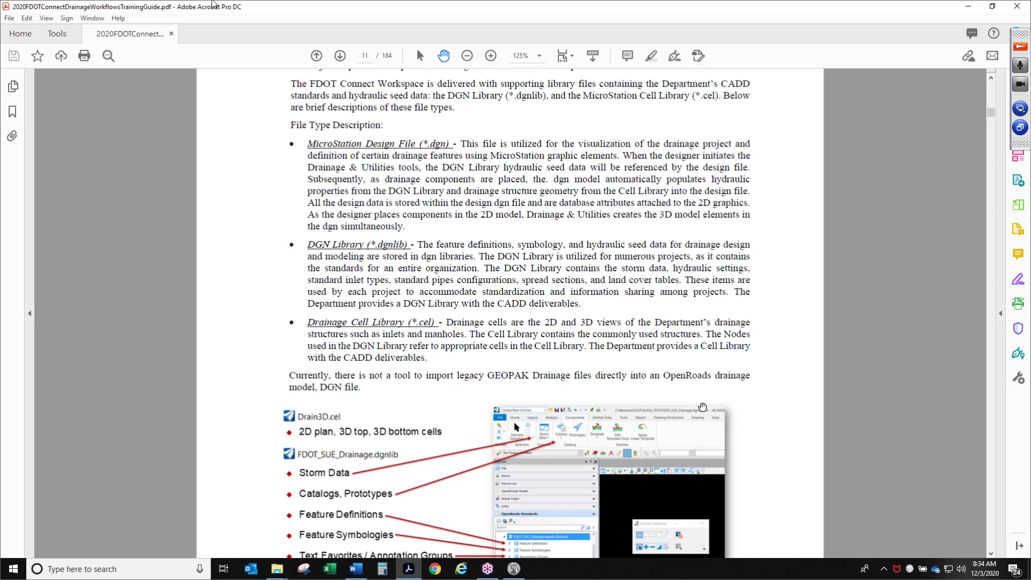
scroll(703, 362, down, 3)
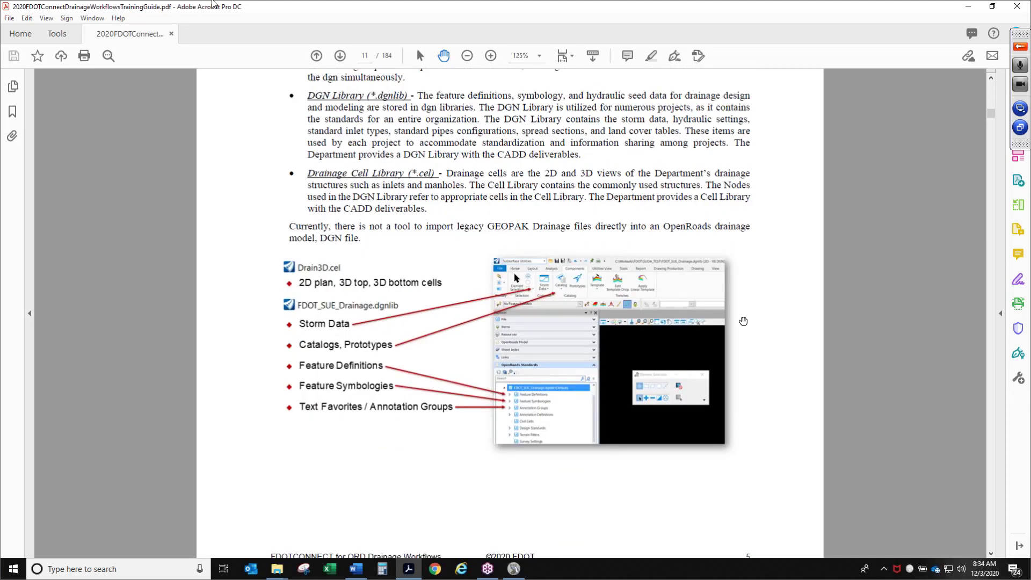
Step: Open the Drainage and Utilities CONNECT Edition Help link from Learning Resources on page 12, allowing the connection to docs.bentley.com
click(340, 56)
scroll(723, 190, down, 1)
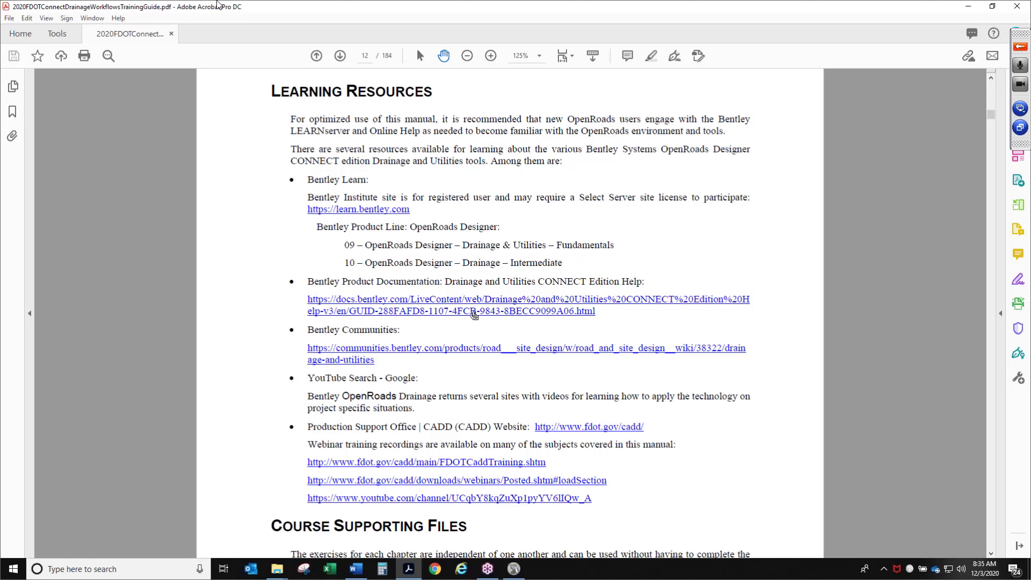
click(610, 306)
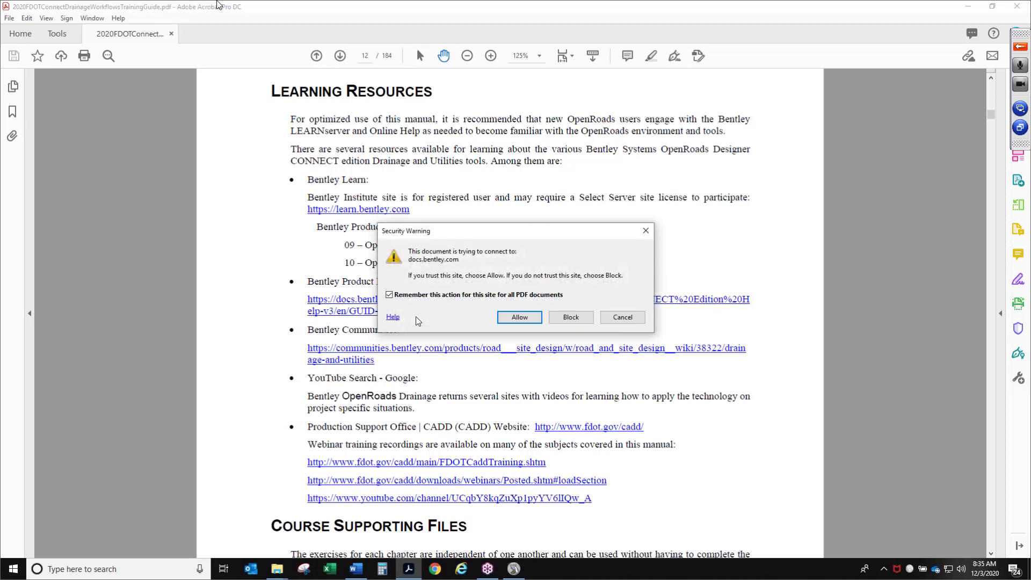
click(501, 319)
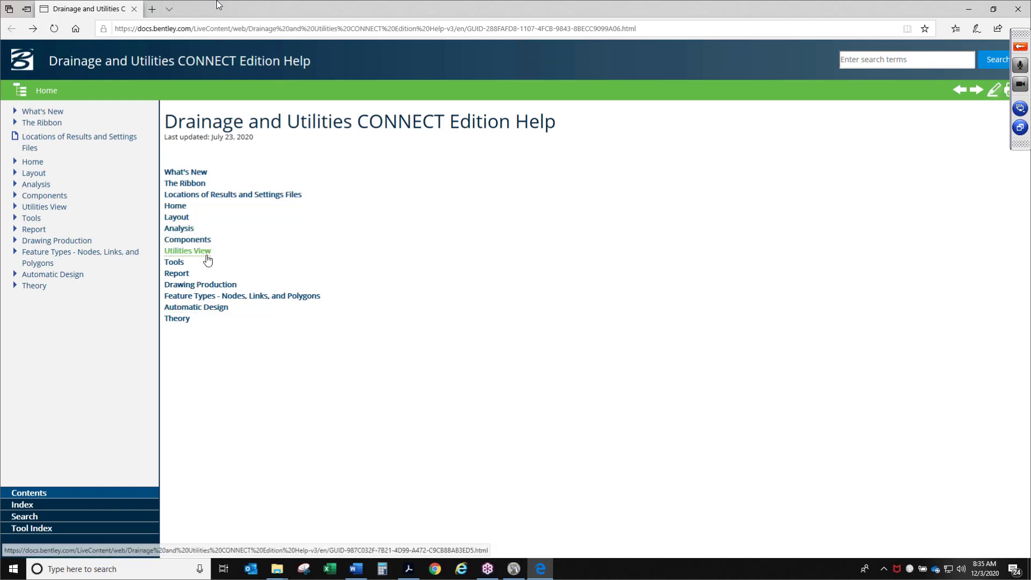
Step: Browse the online help's Analysis section through the Calculation topic to the Compute Toolbar topic
click(180, 229)
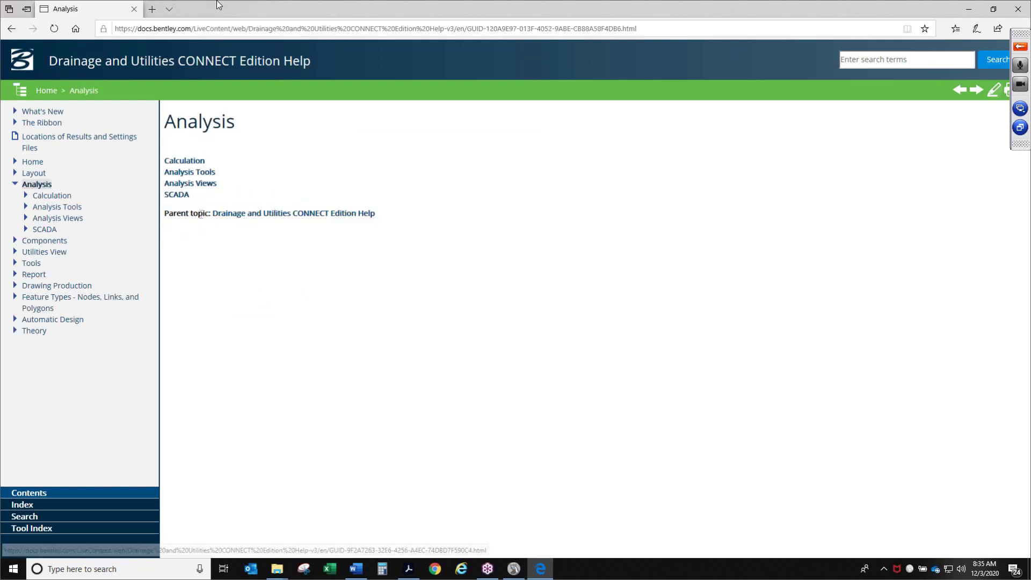
click(197, 162)
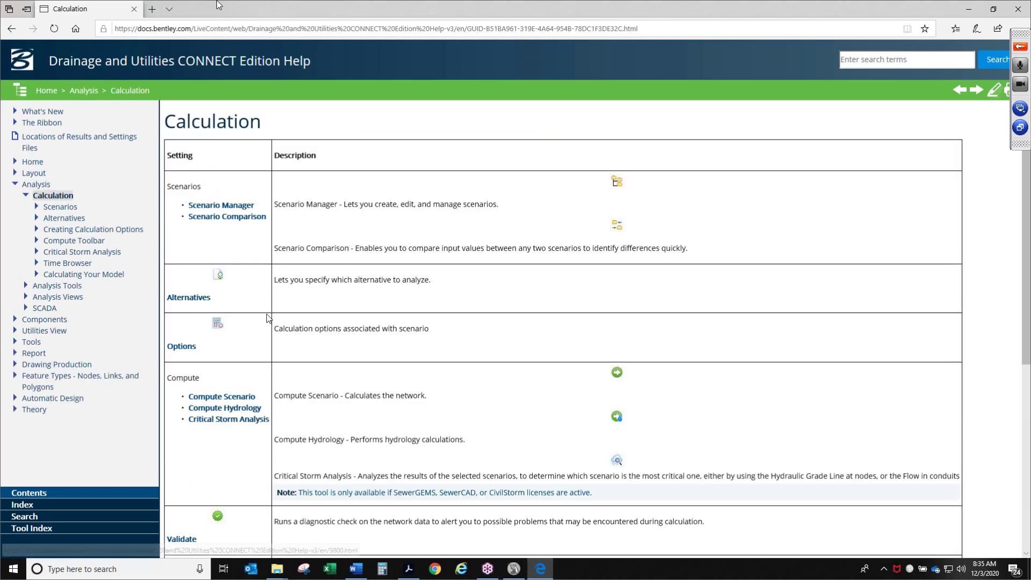
scroll(267, 318, down, 3)
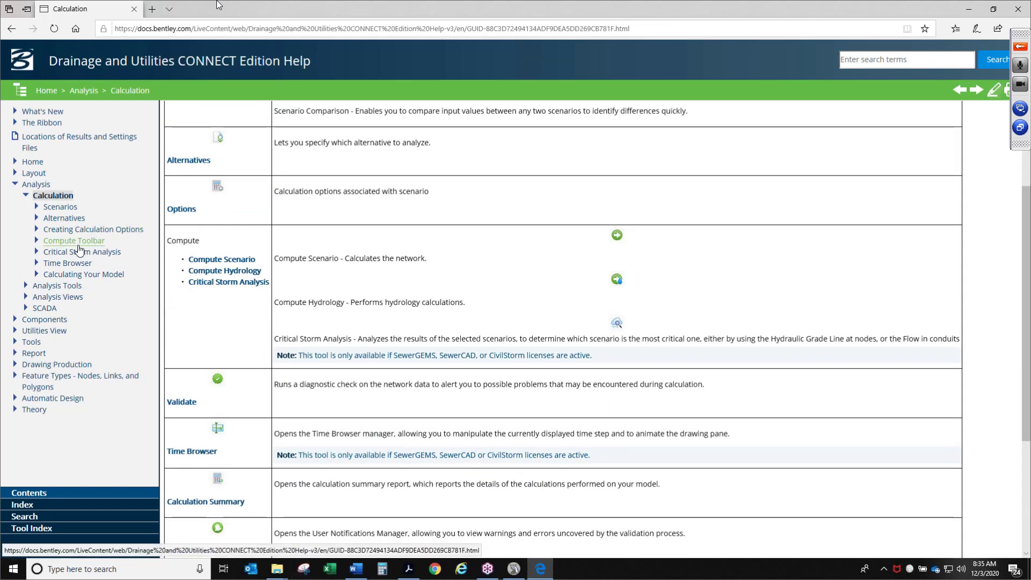
click(79, 245)
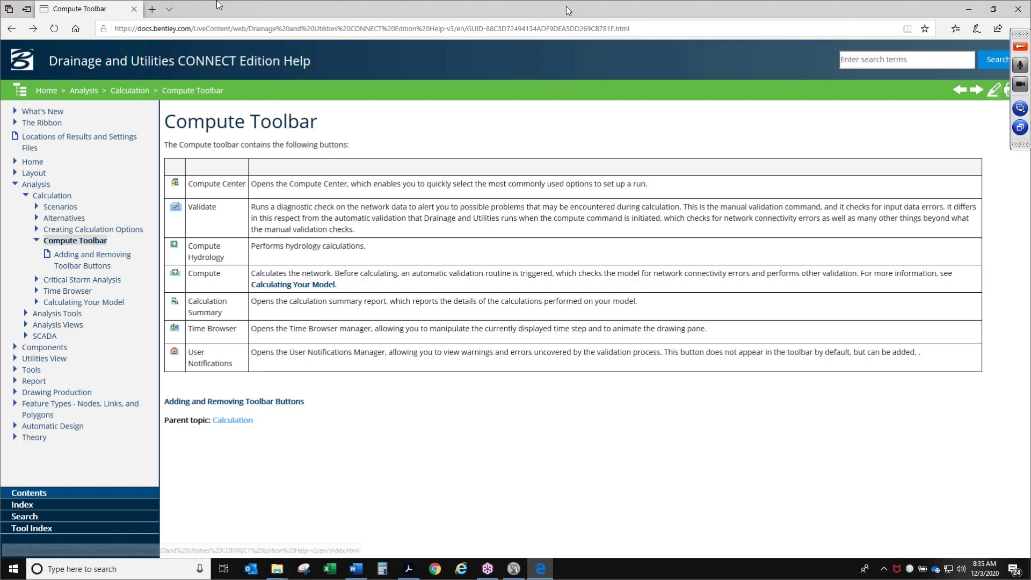
Step: Return to the PDF training guide in Adobe Acrobat and review the Course Supporting Files section on page 12
click(970, 9)
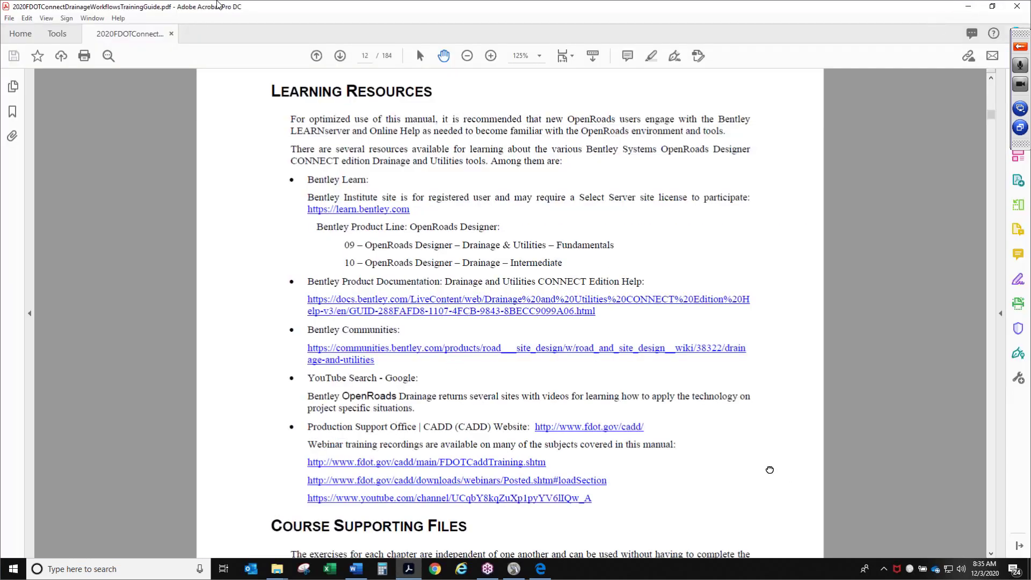
scroll(769, 472, down, 3)
scroll(649, 463, down, 4)
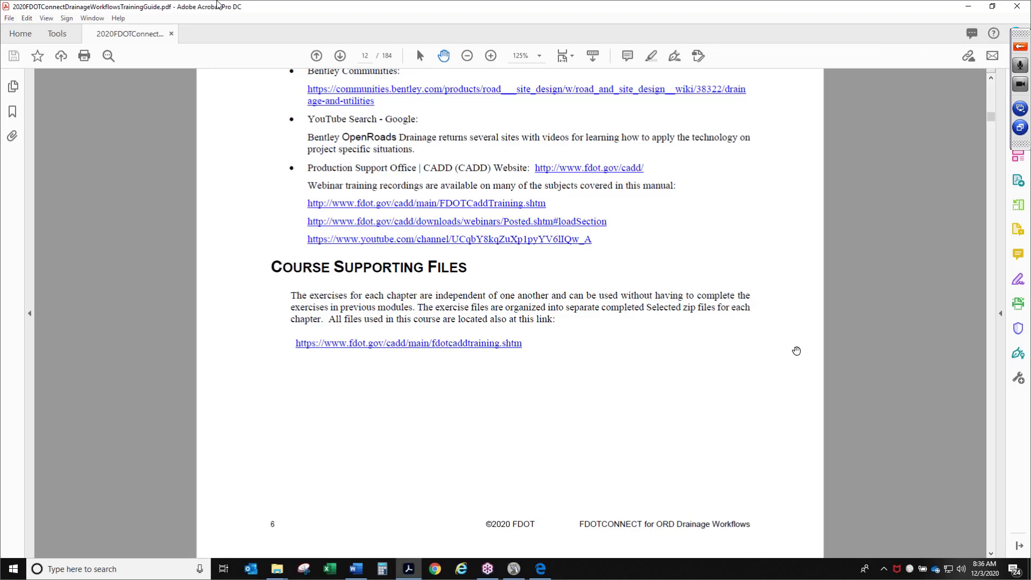
scroll(665, 265, down, 1)
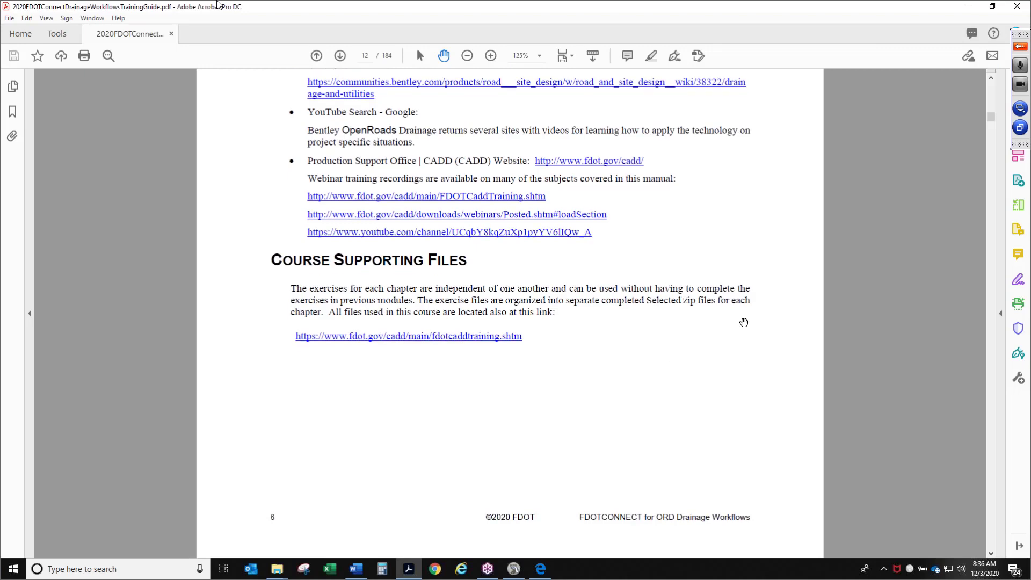
Step: Go to page 13 and review the FDOTConnect Function Key Assignments table from F1 to F12
scroll(709, 308, down, 2)
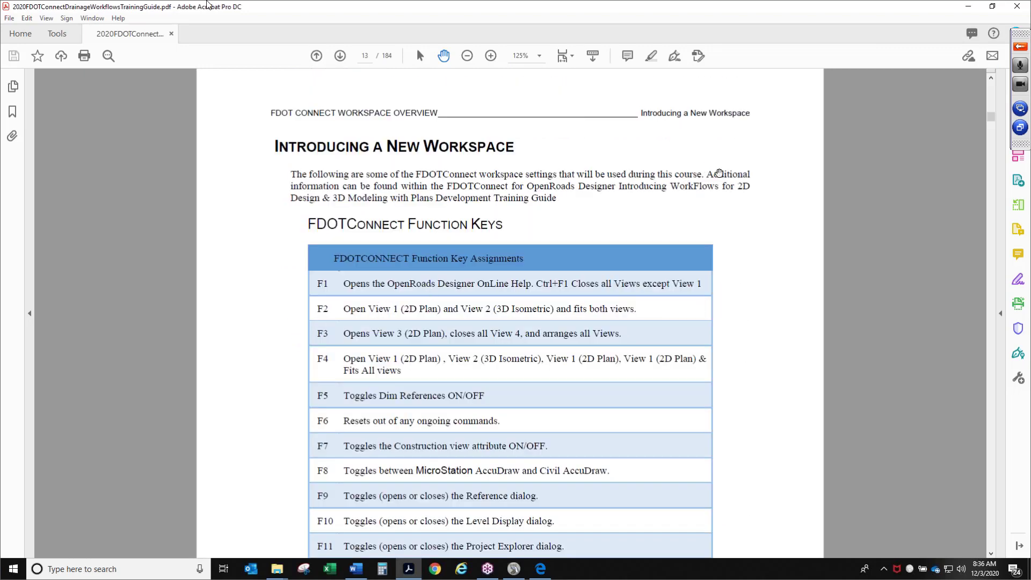
scroll(726, 264, down, 2)
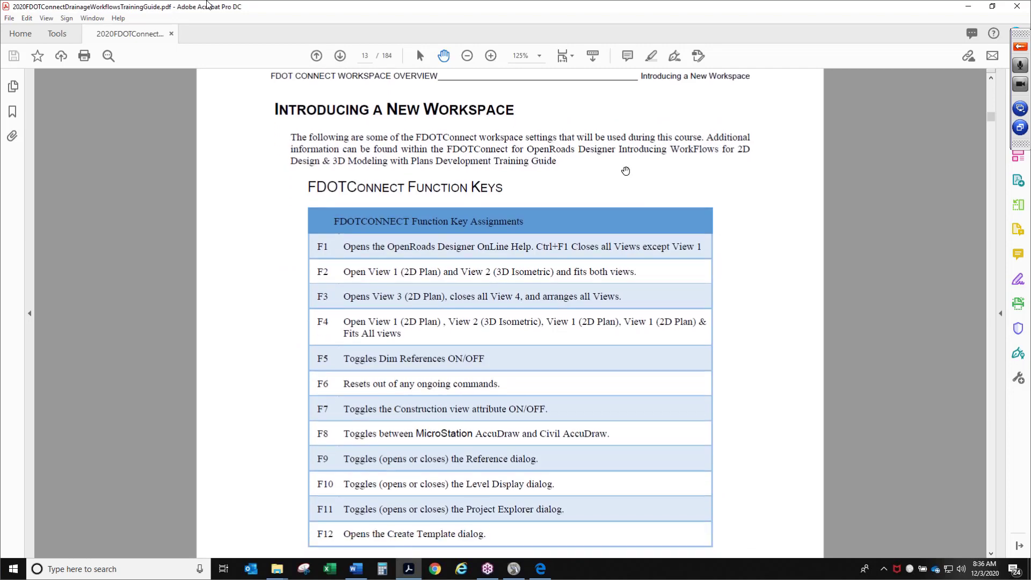
click(467, 55)
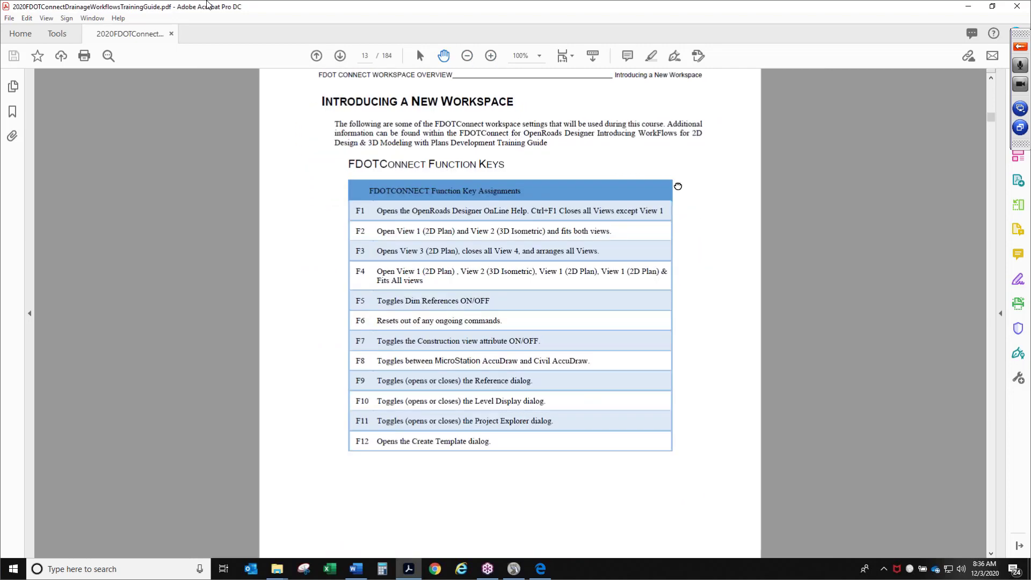
scroll(679, 186, up, 1)
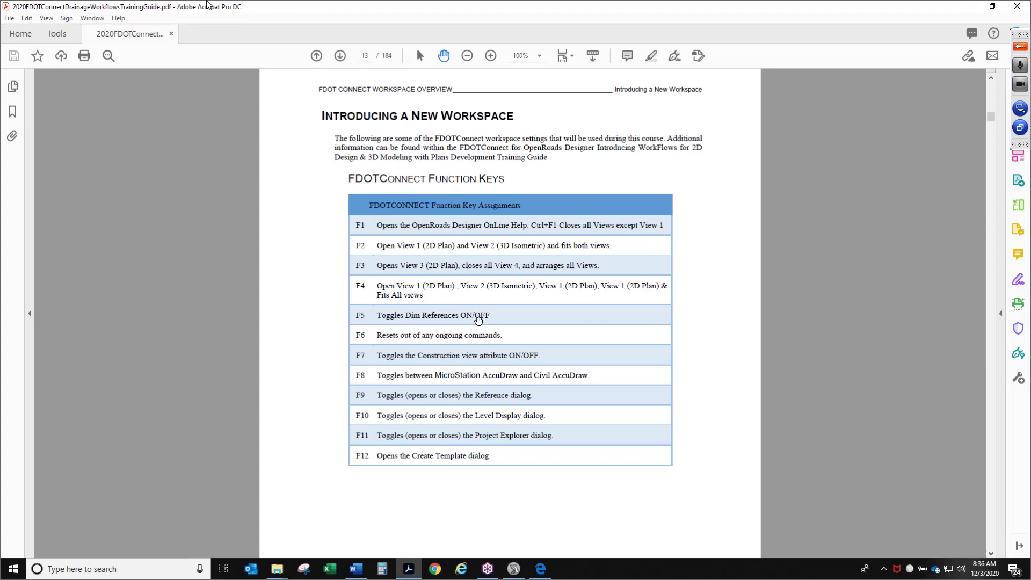
click(491, 55)
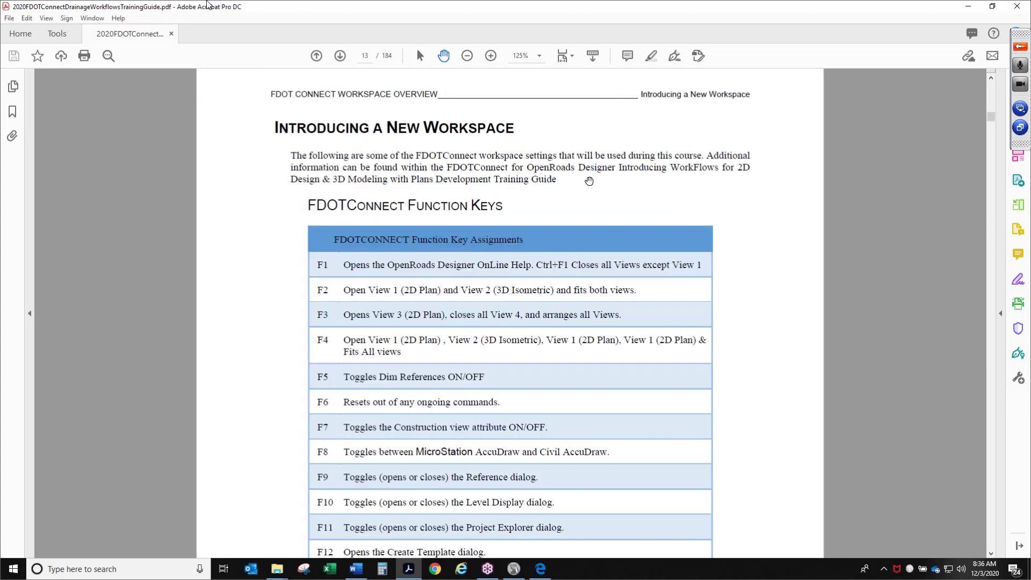
drag(707, 269, 711, 210)
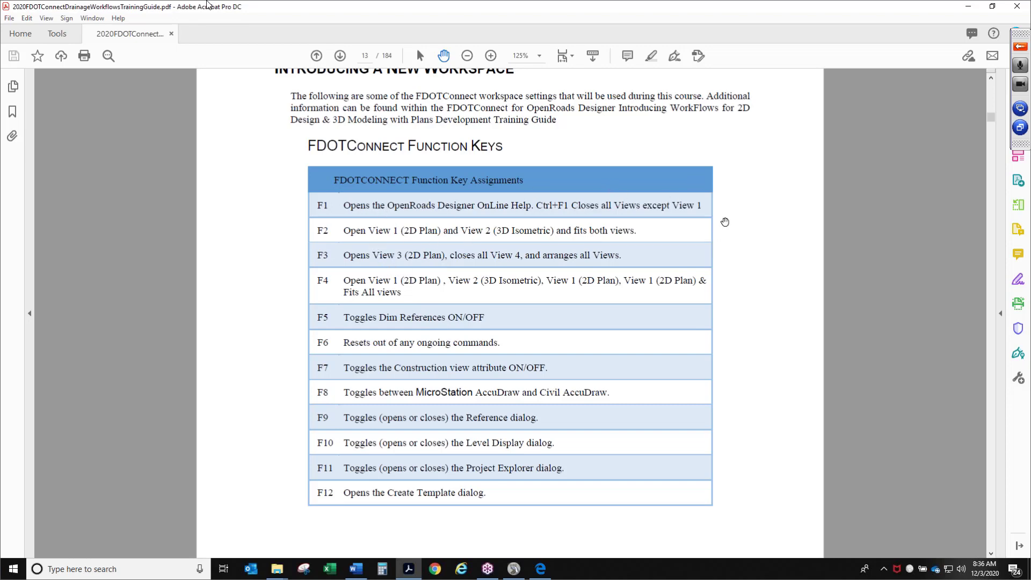
scroll(710, 161, up, 1)
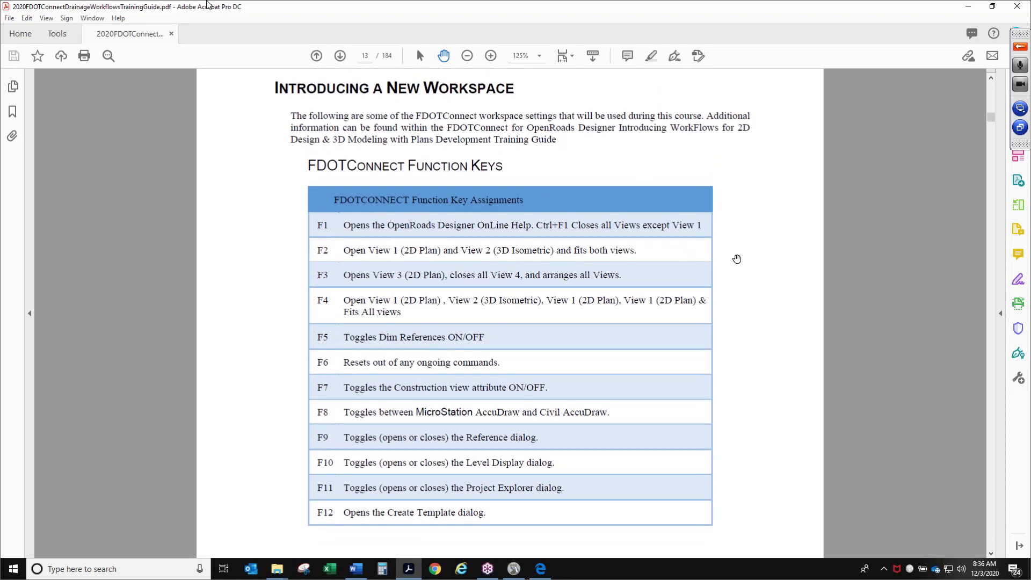
scroll(752, 343, down, 3)
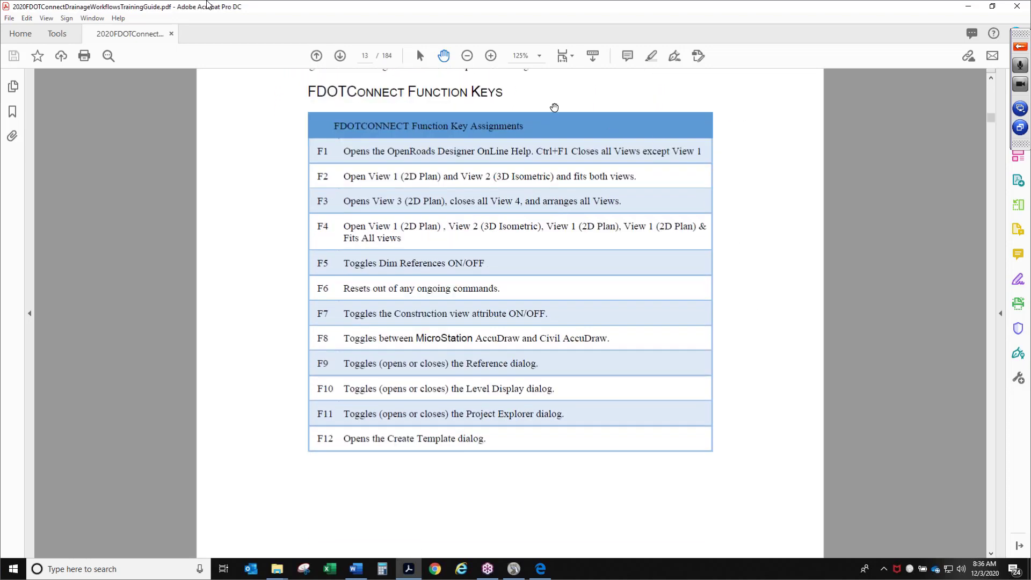
click(467, 56)
scroll(505, 344, down, 2)
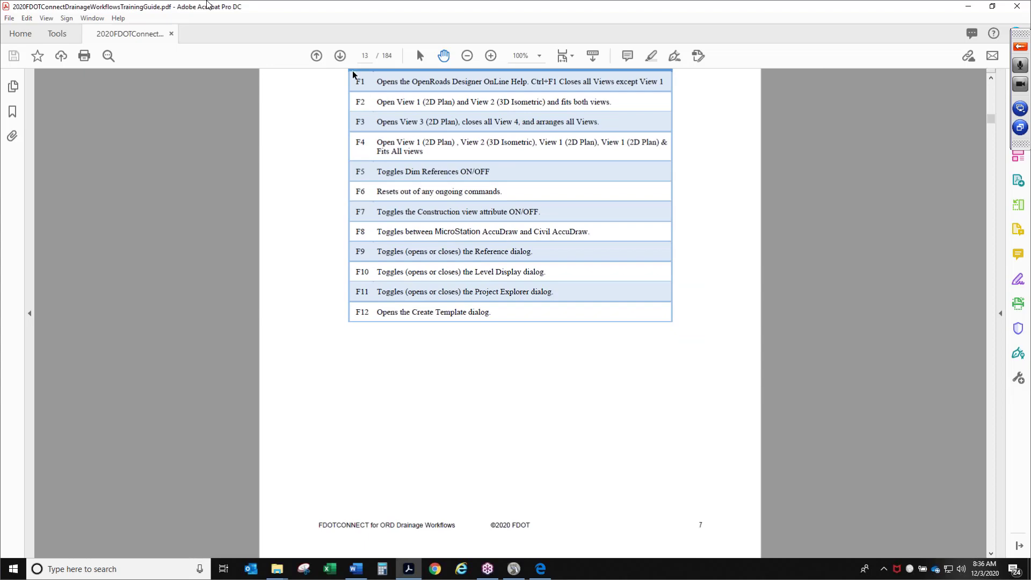
Step: Go to page 14 and review the General Workflow outline for storm drain design at 125% zoom
click(340, 55)
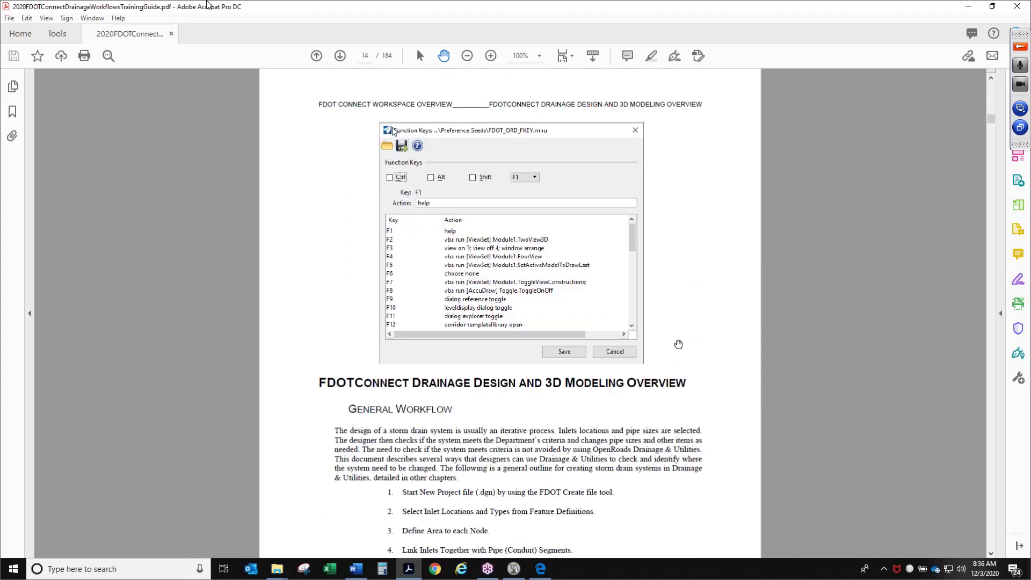
scroll(677, 340, down, 3)
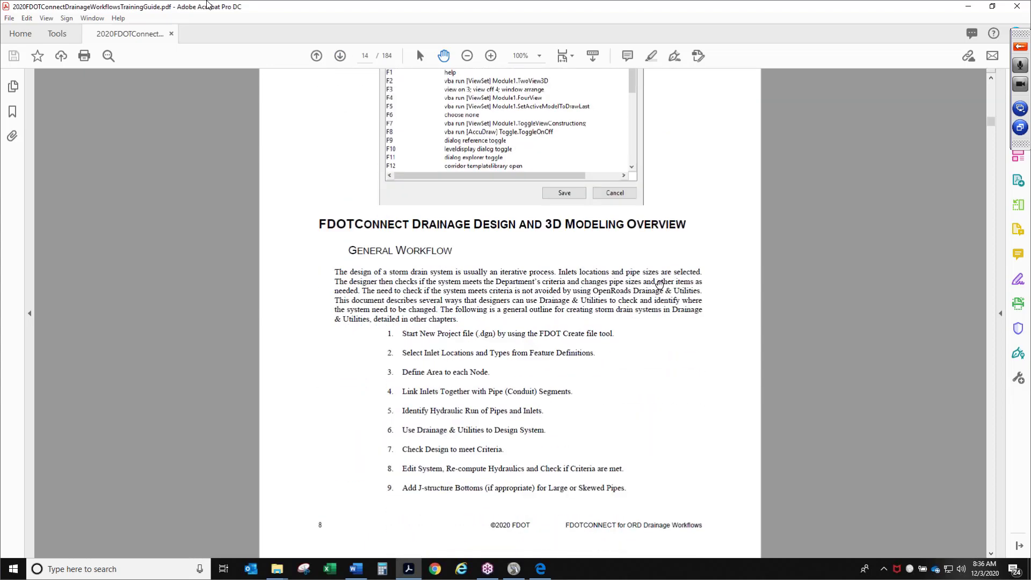
click(491, 56)
scroll(557, 259, down, 2)
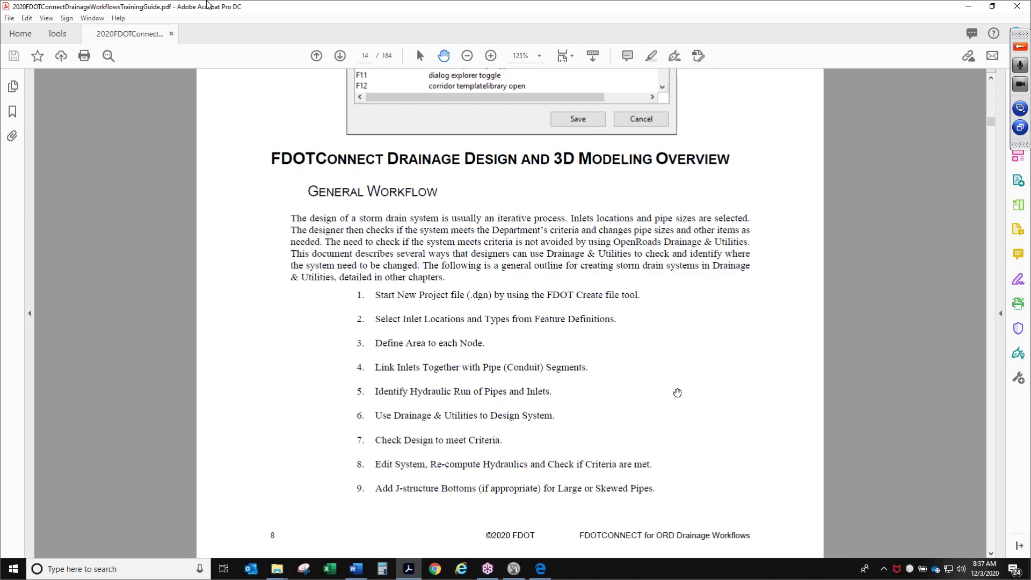
scroll(695, 425, down, 1)
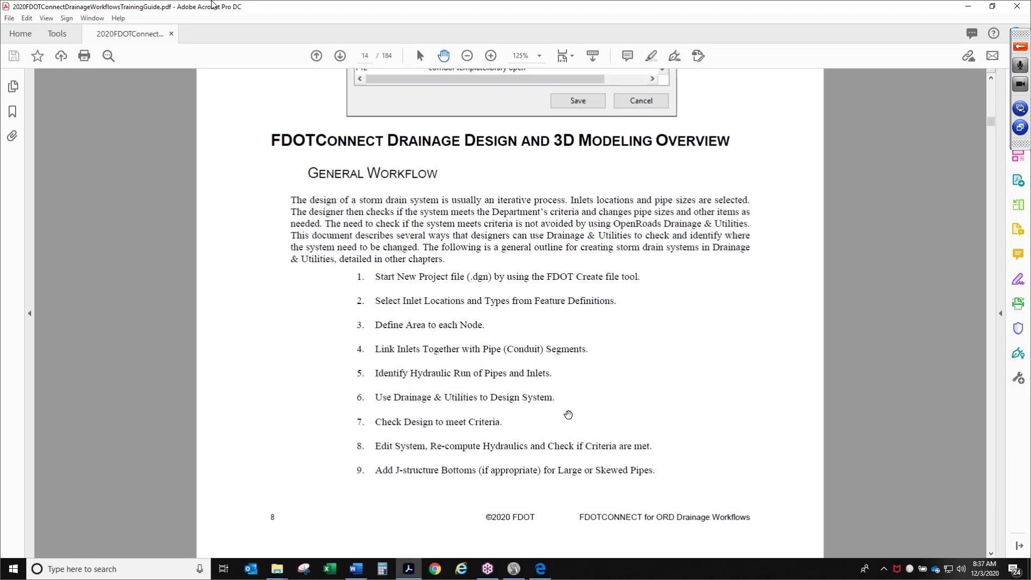
Step: Examine the Recommended MicroStation Settings and the FDOTConnect launch icons on page 15 at 100% zoom
scroll(513, 264, down, 5)
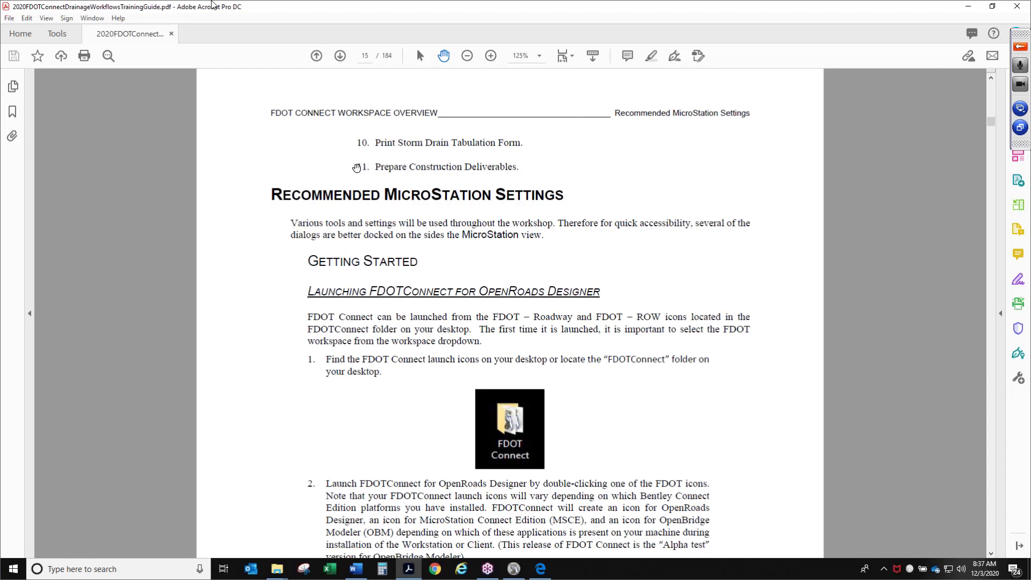
drag(657, 398, 653, 313)
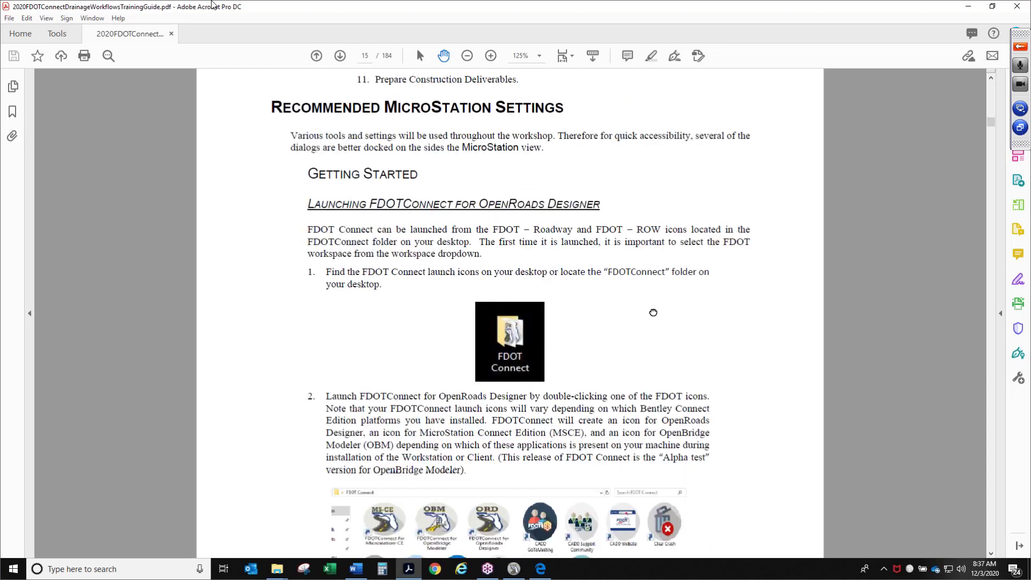
click(464, 61)
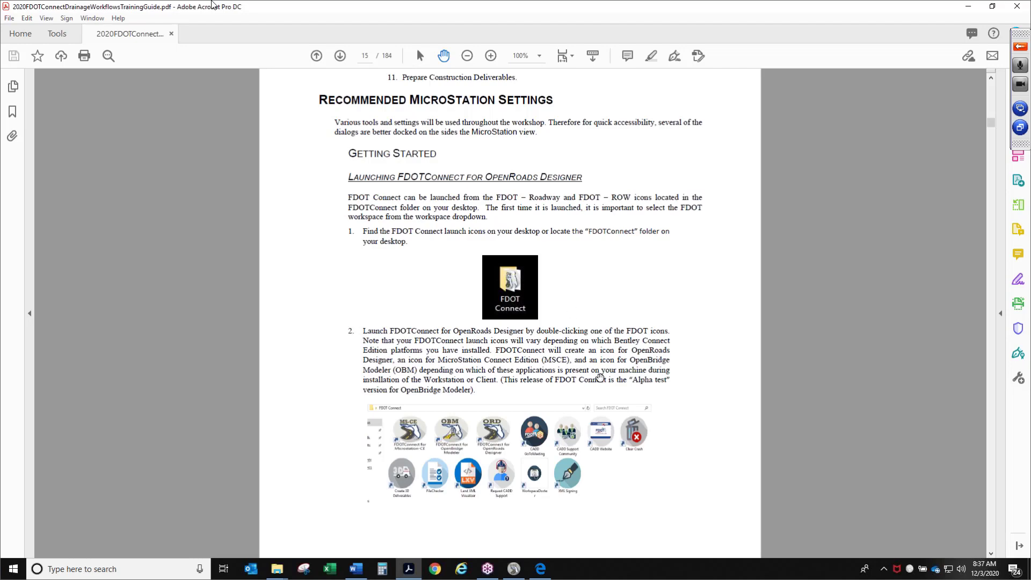
scroll(597, 181, down, 3)
scroll(593, 323, down, 3)
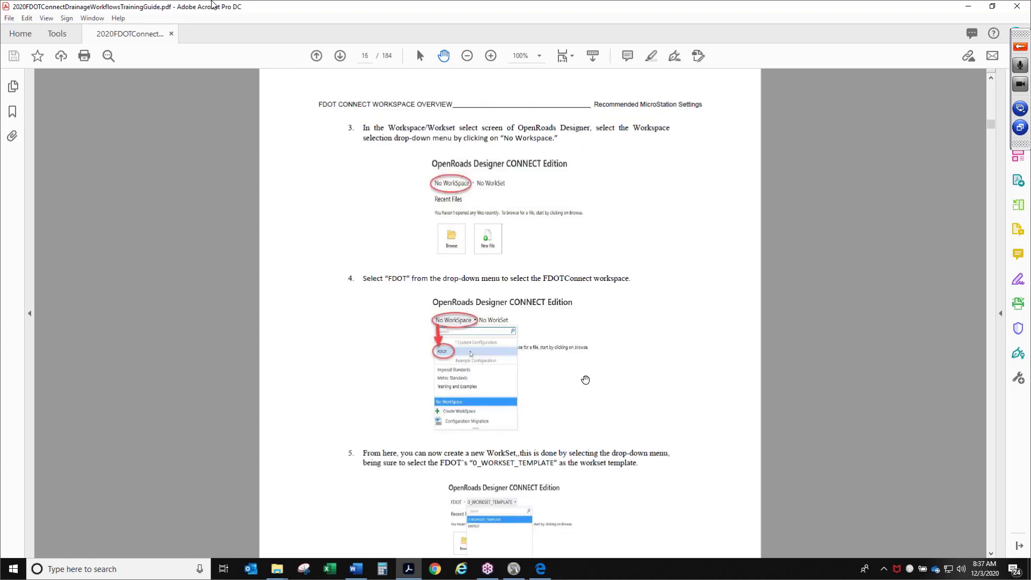
scroll(581, 353, up, 3)
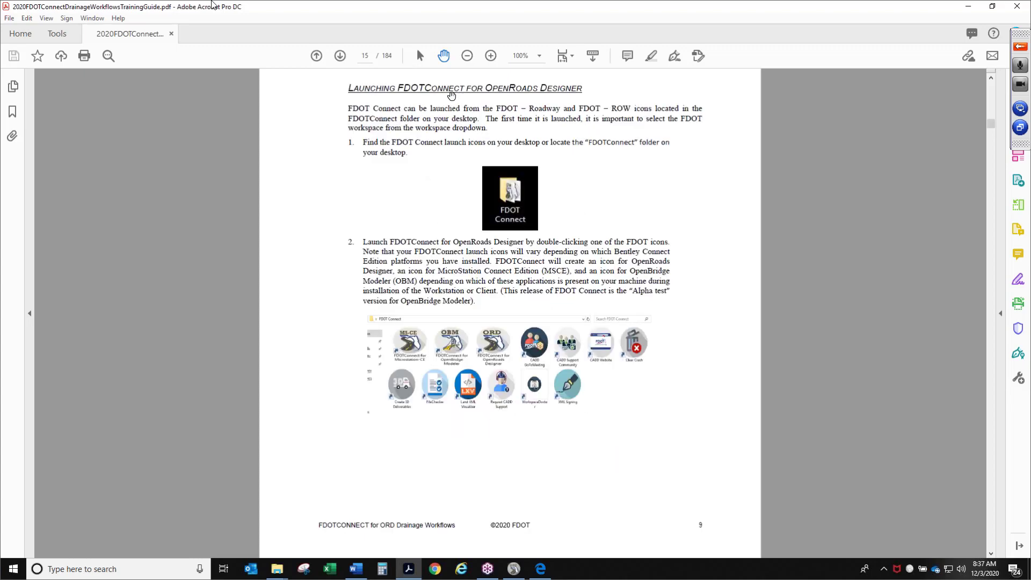
scroll(425, 173, up, 2)
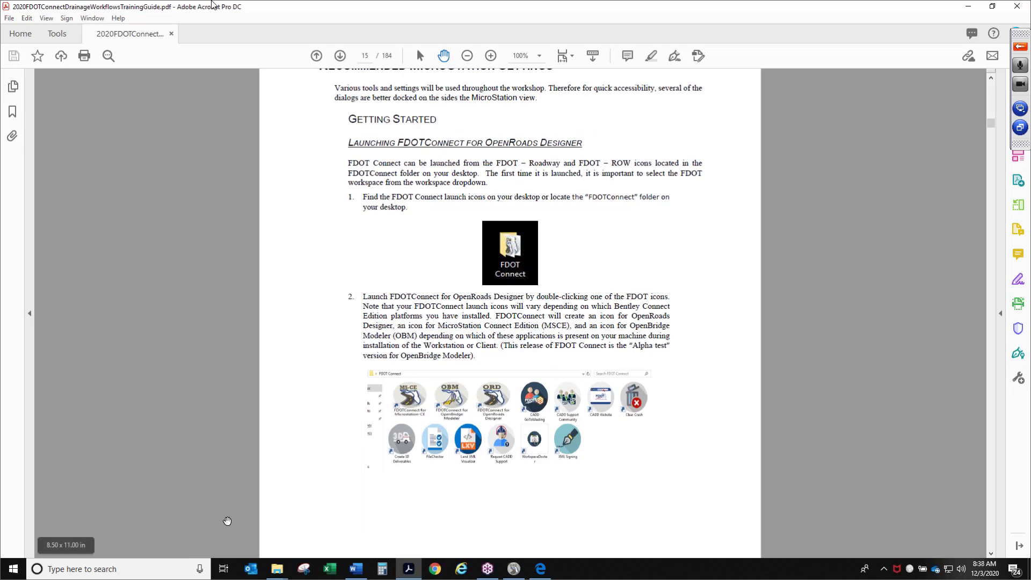
scroll(514, 289, down, 2)
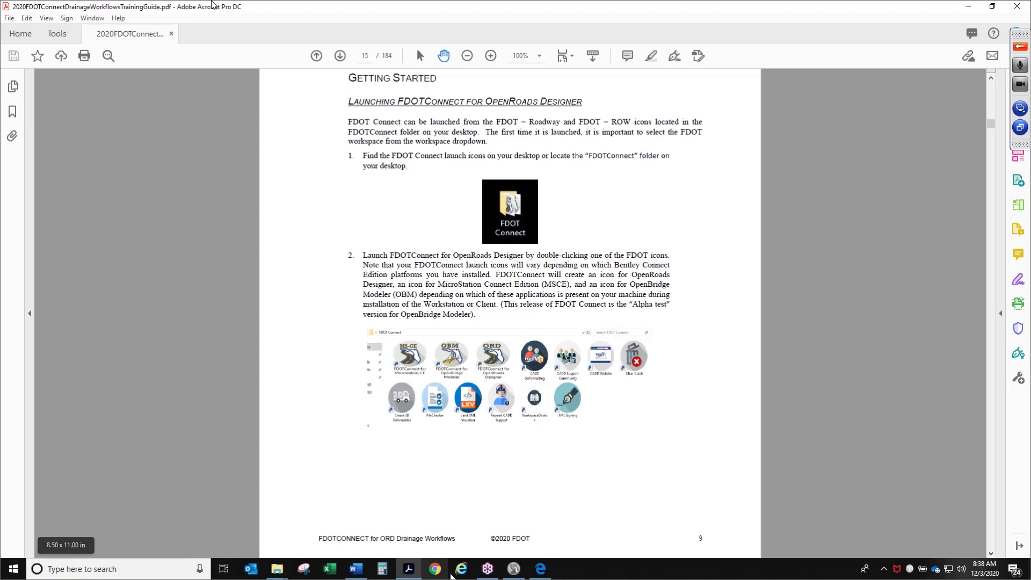
scroll(502, 436, down, 1)
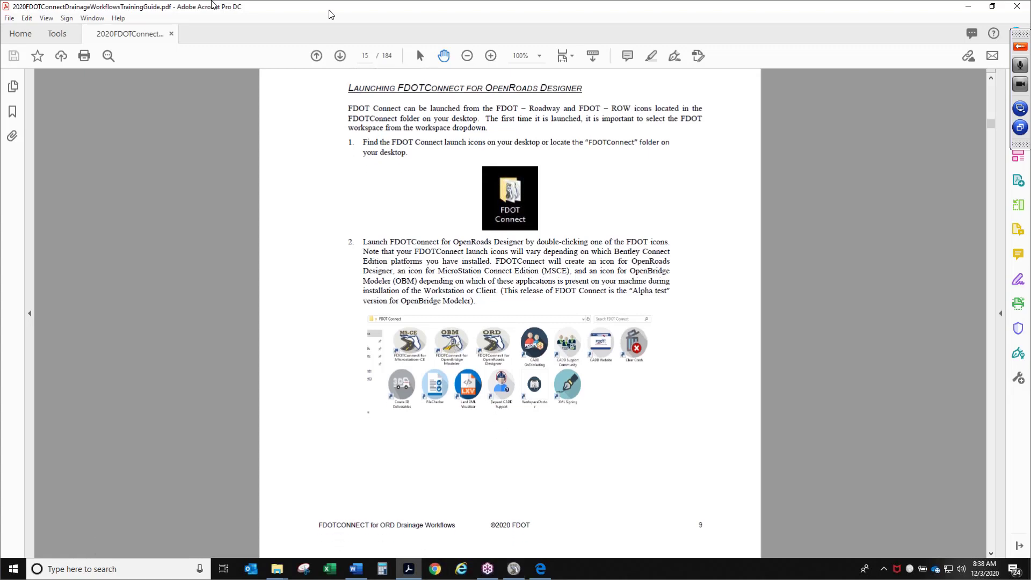
Step: Go to page 16 and review workspace selection and WorkSet creation, steps 3 to 6, at 150% zoom
click(340, 56)
click(490, 55)
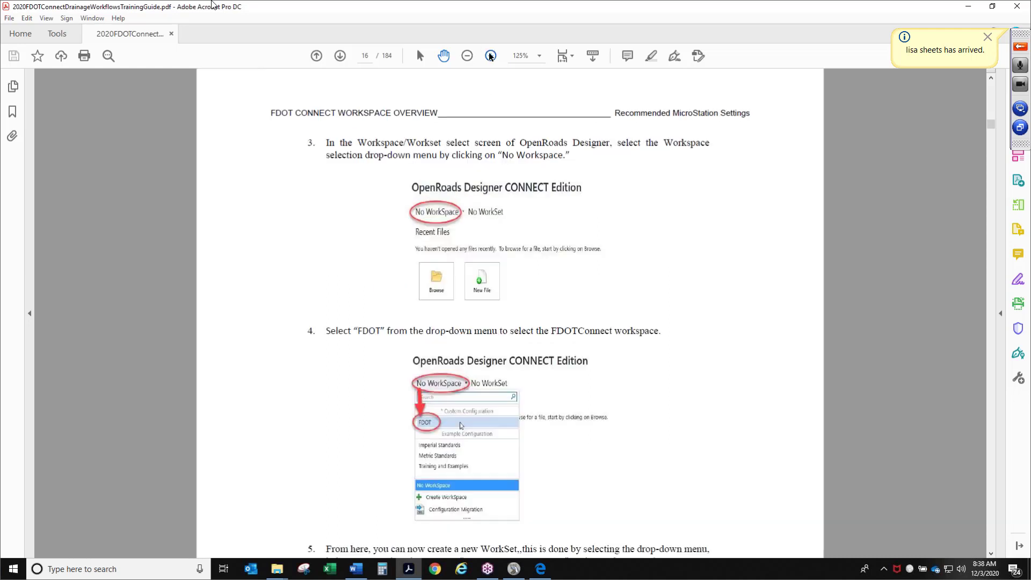
click(490, 55)
scroll(630, 221, down, 1)
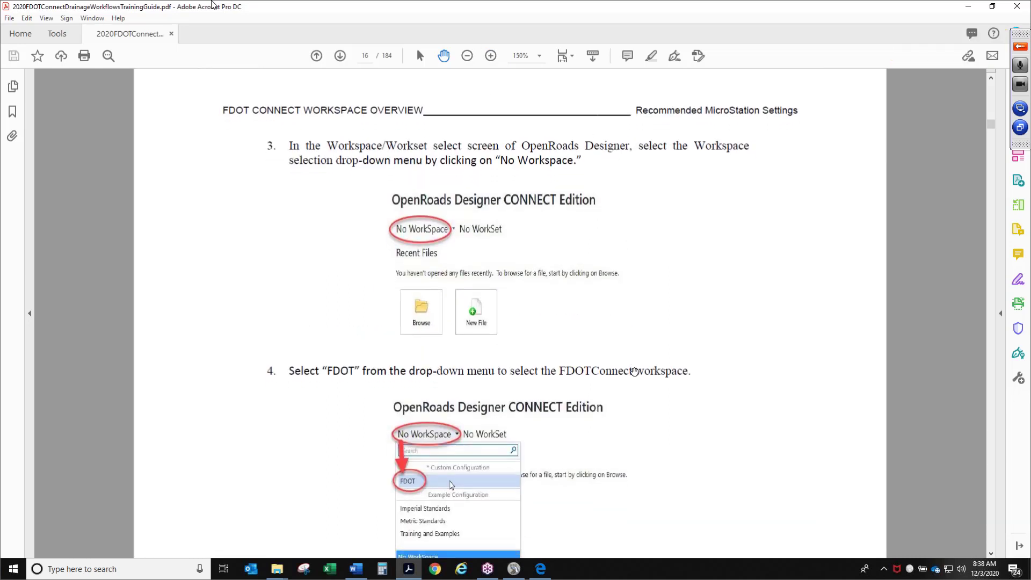
scroll(634, 371, down, 4)
scroll(634, 385, down, 10)
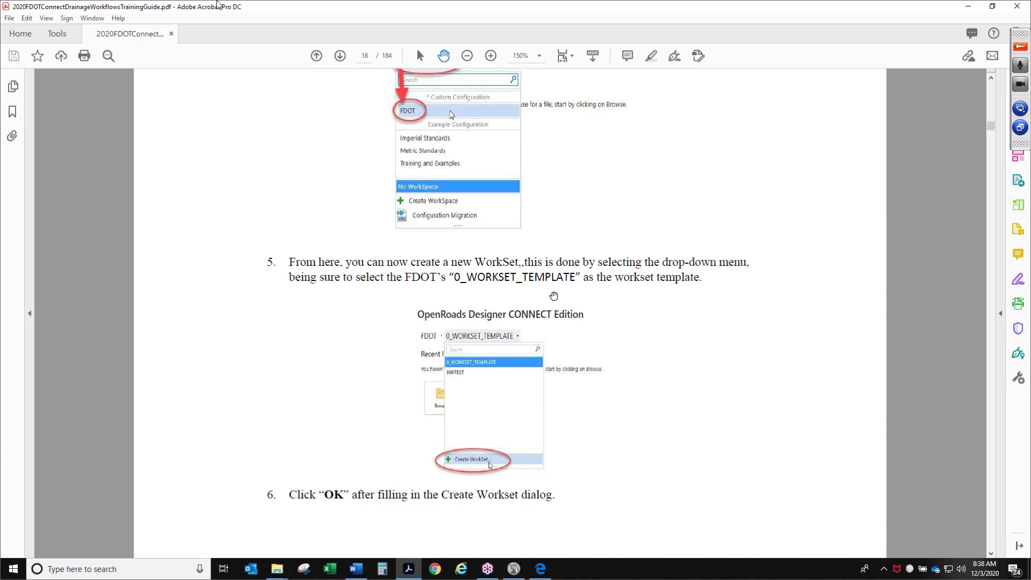
drag(624, 378, 624, 270)
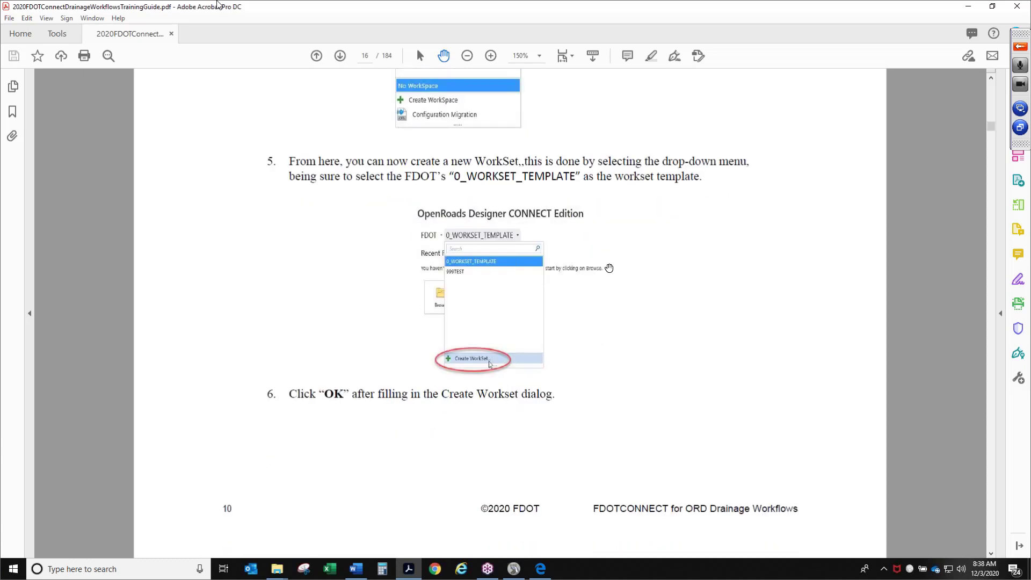
Step: Switch to OpenRoads Designer, choose the FDOT workspace and start creating a new WorkSet
click(514, 569)
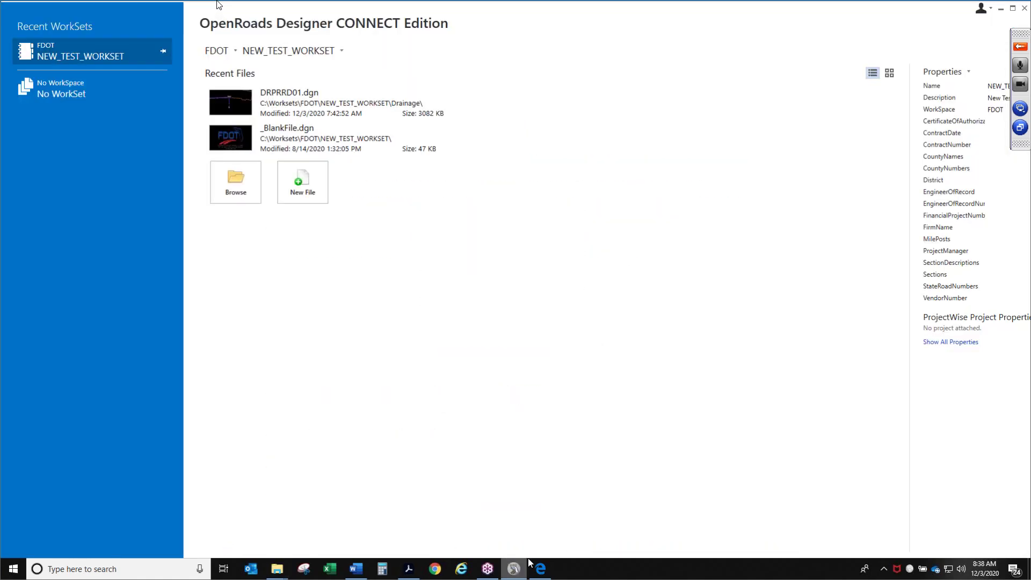
click(225, 54)
click(219, 94)
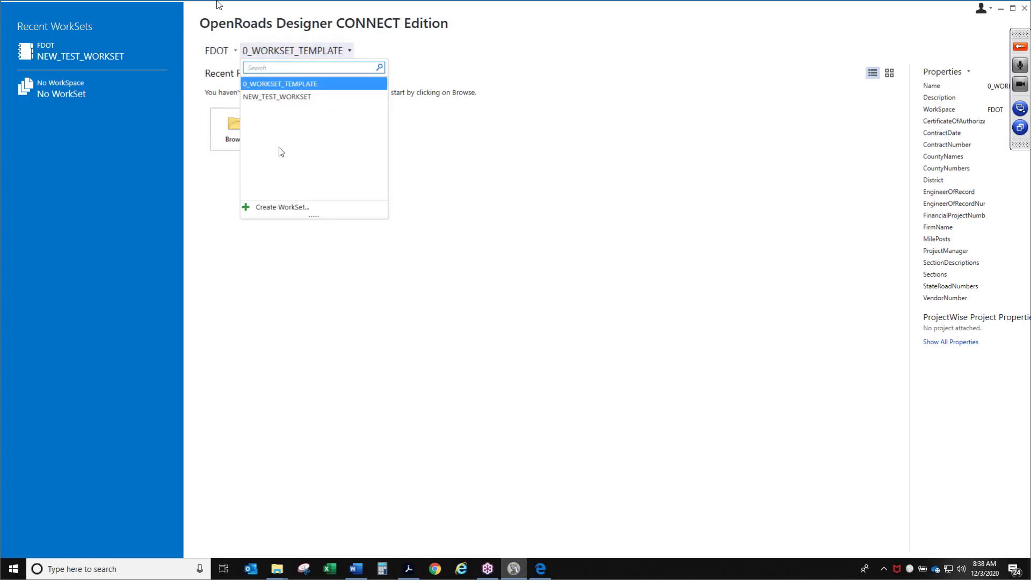
click(276, 209)
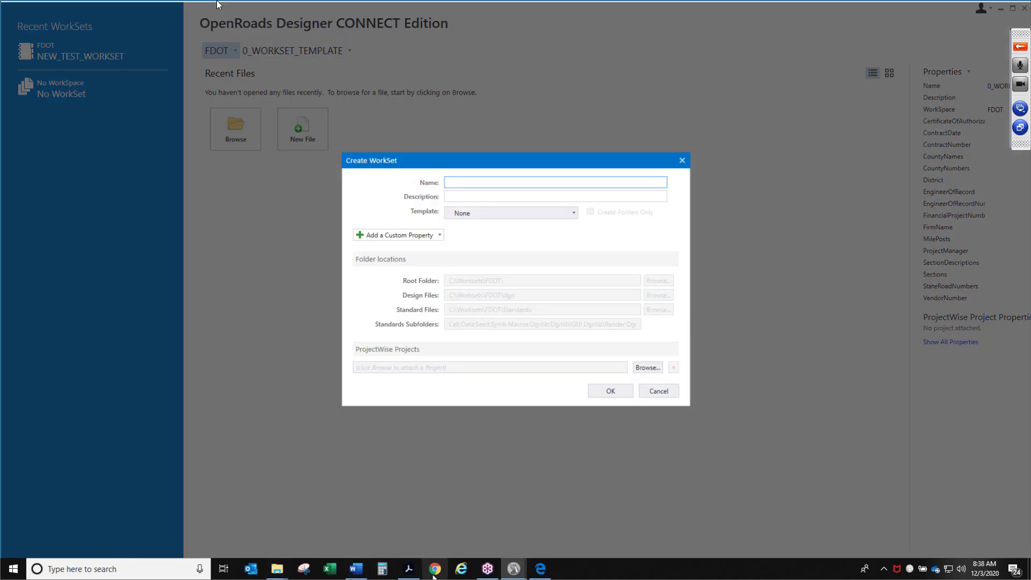
click(356, 569)
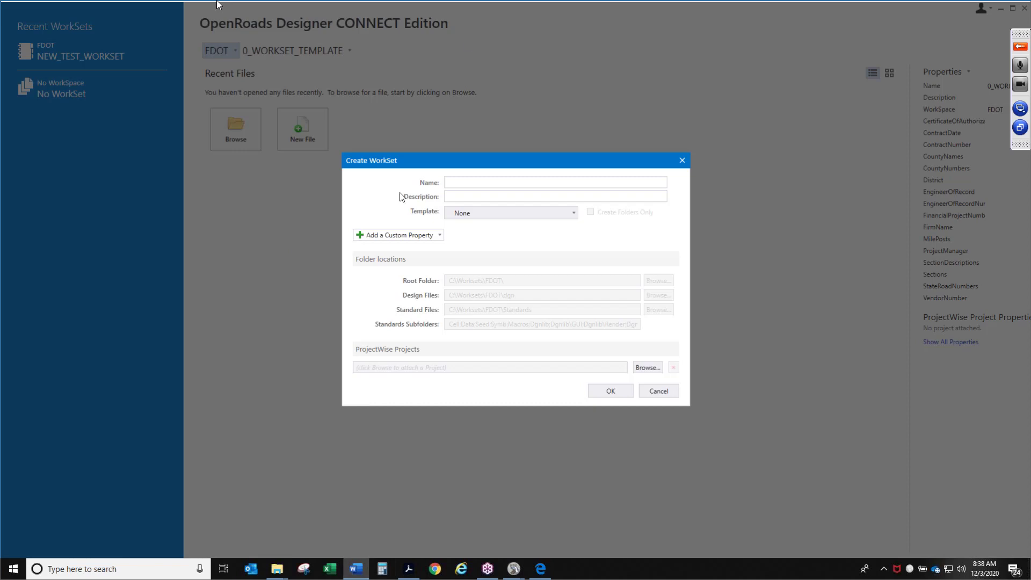
click(465, 183)
key(ctrl+v)
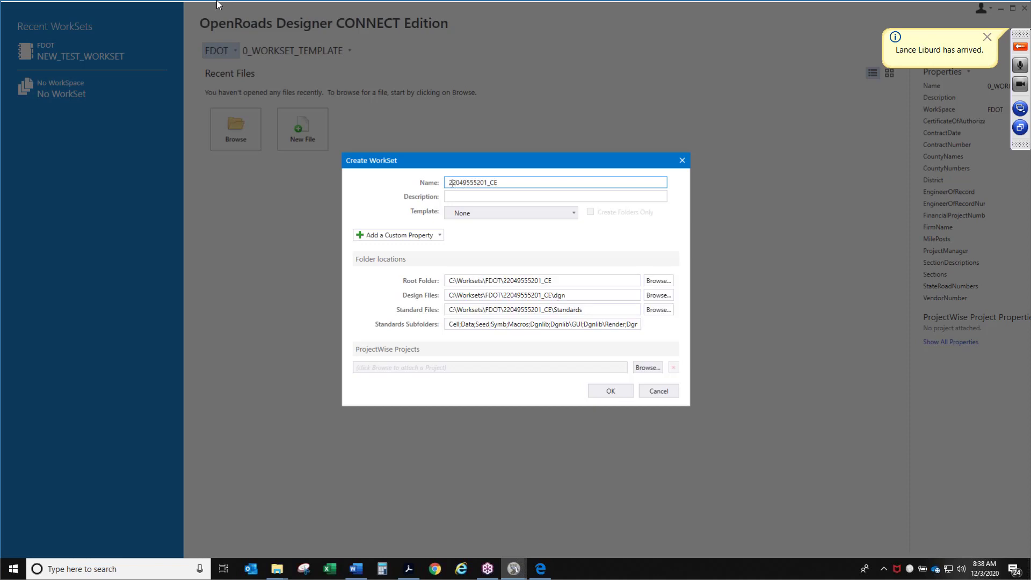
click(910, 451)
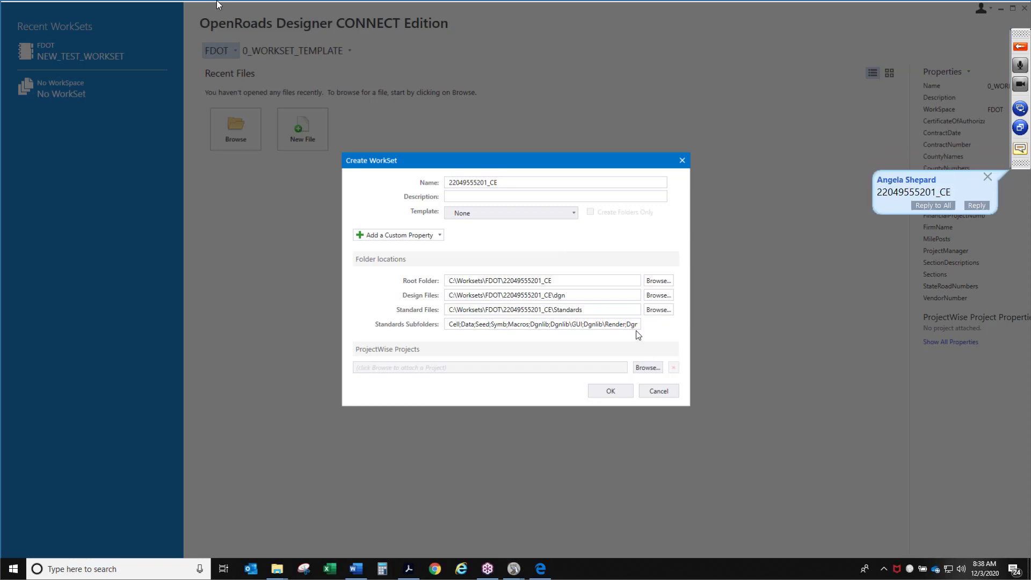
click(539, 181)
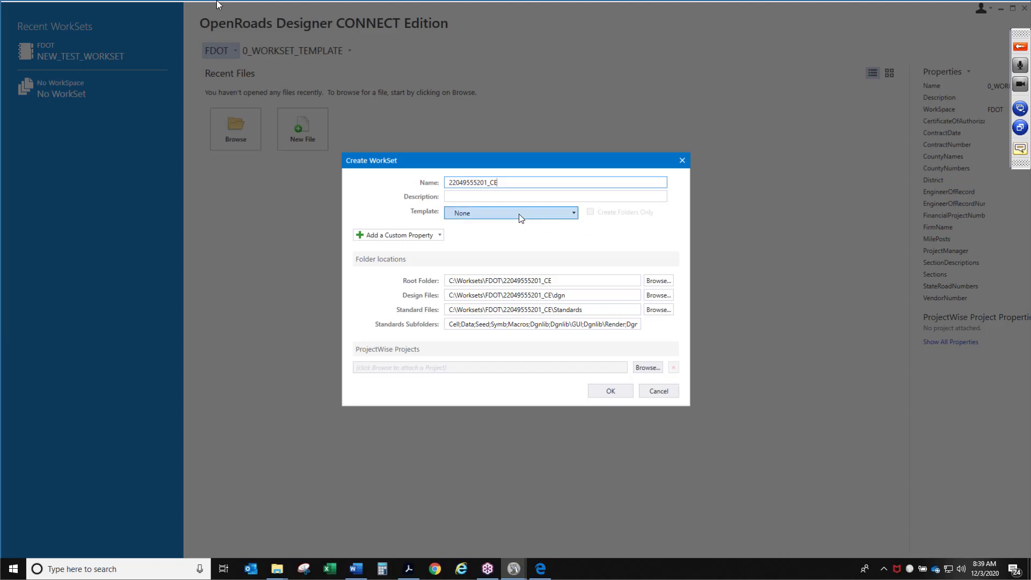
Step: Set the new WorkSet's template to 0_WORKSET_TEMPLATE
click(469, 216)
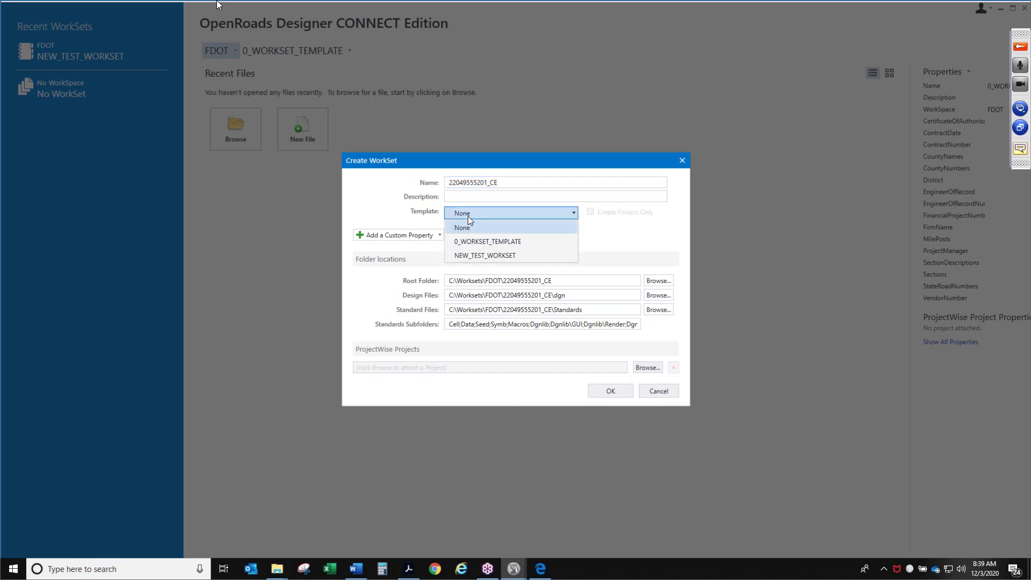
click(529, 243)
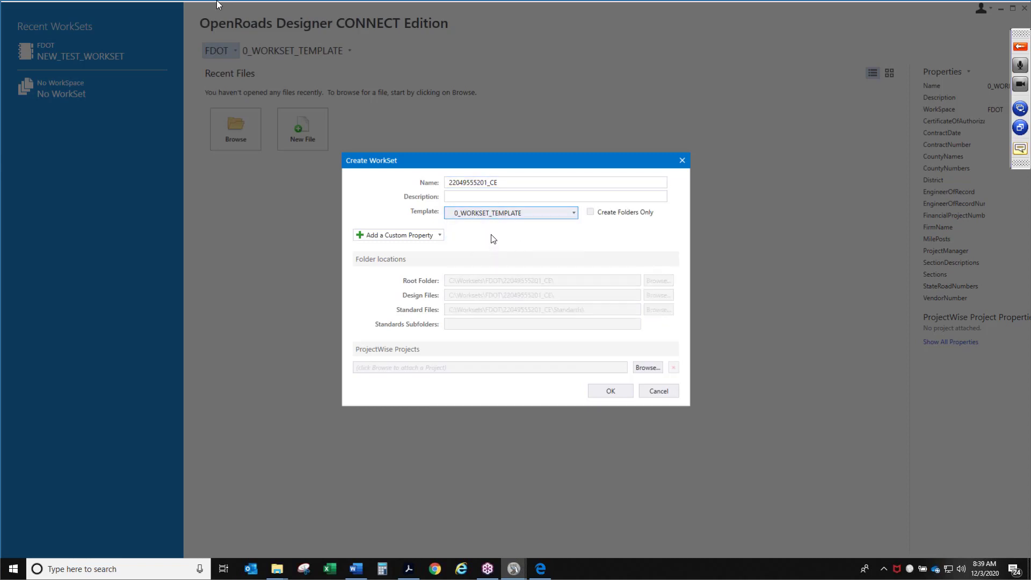
click(575, 197)
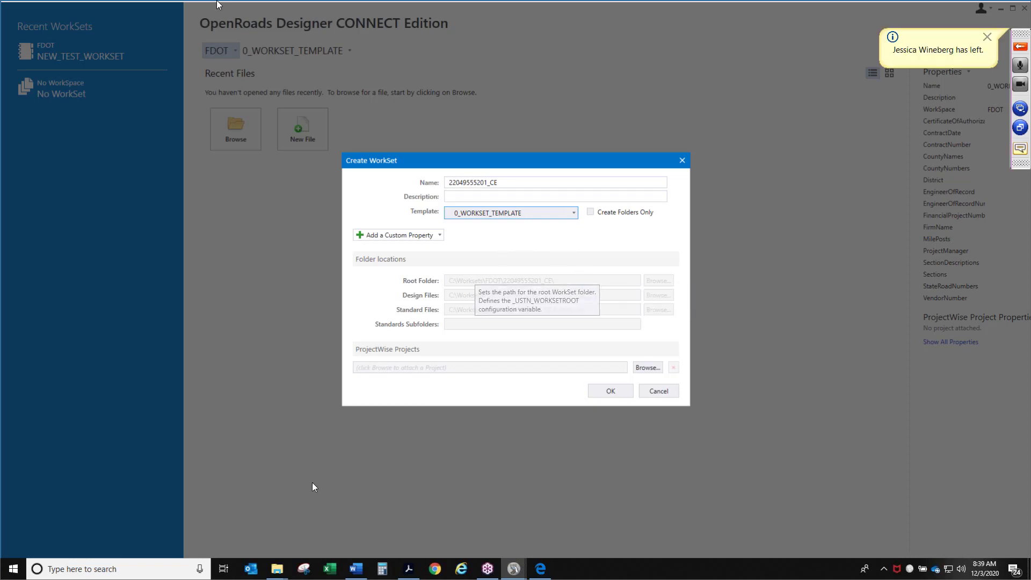
Step: Check step 6 in the training guide PDF and create the WorkSet with the settings entered in OpenRoads Designer
click(408, 568)
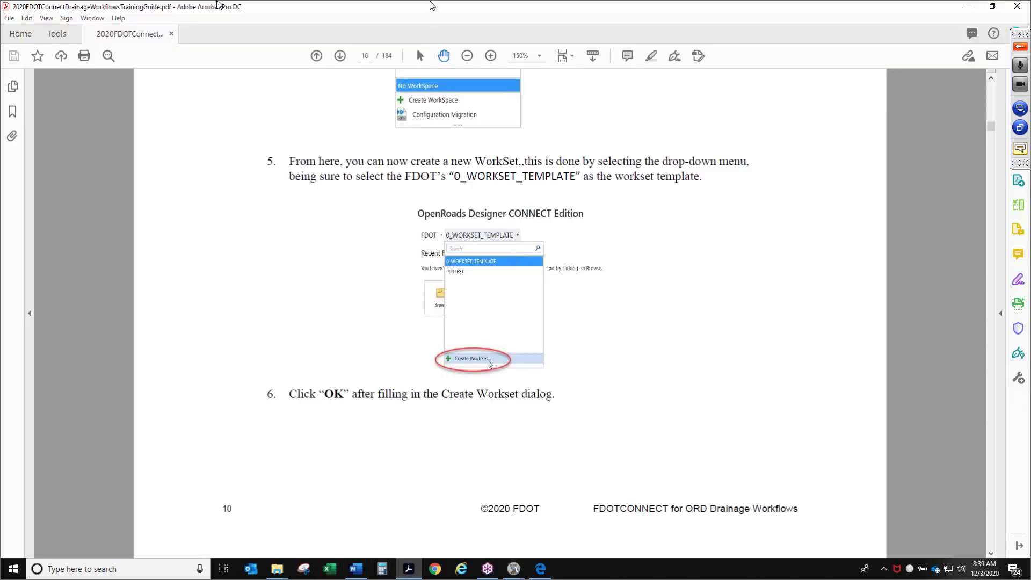
key(alt+Tab)
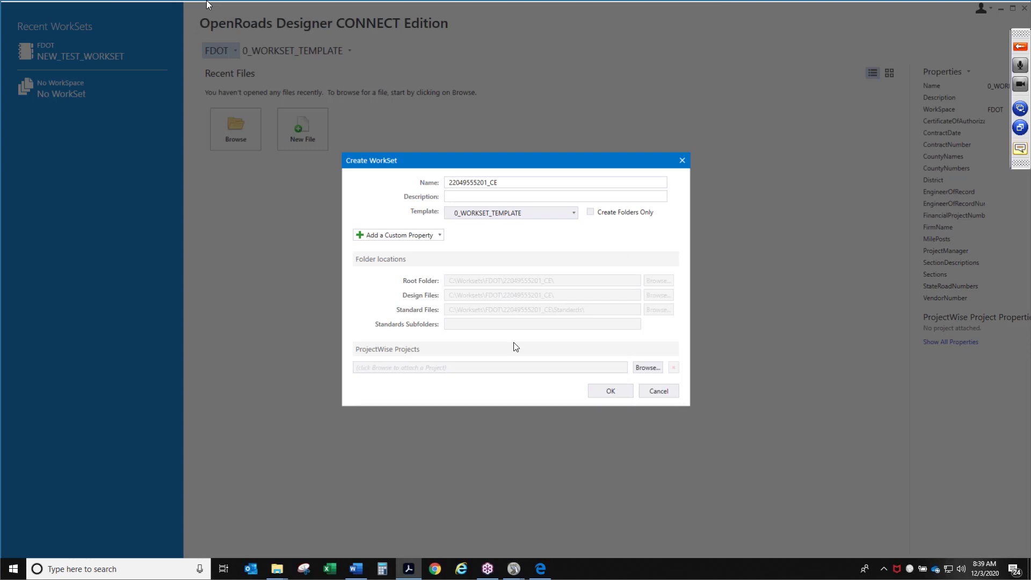
click(597, 391)
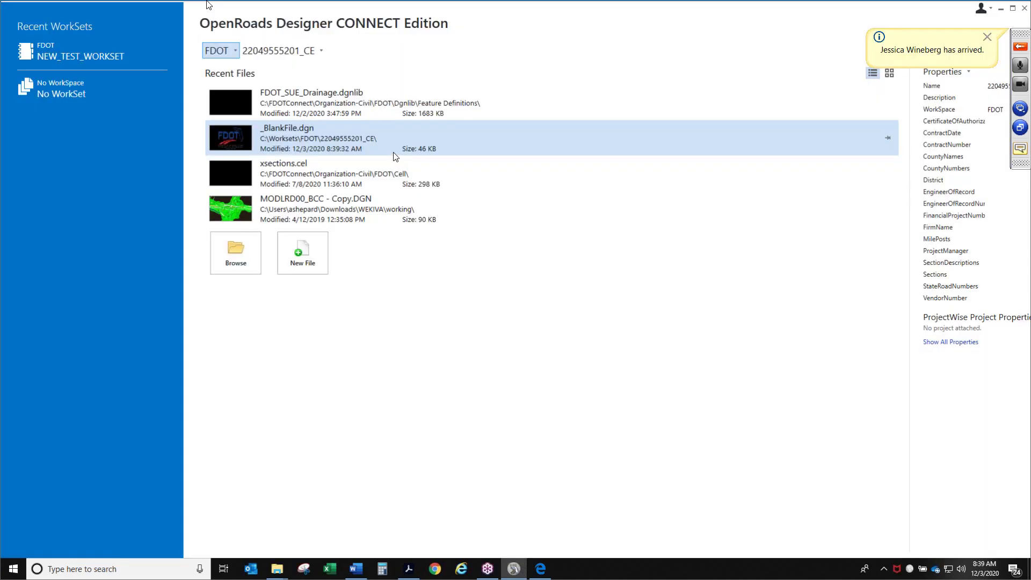
click(277, 52)
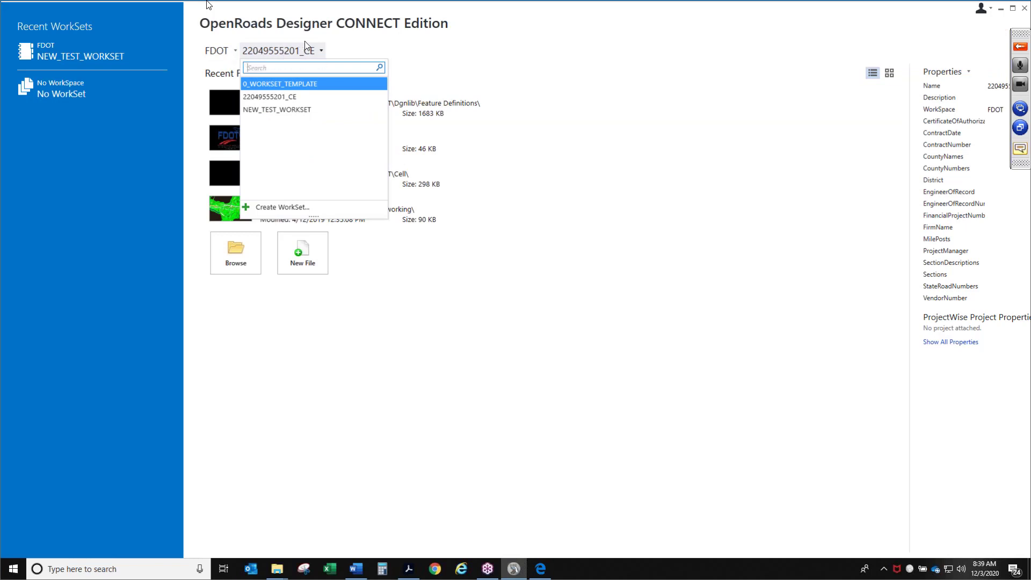
click(283, 98)
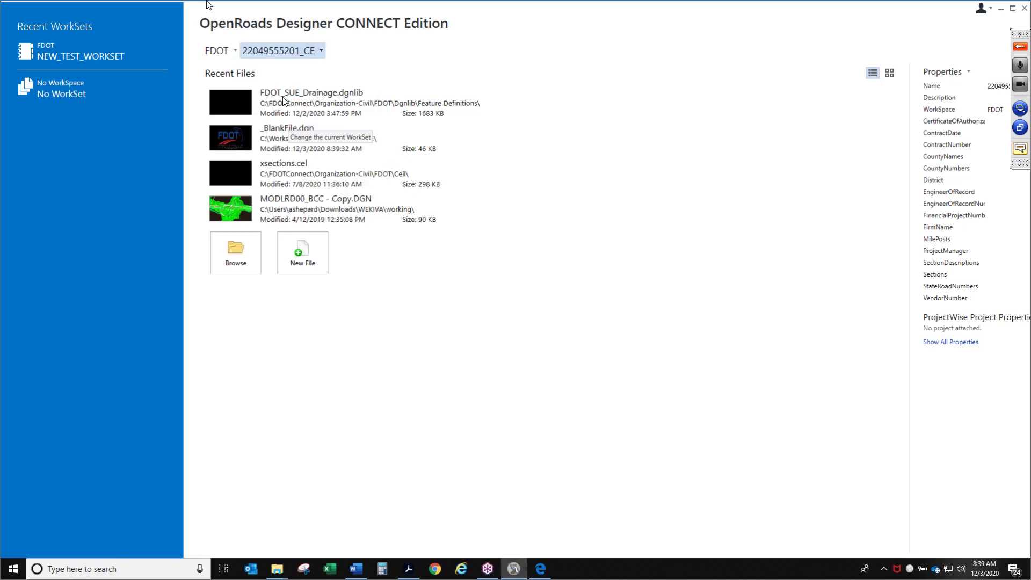
click(282, 52)
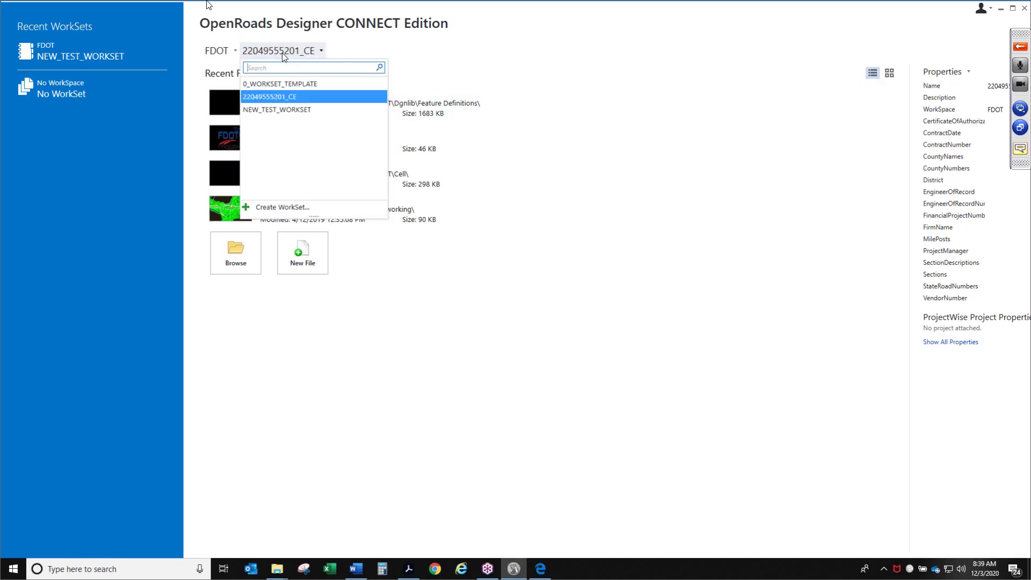
click(275, 98)
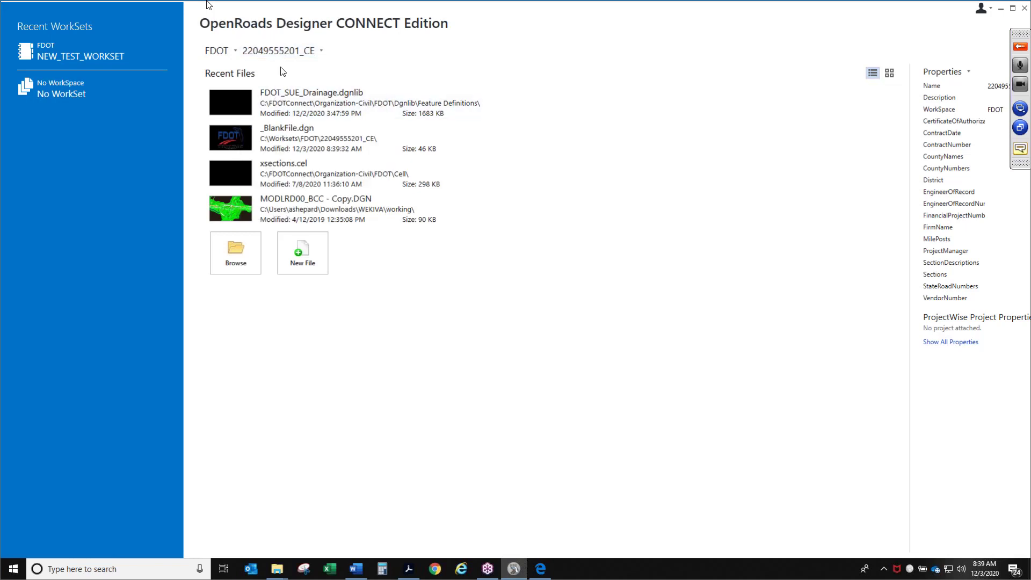
click(237, 252)
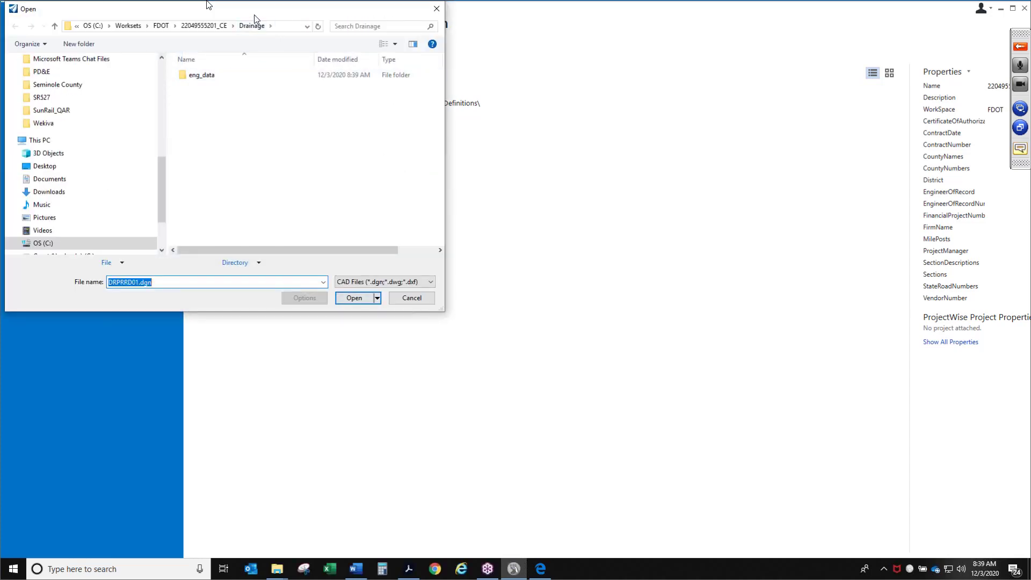
drag(256, 11, 488, 83)
click(442, 102)
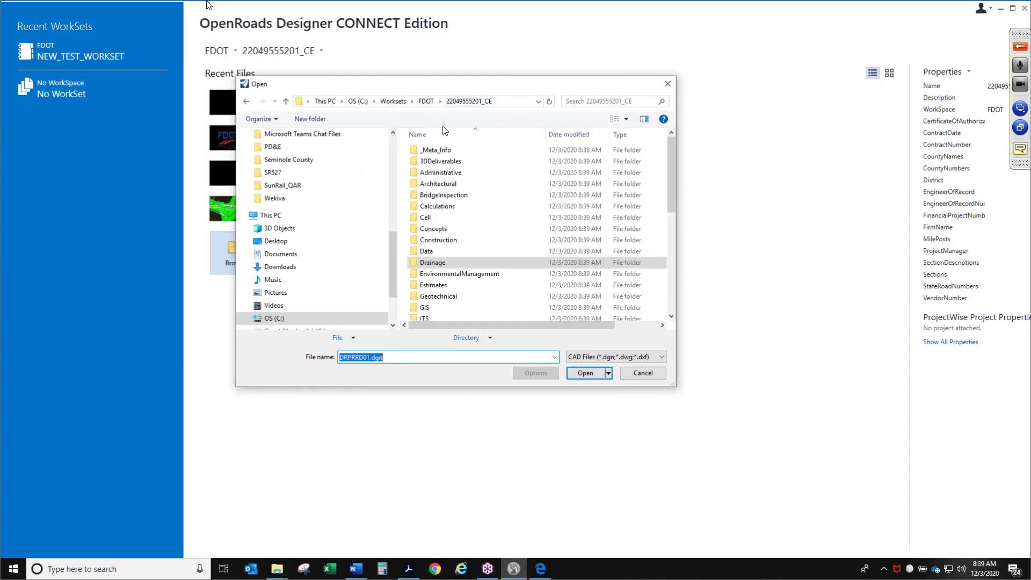
scroll(472, 285, down, 7)
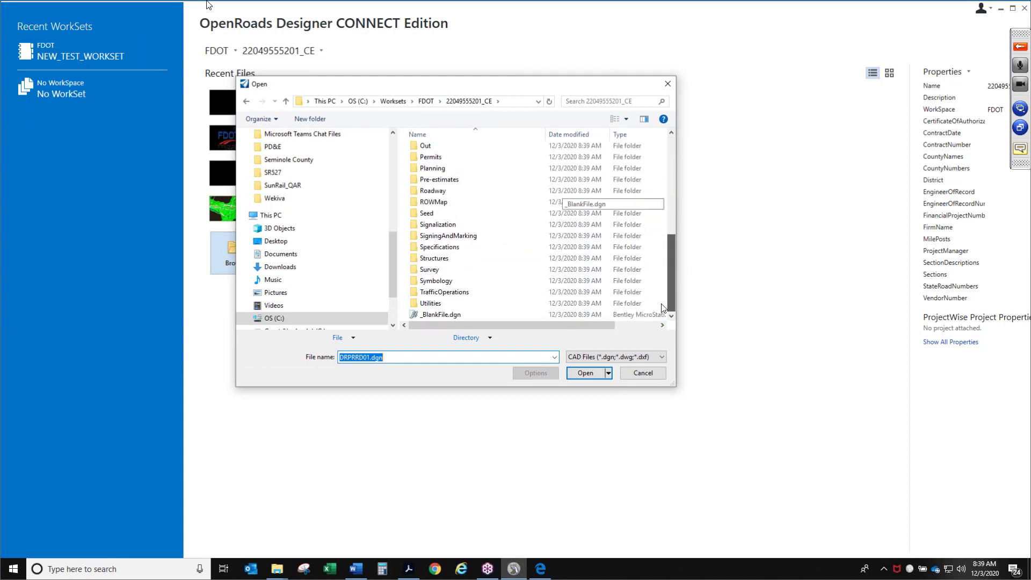
click(441, 316)
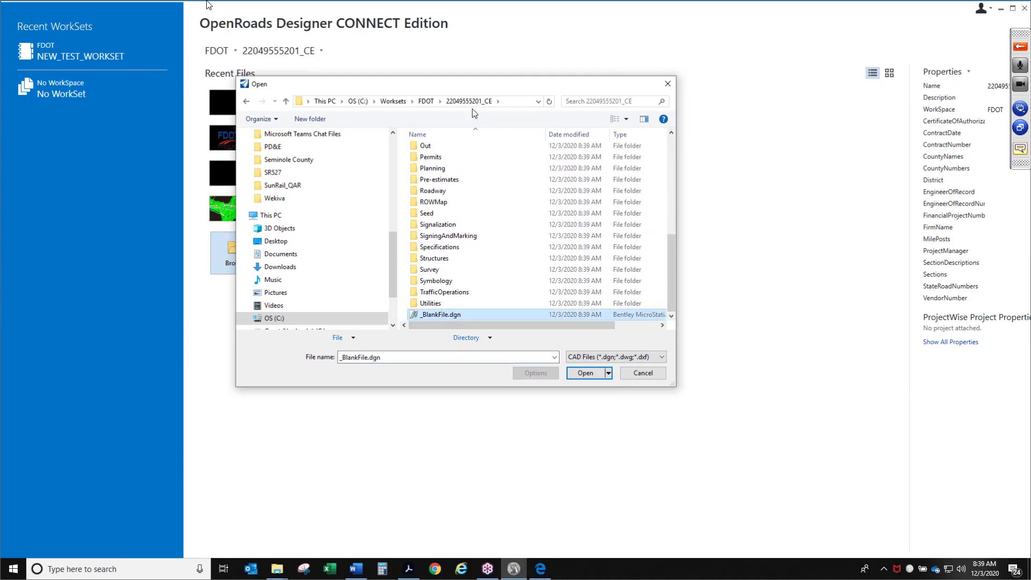
click(594, 373)
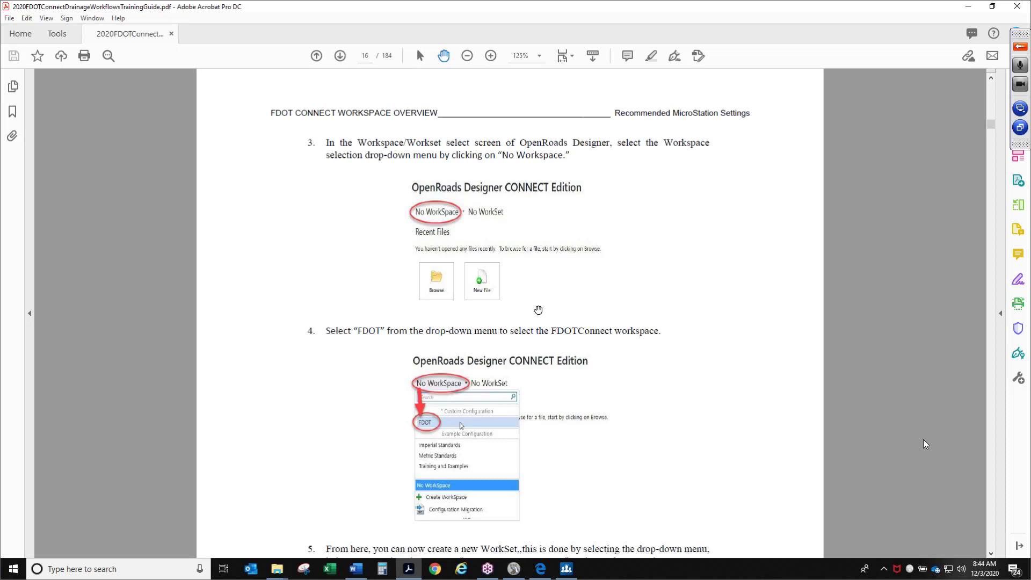
Step: Review steps 3 to 6 on page 16 of the training guide, enlarging the WorkSet creation instructions to 190%
drag(467, 417, 461, 279)
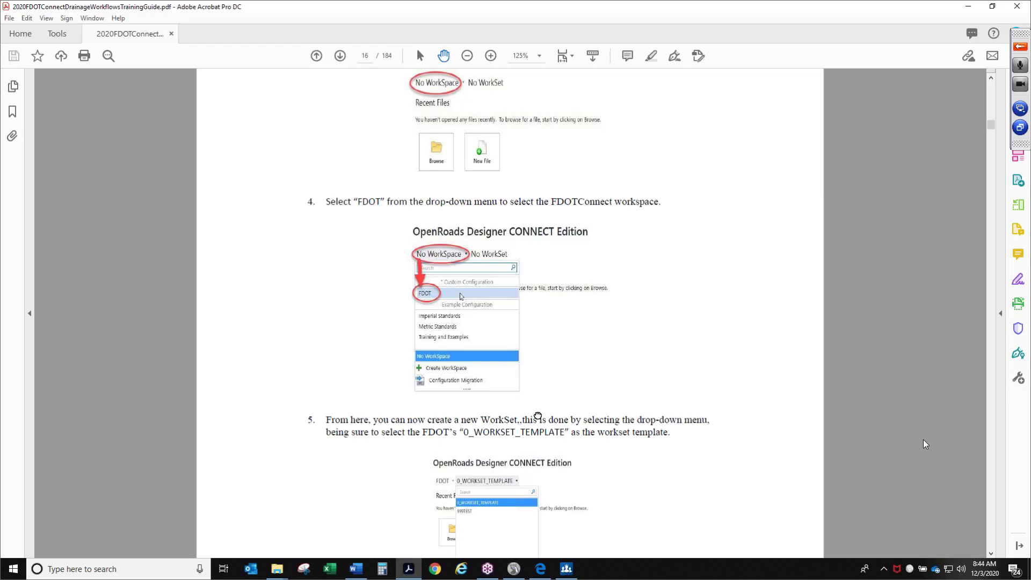
drag(539, 411, 530, 253)
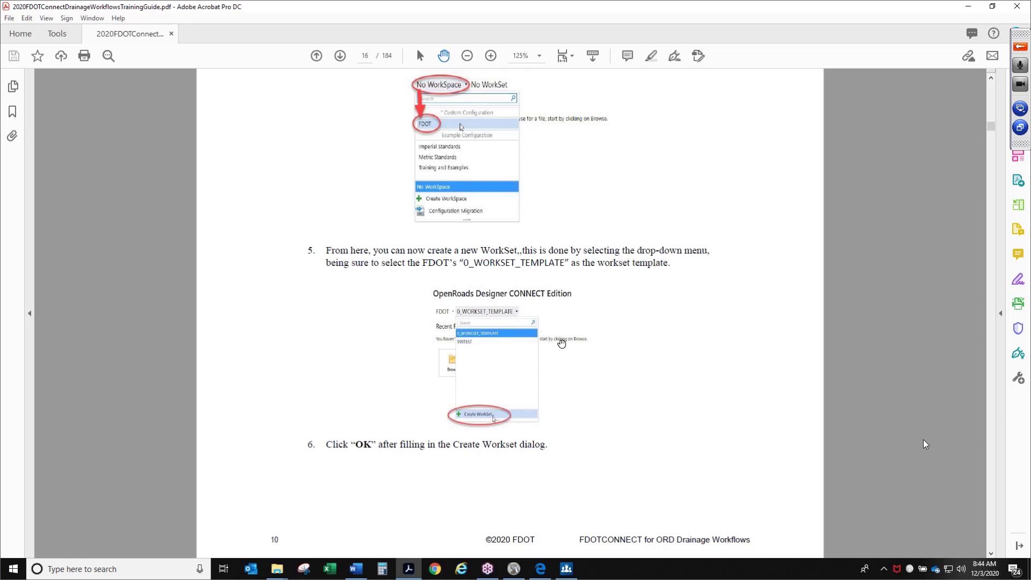
scroll(501, 307, down, 1)
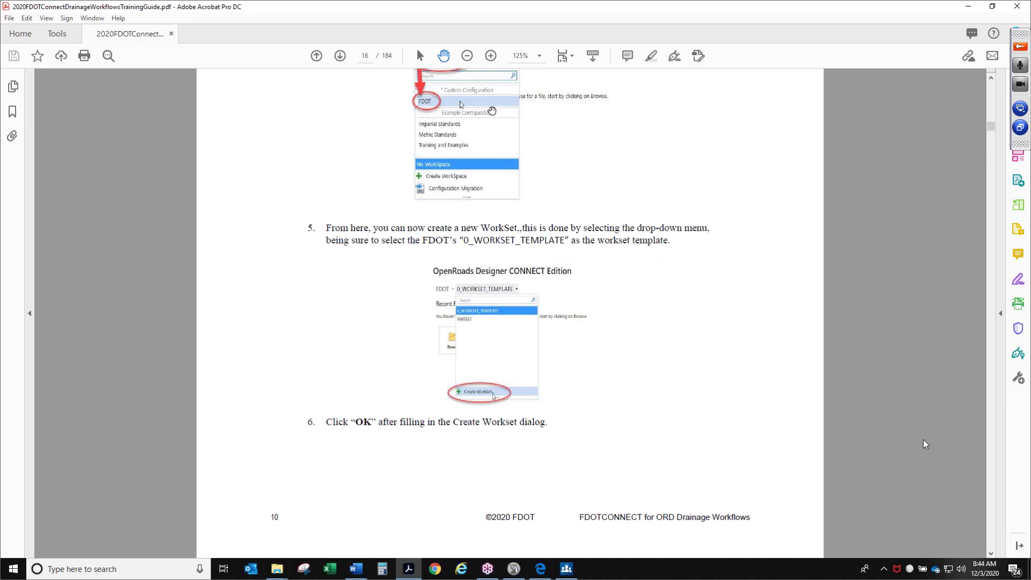
click(491, 55)
scroll(559, 195, down, 5)
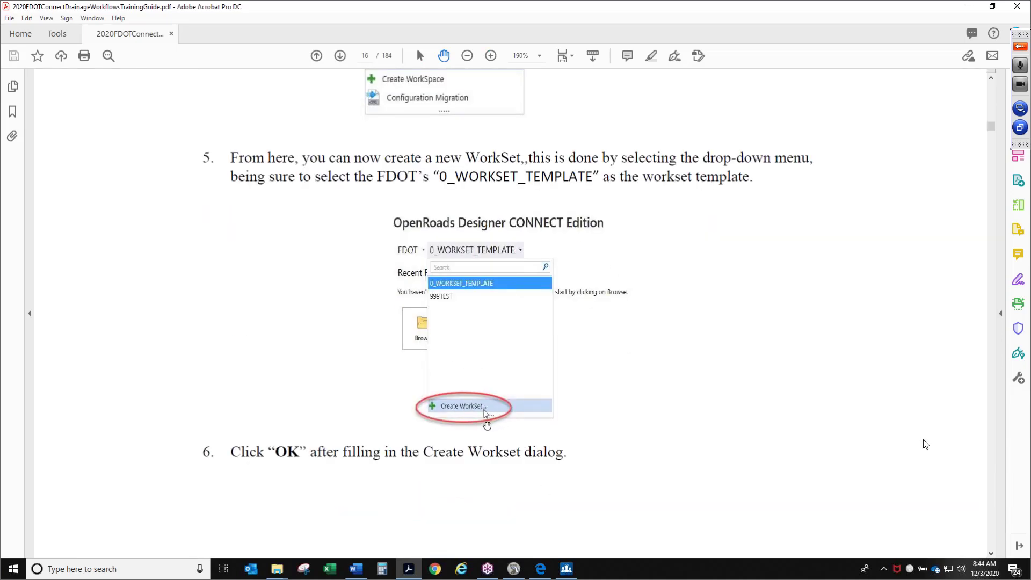
scroll(562, 468, down, 1)
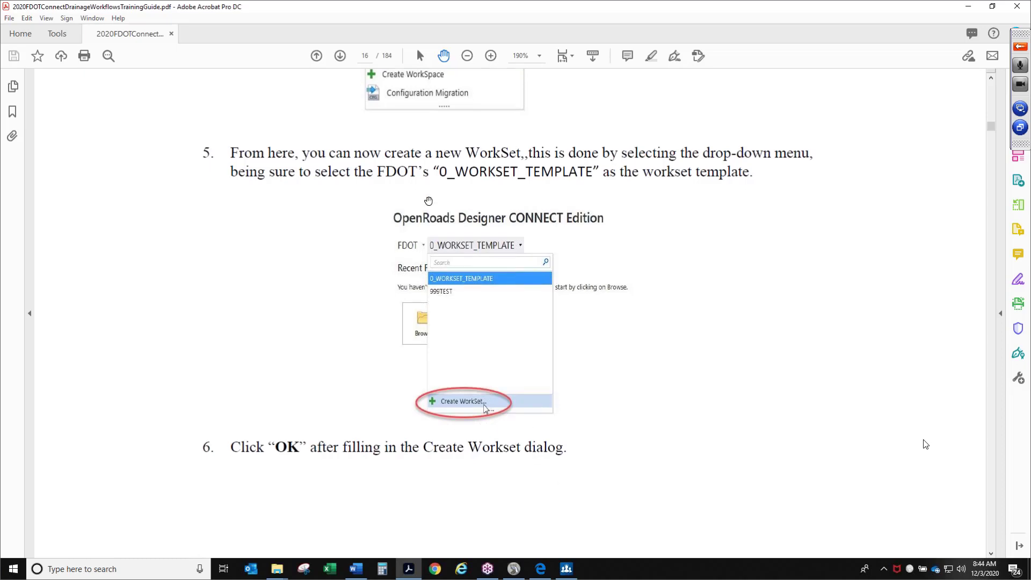
Step: Go to page 17 and review the Create WorkSet example and step 7, with the page zoomed to 150%
click(341, 55)
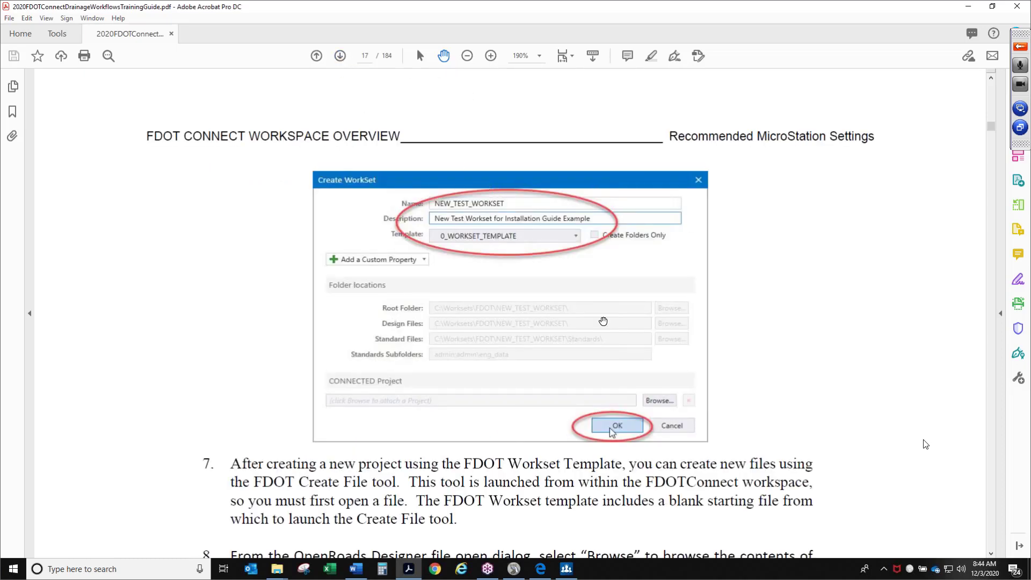
scroll(475, 304, down, 1)
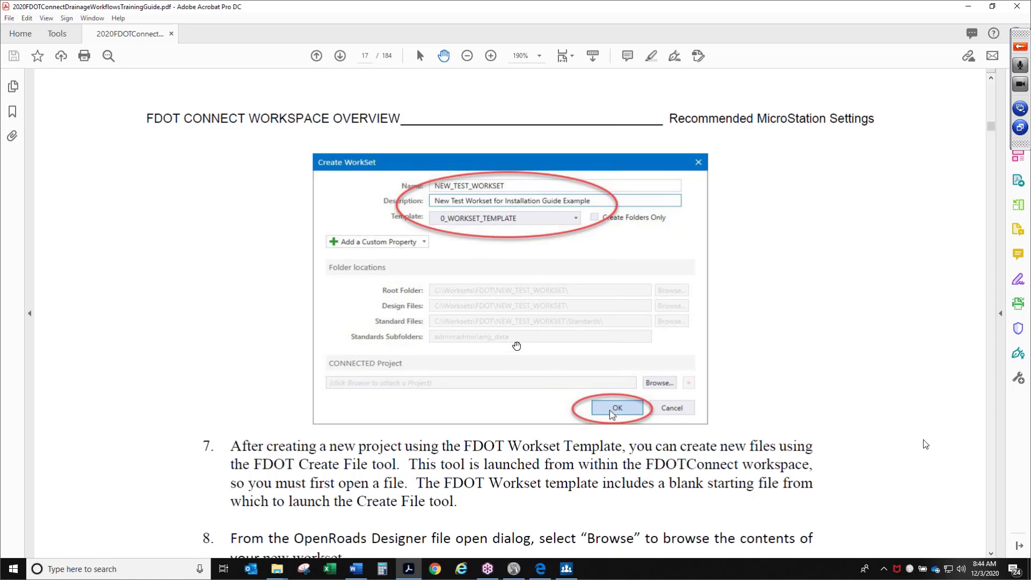
scroll(517, 346, down, 1)
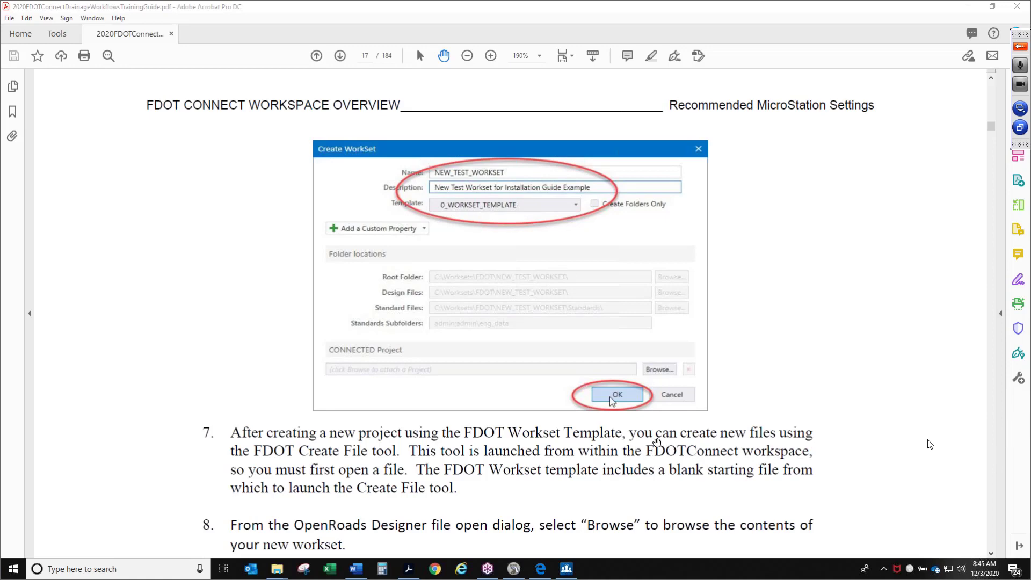
click(572, 56)
click(596, 83)
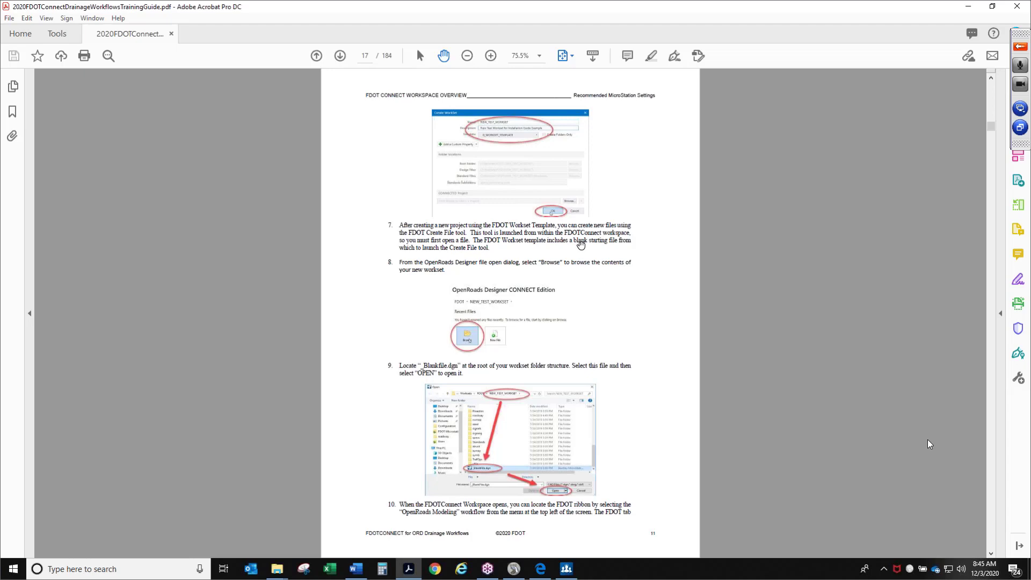
click(491, 56)
click(491, 56)
click(491, 56)
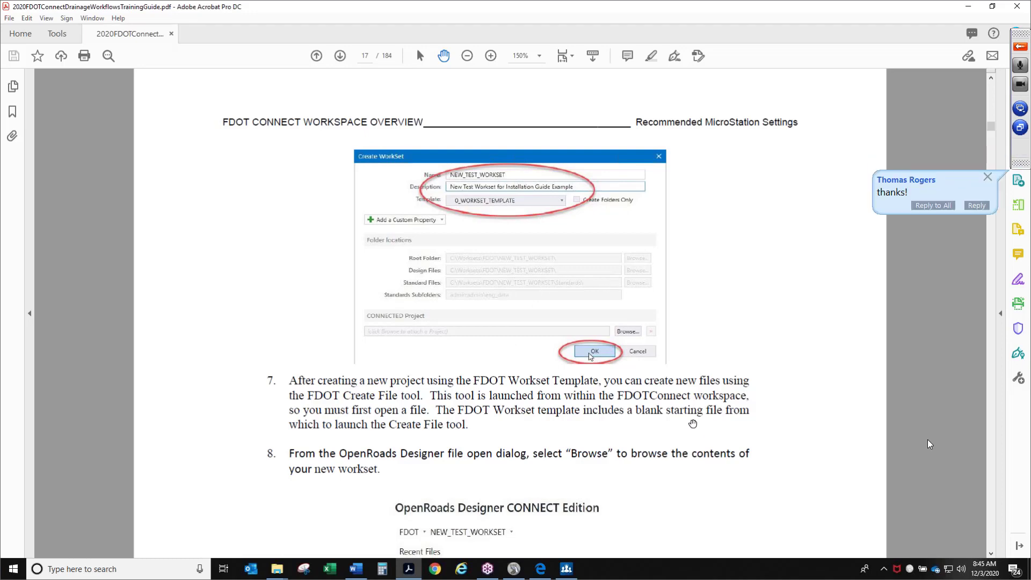
Step: Read steps 7 to 10 on page 17 about browsing the new WorkSet, opening _Blankfile.dgn and locating the FDOT ribbon
scroll(668, 440, down, 3)
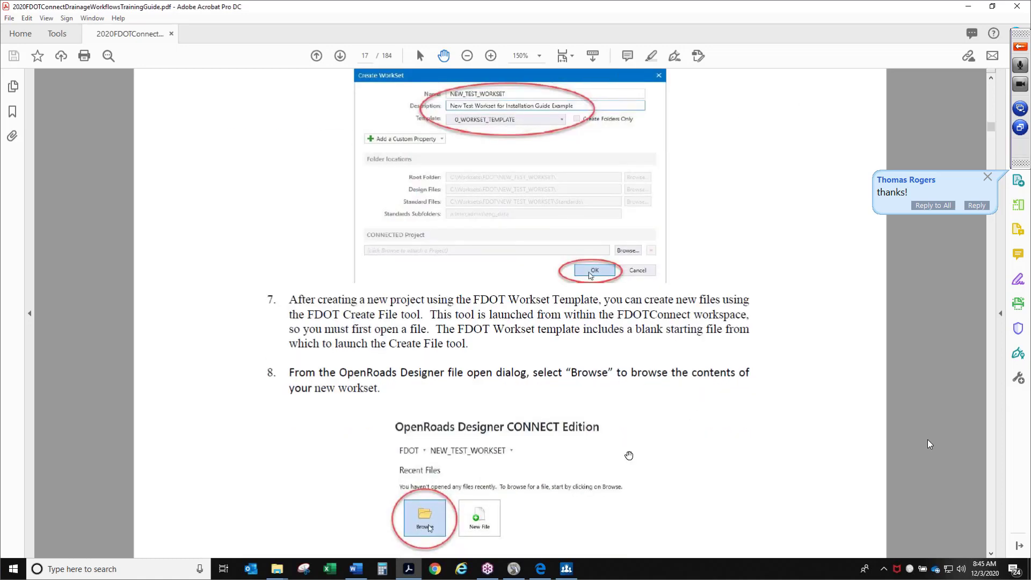
drag(574, 448, 569, 402)
scroll(570, 402, down, 3)
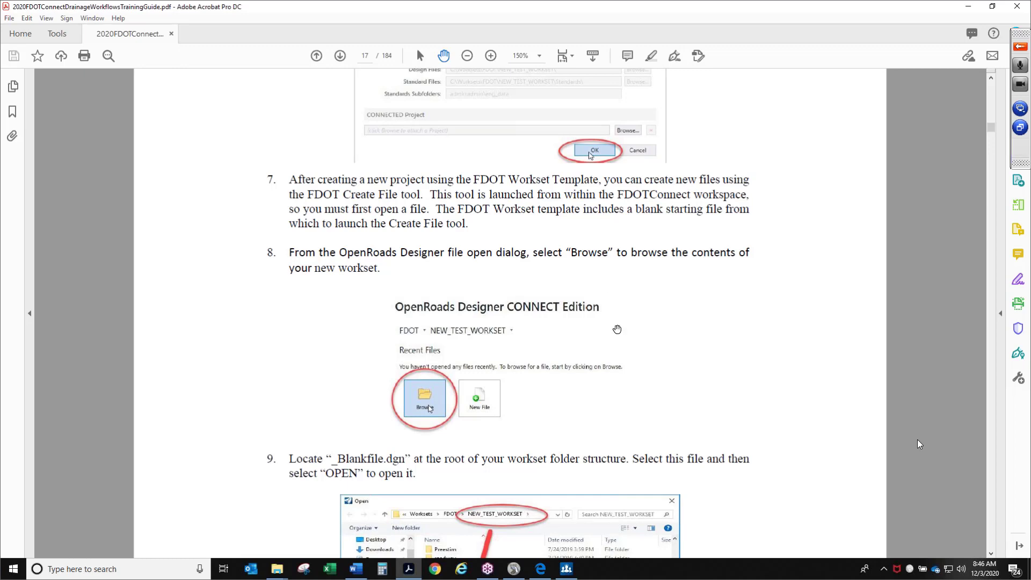
scroll(620, 325, down, 2)
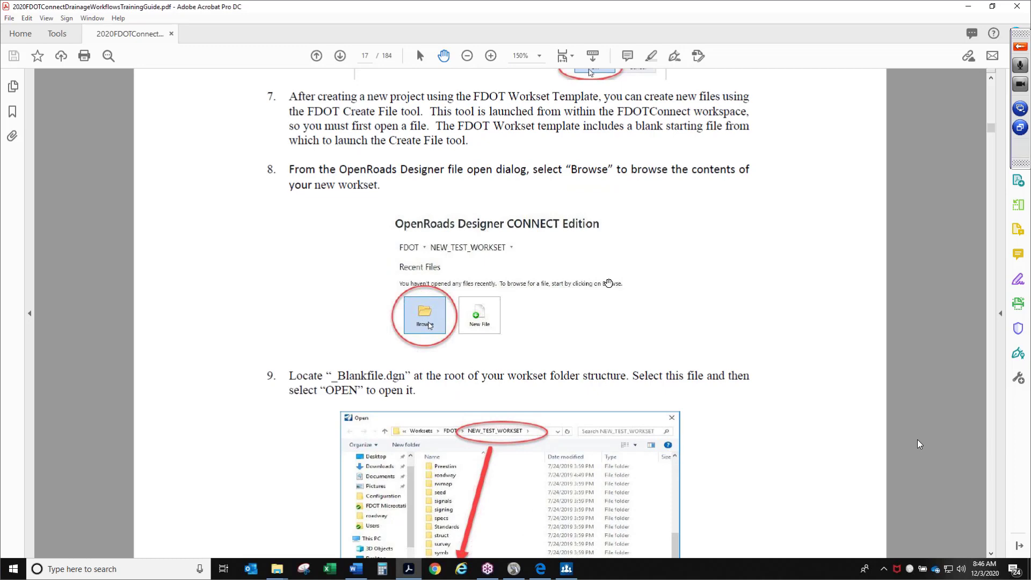
scroll(725, 349, down, 2)
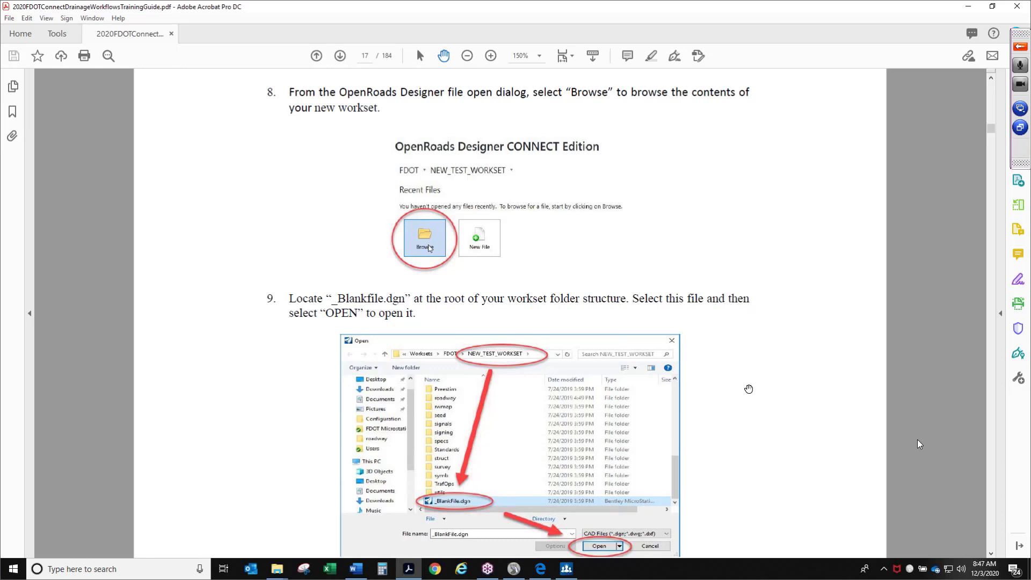
scroll(772, 383, down, 1)
scroll(771, 383, down, 3)
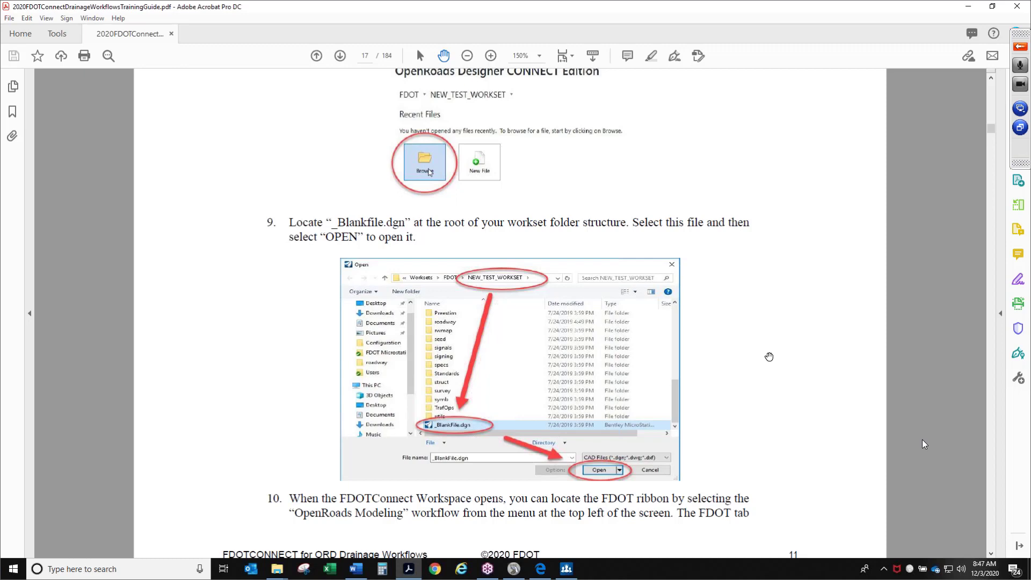
scroll(774, 451, down, 1)
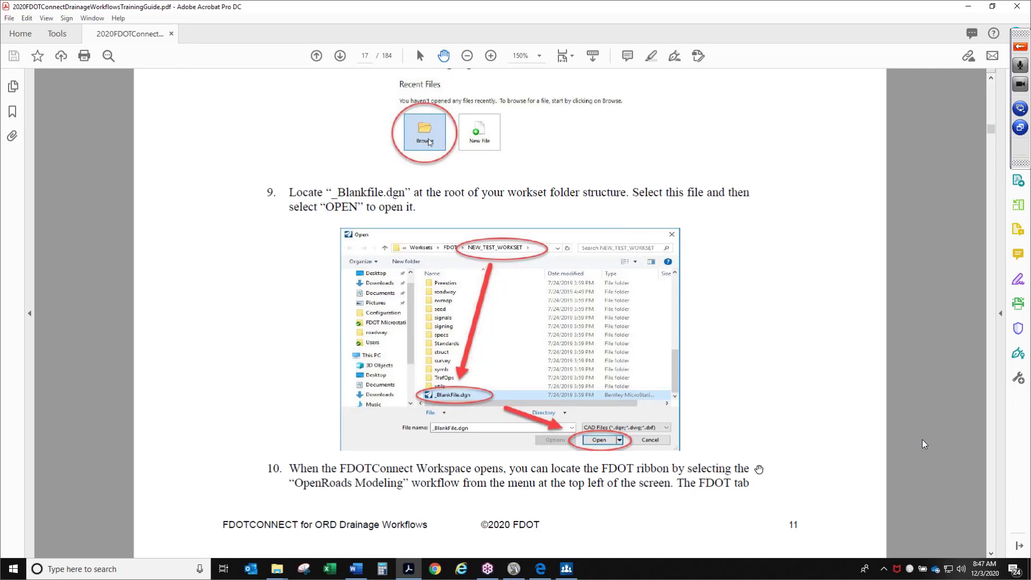
scroll(759, 469, down, 1)
Step: Switch to OpenRoads Designer and look over the available workflows without changing the current one
click(514, 569)
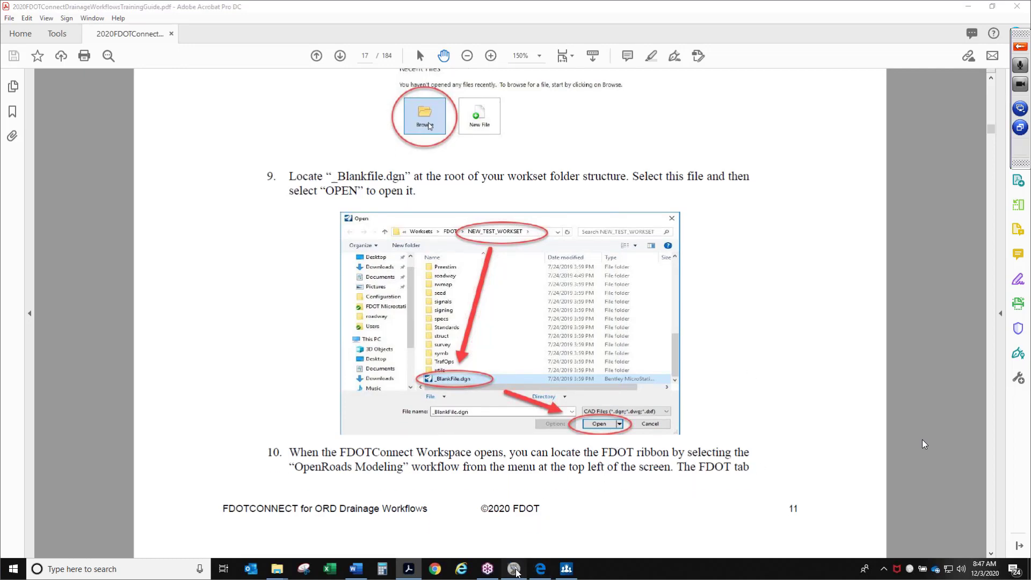
scroll(313, 194, down, 2)
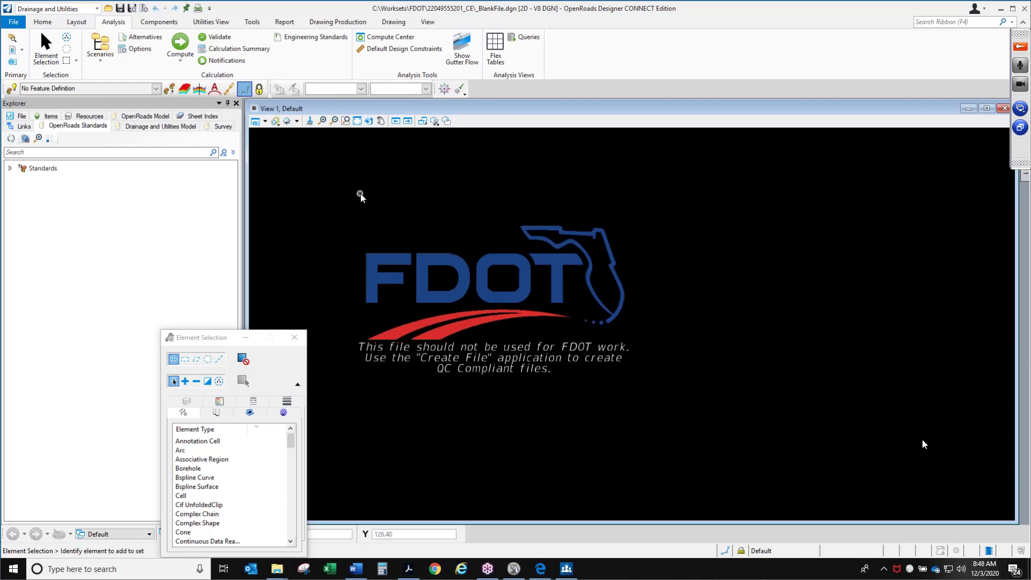
click(78, 10)
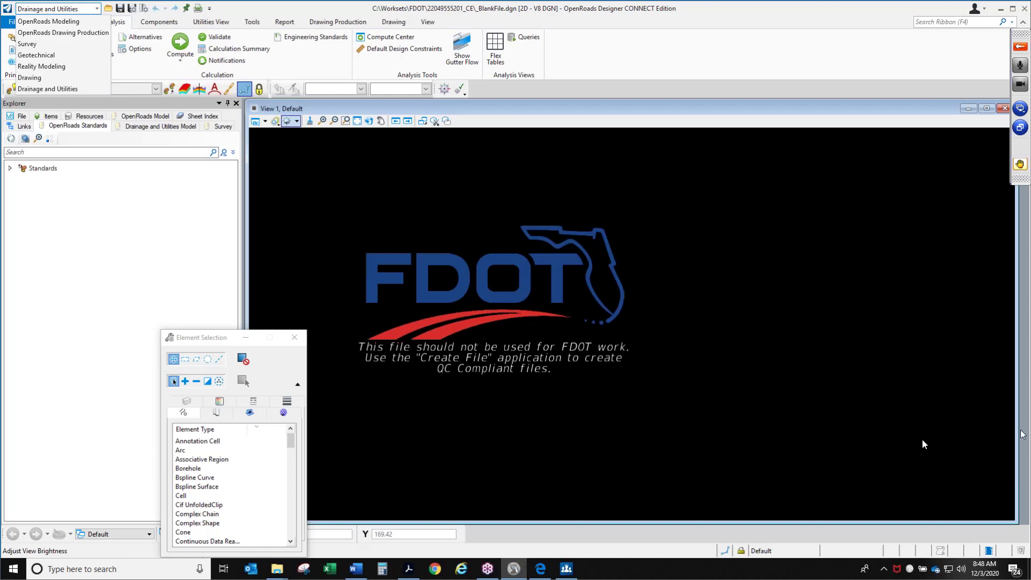
click(1022, 416)
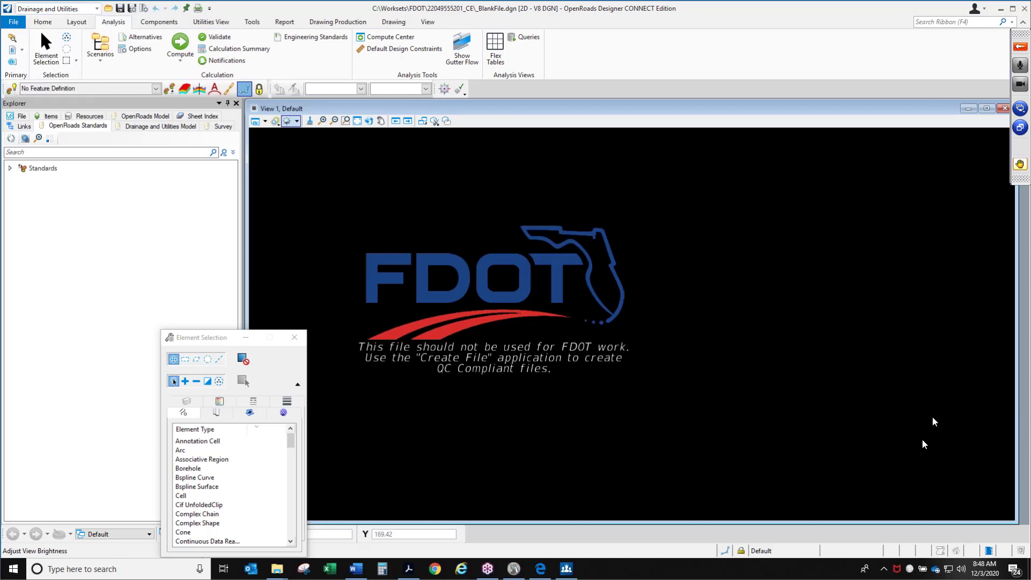
click(898, 441)
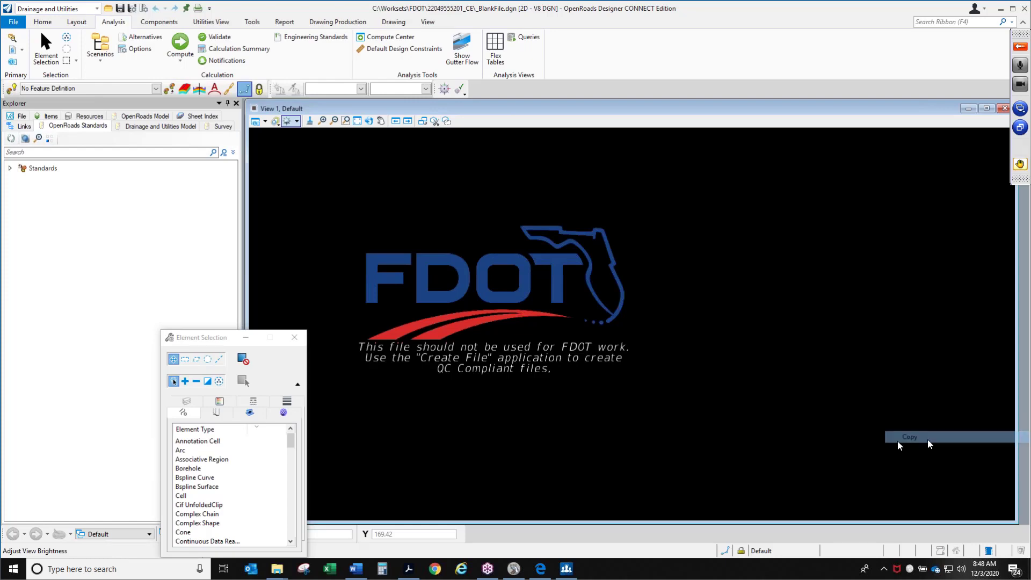
Step: Switch to File Explorer and browse to C:\Worksets to examine where the WorkSet is stored, returning to OpenRoads Designer
mouse_move(267, 571)
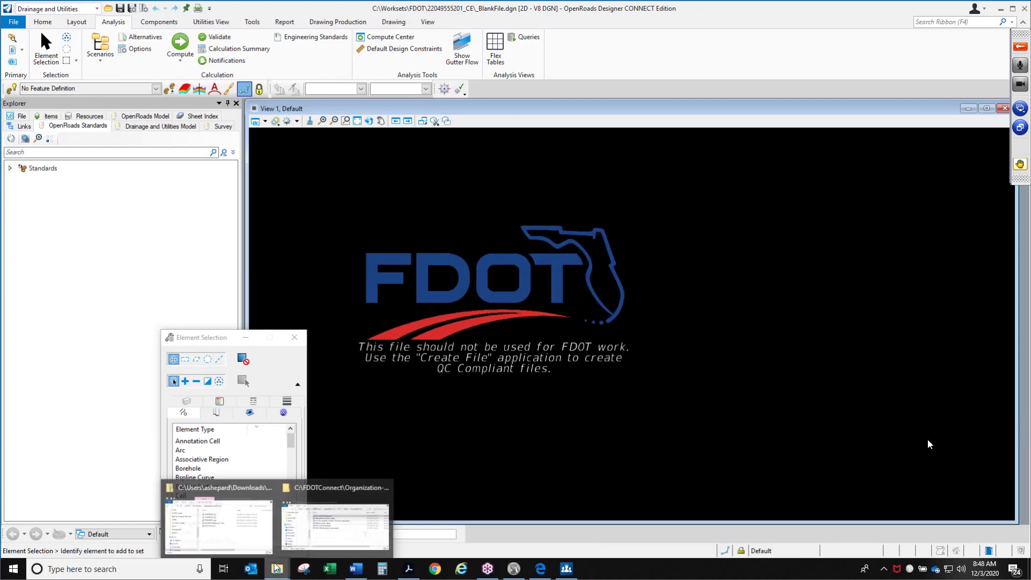
click(326, 491)
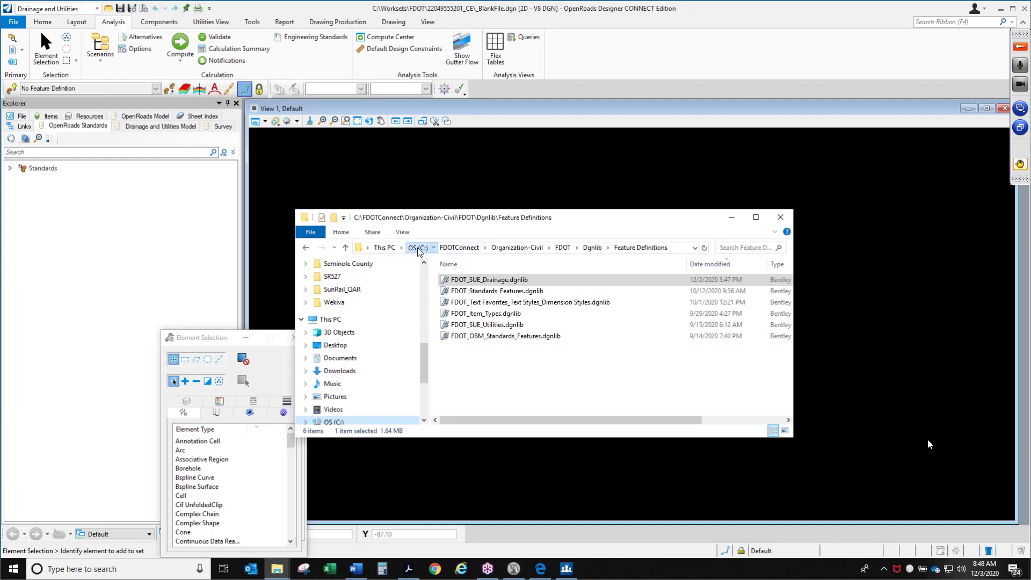
click(417, 247)
scroll(496, 359, down, 6)
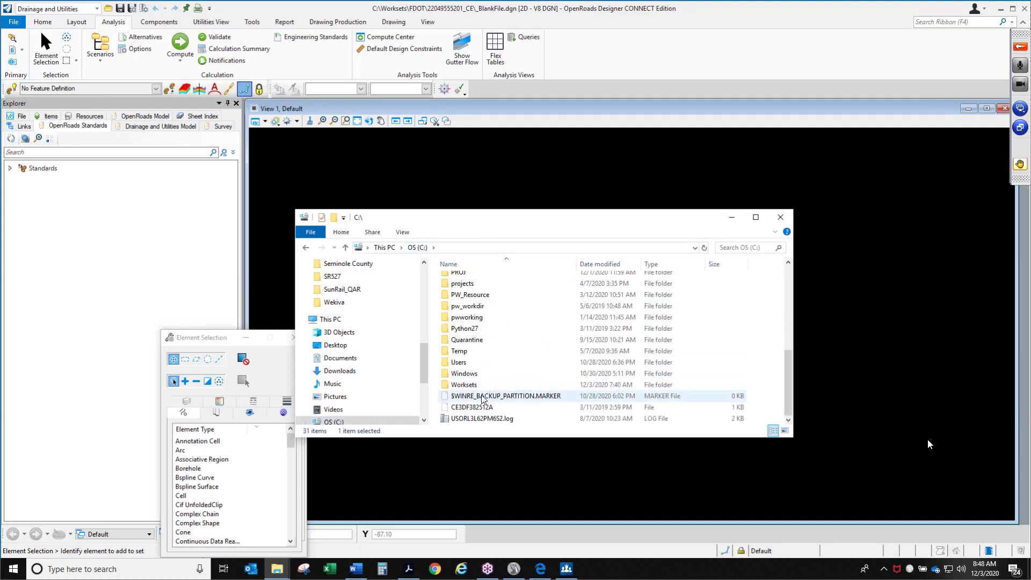
double_click(480, 385)
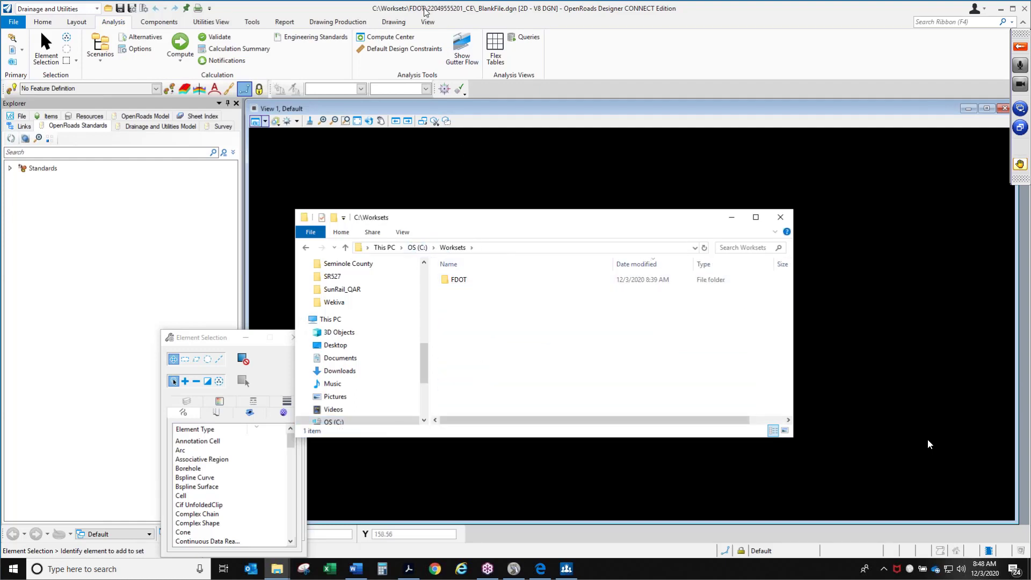
mouse_move(426, 9)
mouse_down()
mouse_move(424, 22)
mouse_move(418, 1)
mouse_up()
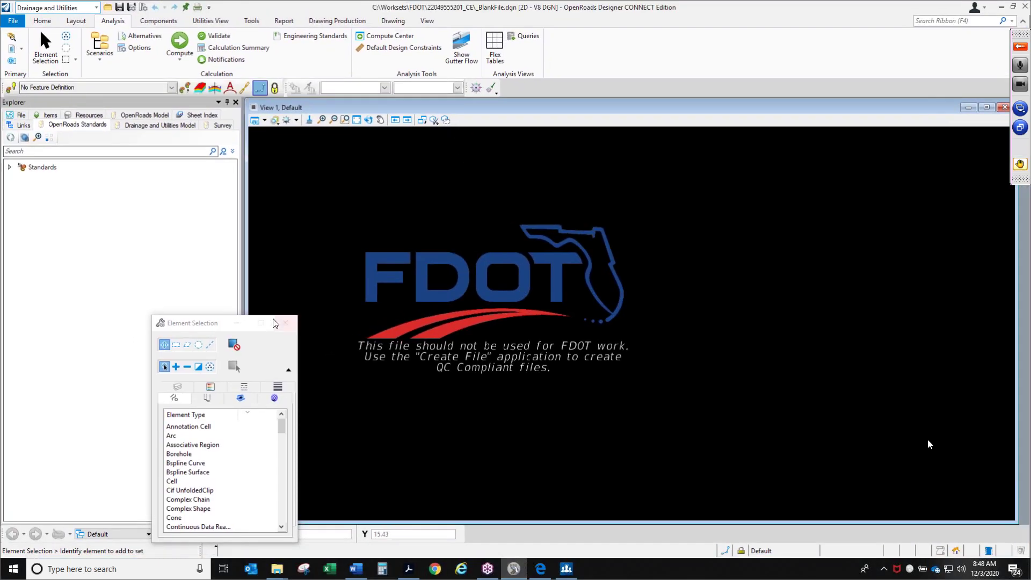
Step: Minimize the Element Selection dialog and change the workflow from Drainage and Utilities to OpenRoads Modeling
click(237, 324)
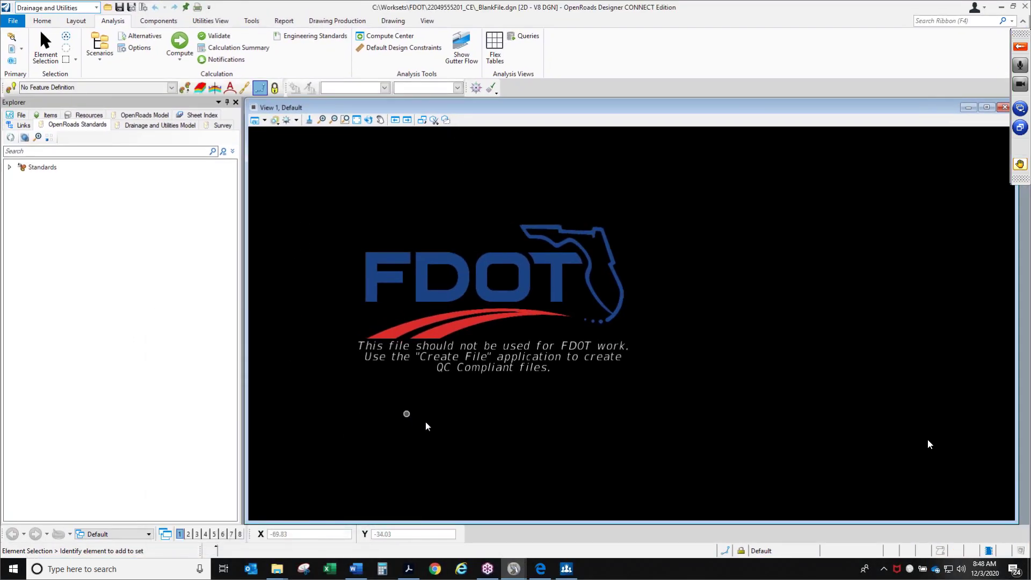
click(97, 8)
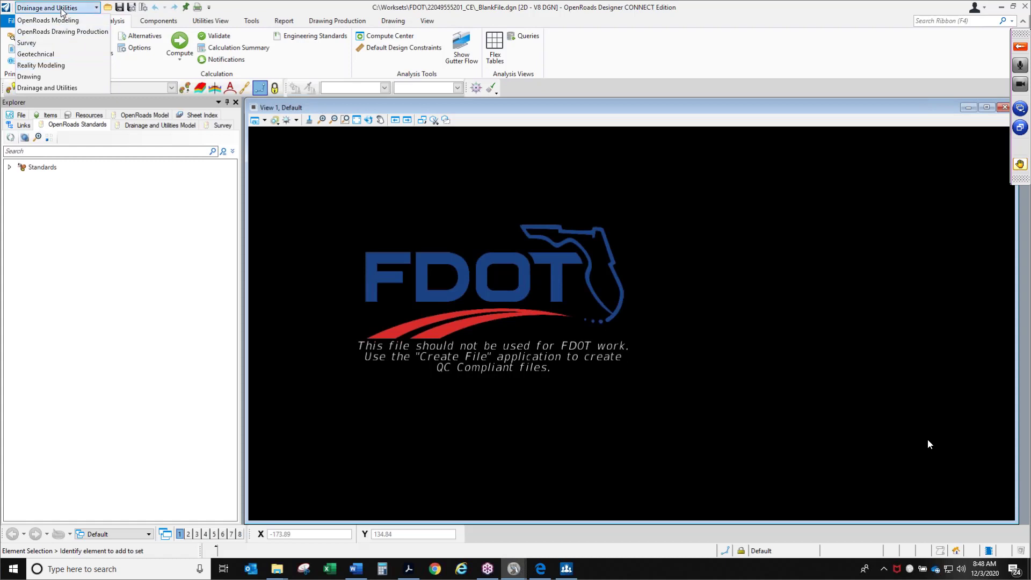
click(275, 11)
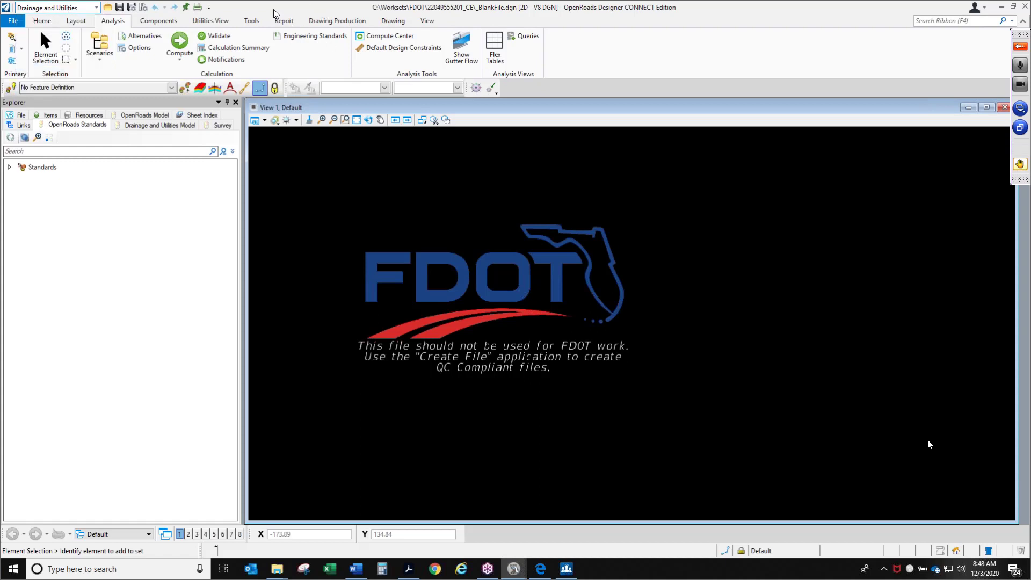
click(55, 9)
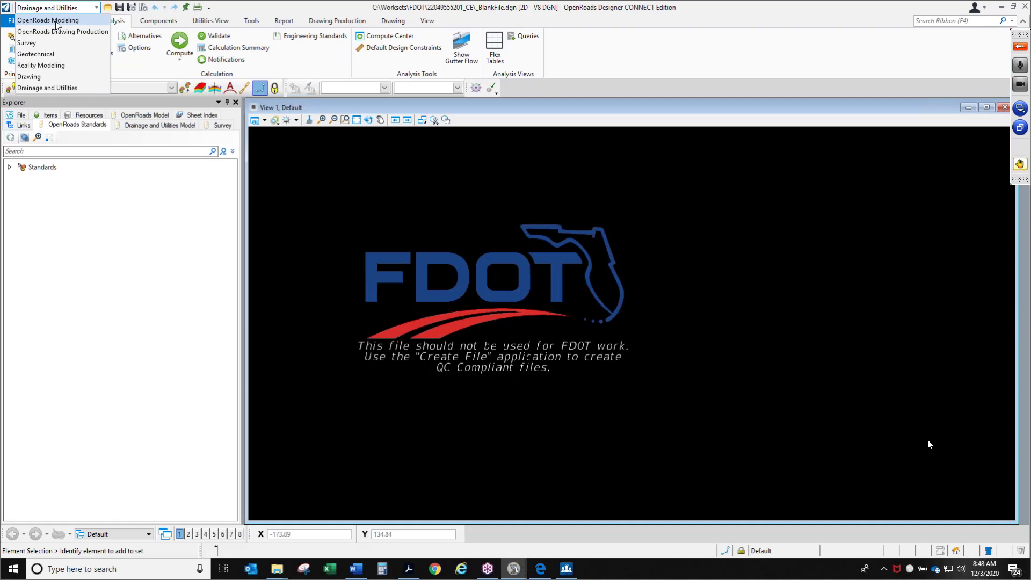
click(56, 21)
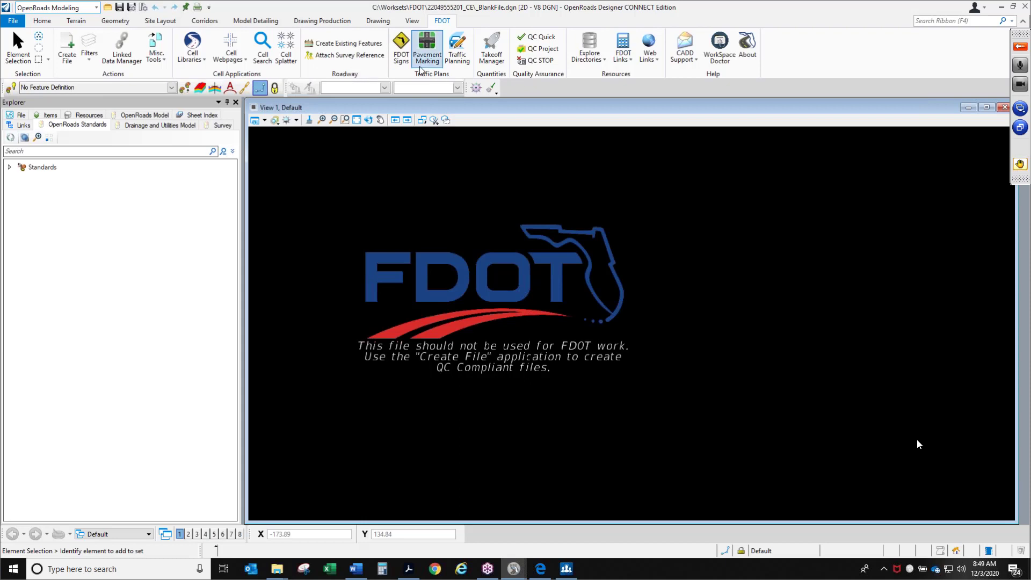
Step: Open the FDOT Create File tool and set the discipline to DRAINAGE
click(70, 63)
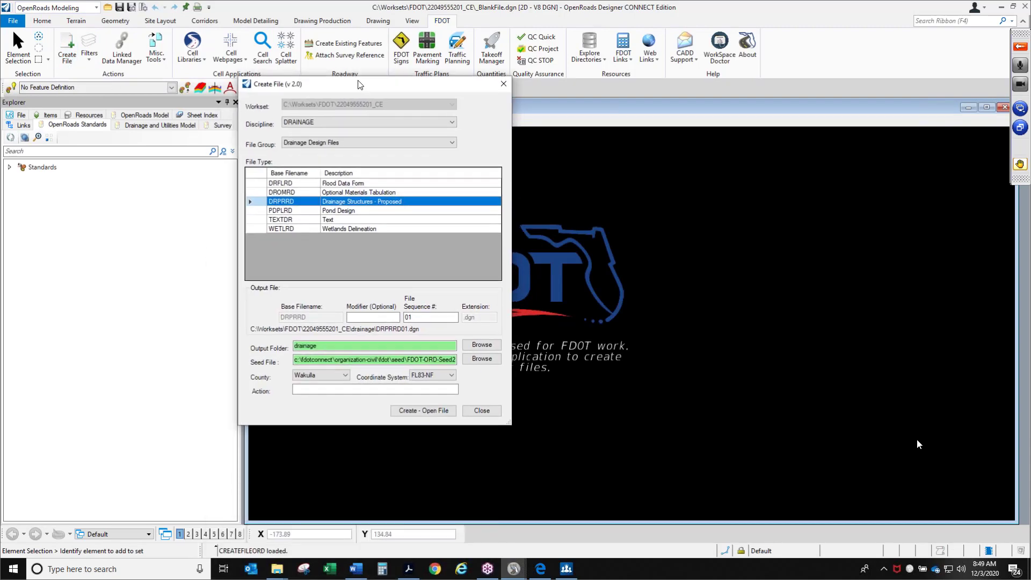
drag(366, 86, 426, 120)
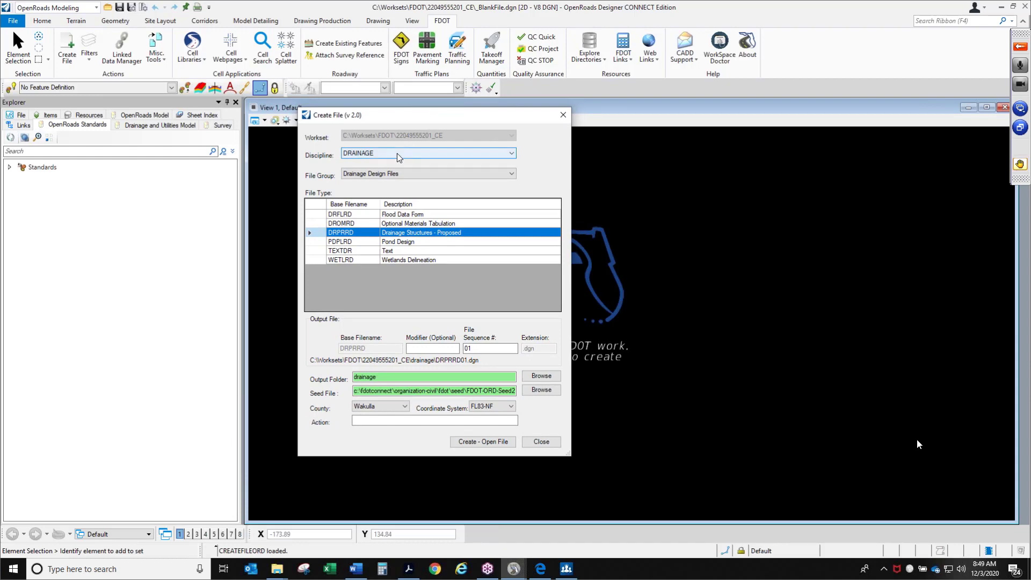
click(397, 153)
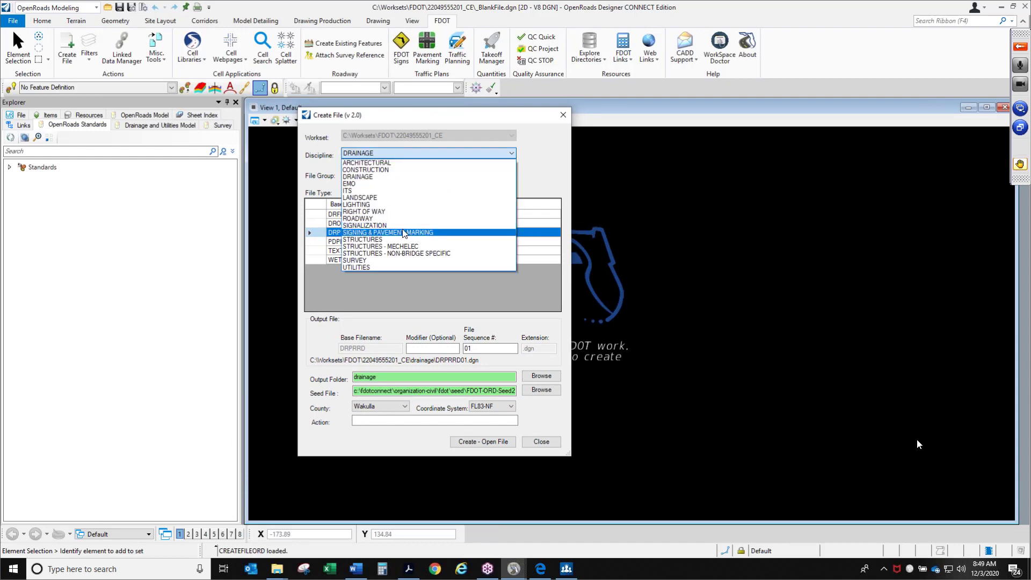
click(387, 177)
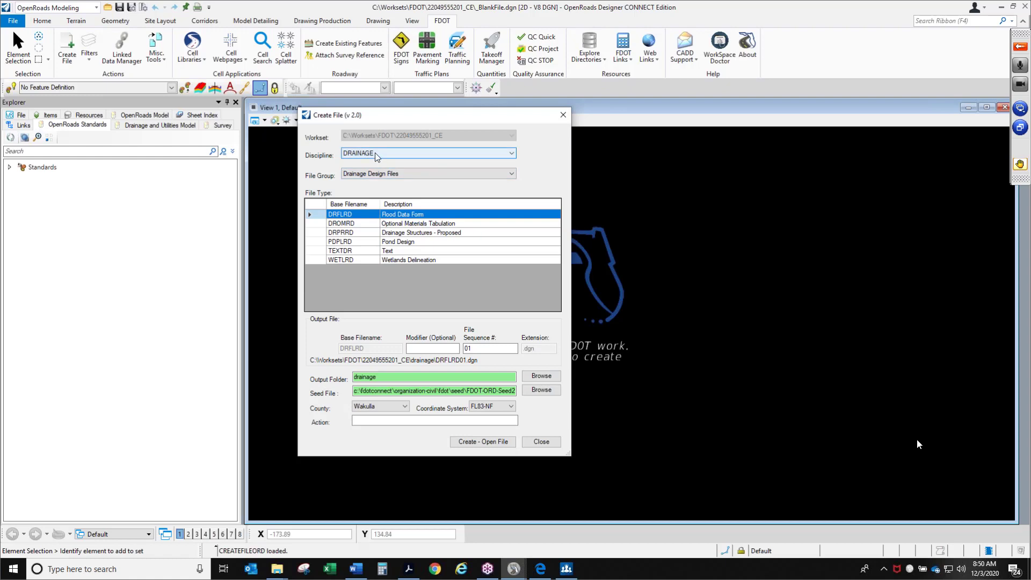
Step: Look through the file types in the Drainage Design Files group, from Optional Materials Tabulation to Wetlands Delineation
click(371, 174)
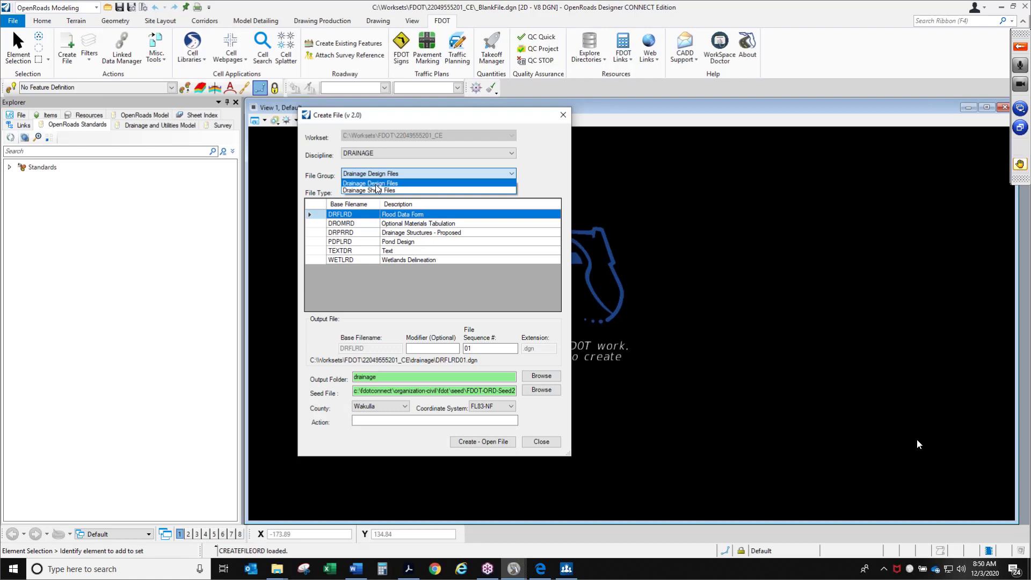
click(376, 183)
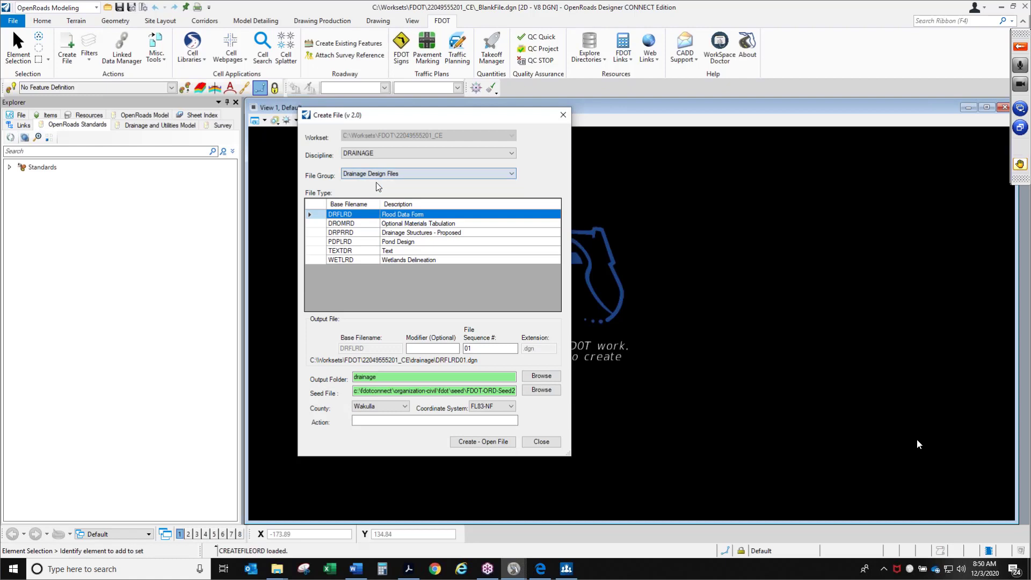
click(404, 225)
click(400, 236)
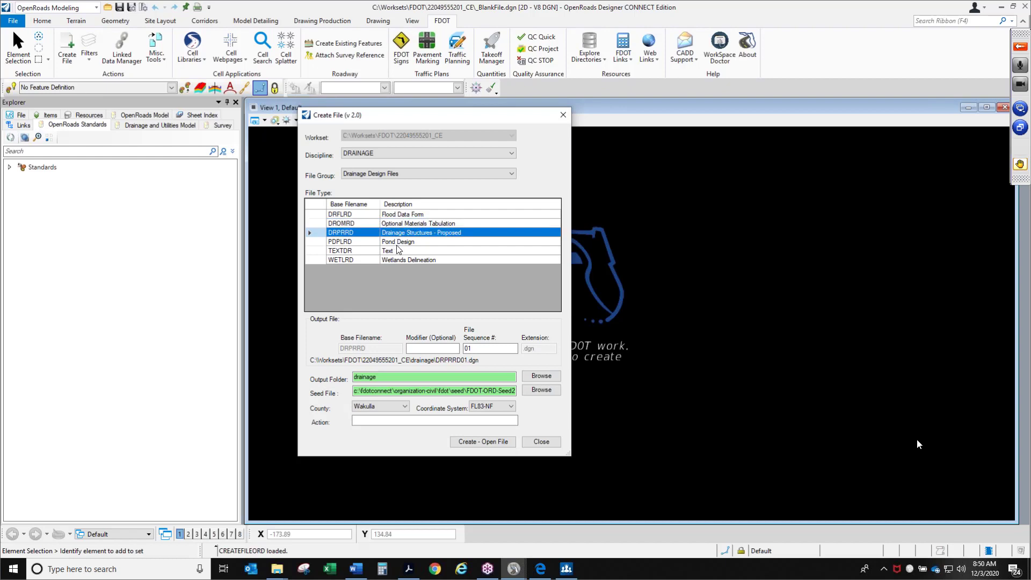
click(397, 242)
click(398, 251)
click(395, 260)
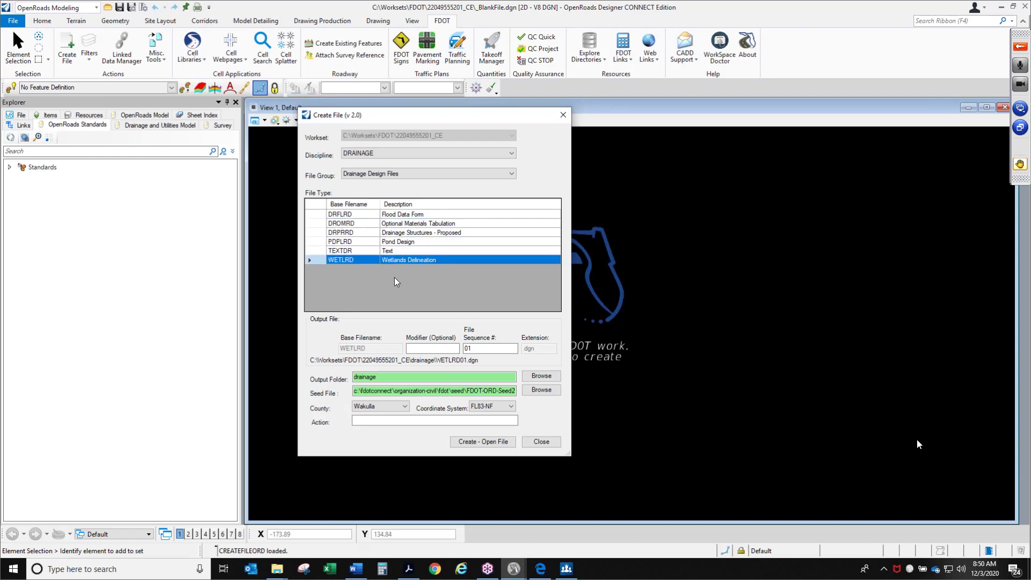
Step: Switch the file group to Drainage Sheet Files and look over its file types, including Drainage Details
click(377, 174)
click(375, 182)
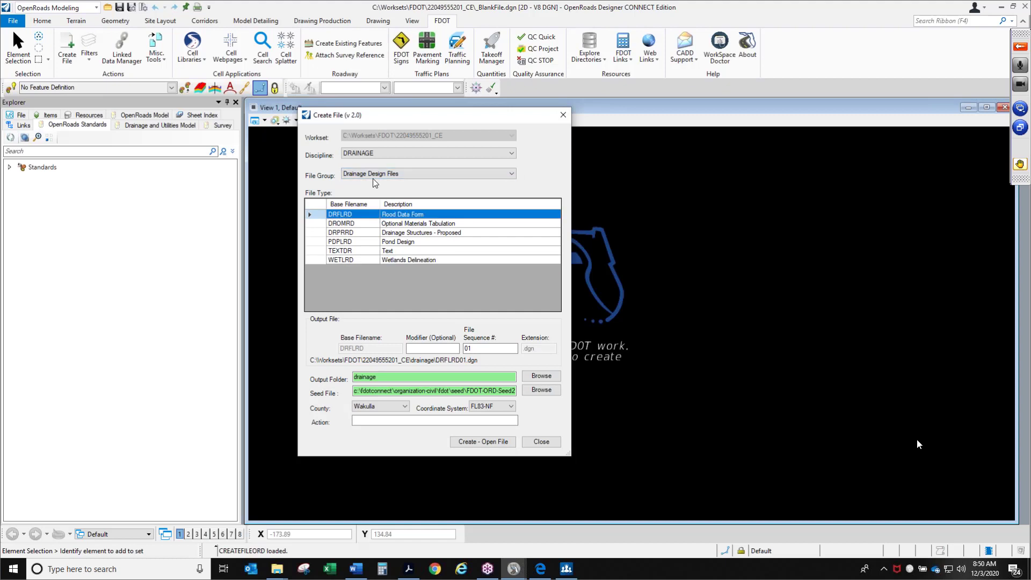
click(371, 175)
click(372, 187)
click(394, 224)
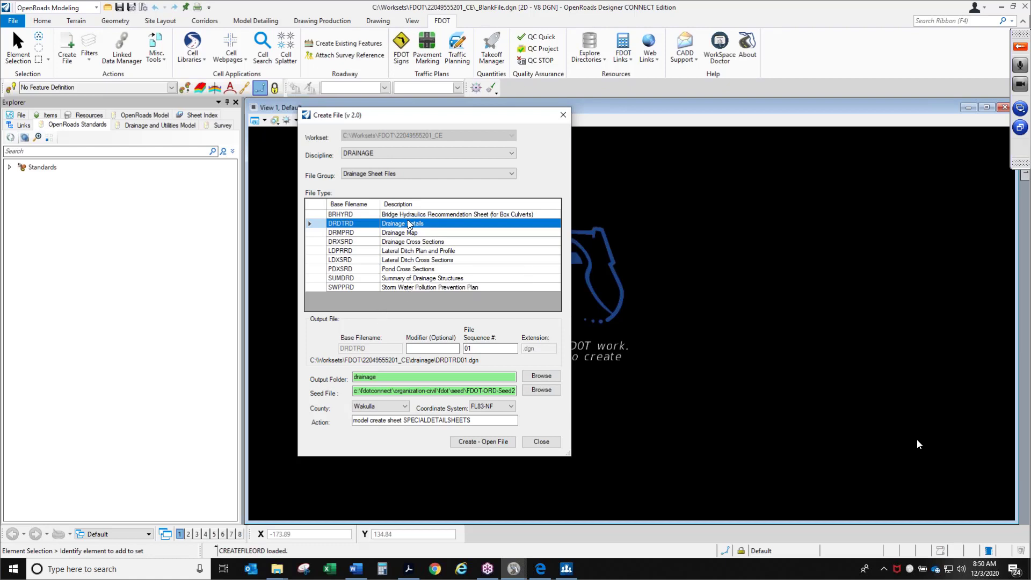
Step: Set the discipline to DRAINAGE and the file group to Drainage Design Files, with file type DRPRRD (Drainage Structures - Proposed)
click(375, 156)
click(375, 165)
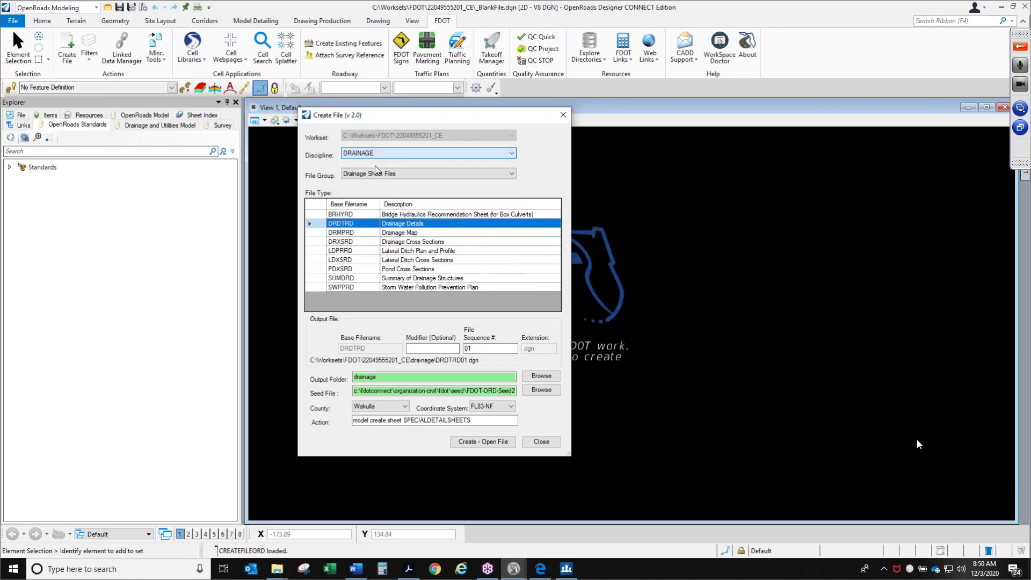
click(375, 175)
click(374, 184)
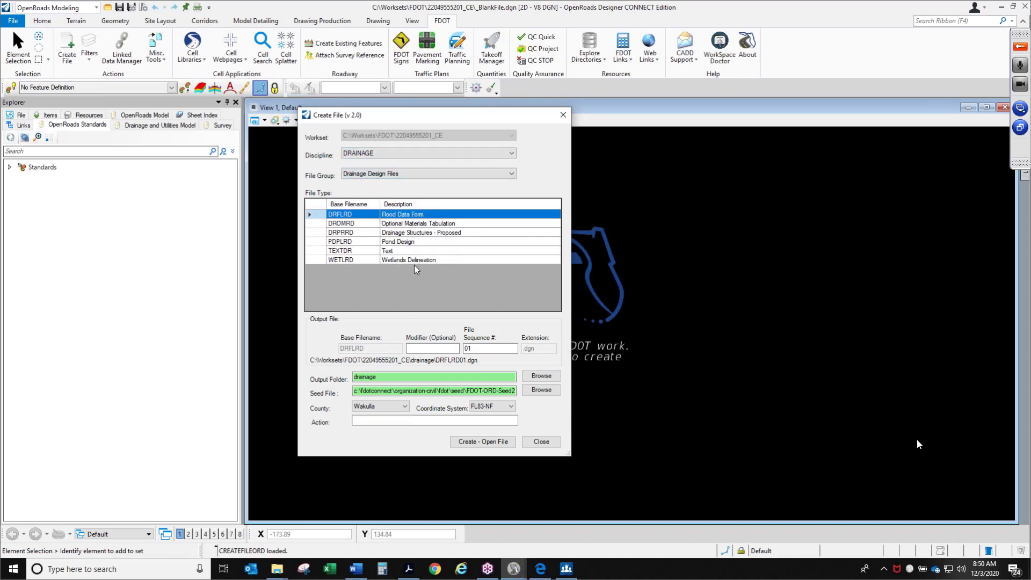
click(348, 232)
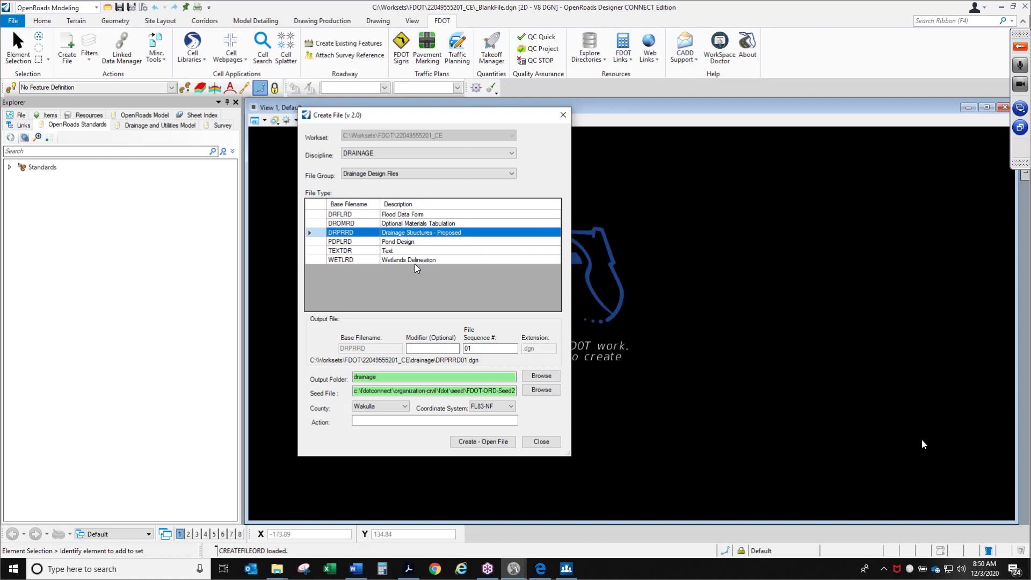
Step: Check the new file's sequence number, output folder, seed file path and coordinate system, keeping sequence 01 and FL83-NF
click(480, 348)
key(BackSpace)
key(BackSpace)
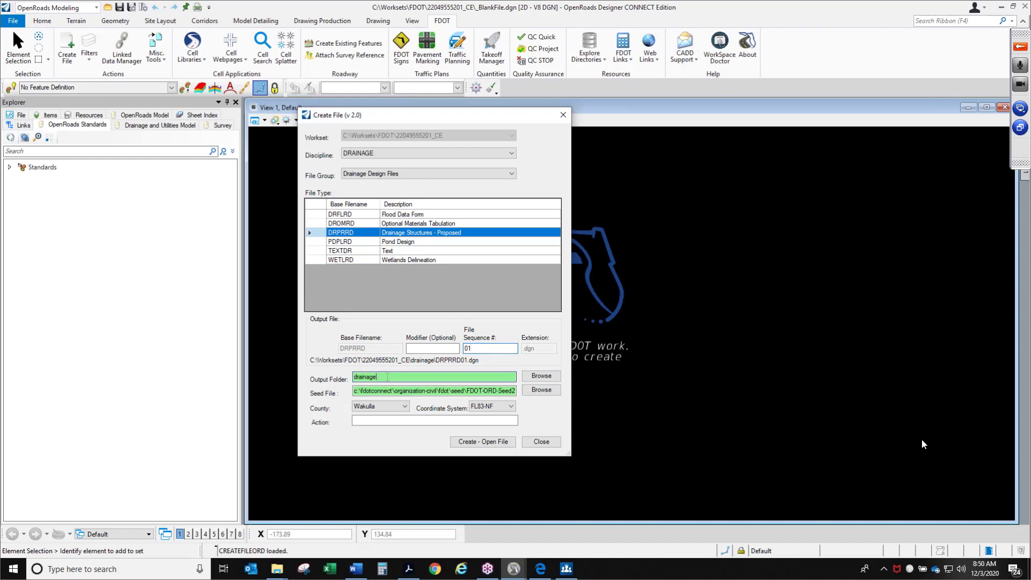
click(388, 376)
drag(372, 394, 514, 391)
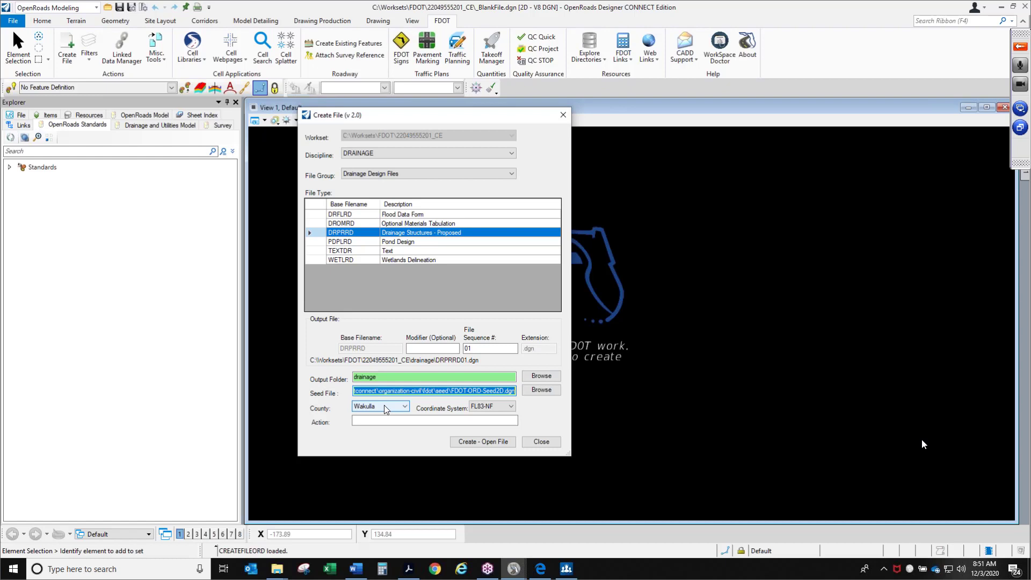
click(506, 409)
click(482, 430)
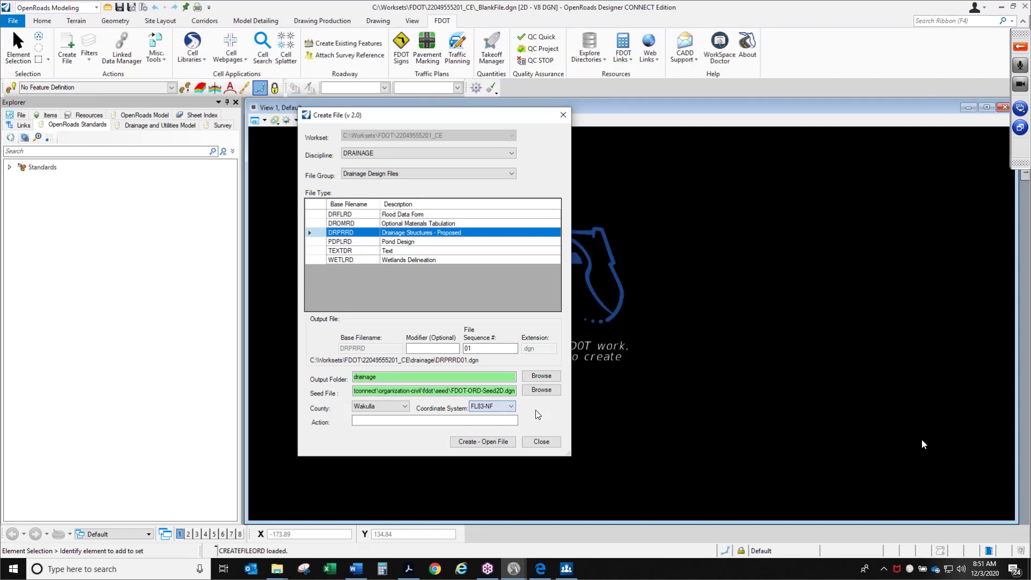
Step: Create and open DRPRRD01.dgn in the WorkSet's drainage folder, and close the Create File dialog
click(467, 440)
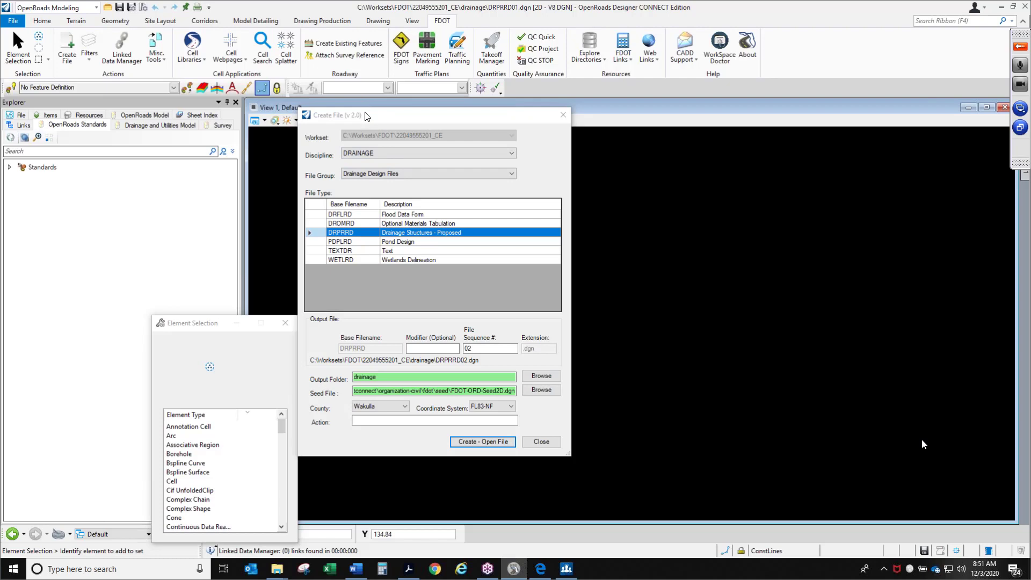
drag(366, 116, 407, 138)
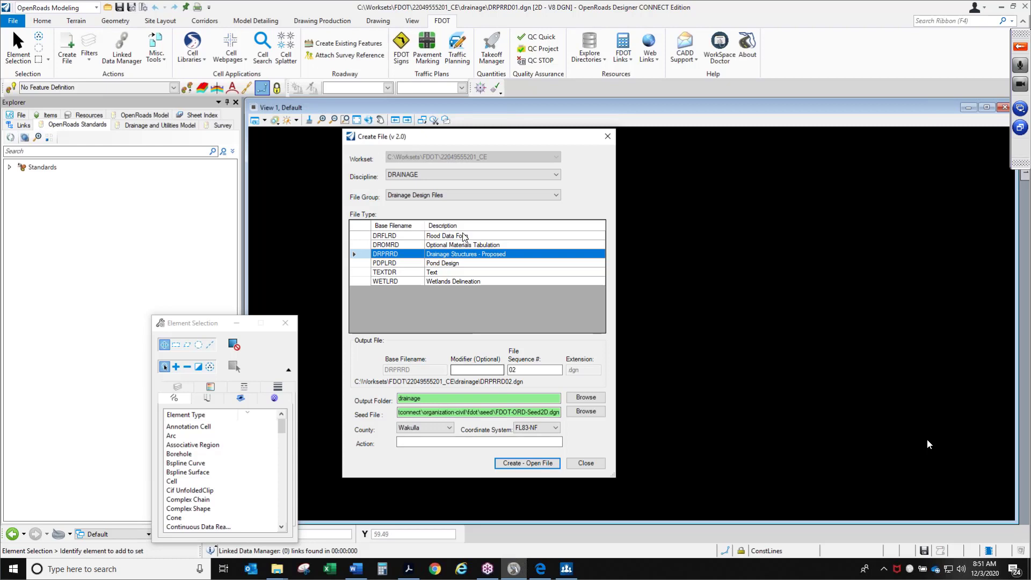
click(587, 463)
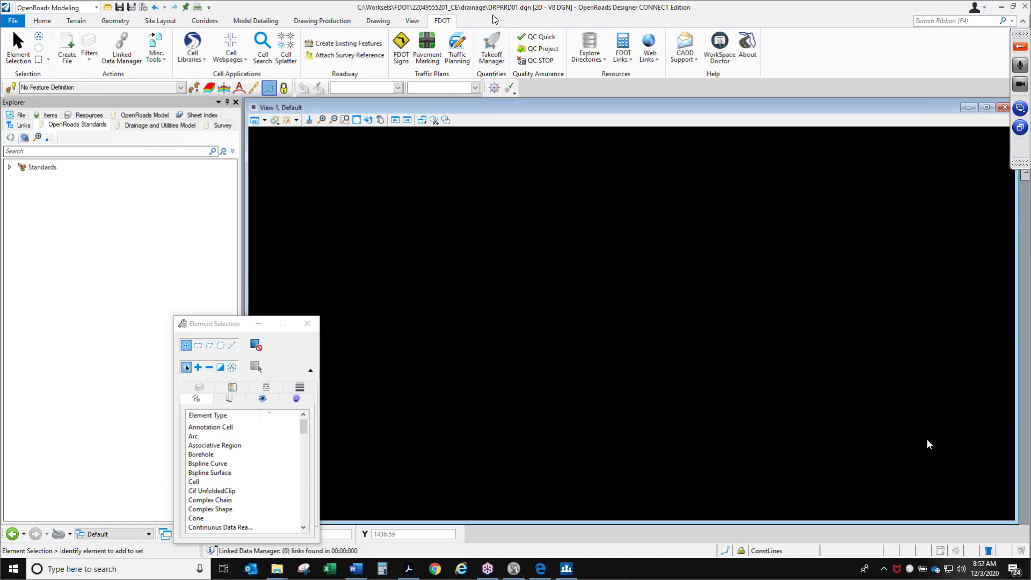
Step: Switch to the training guide in Adobe Acrobat, maximize its window and go back to Create a New DGN File on page 20
mouse_move(282, 568)
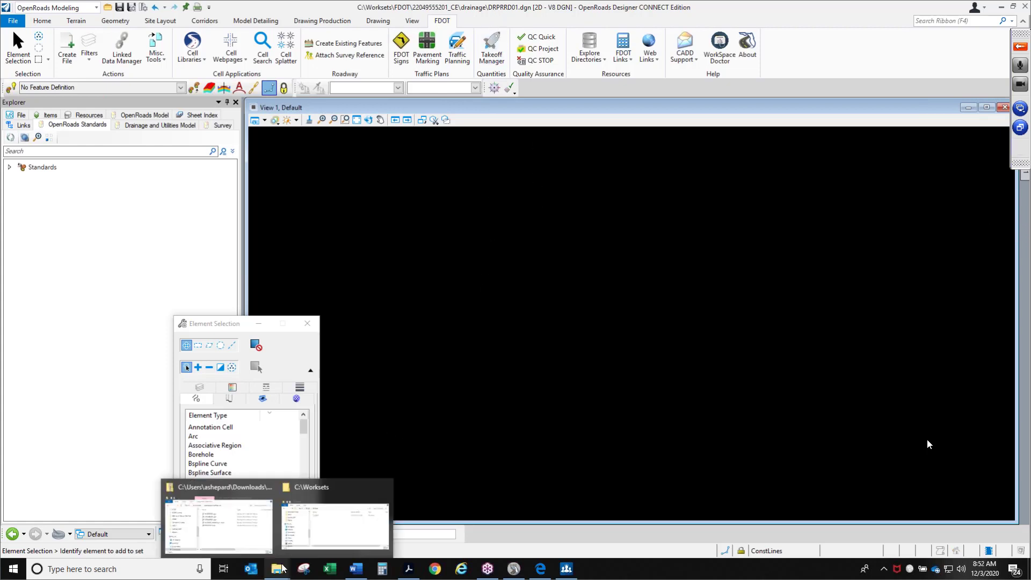
click(409, 571)
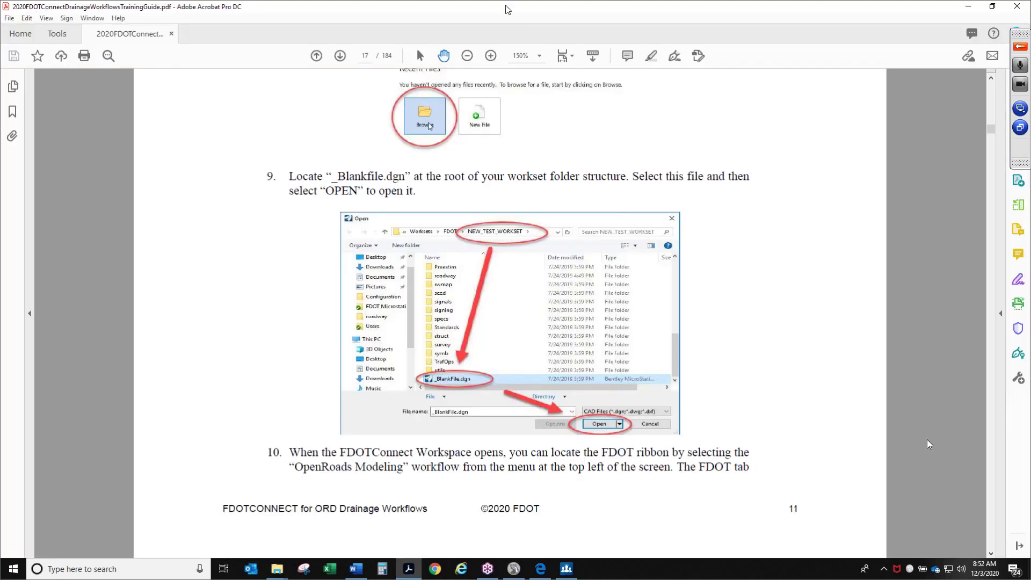
drag(508, 10, 425, 0)
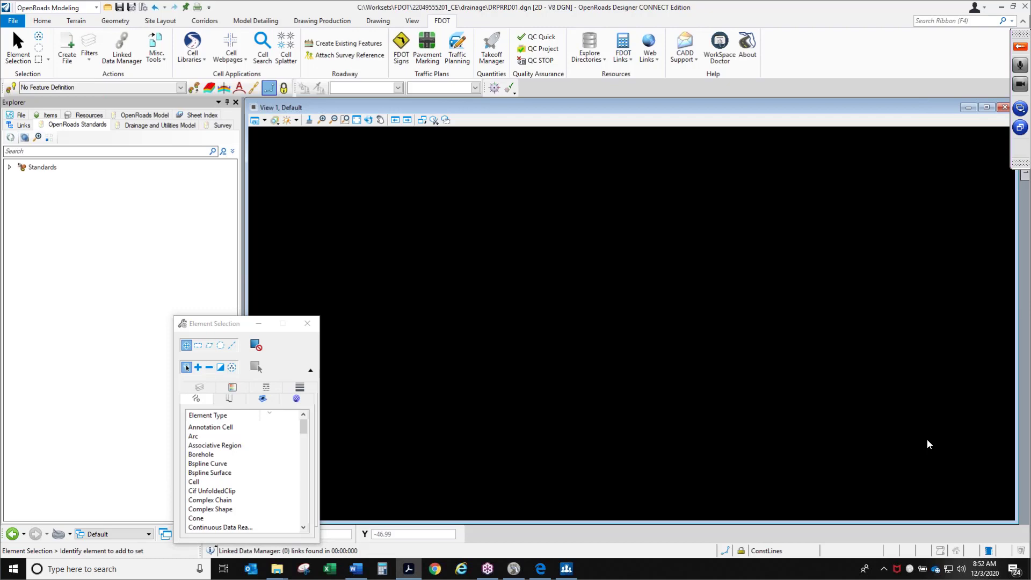
drag(320, 2, 464, 98)
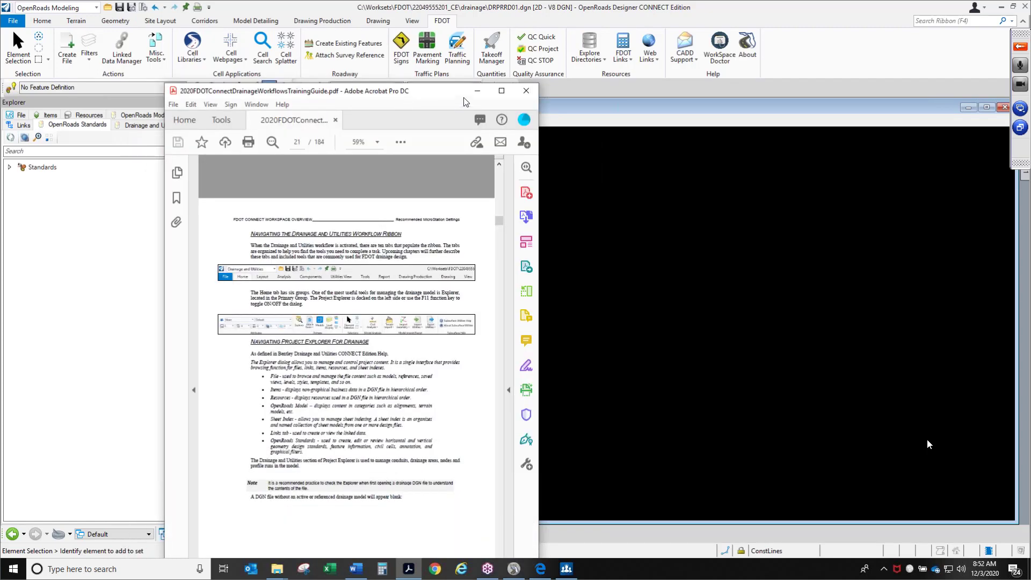
click(501, 90)
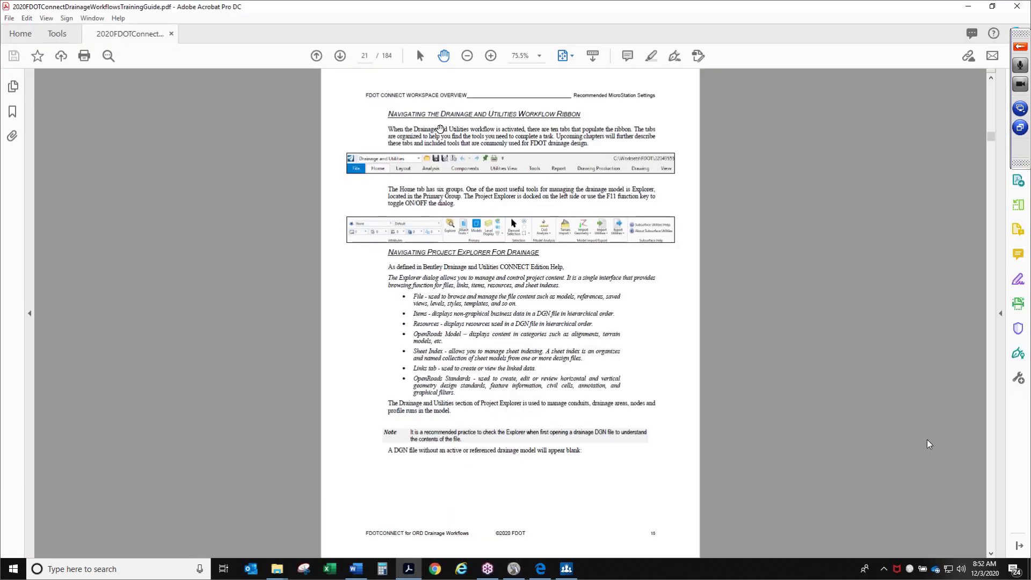
scroll(440, 129, up, 3)
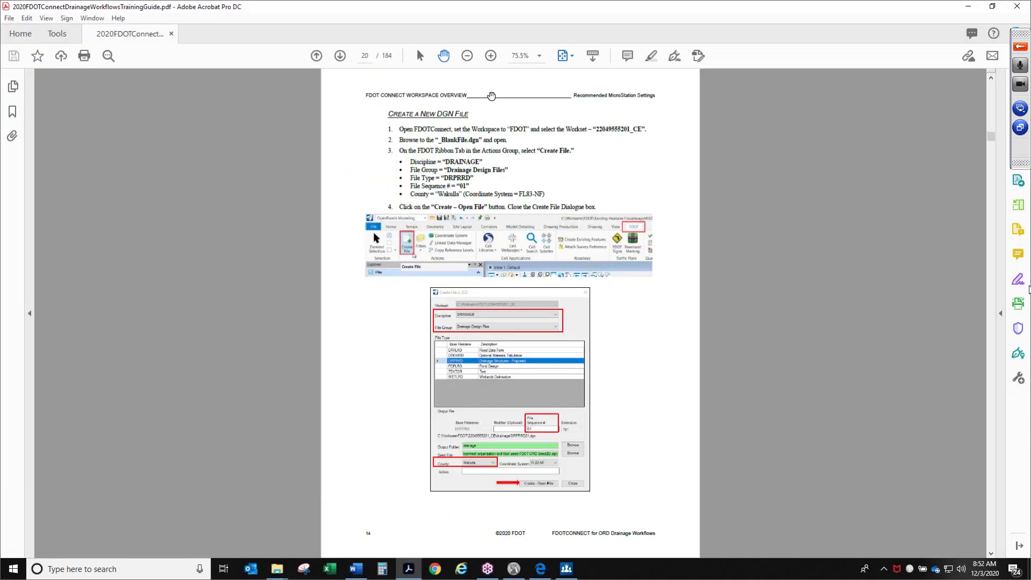
Step: Read the guide's section on navigating the Drainage and Utilities workflow ribbon on page 21, enlarged to 150%
scroll(492, 96, down, 3)
click(490, 55)
click(490, 55)
click(491, 55)
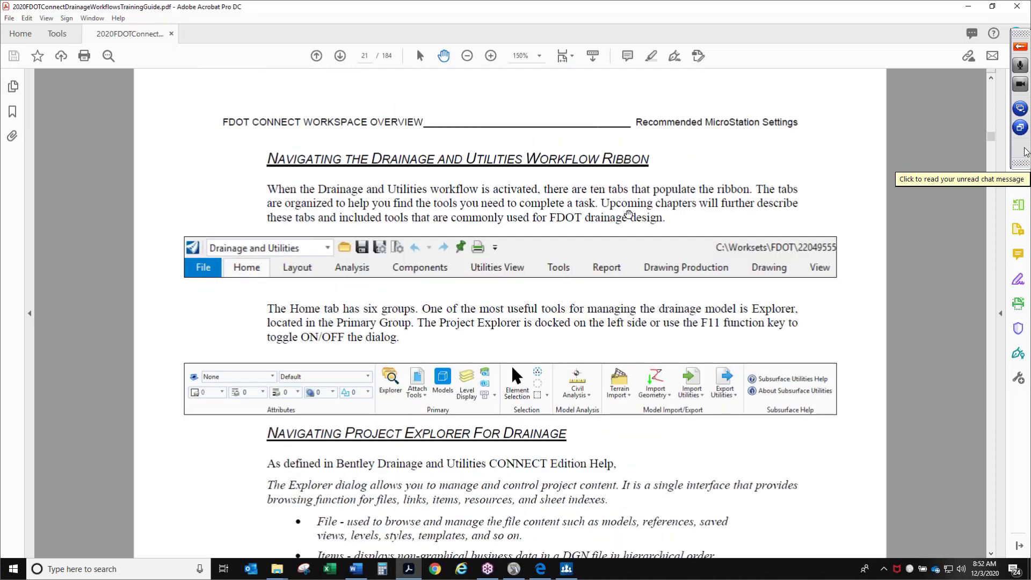
Step: Expand the GoToTraining control panel, read back through the earlier chat messages, and collapse the panel again
click(1026, 152)
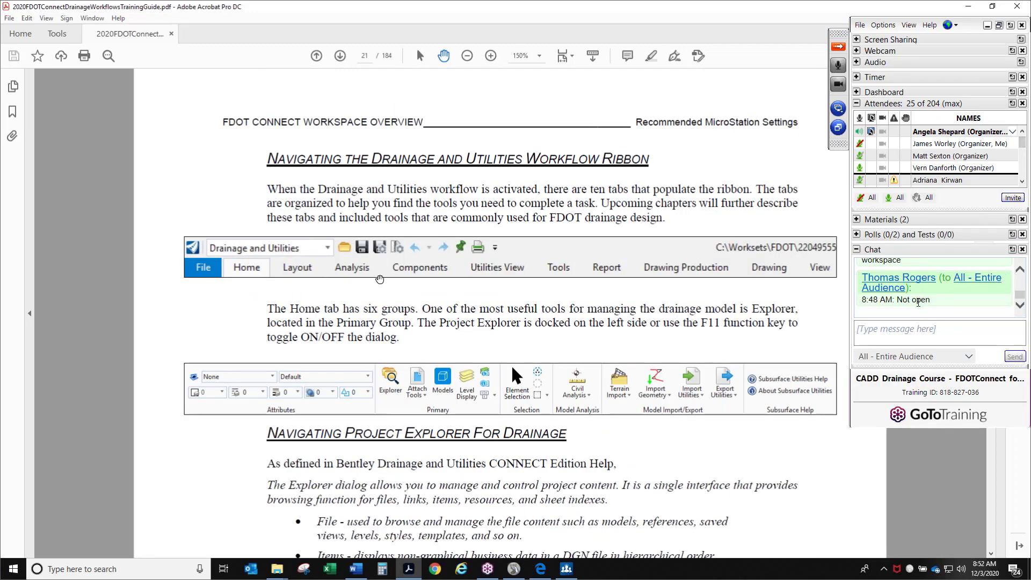
scroll(382, 319, down, 3)
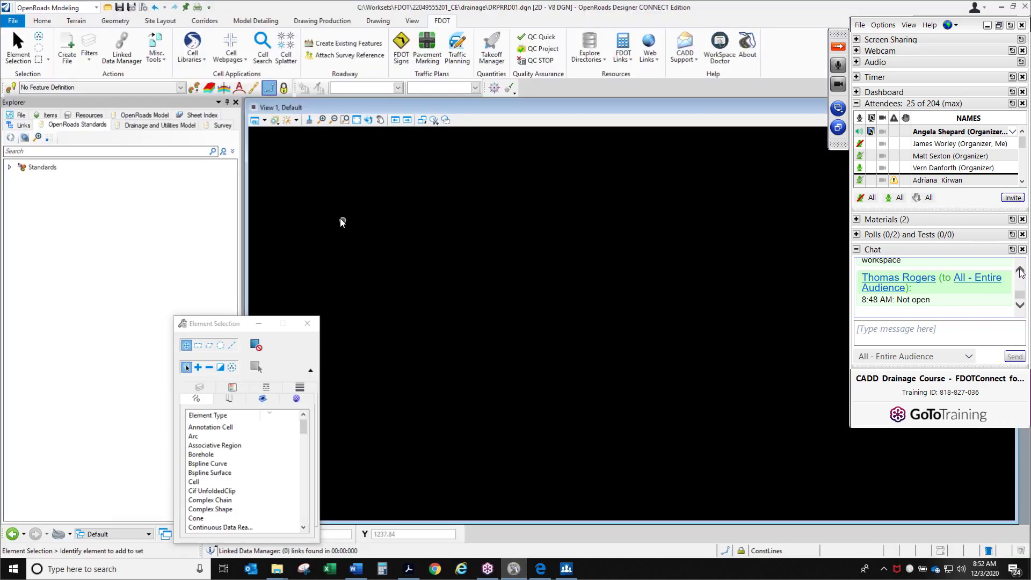
click(1021, 272)
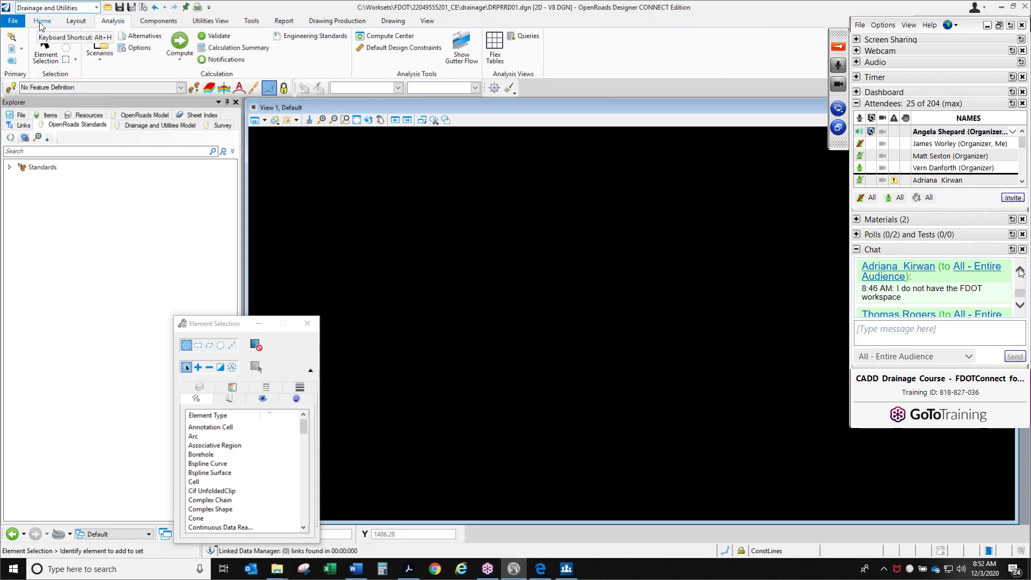
click(1021, 272)
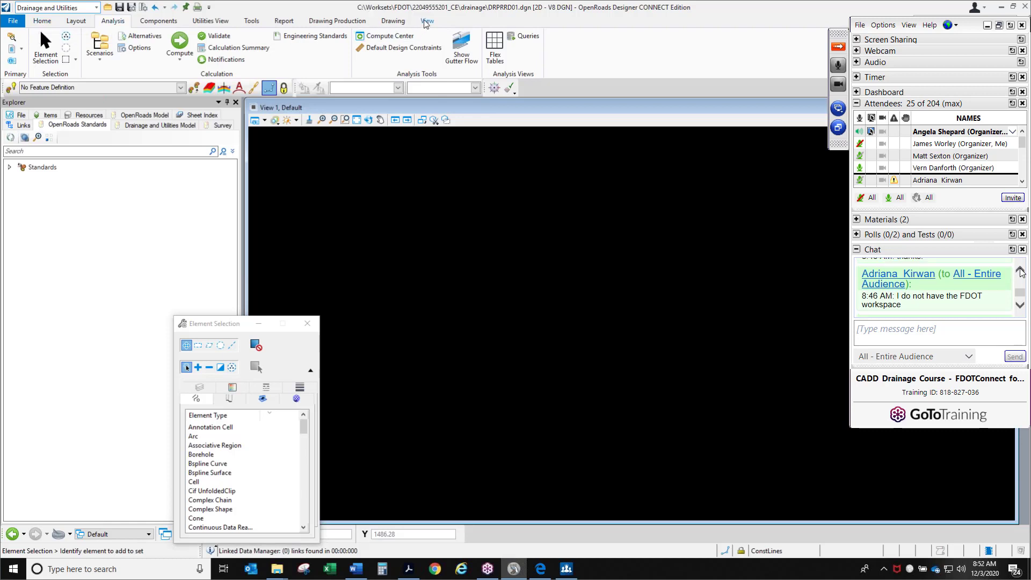
click(1020, 271)
click(1021, 271)
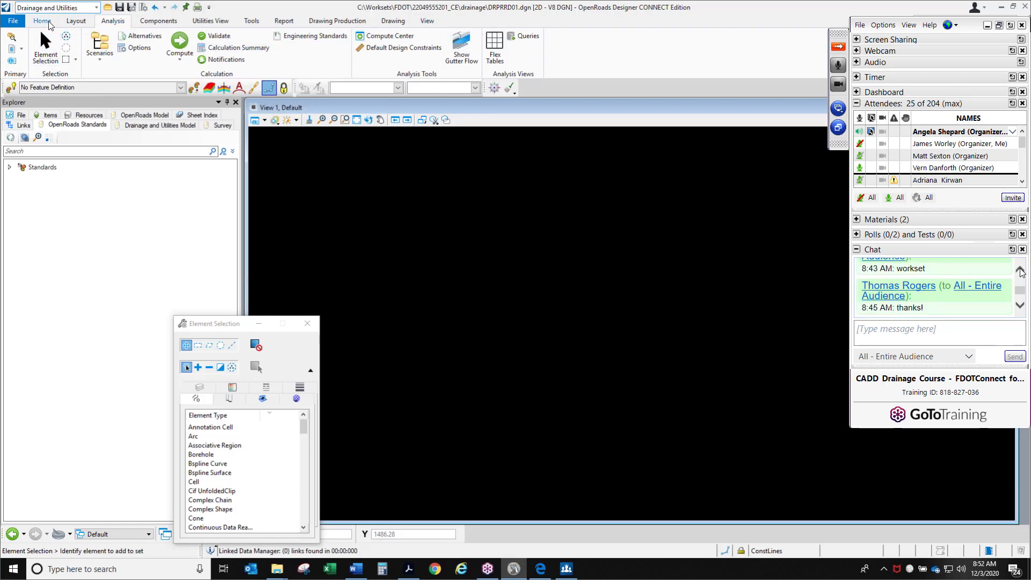
click(1021, 271)
click(1021, 272)
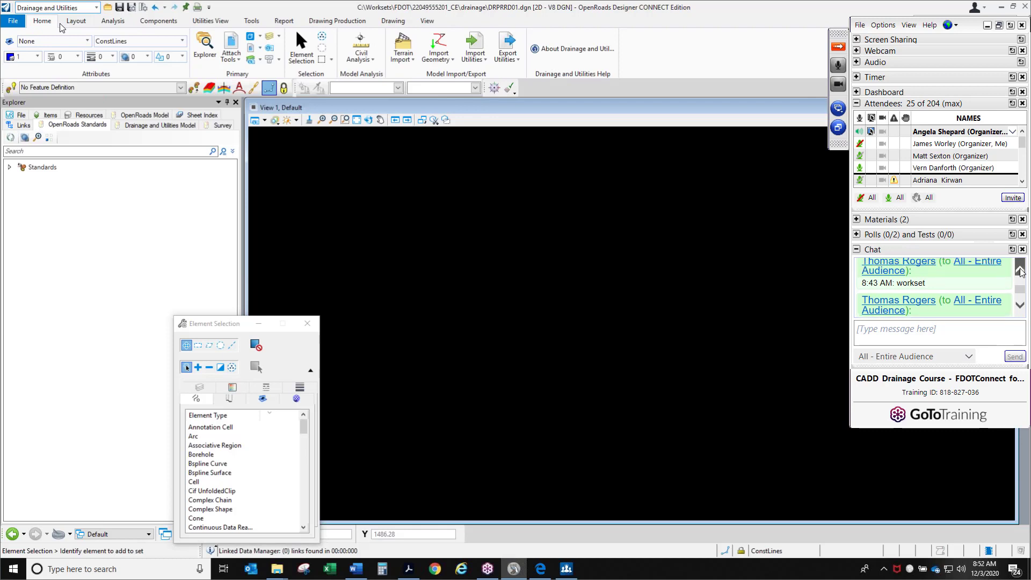
click(1020, 272)
click(1021, 271)
click(1020, 271)
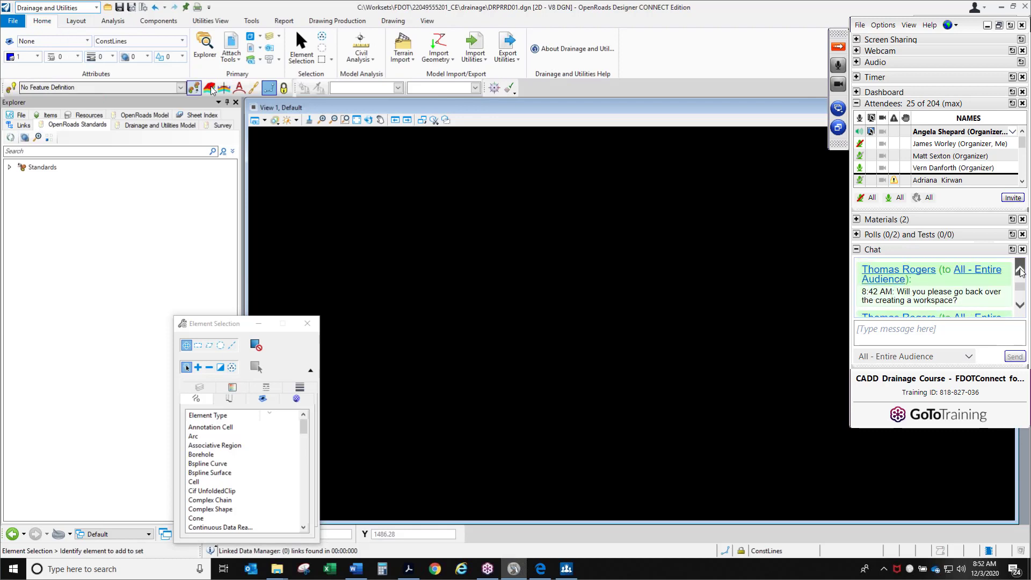
click(1020, 272)
click(1021, 271)
click(1020, 272)
click(1021, 271)
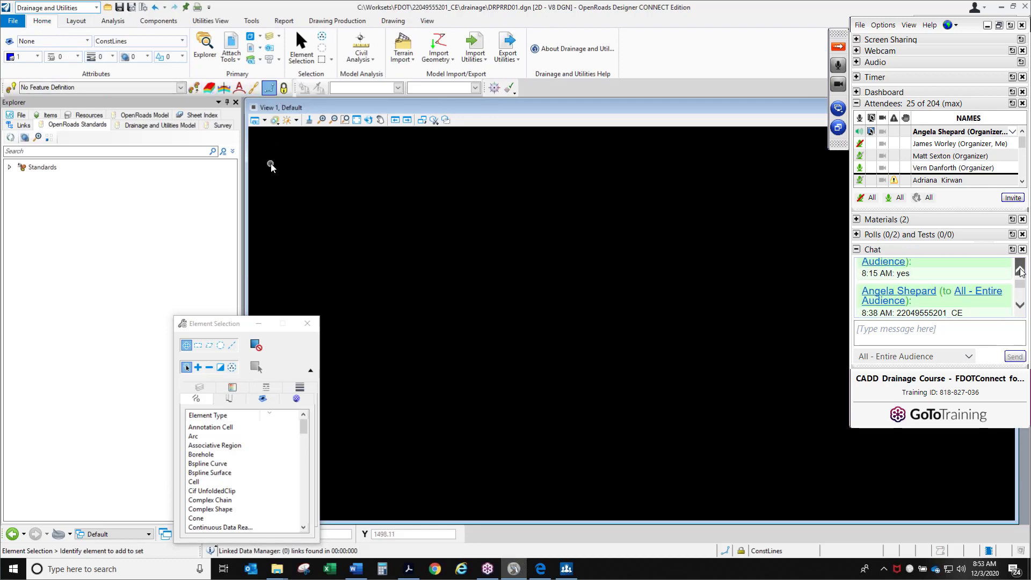
click(1021, 271)
click(1020, 272)
click(1020, 271)
click(1021, 272)
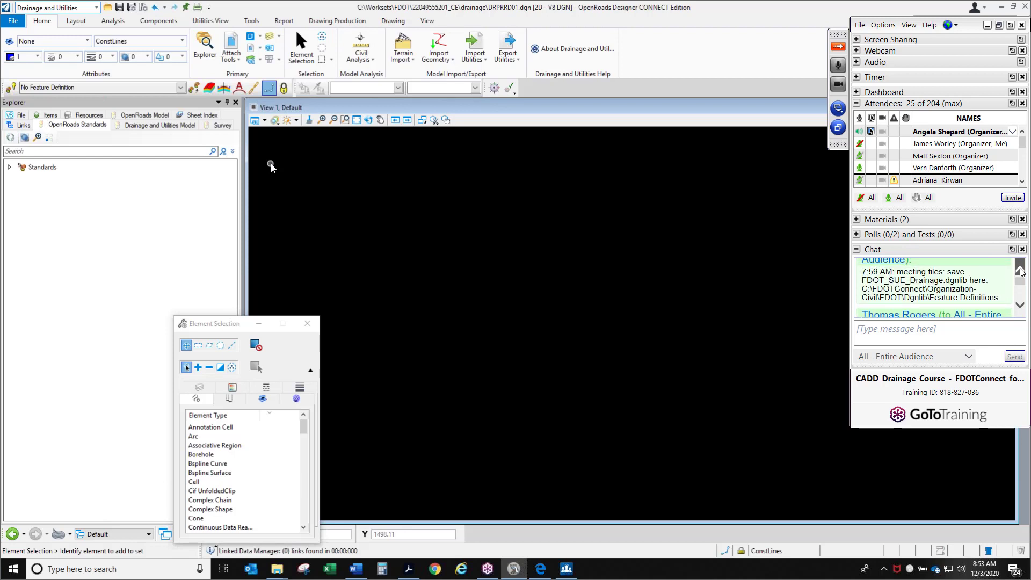
click(1021, 272)
click(1020, 271)
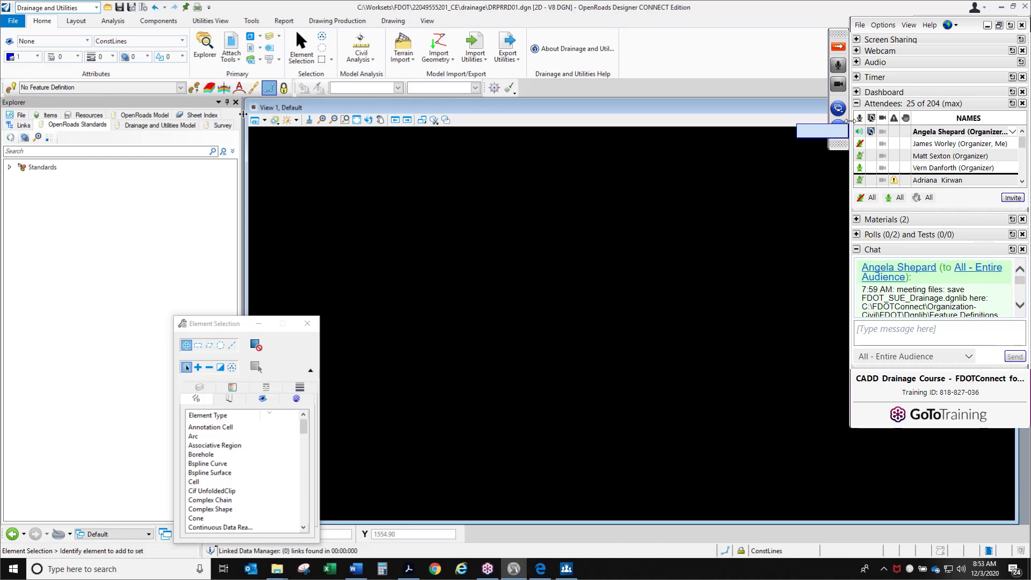
click(837, 52)
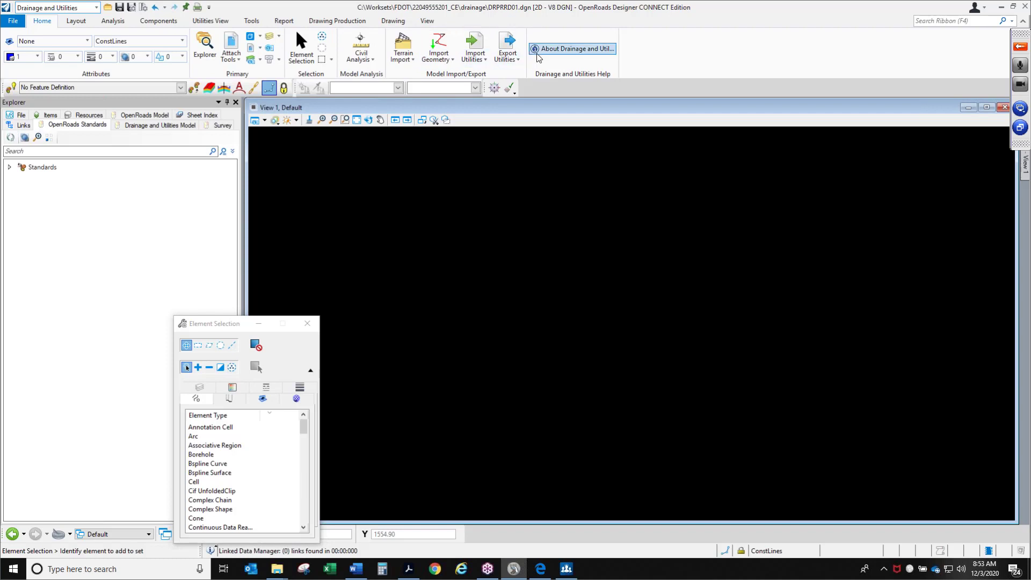
Step: In the Drainage and Utilities workflow of OpenRoads Designer, examine the Layout, Analysis, Components, Utilities View and Tools command sets
click(76, 22)
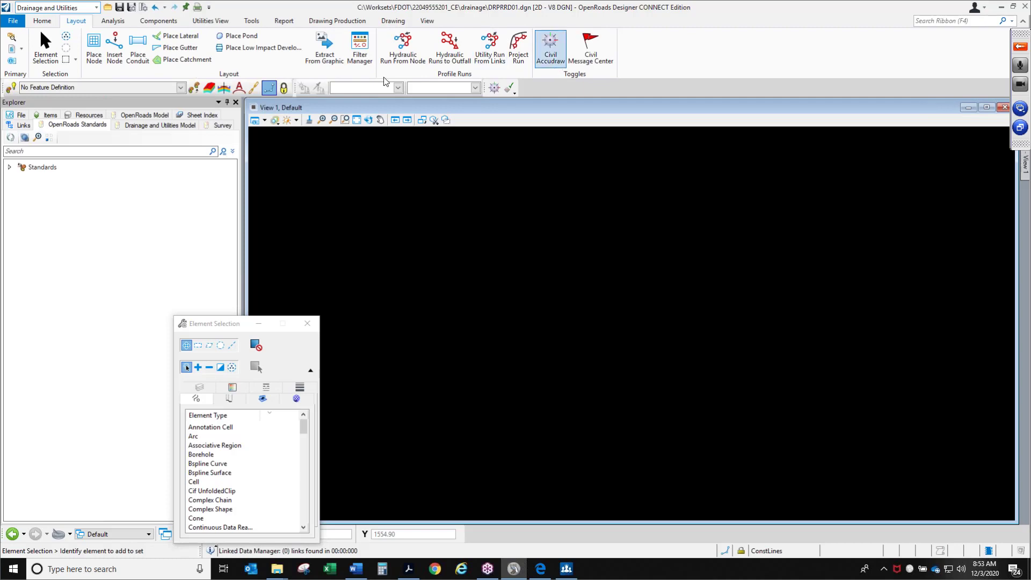
click(112, 22)
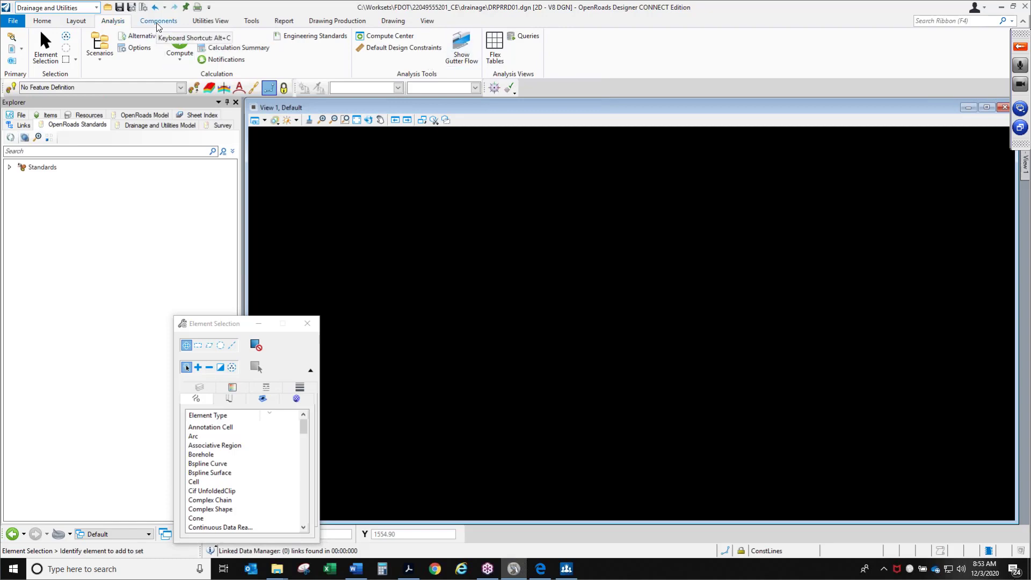
click(159, 22)
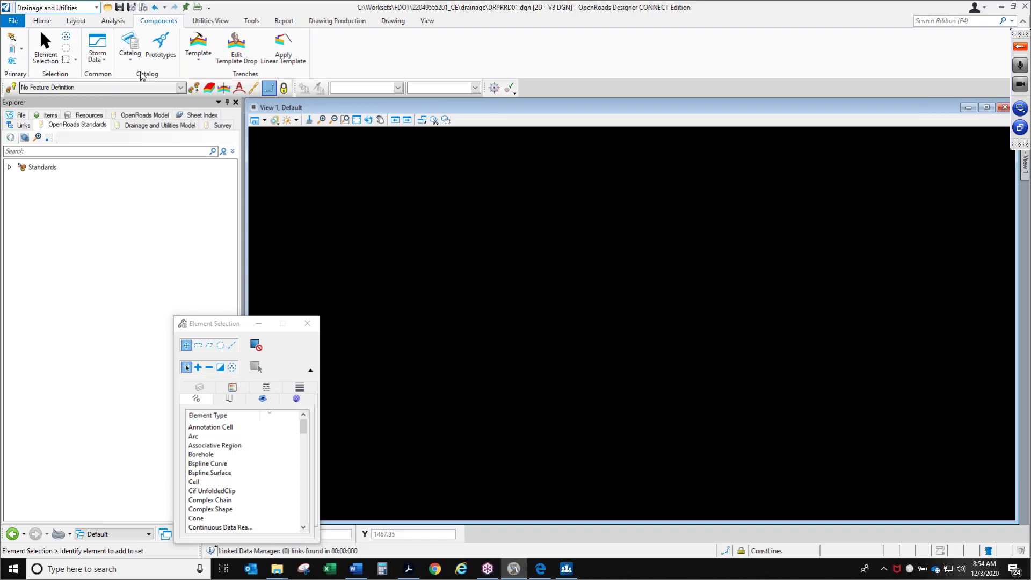
click(219, 22)
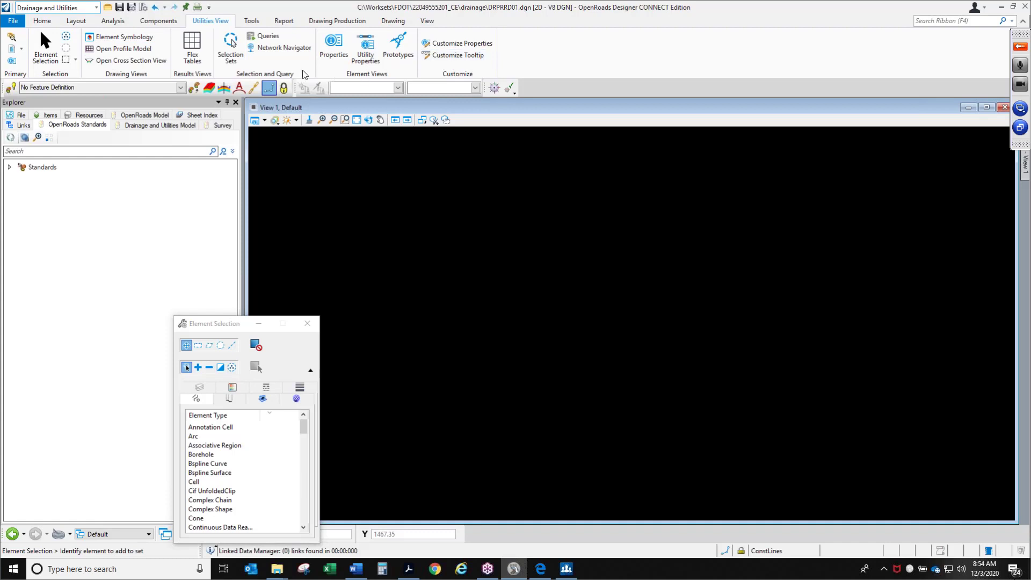
click(256, 24)
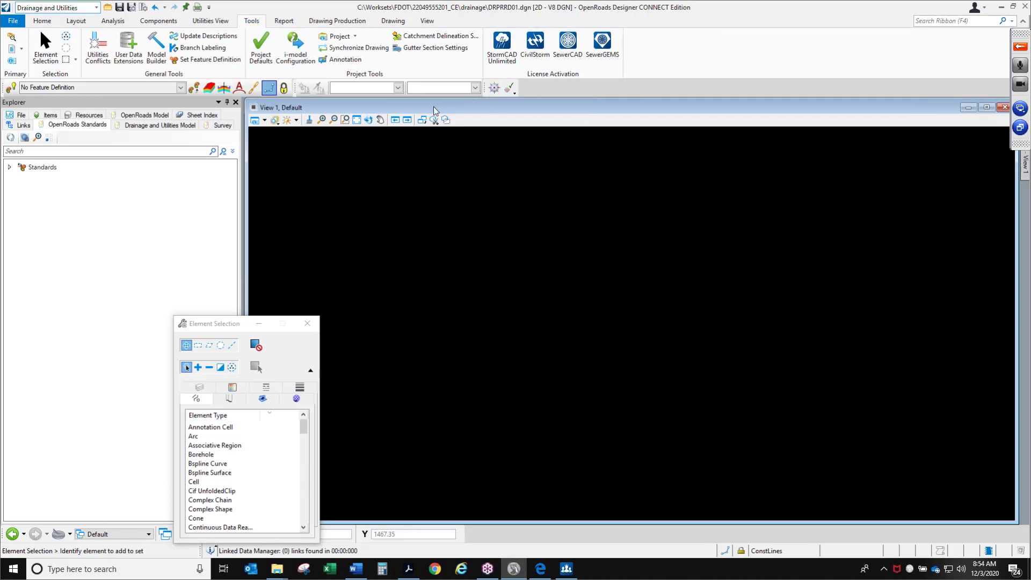
Step: Examine the Report, Drawing Production, Drawing and View command sets, and return to the Home commands
click(288, 21)
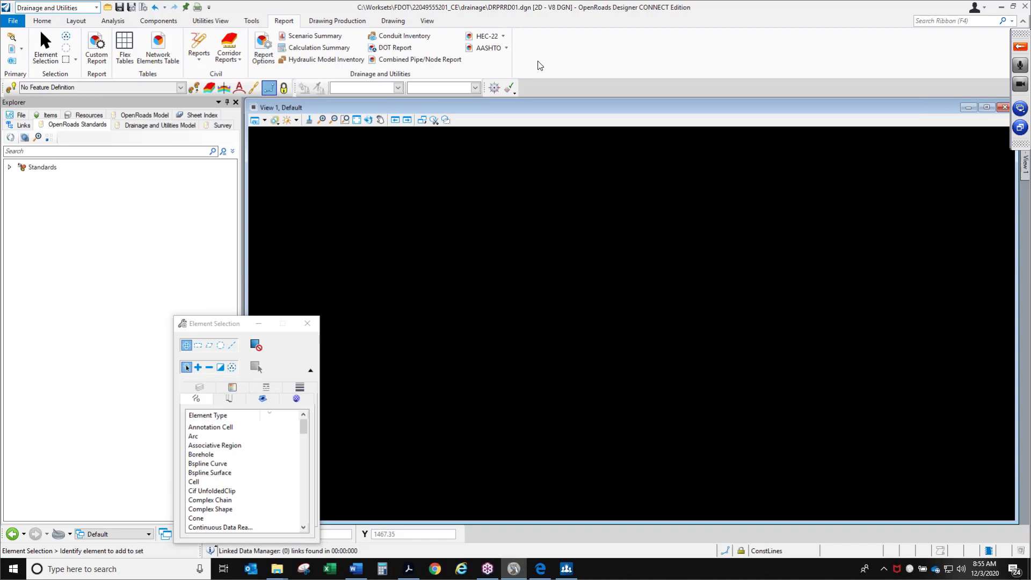
click(331, 24)
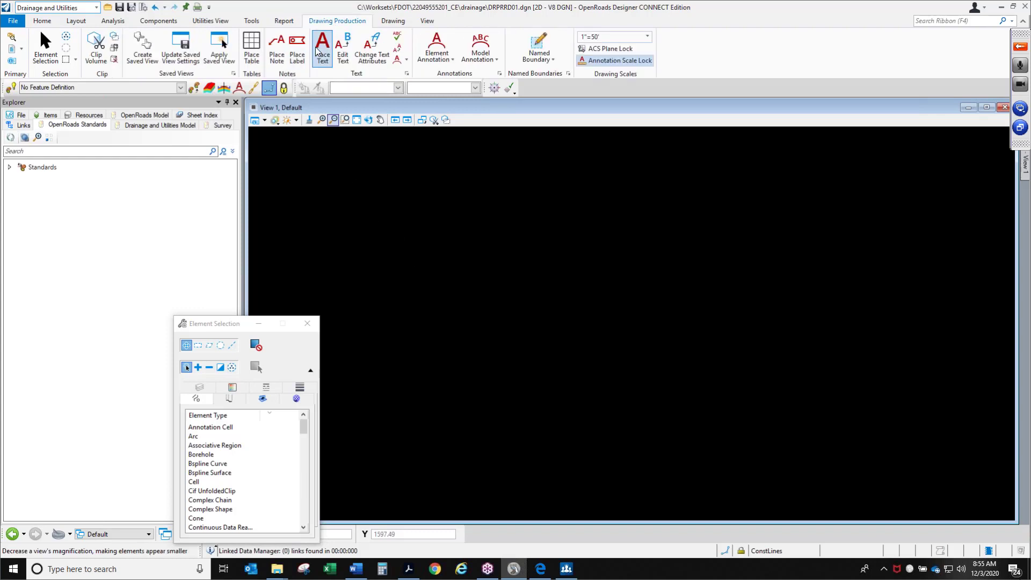
click(333, 119)
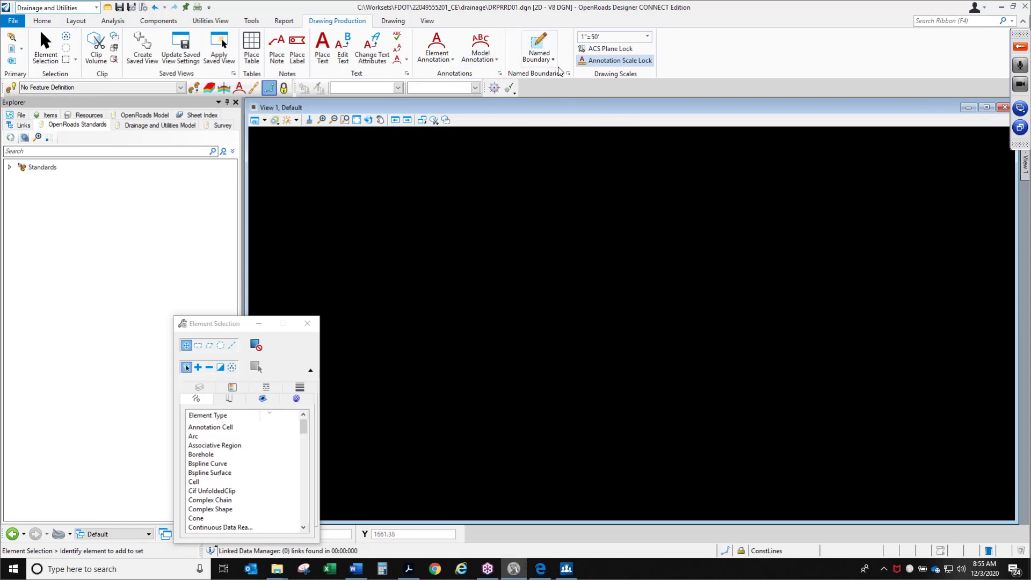
click(389, 23)
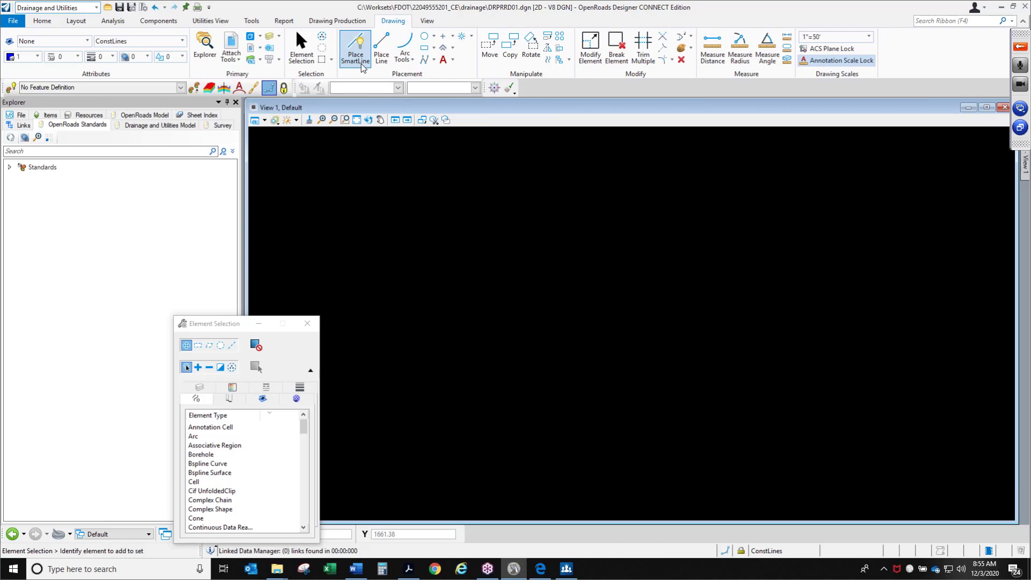
click(427, 21)
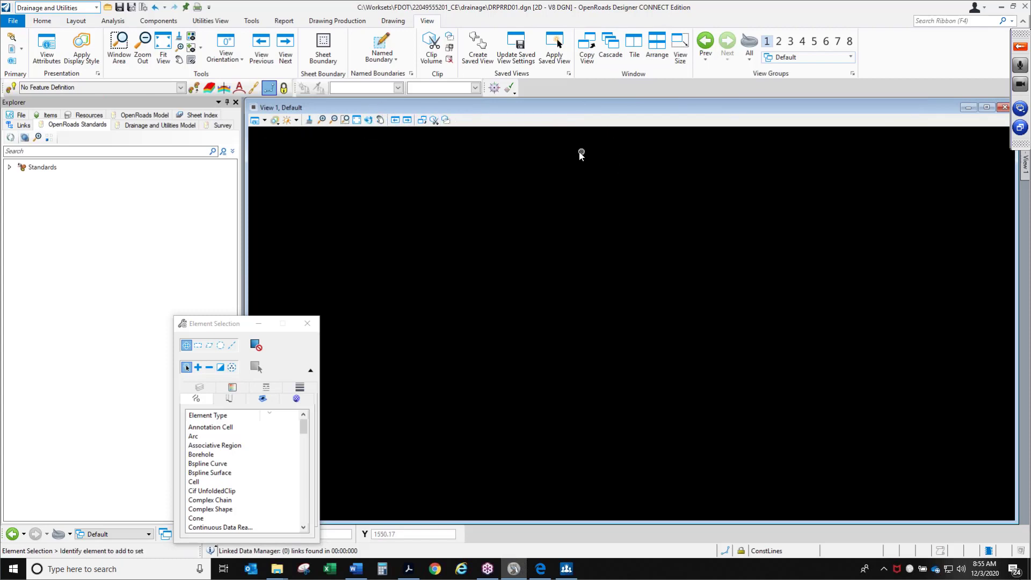
click(40, 21)
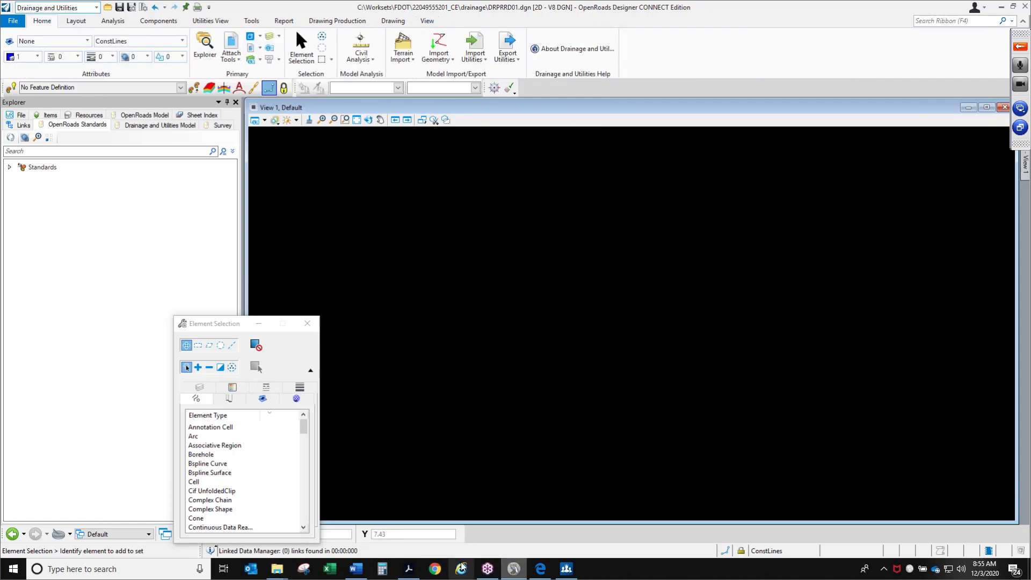
Step: Switch to the training guide in Adobe Acrobat and read Navigating Project Explorer for Drainage on page 21
click(409, 569)
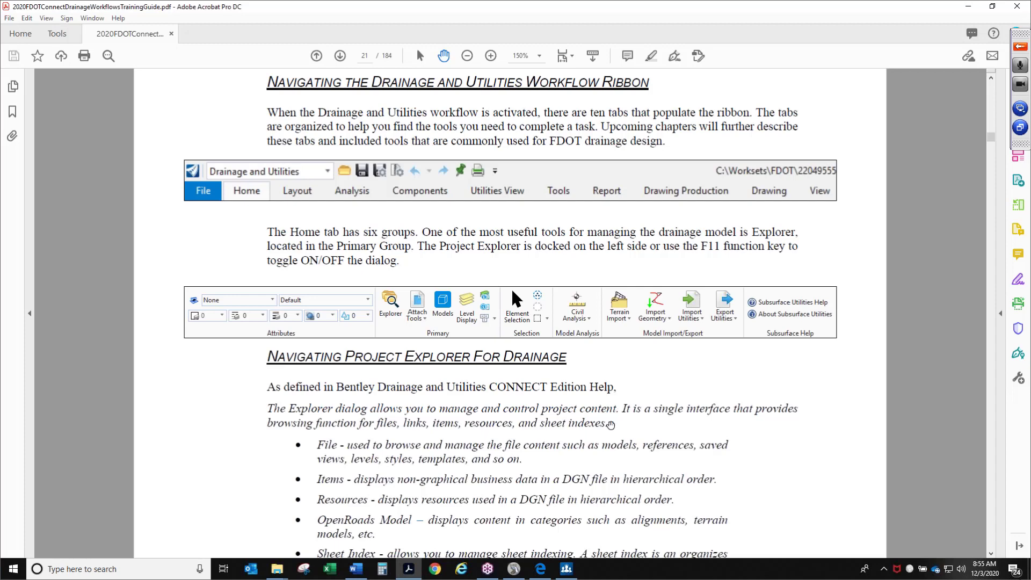
scroll(611, 425, down, 5)
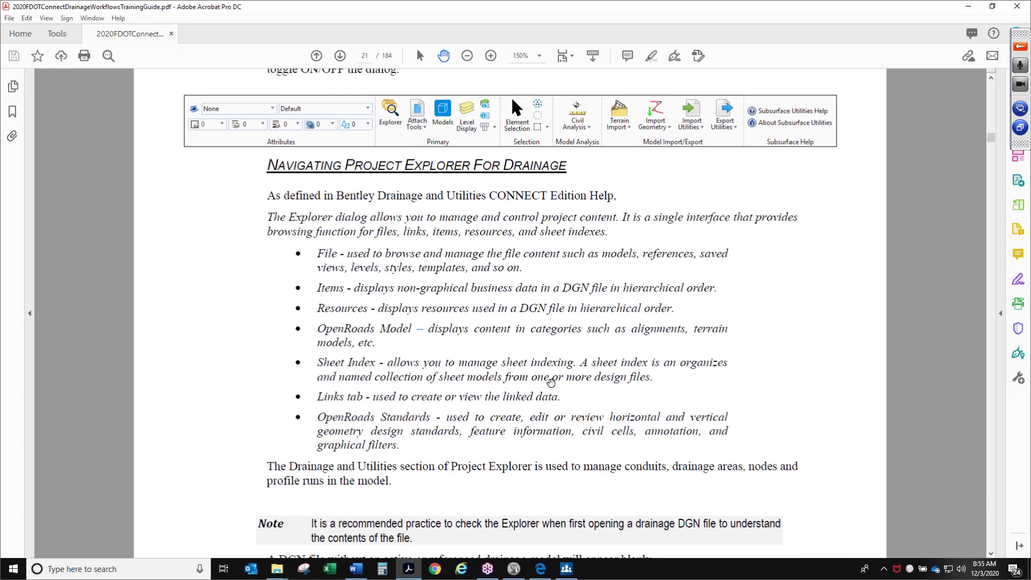
scroll(550, 382, down, 3)
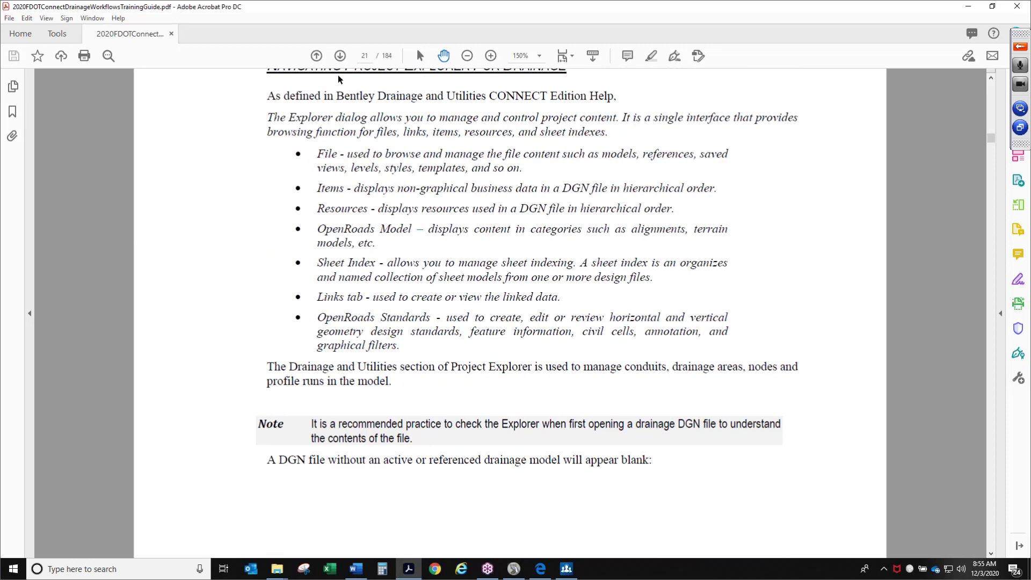
Step: Go to page 22 of the guide and read the Create a New Utility Model instructions at 125% zoom
click(571, 56)
click(569, 85)
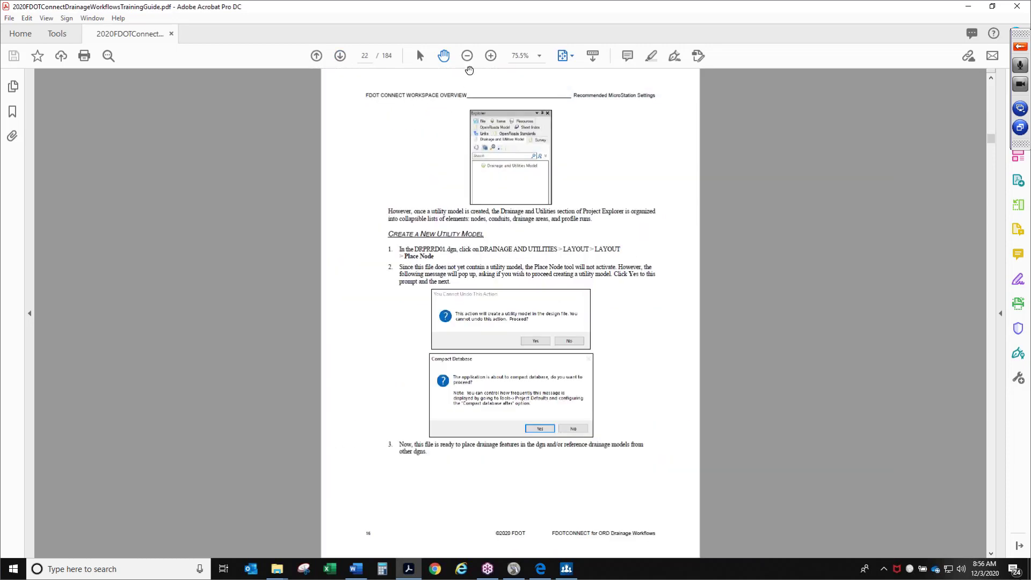
click(488, 56)
click(489, 56)
scroll(533, 223, down, 3)
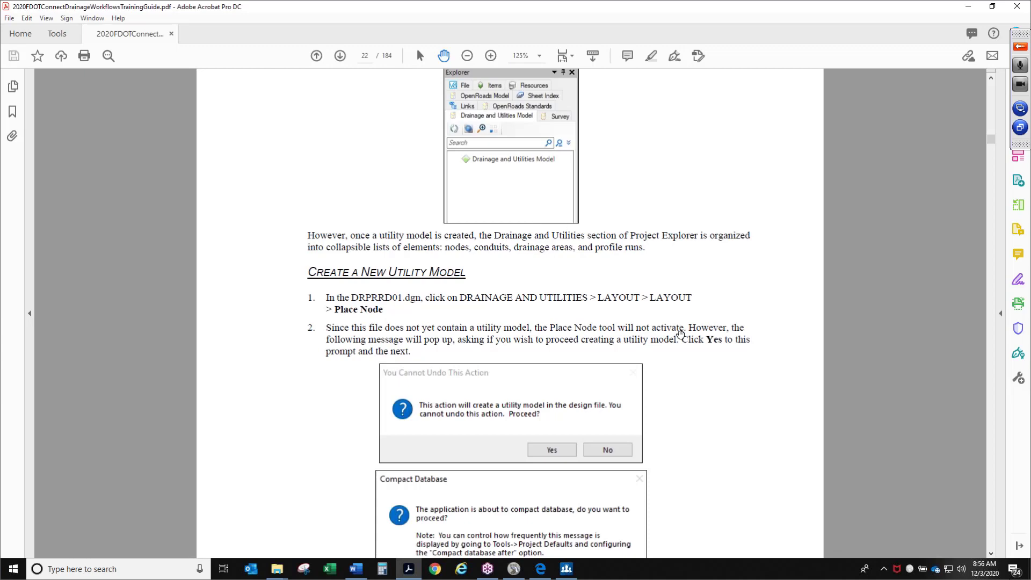
scroll(703, 445, up, 1)
scroll(703, 445, down, 3)
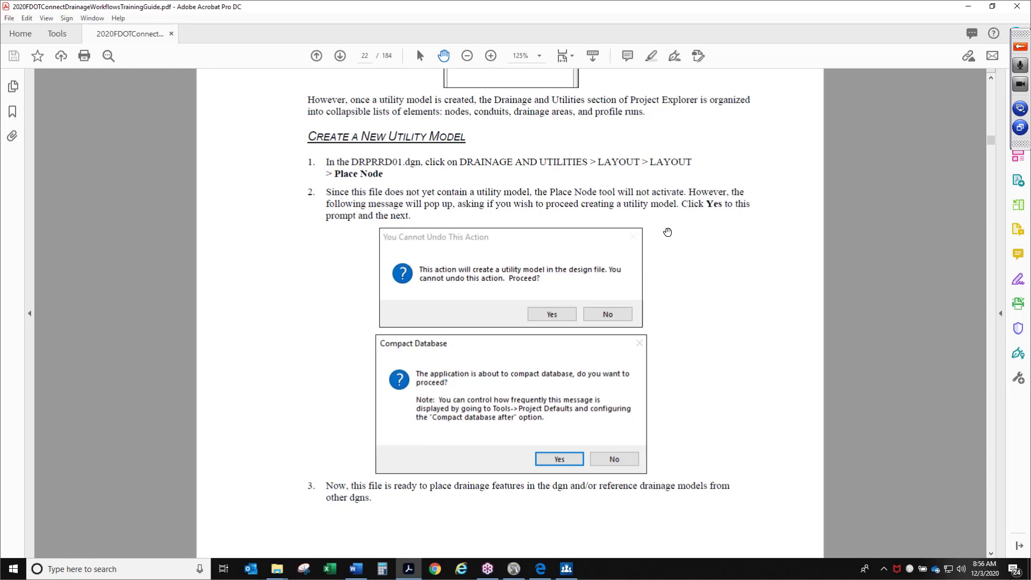
Step: Return to DRPRRD01.dgn in OpenRoads Designer, start Place Node and agree to create a utility model in the design file
click(969, 7)
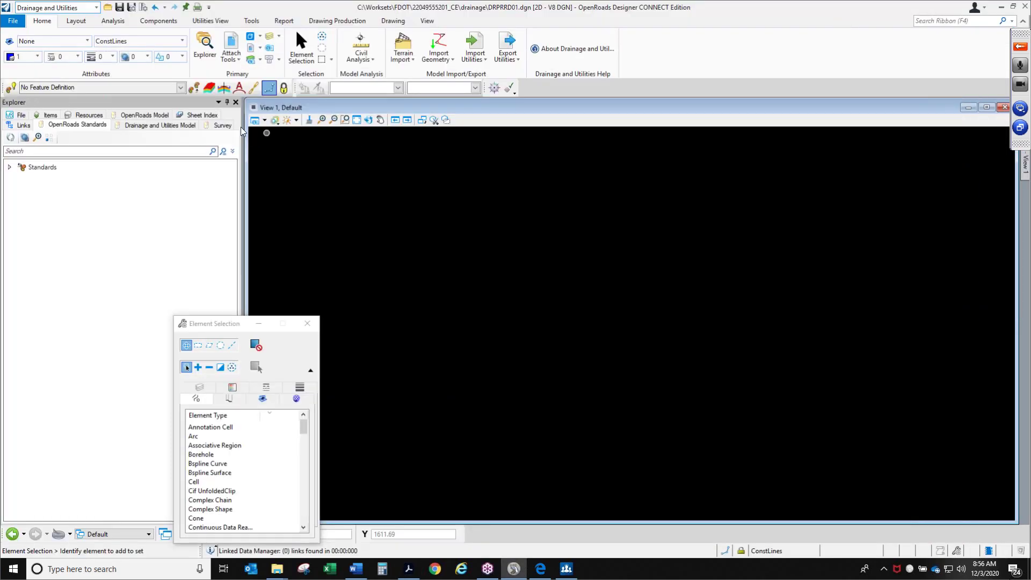
click(76, 21)
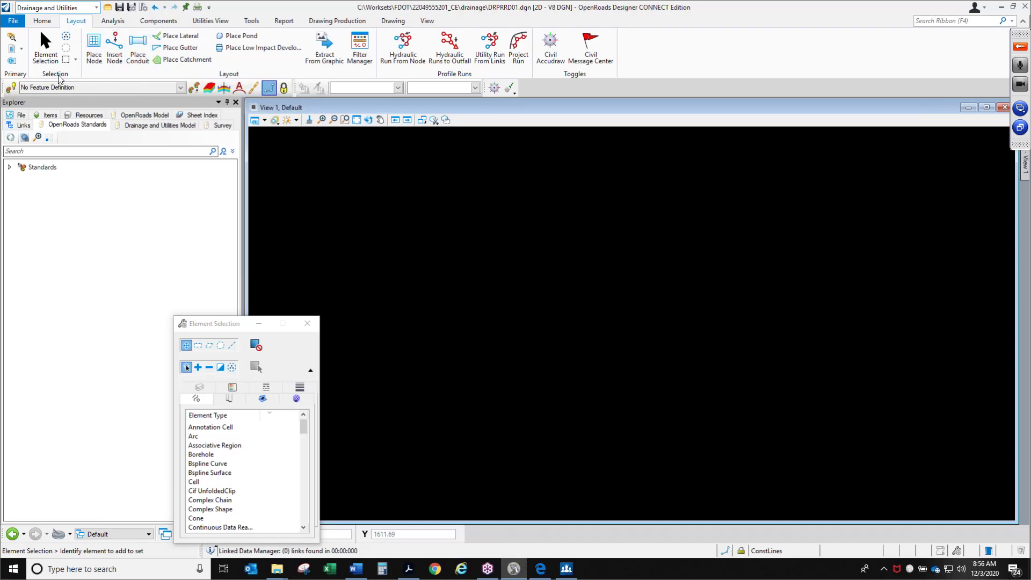
click(97, 59)
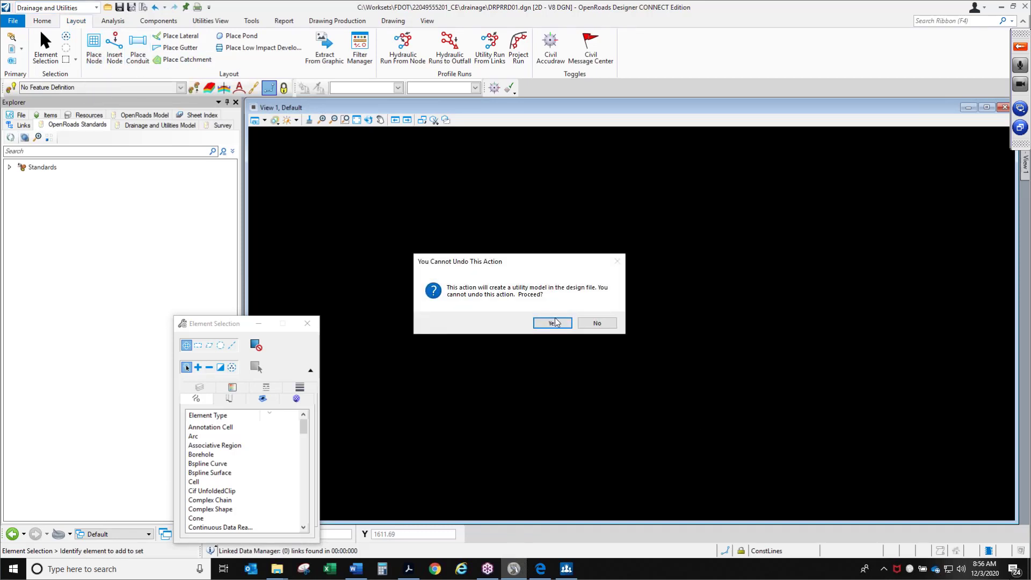
drag(511, 263, 474, 192)
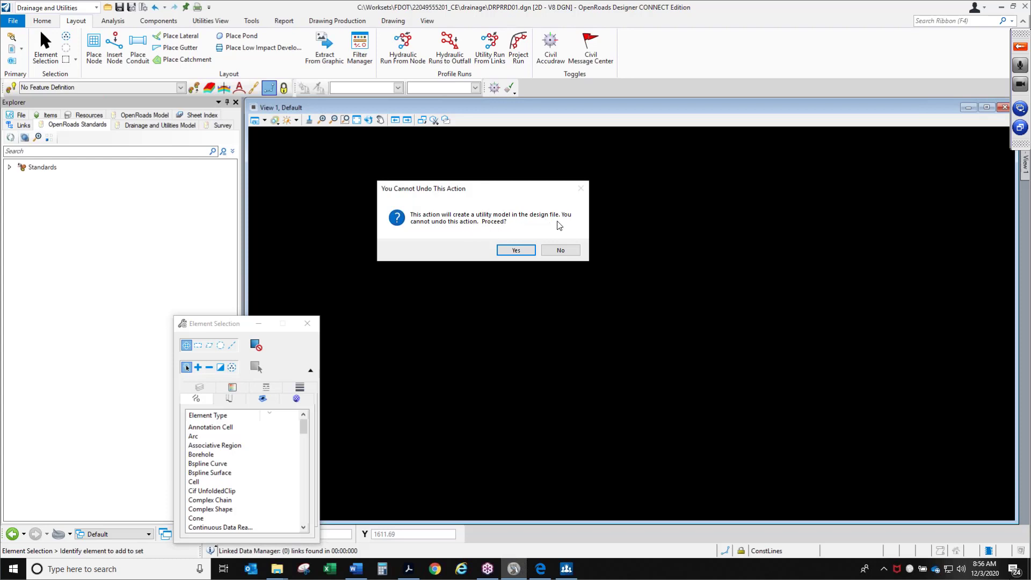
click(512, 251)
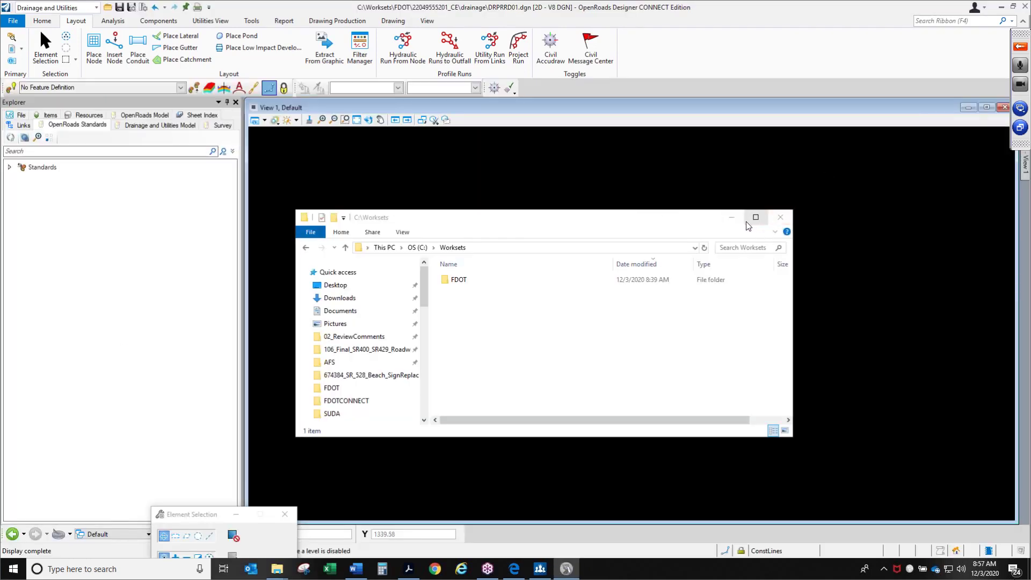
click(470, 236)
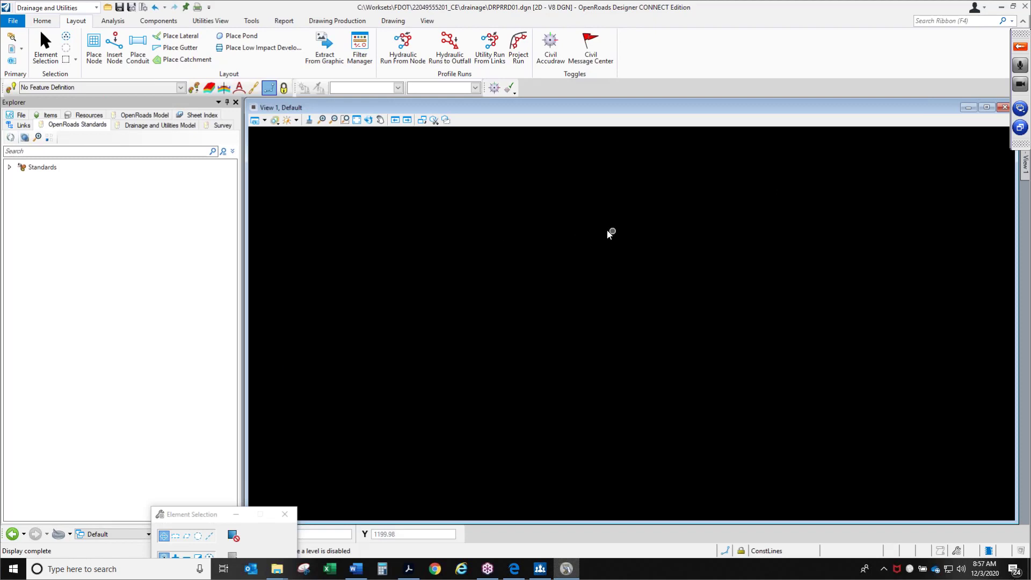
Step: Expand DRPRRD01.dgn under Drainage and Utilities Model in the Explorer and inspect its Nodes, Conduits, Drainage Area and Profile Runs categories
click(160, 125)
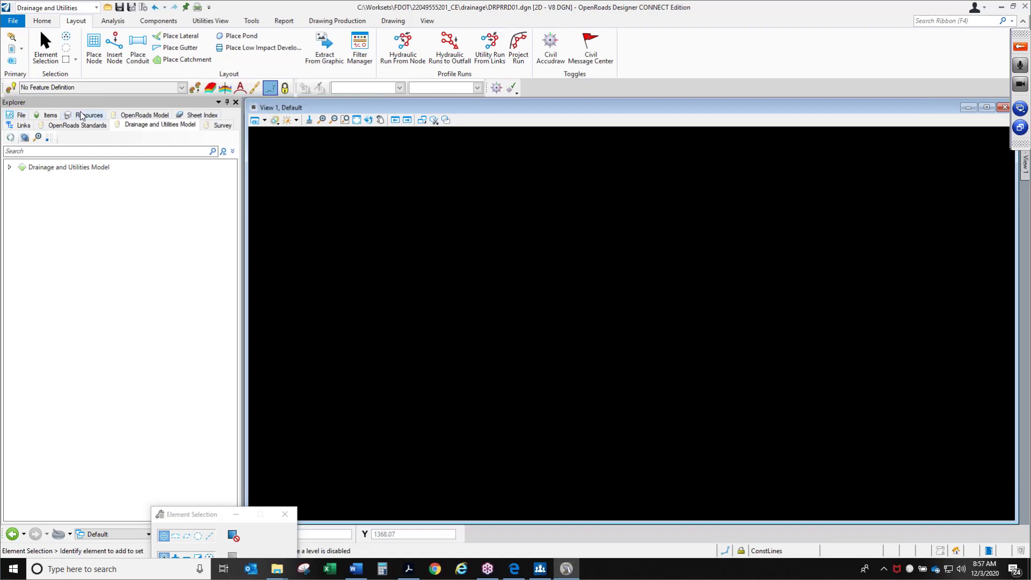
click(149, 128)
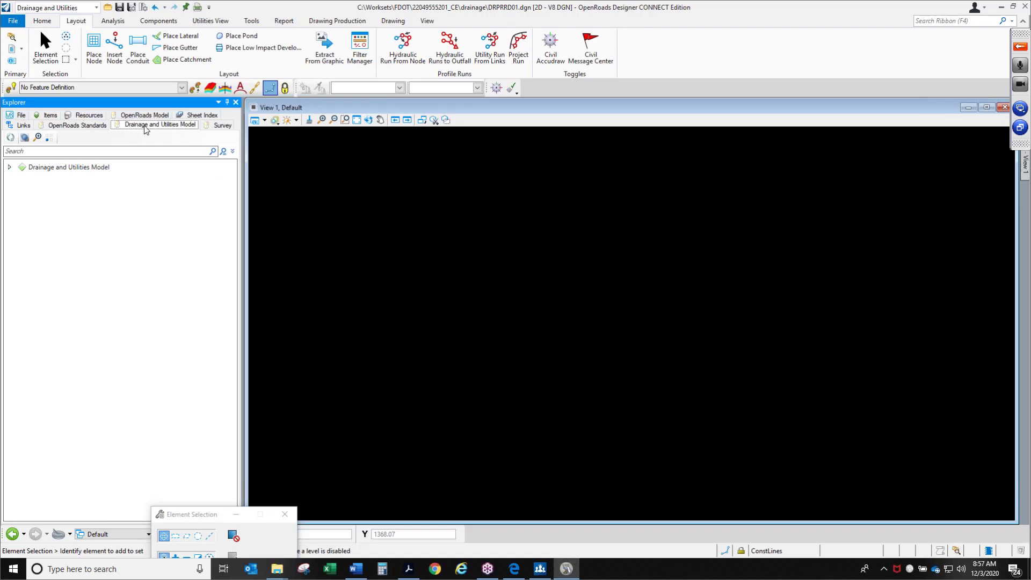
click(9, 167)
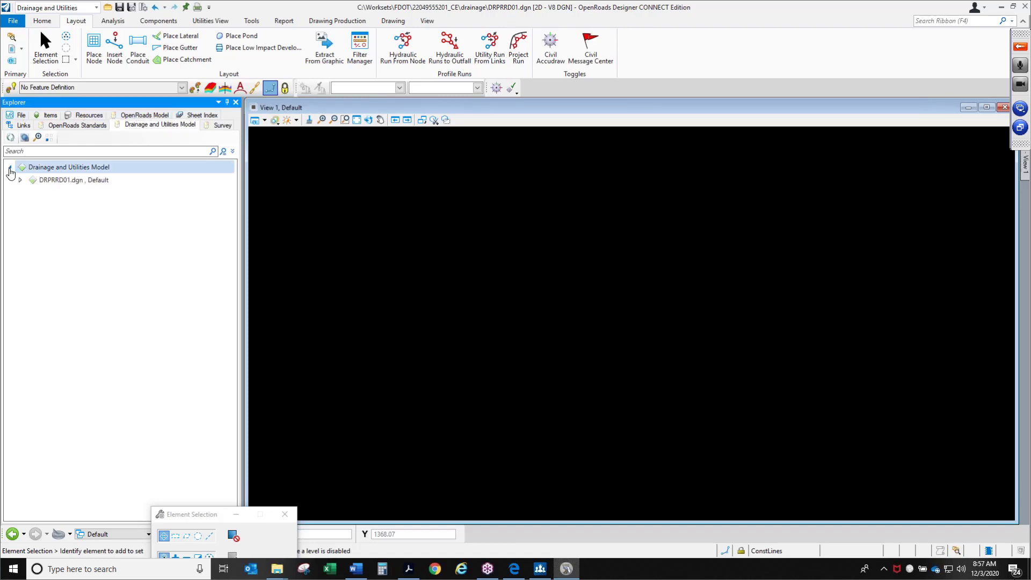
click(20, 180)
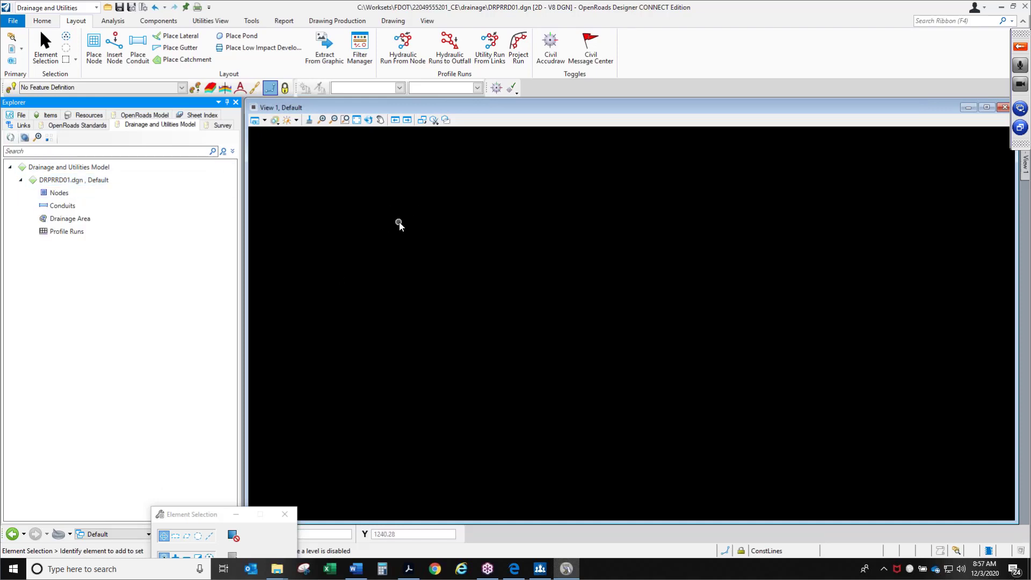
click(53, 196)
click(57, 207)
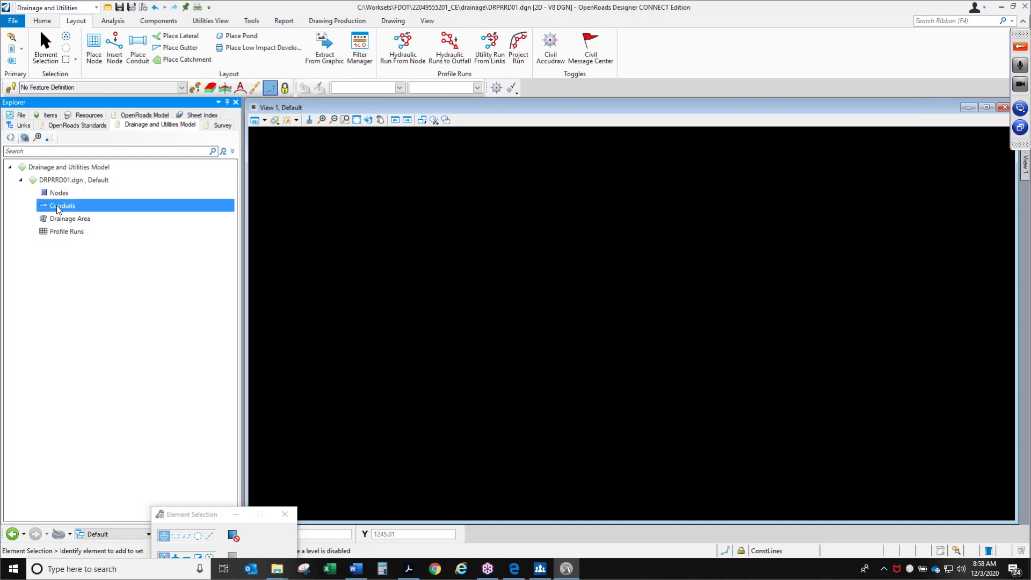
click(76, 220)
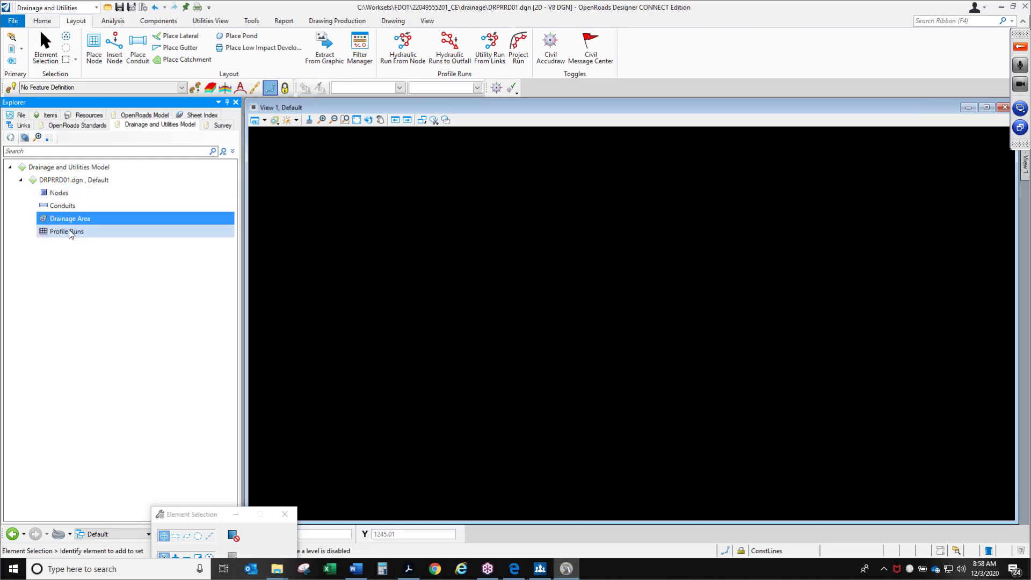
click(64, 232)
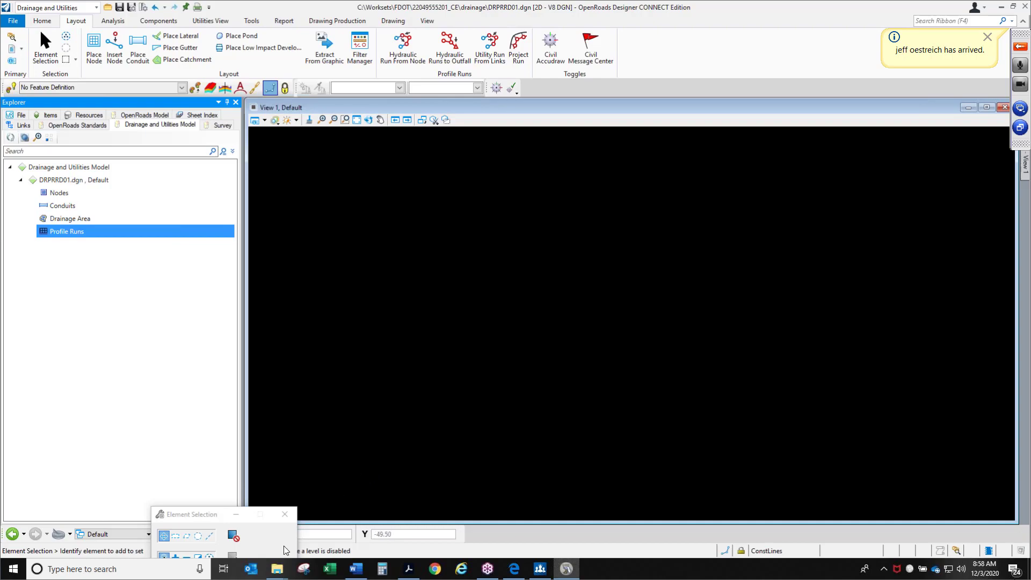
Step: Switch to the training guide in Adobe Acrobat and read the Drainage Library chapter's Introduction on page 23
click(405, 574)
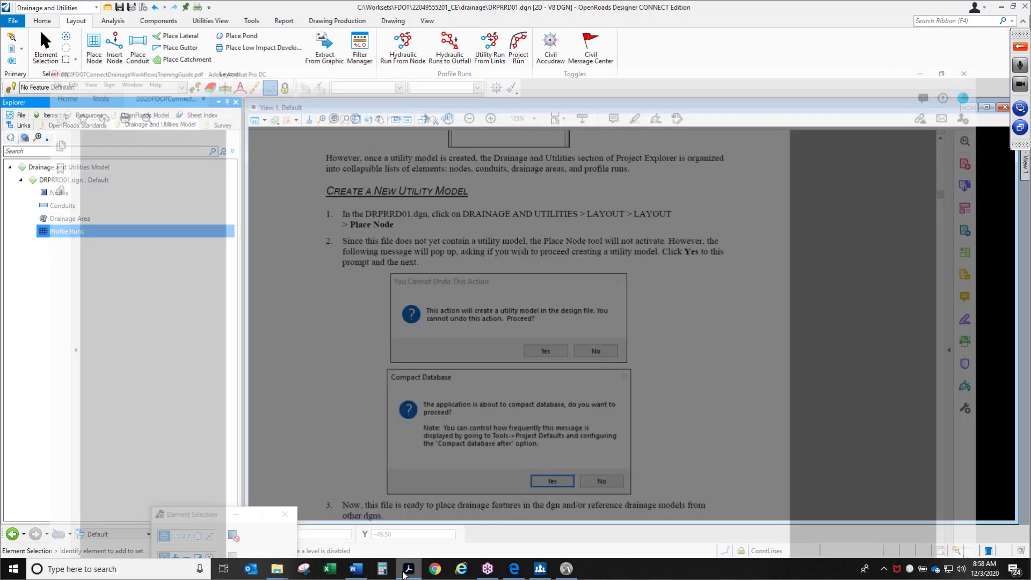
scroll(609, 240, down, 4)
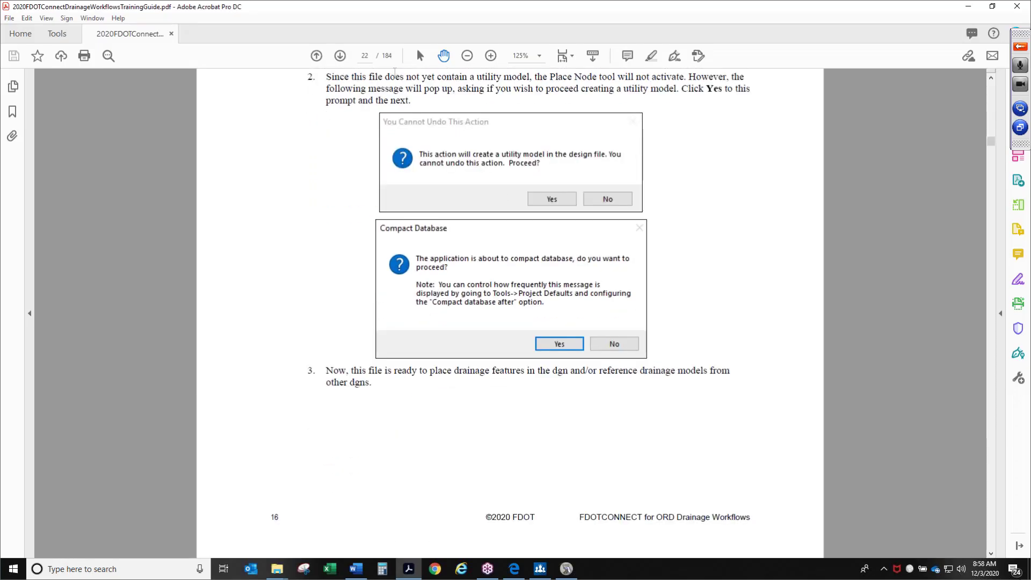
click(340, 55)
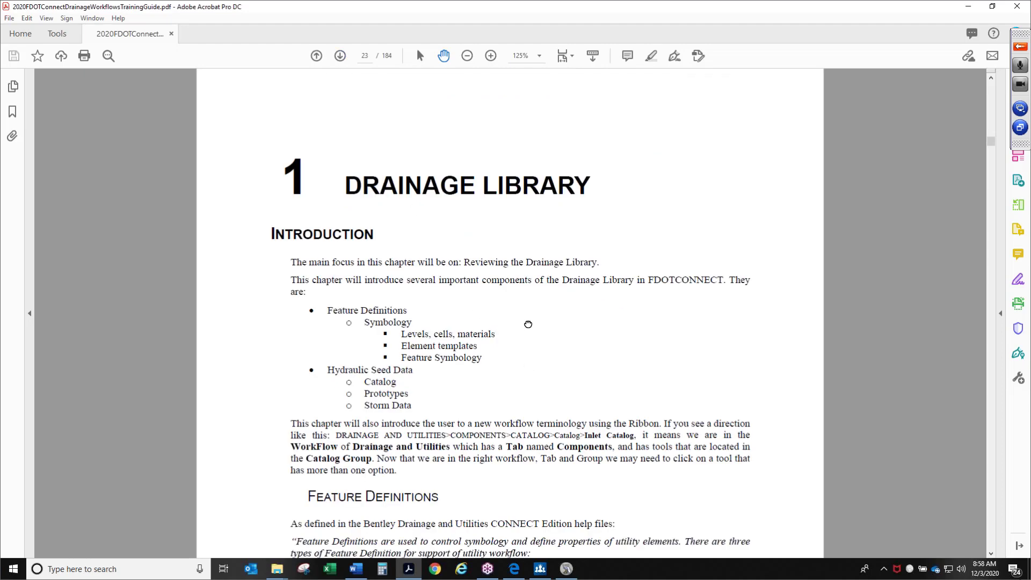
scroll(524, 280, down, 1)
drag(523, 243, 528, 284)
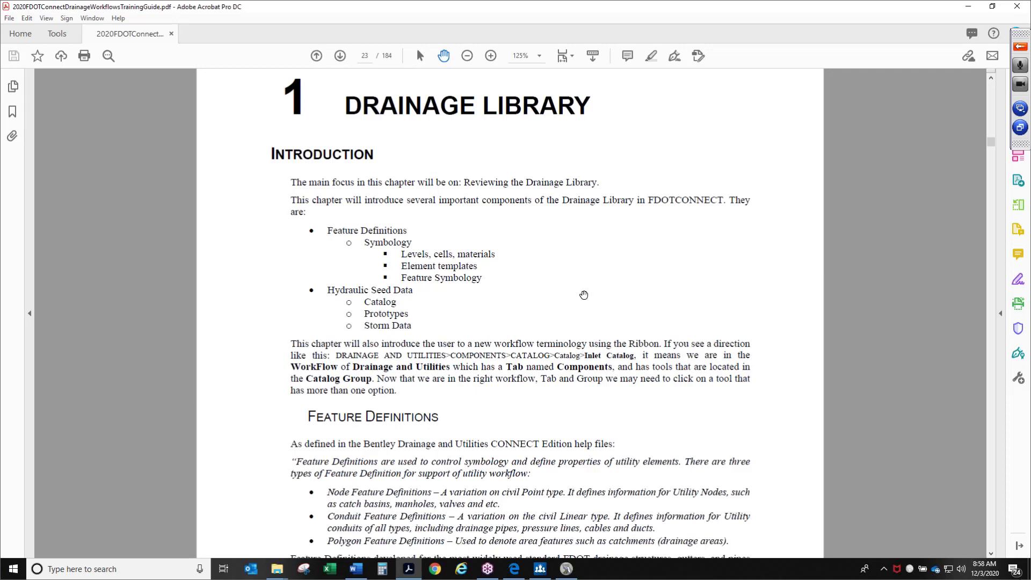
click(1025, 218)
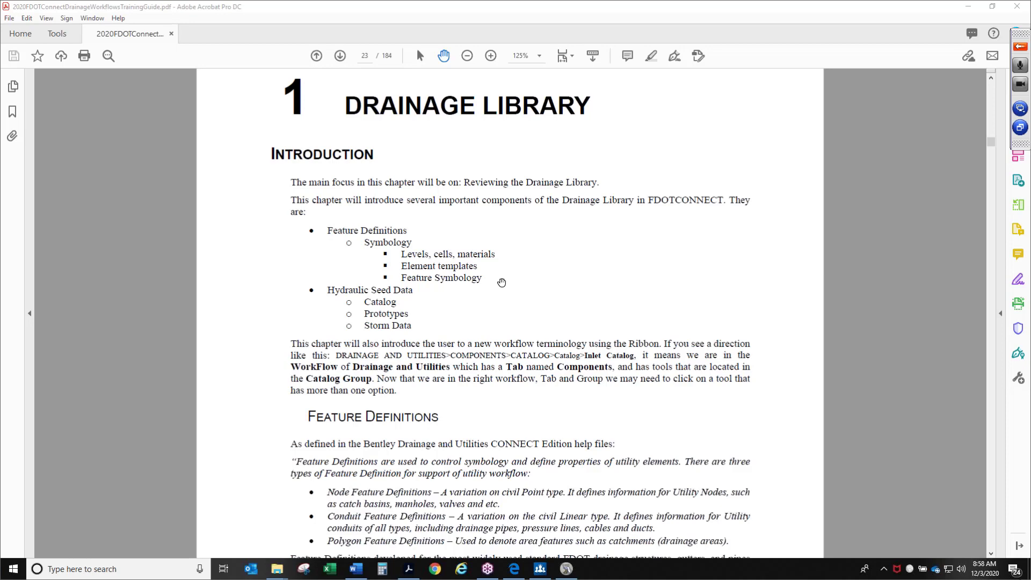
click(489, 421)
scroll(503, 246, down, 3)
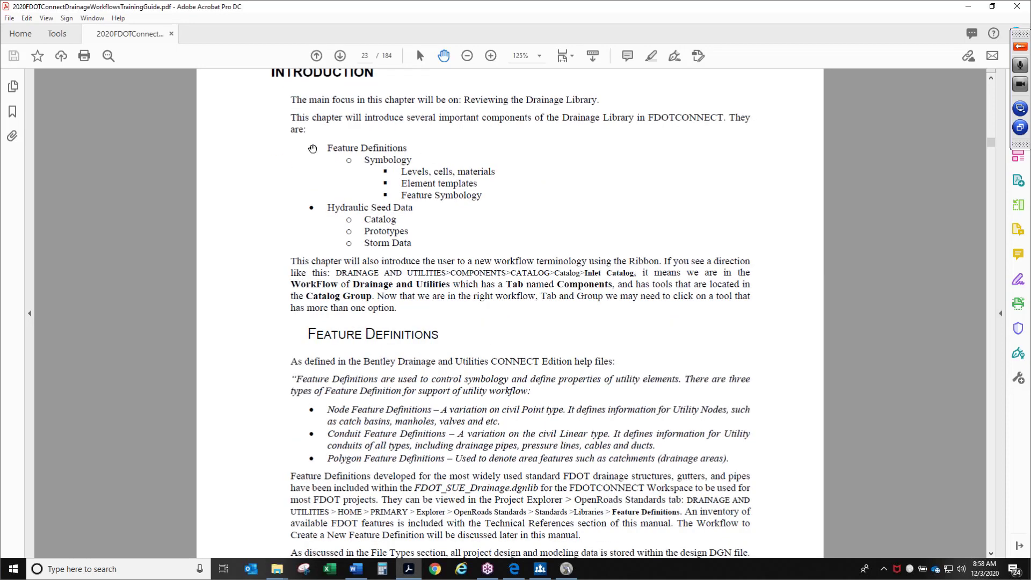
scroll(293, 207, up, 1)
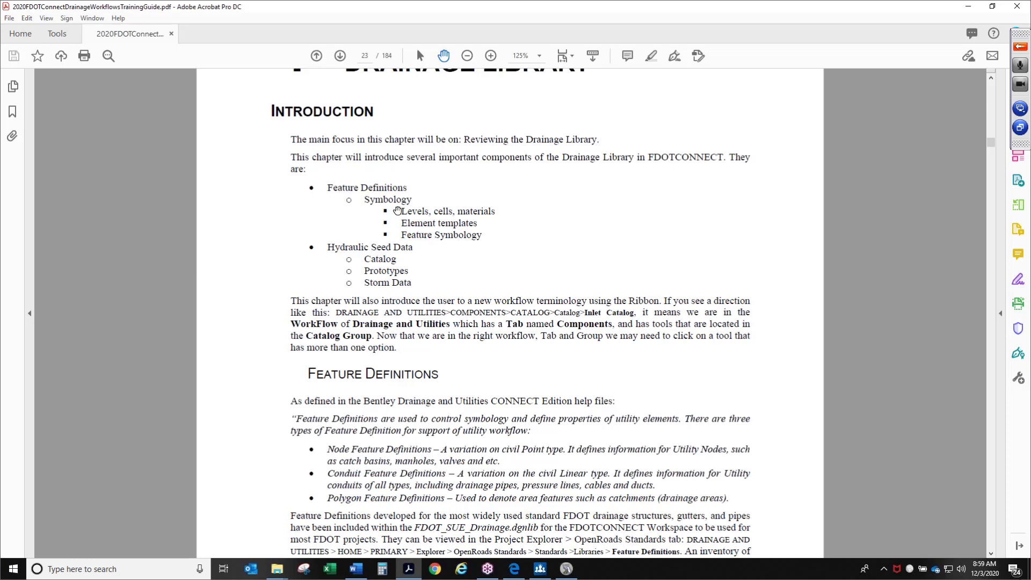
Step: Enlarge page 23 of the guide to 150% and read the paragraph on ribbon workflow terminology
scroll(344, 263, down, 1)
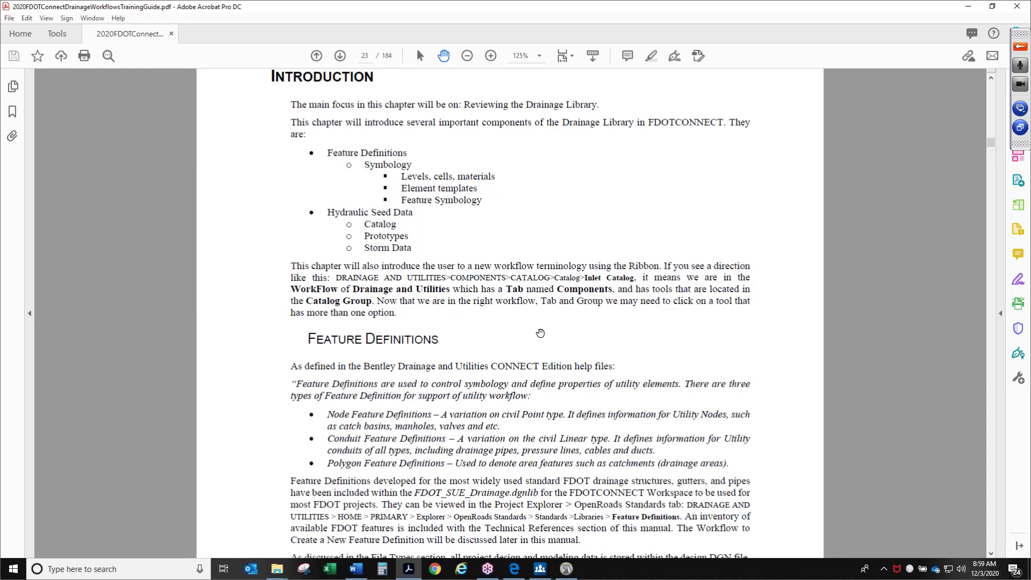
scroll(451, 290, down, 3)
drag(578, 278, 569, 248)
right_click(472, 100)
click(491, 55)
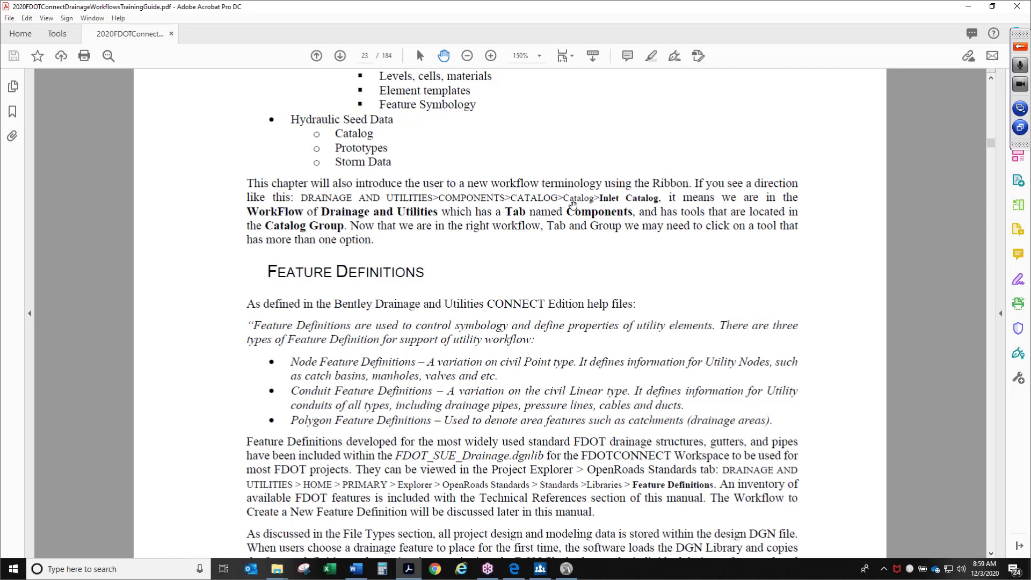
Step: Return to OpenRoads Designer and review the Catalog options among the Components commands of the Drainage and Utilities workflow
click(566, 571)
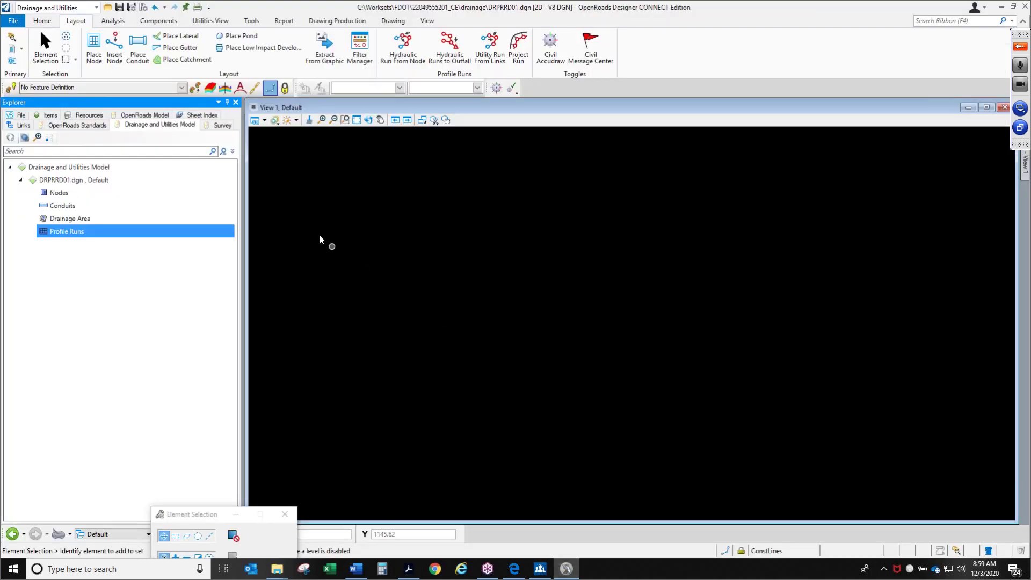
click(98, 10)
click(98, 10)
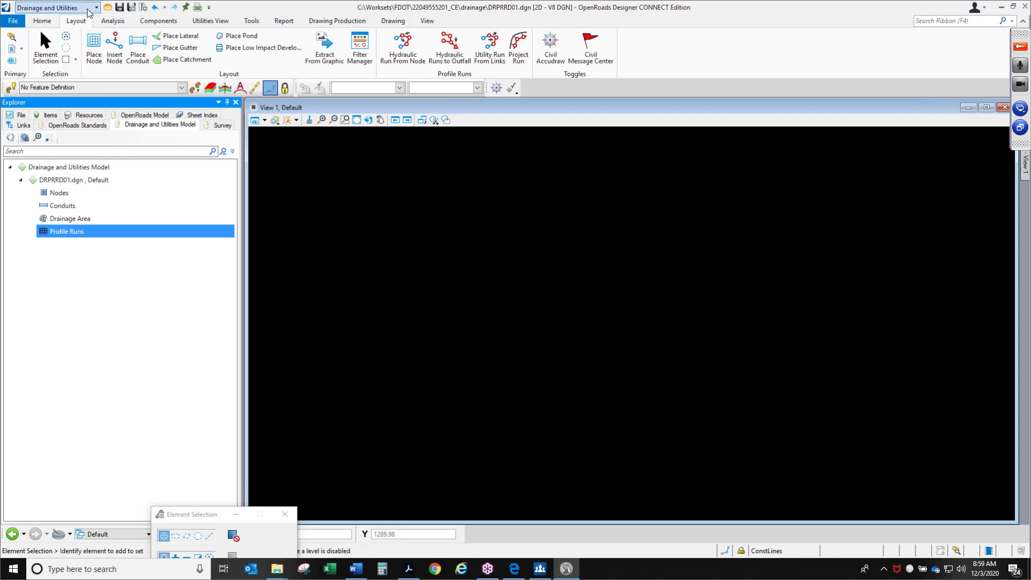
click(158, 21)
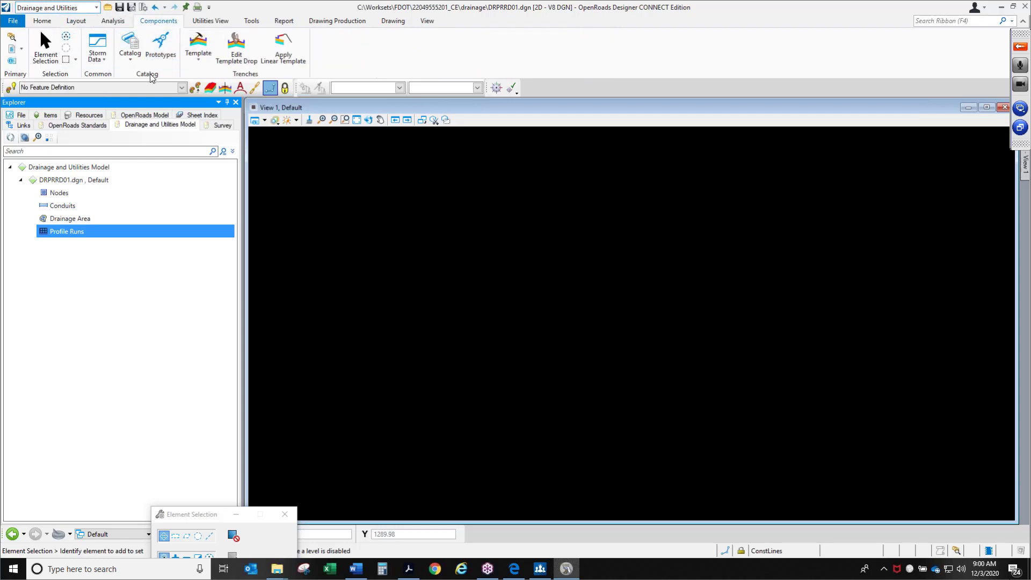
click(136, 66)
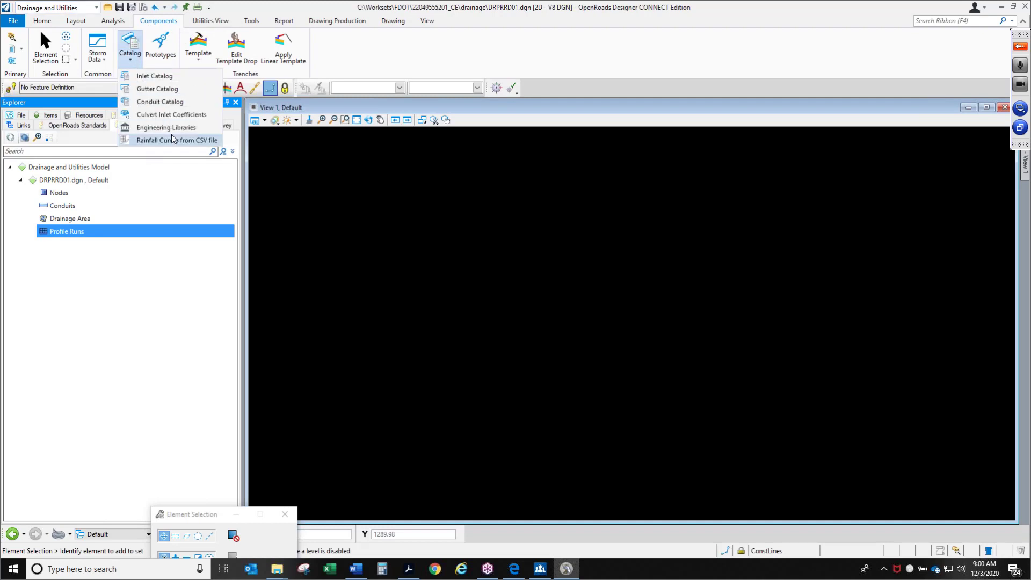
click(421, 205)
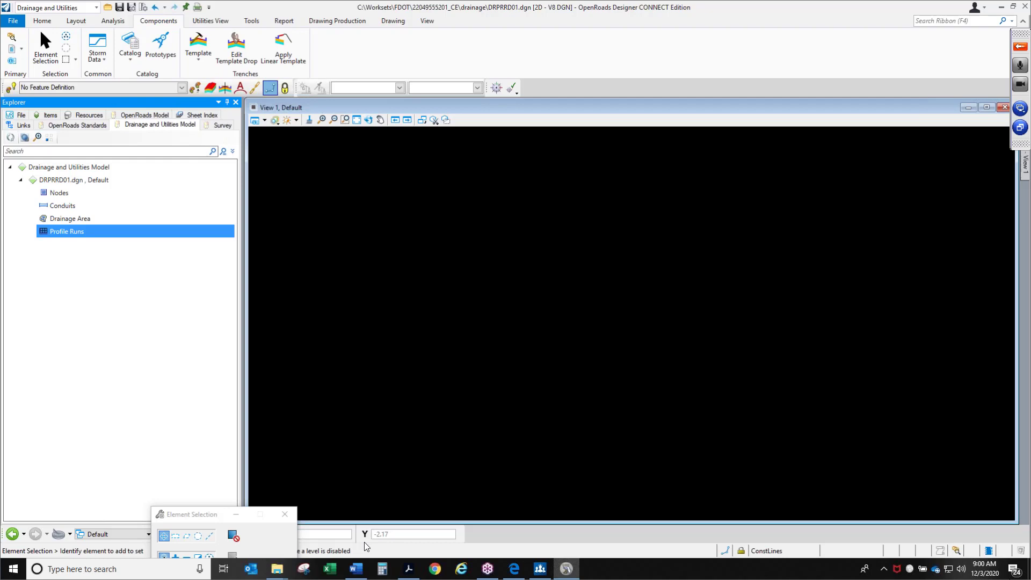
Step: Switch back to the guide in Adobe Acrobat and read the Feature Definitions section on page 23
click(407, 569)
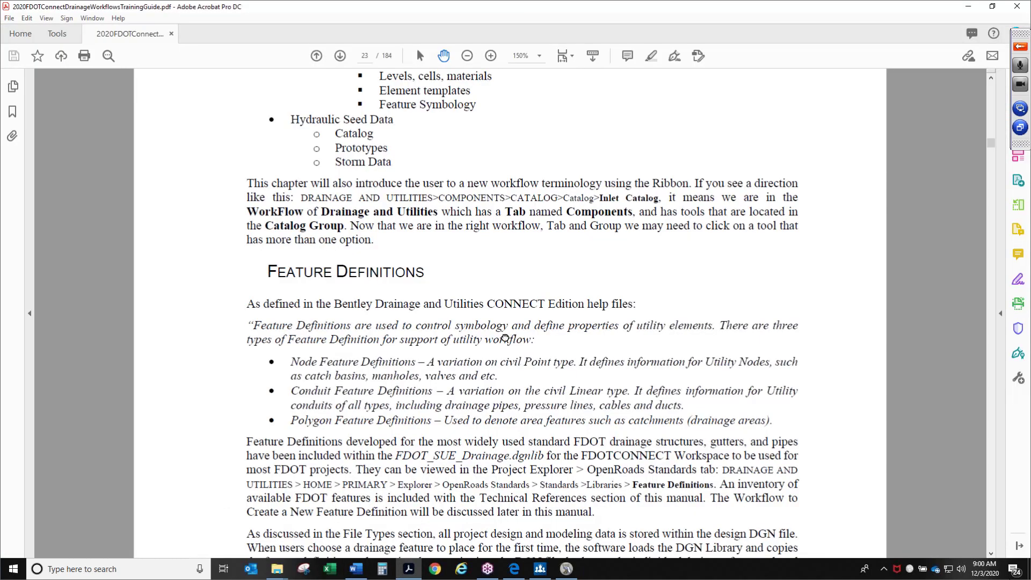
scroll(524, 376, down, 2)
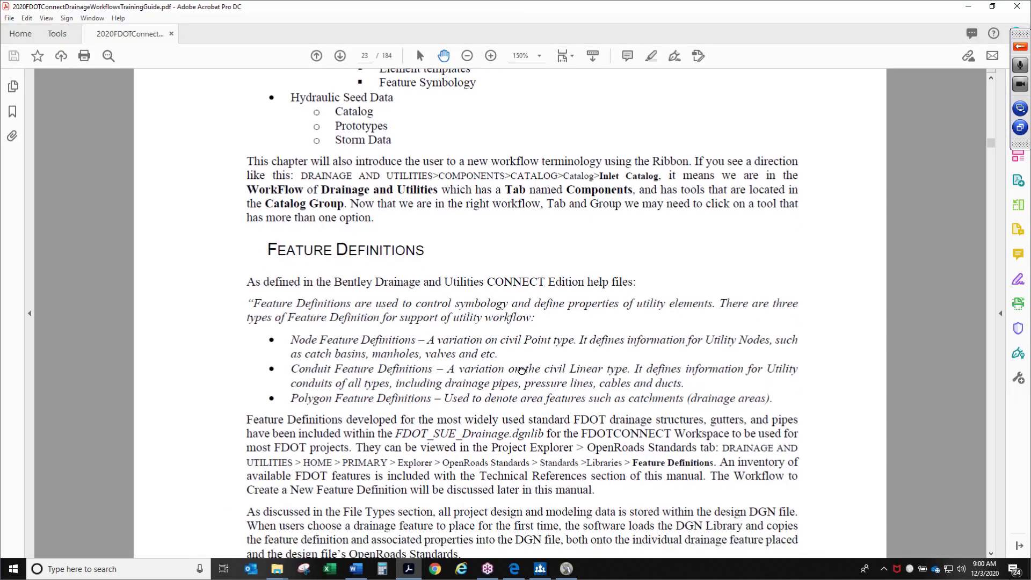
scroll(430, 350, down, 4)
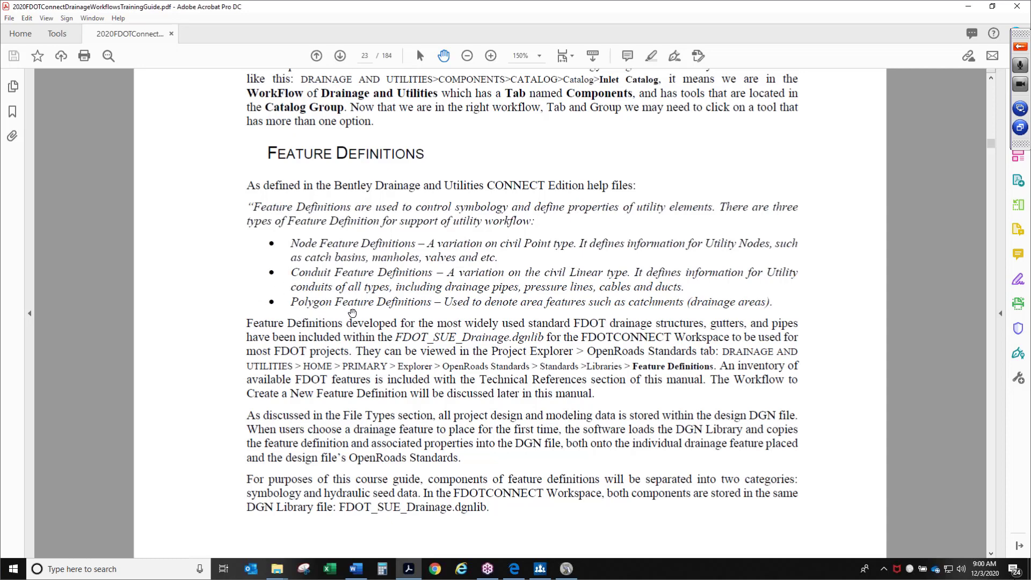
scroll(622, 299, down, 2)
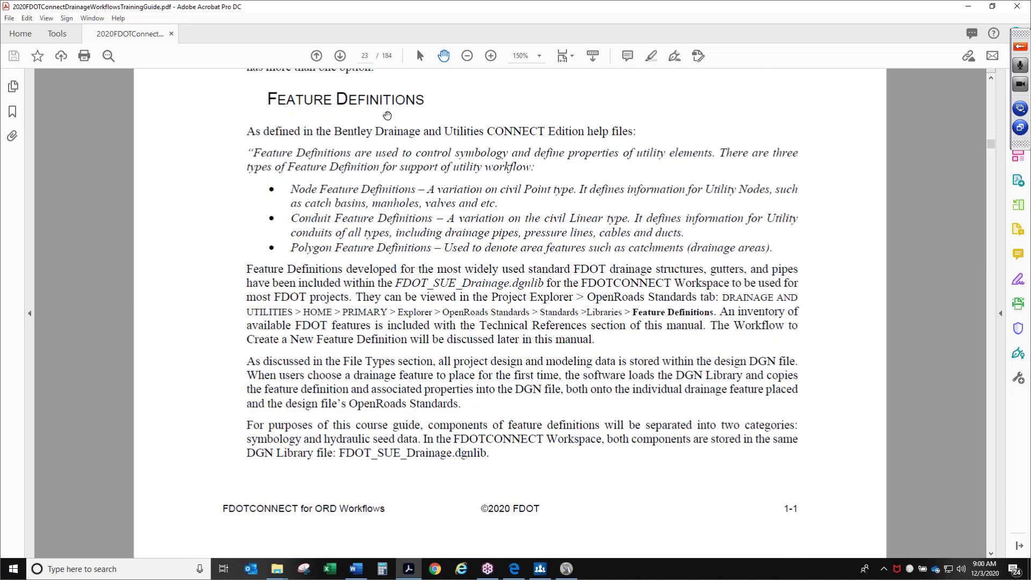
Step: Go to page 24 of the guide and study the Symbology section and its feature definition diagram at 190% zoom
click(339, 56)
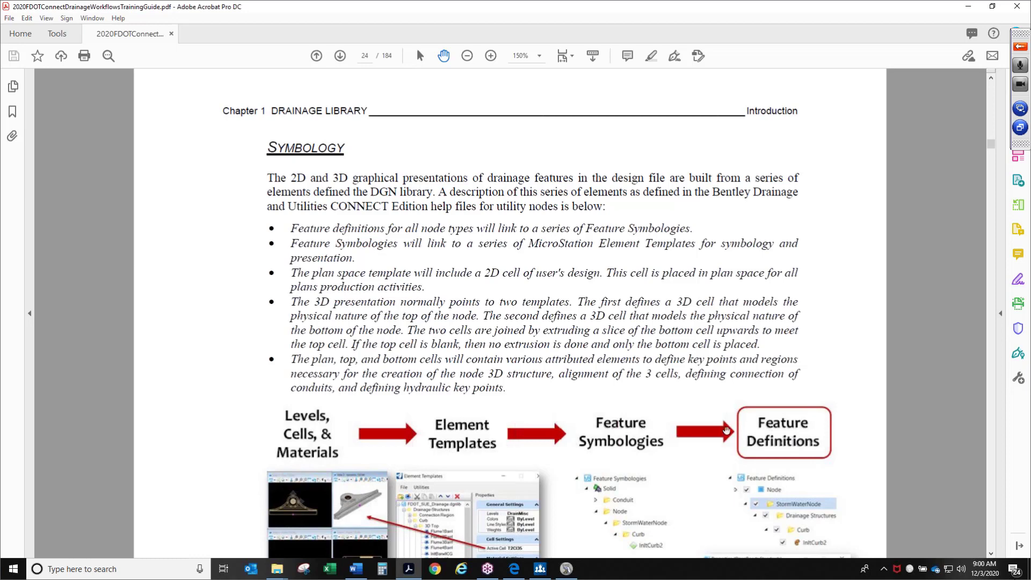
scroll(726, 429, down, 5)
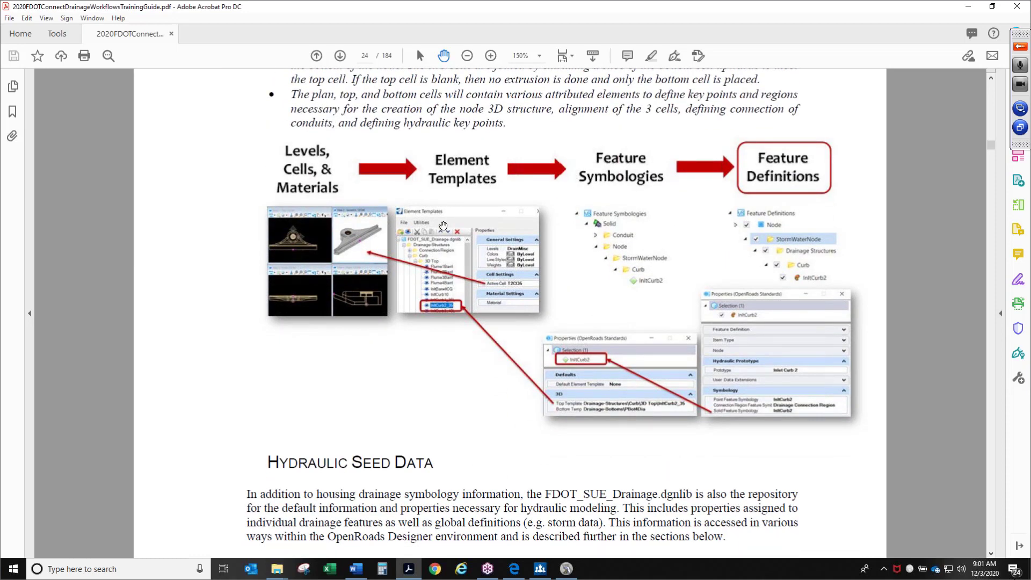
click(491, 56)
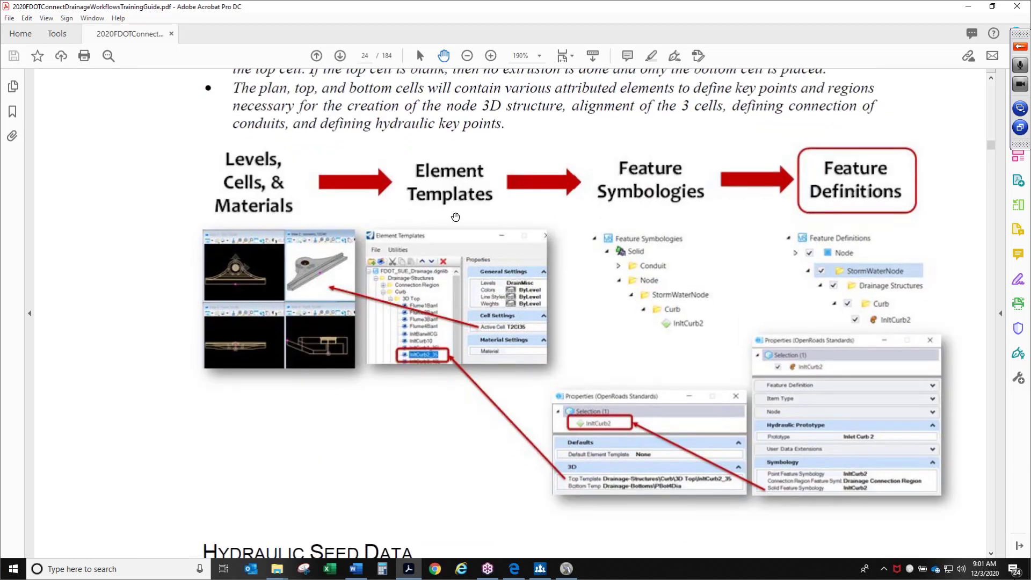
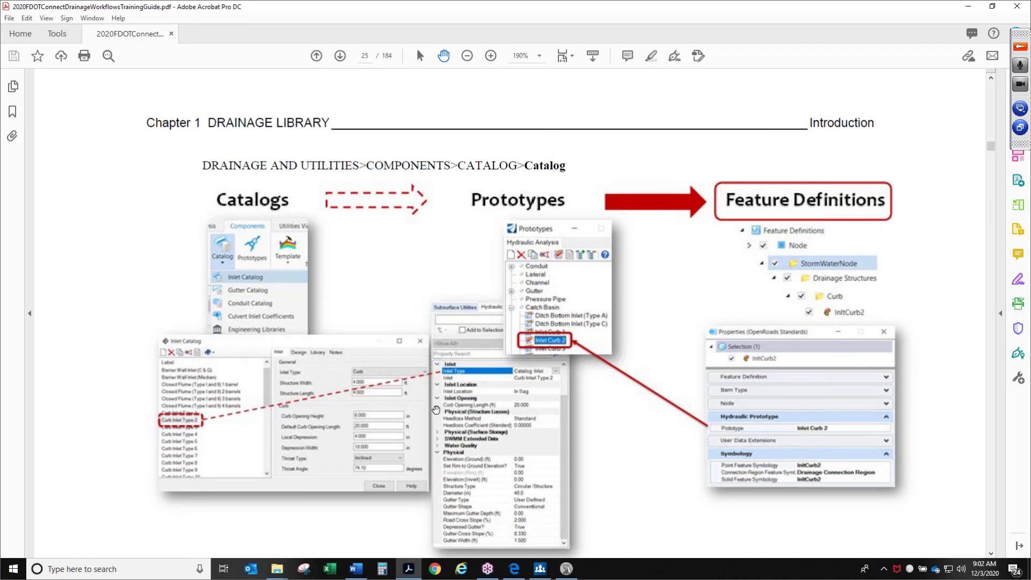
Step: Review the Catalogs, Prototypes and Feature Definitions diagram on page 25, and continue to the Inlet Catalog illustration on page 26
scroll(567, 400, down, 2)
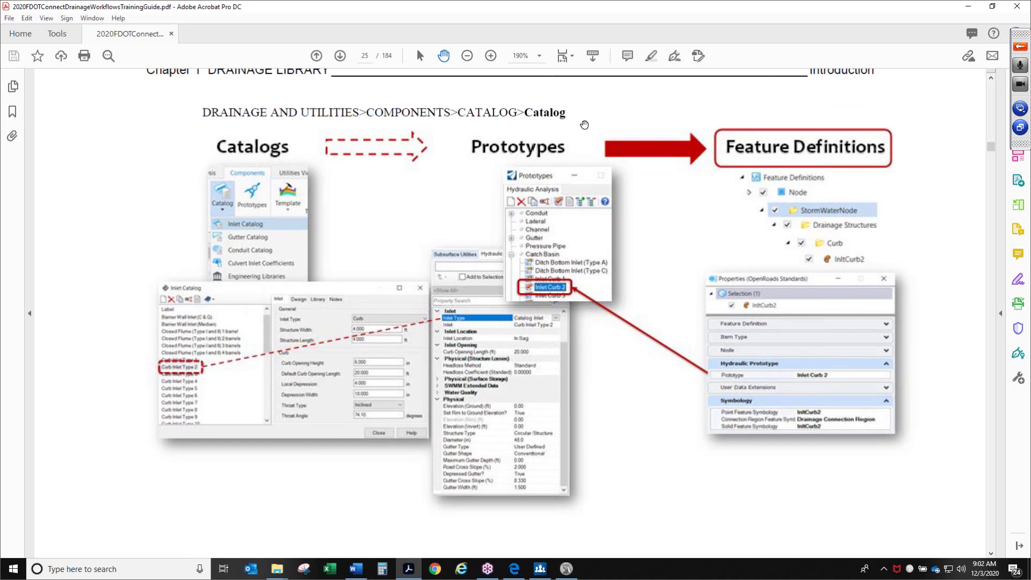
click(340, 56)
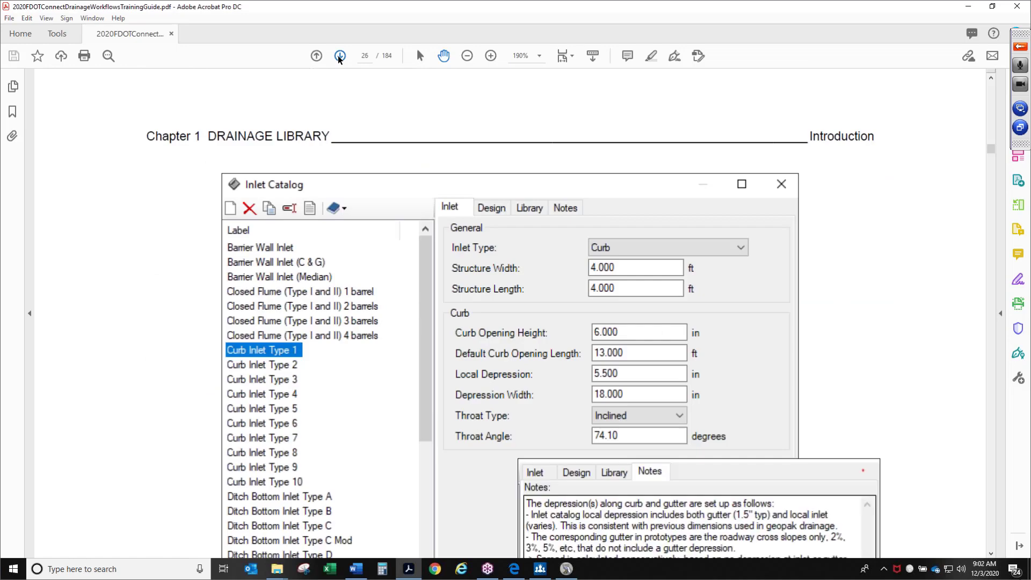
scroll(520, 322, down, 2)
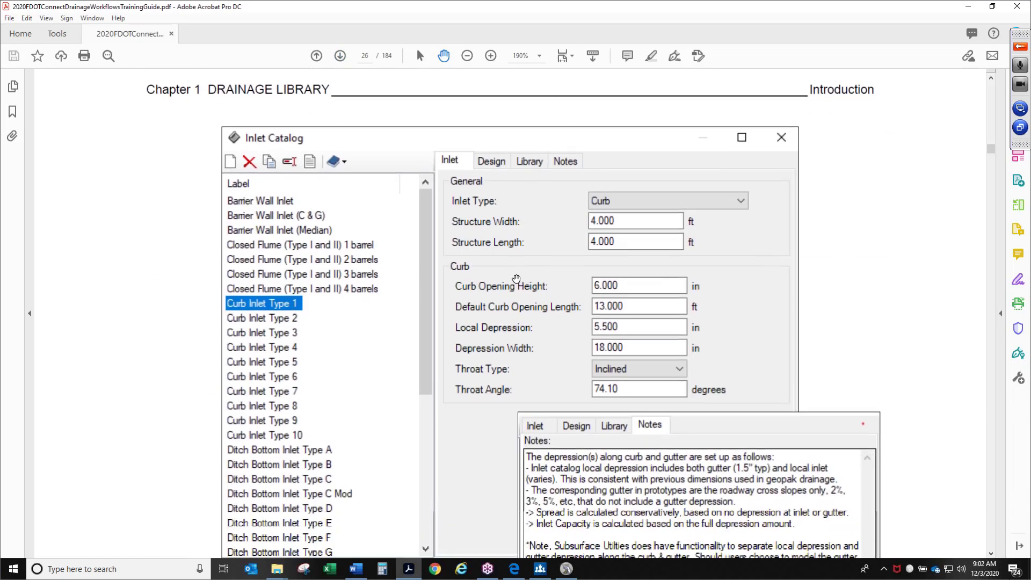
Step: Switch to OpenRoads Designer and open the Inlet Catalog from the drainage component catalogs
click(566, 569)
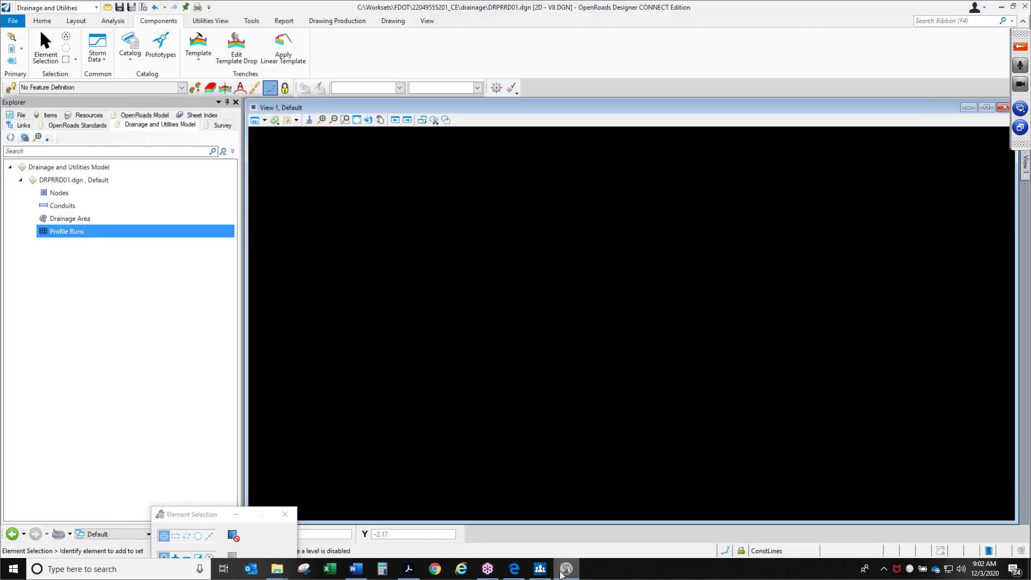
click(333, 122)
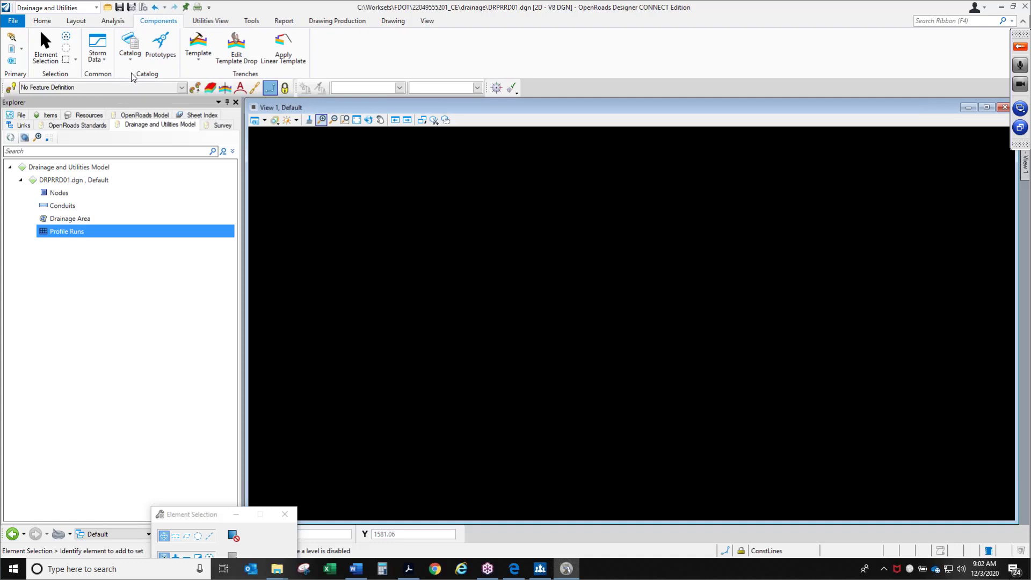
click(131, 58)
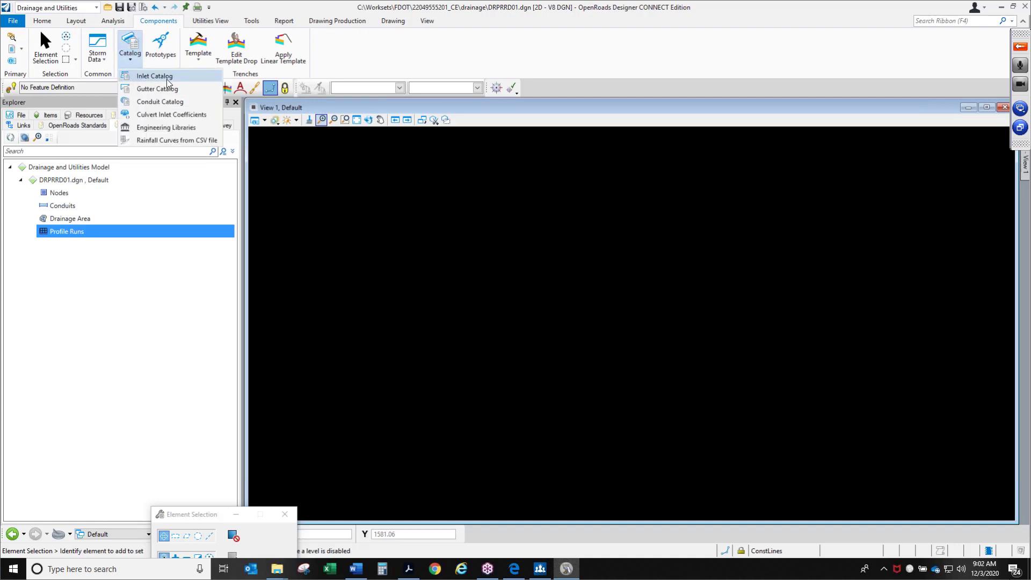
click(165, 75)
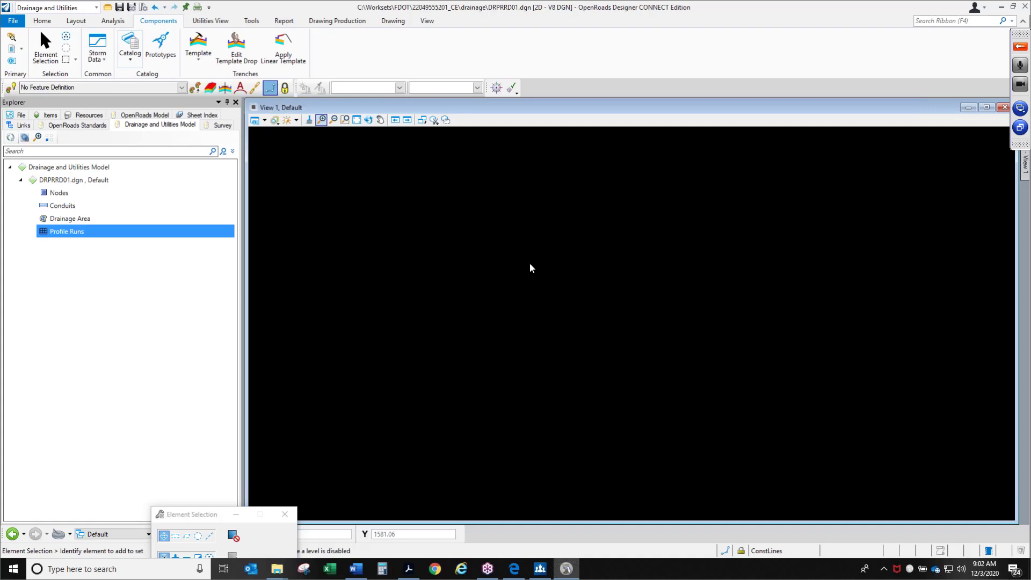
drag(434, 145, 422, 158)
mouse_move(450, 214)
mouse_down()
mouse_move(444, 351)
mouse_move(453, 206)
mouse_up()
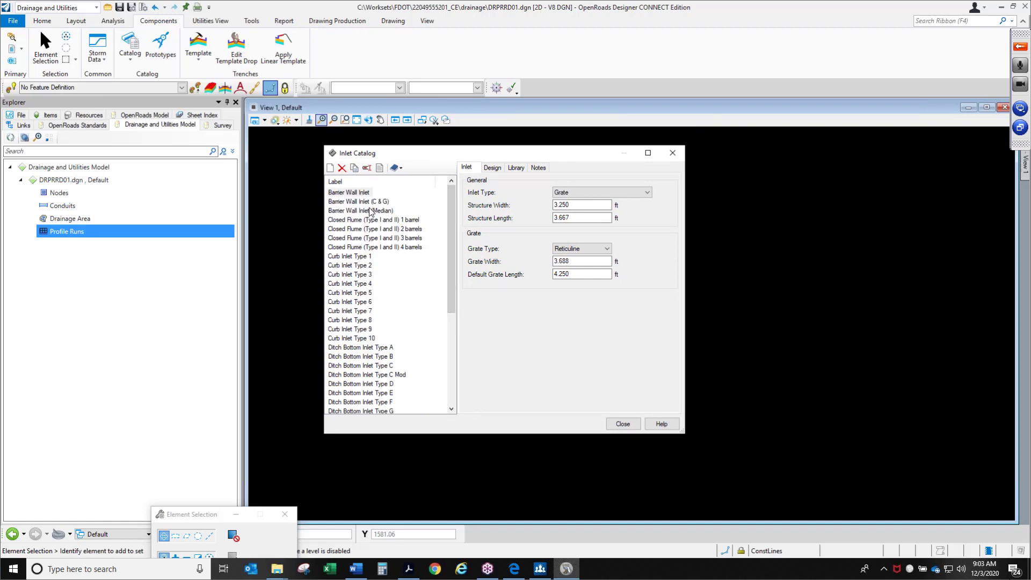
Step: Compare the inlet properties of several catalog entries, from Barrier Wall Inlet (C & G) through Curb Inlet Type 4 and Type 10
click(352, 201)
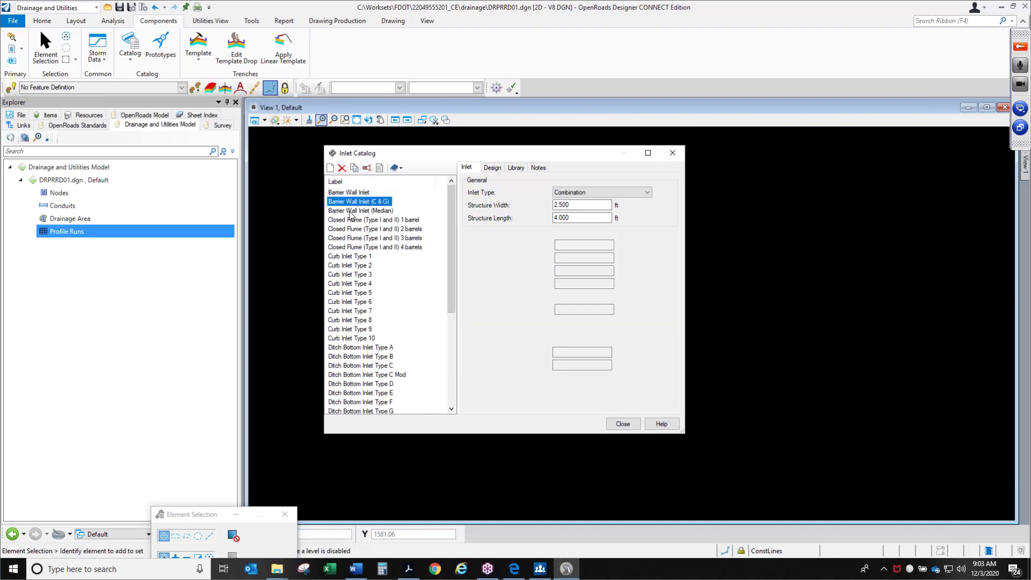
click(349, 230)
click(350, 256)
click(349, 283)
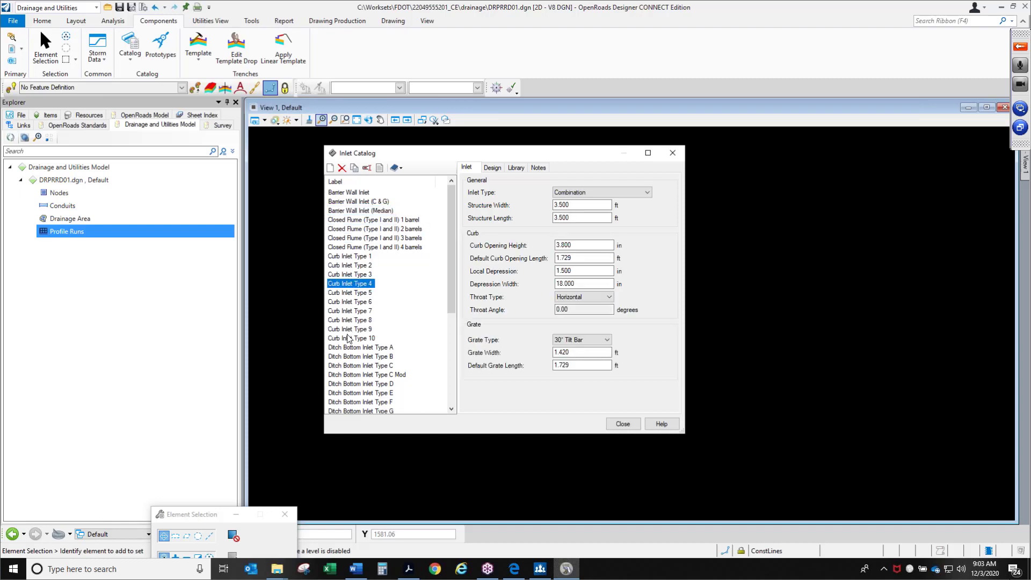
click(352, 339)
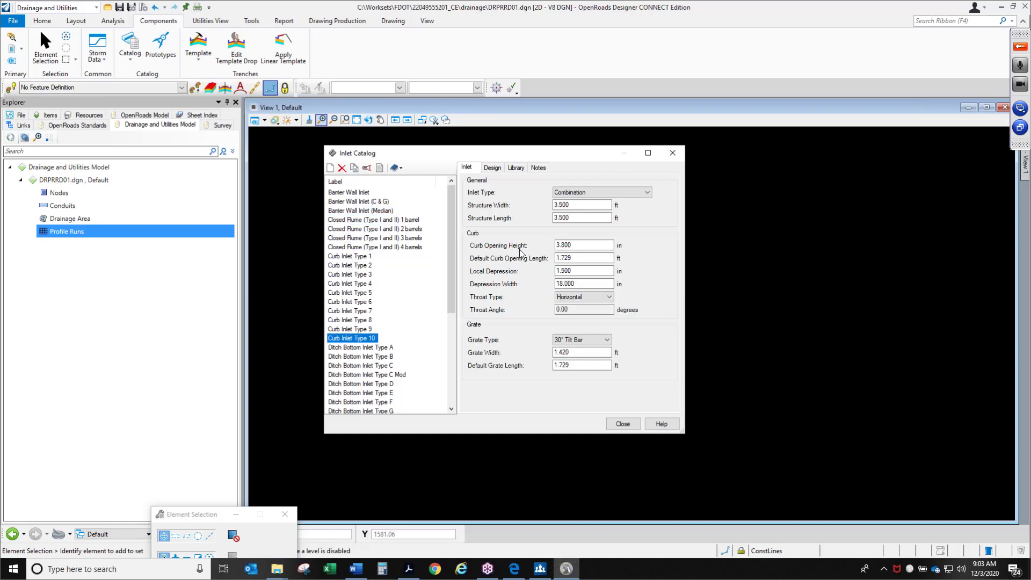
Step: Examine Curb Inlet Type 1's available inlet types, structure dimensions and curb opening height
click(353, 257)
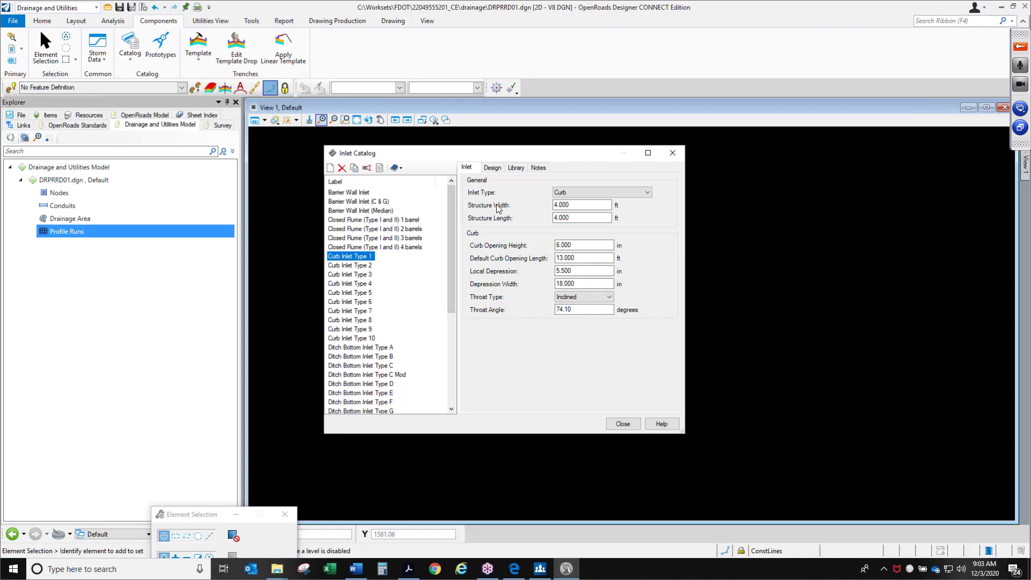
click(602, 194)
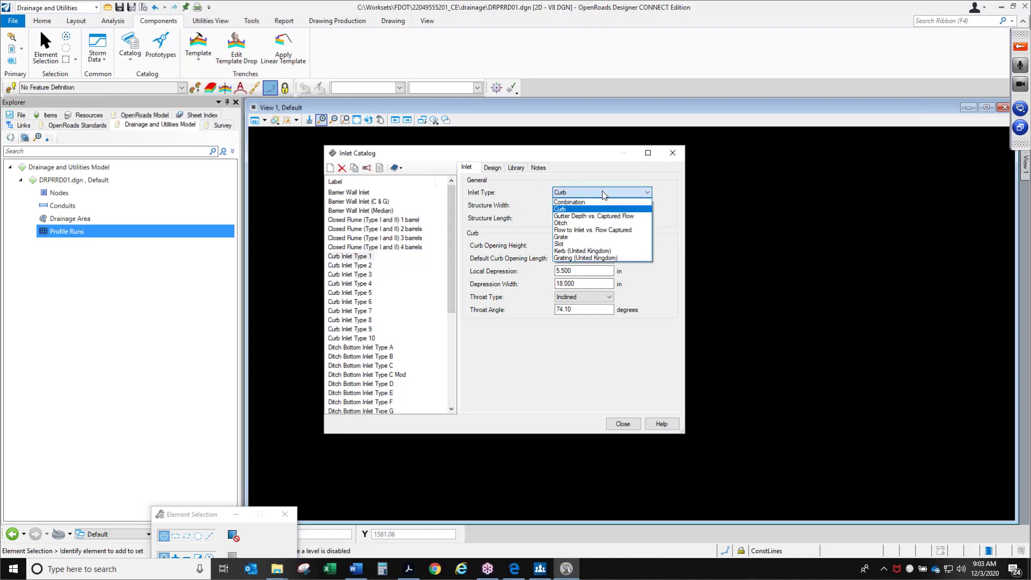
click(659, 186)
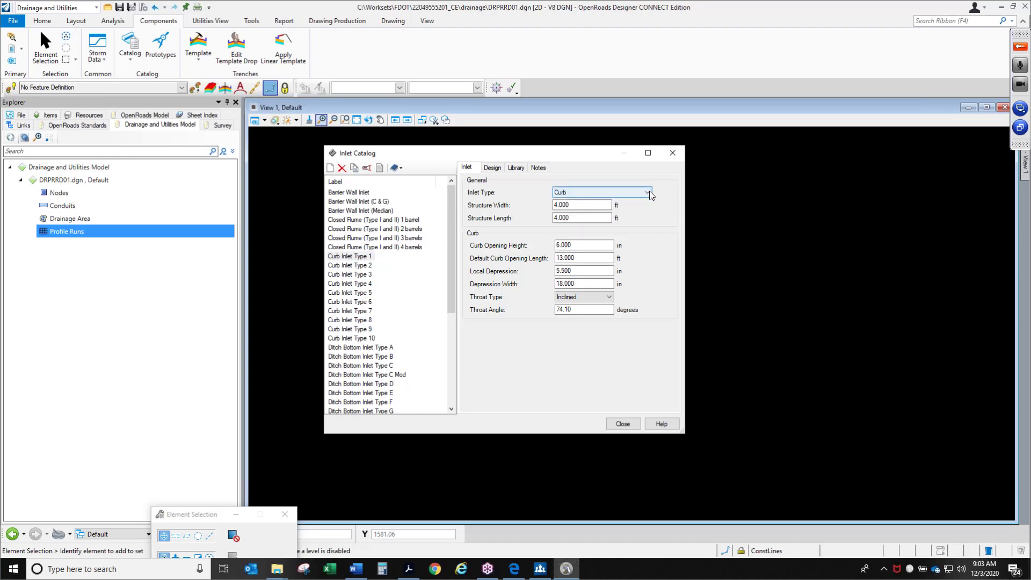
click(649, 191)
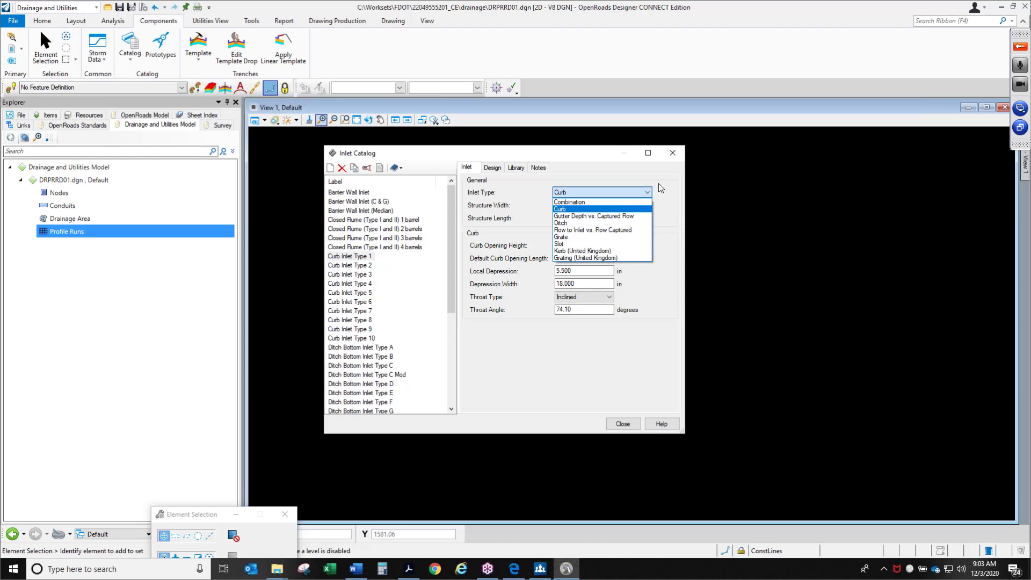
click(659, 184)
click(578, 208)
click(578, 218)
click(600, 247)
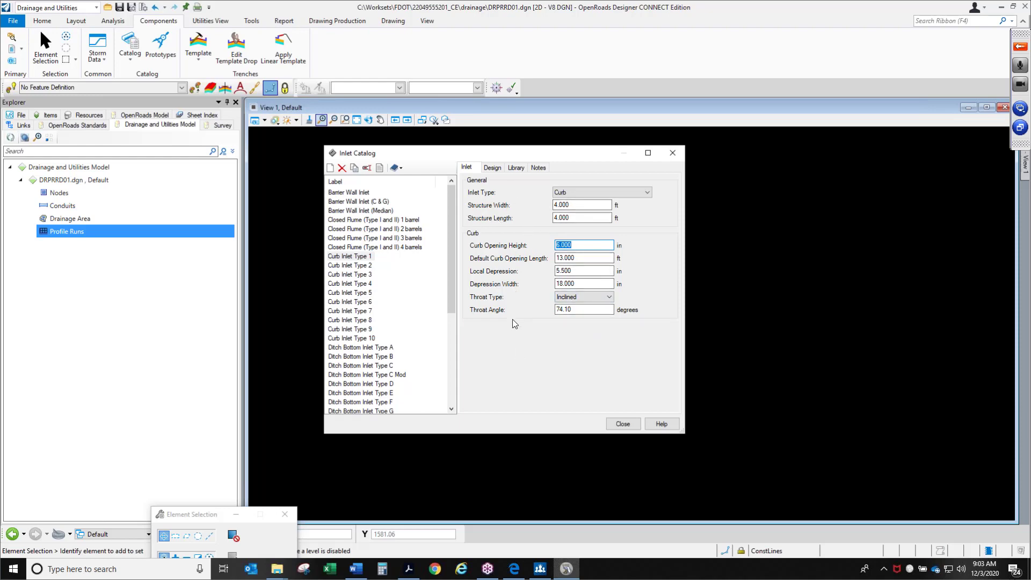
Step: Review Curb Inlet Type 1's design lengths, library synchronization details and depression notes, and close the Inlet Catalog
click(492, 168)
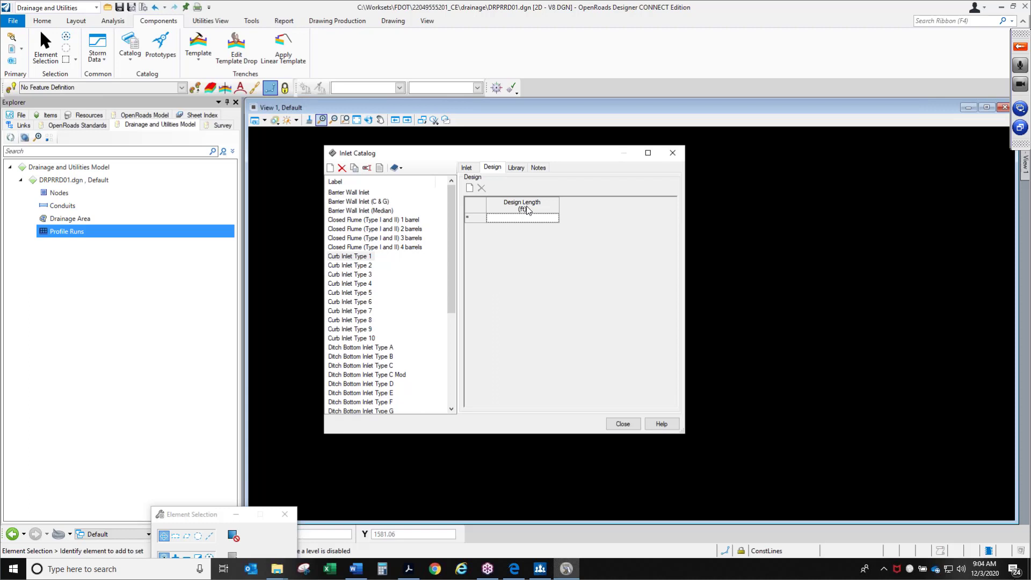
click(516, 168)
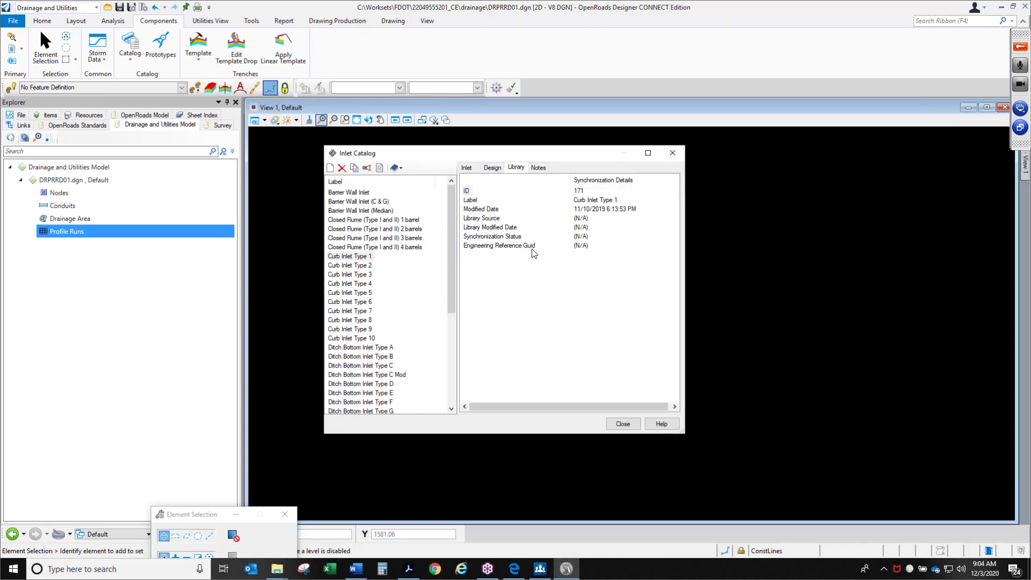
click(539, 168)
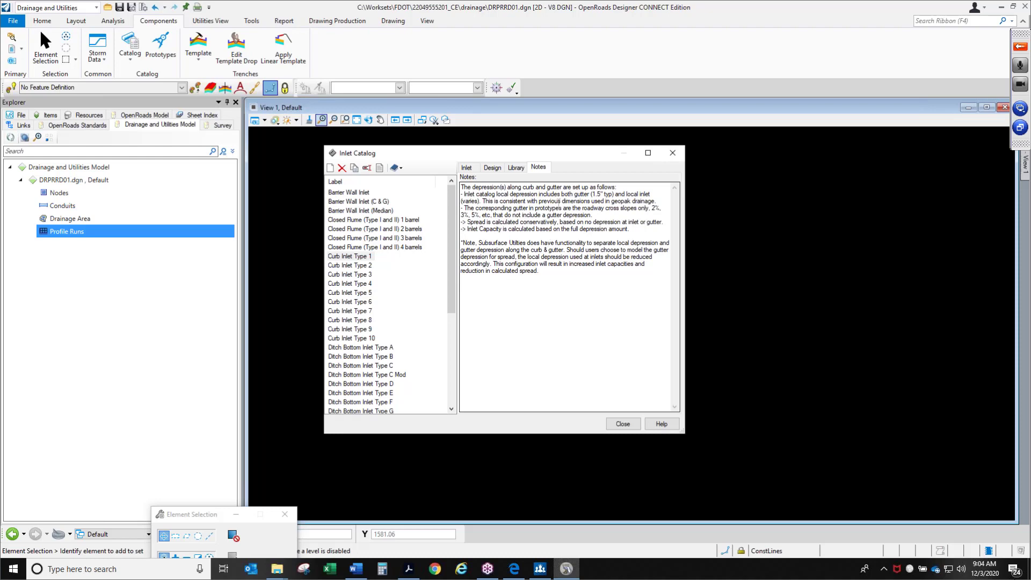
click(623, 424)
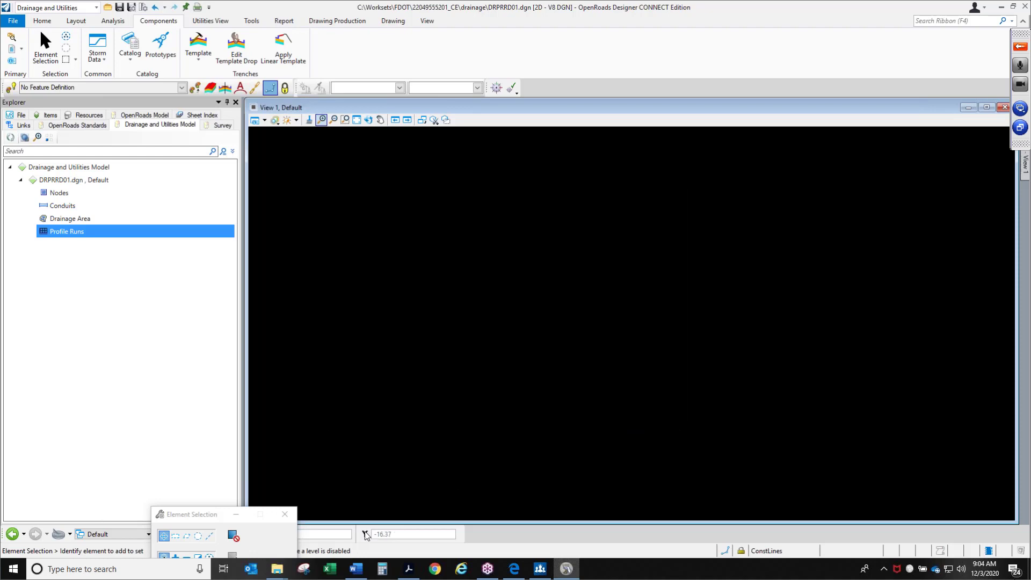
Step: Switch to the drainage training guide in Adobe Acrobat and display page 26 as one full page
click(409, 569)
scroll(538, 242, down, 2)
click(561, 56)
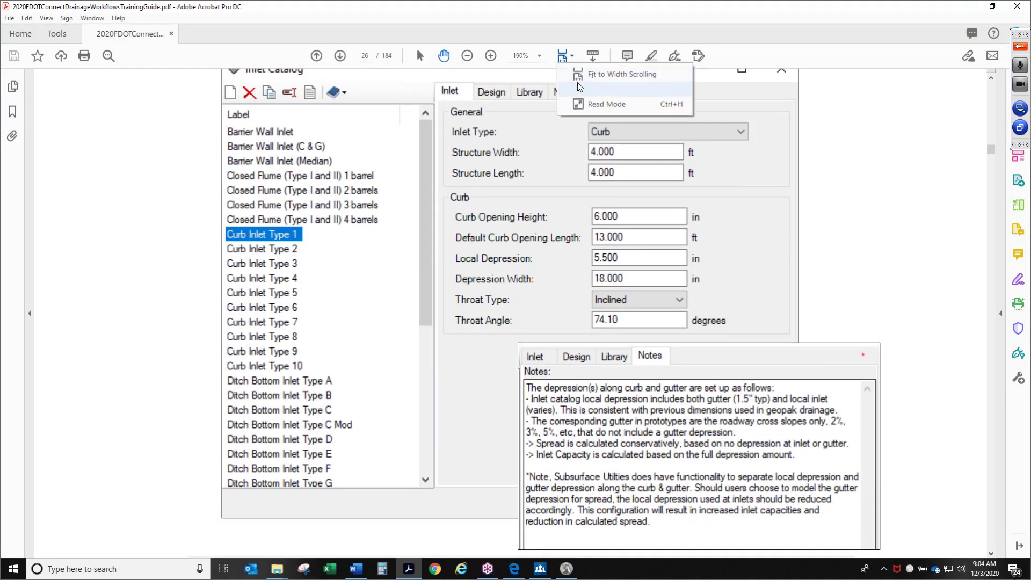
click(602, 86)
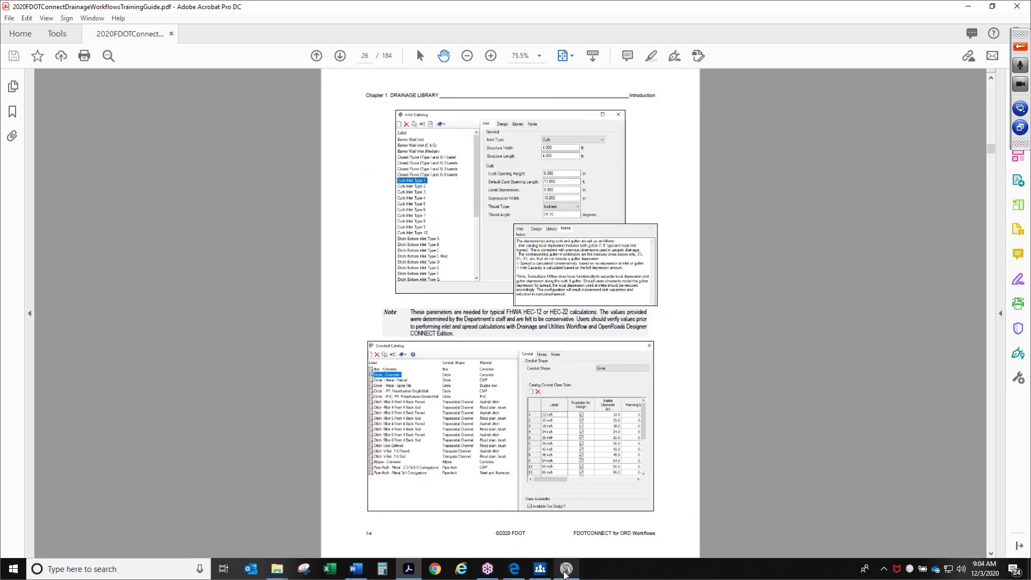
Step: Switch back to OpenRoads Designer, open the Conduit Catalog, widen its label list and show the Circle - Concrete entry
click(568, 571)
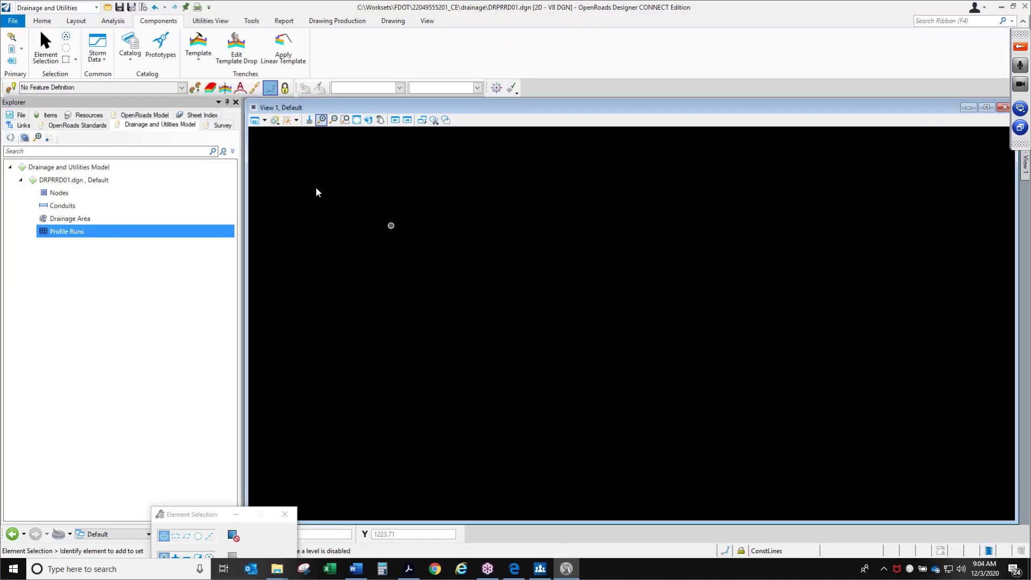
click(130, 53)
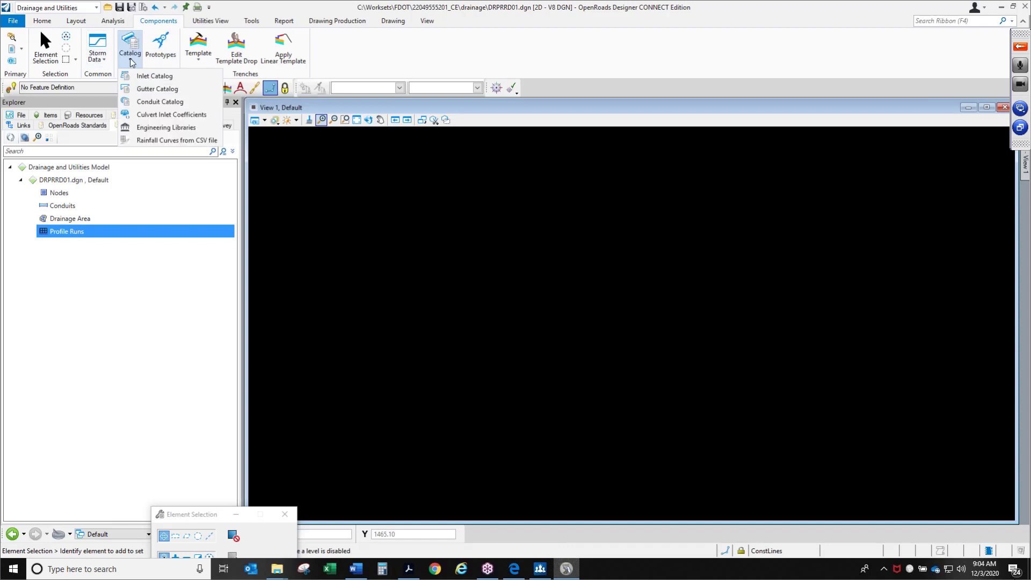
click(147, 102)
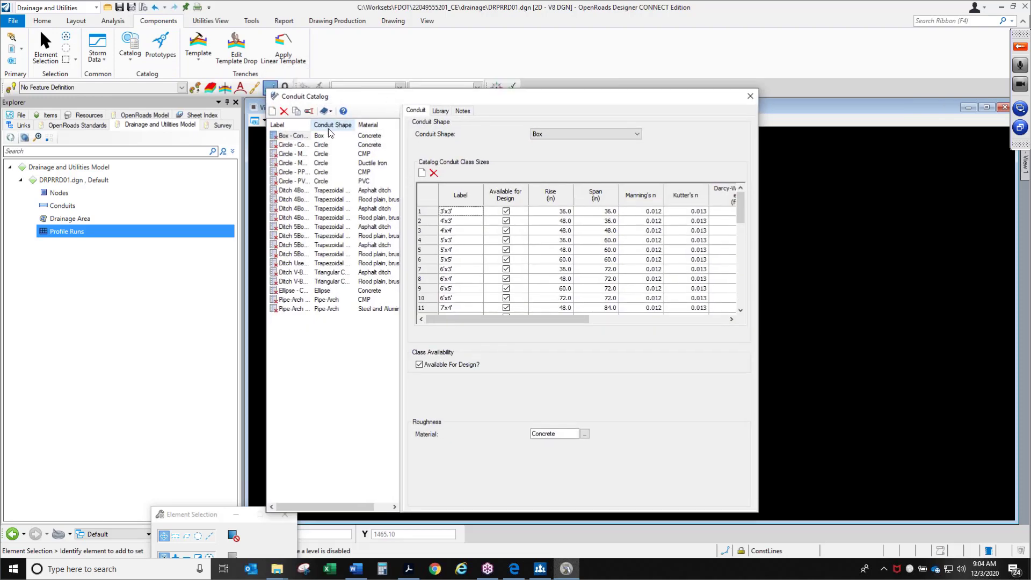
drag(313, 125, 444, 165)
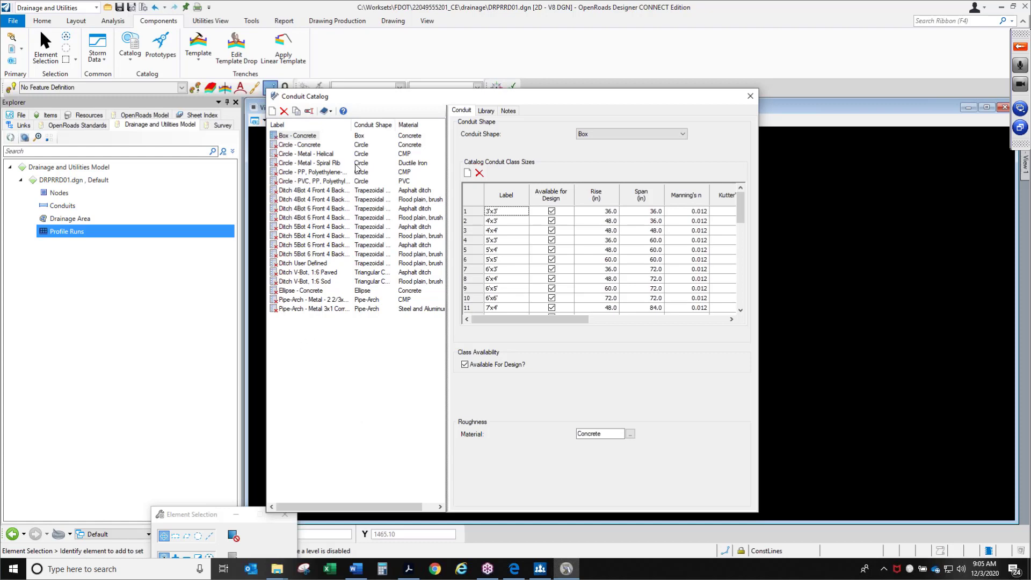
click(314, 145)
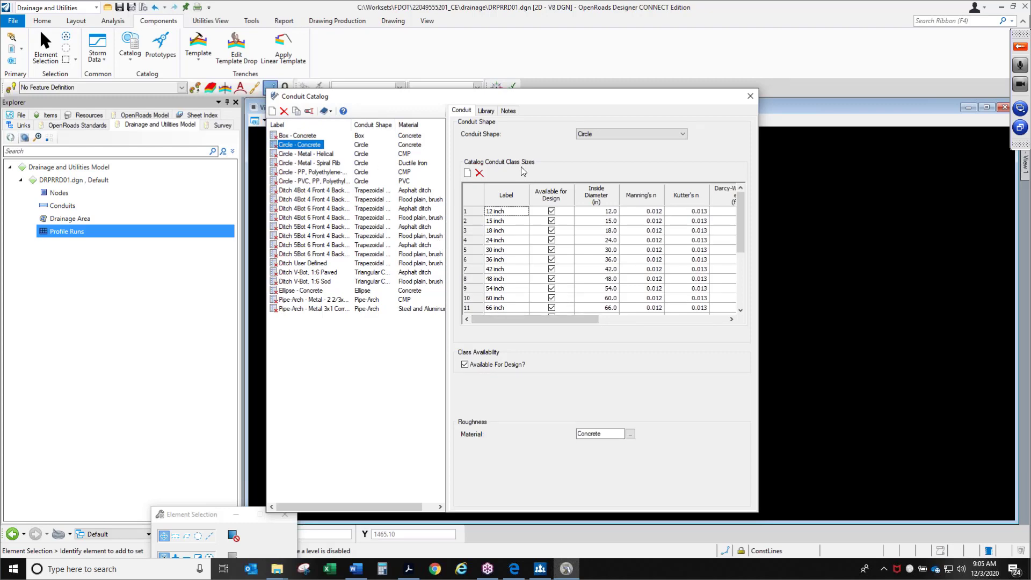
Step: Examine the Circle - Concrete class sizes, from inside diameter and Manning's n across to wall width
drag(519, 97, 510, 88)
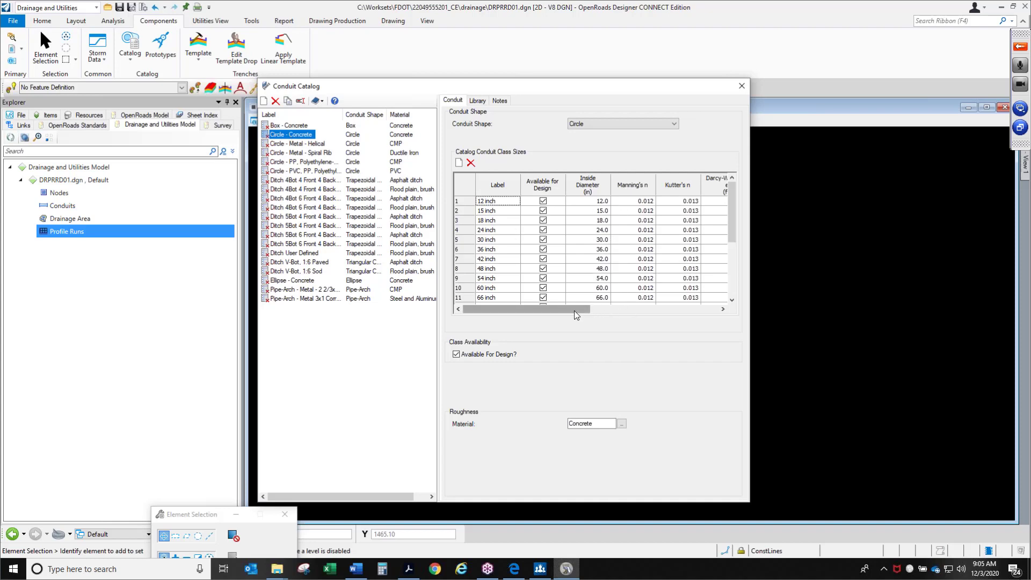
drag(575, 316, 585, 316)
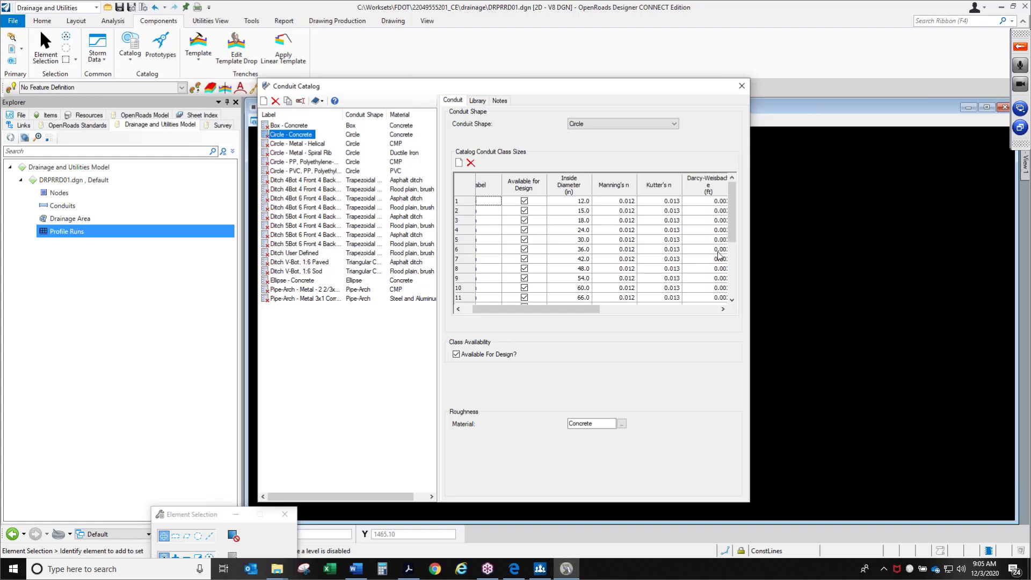
mouse_move(599, 310)
mouse_down()
mouse_move(718, 311)
mouse_move(583, 312)
mouse_up()
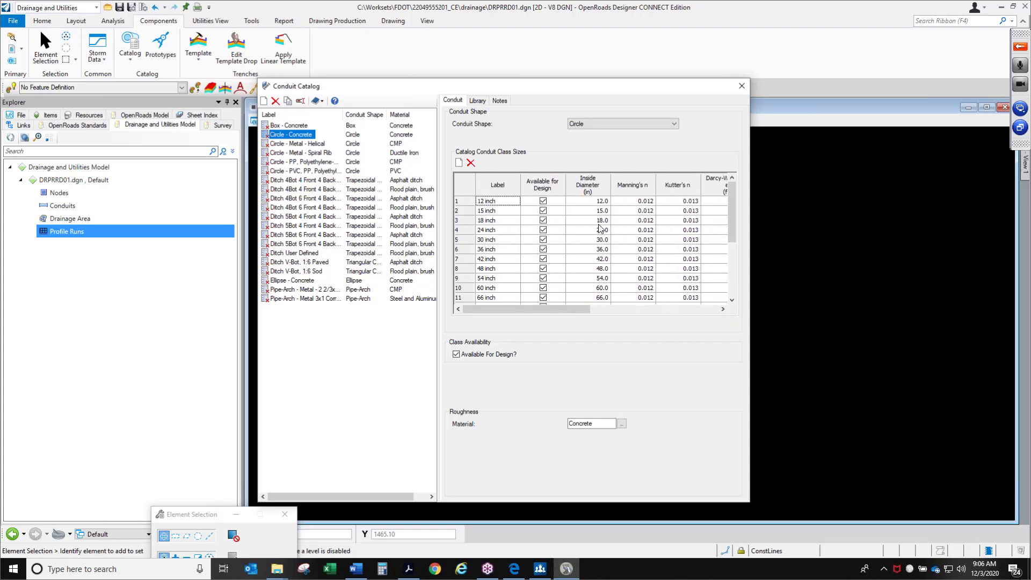
drag(578, 314, 669, 312)
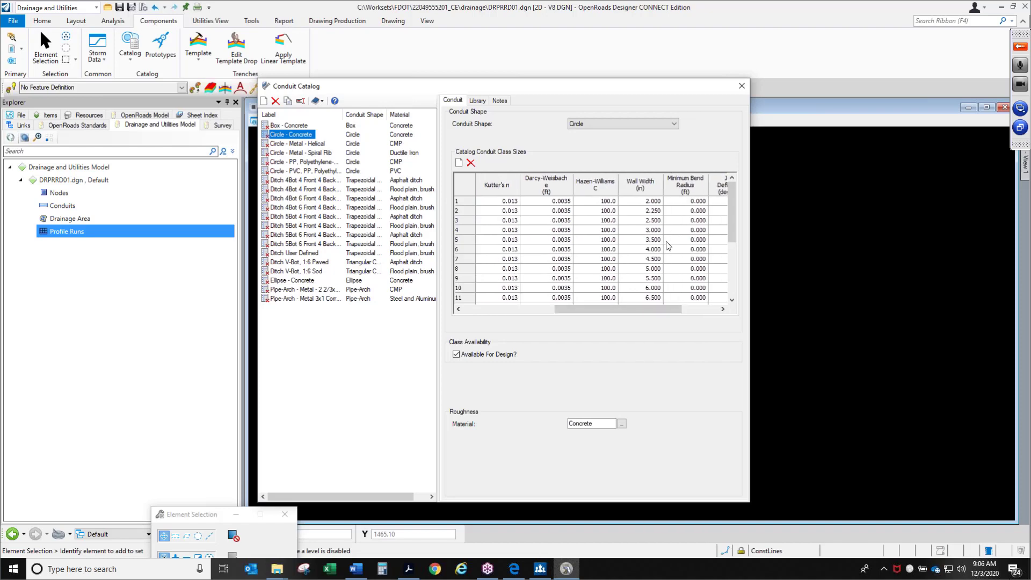
Step: Read the notes for the Circle - Concrete conduit and return to its conduit properties
click(500, 102)
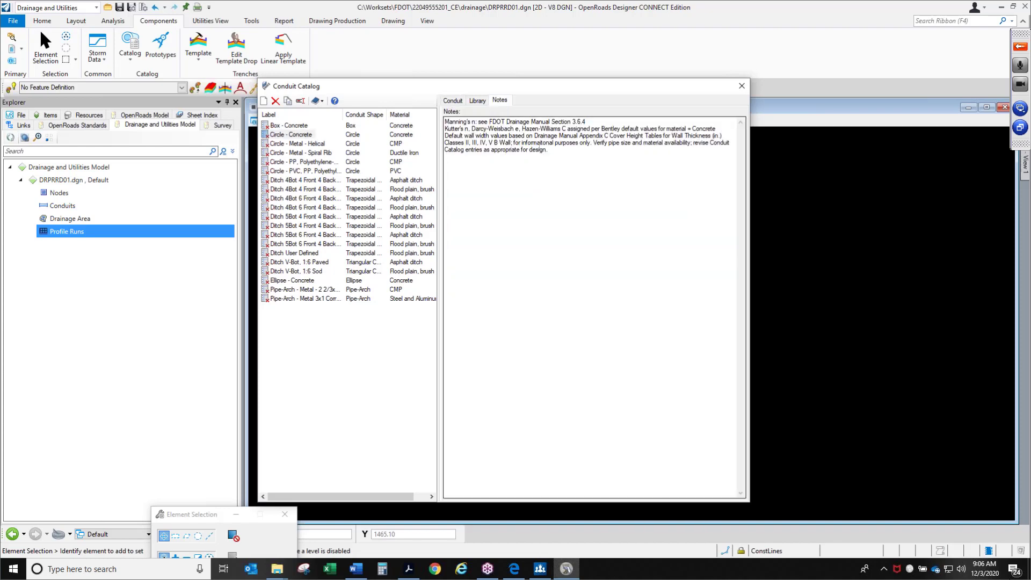
drag(573, 158, 436, 128)
click(546, 172)
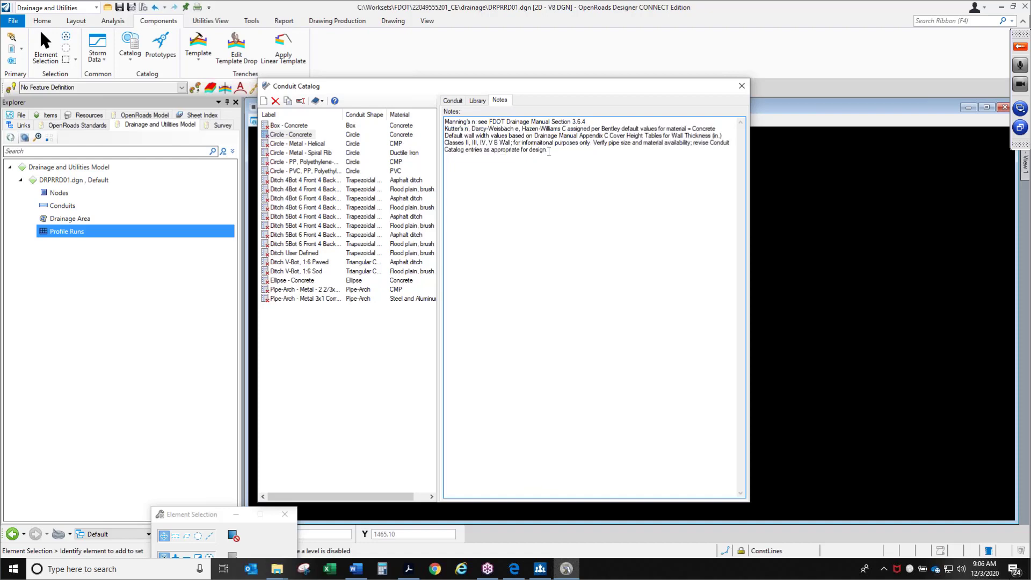
click(455, 102)
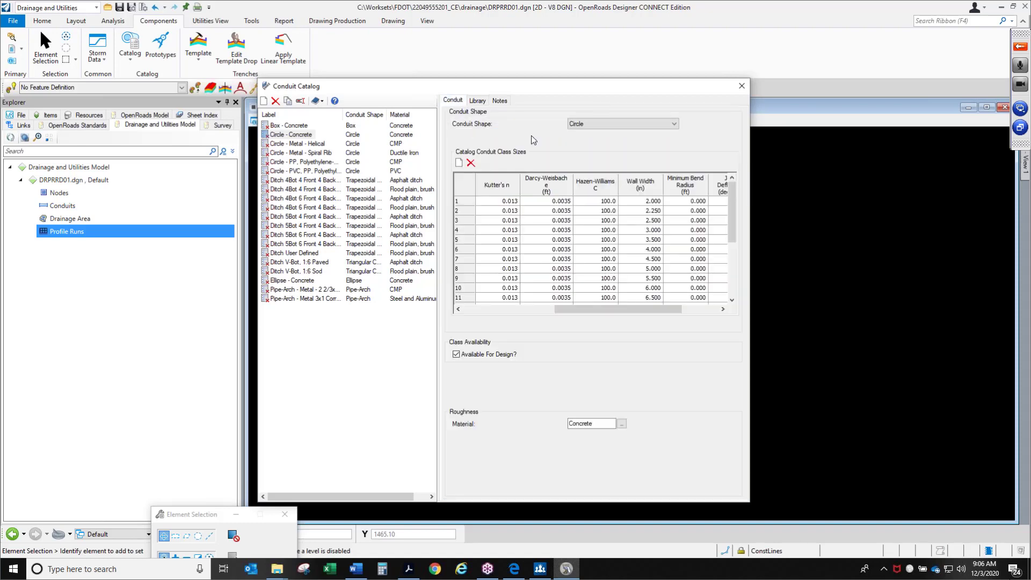
Step: Review the helical metal, polyethylene and Ditch 4Bot 4 Front 4 Back Paved conduit entries, then close the catalog
click(290, 144)
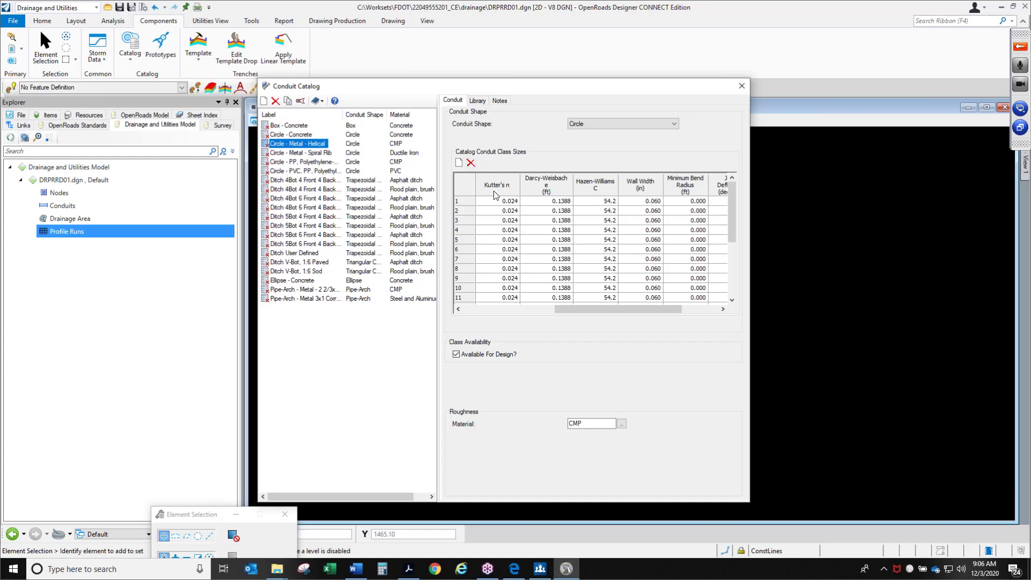
click(314, 162)
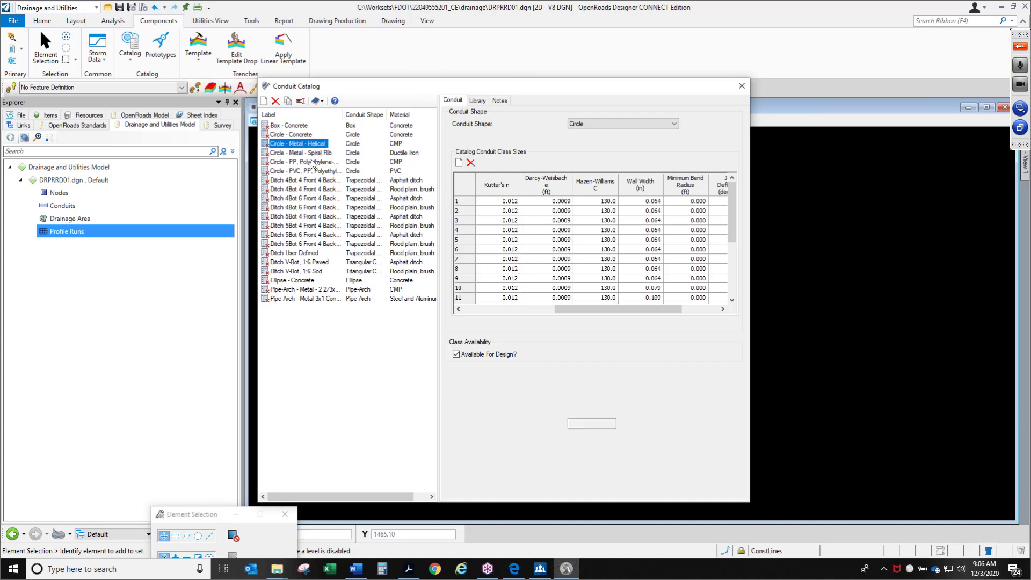
click(299, 164)
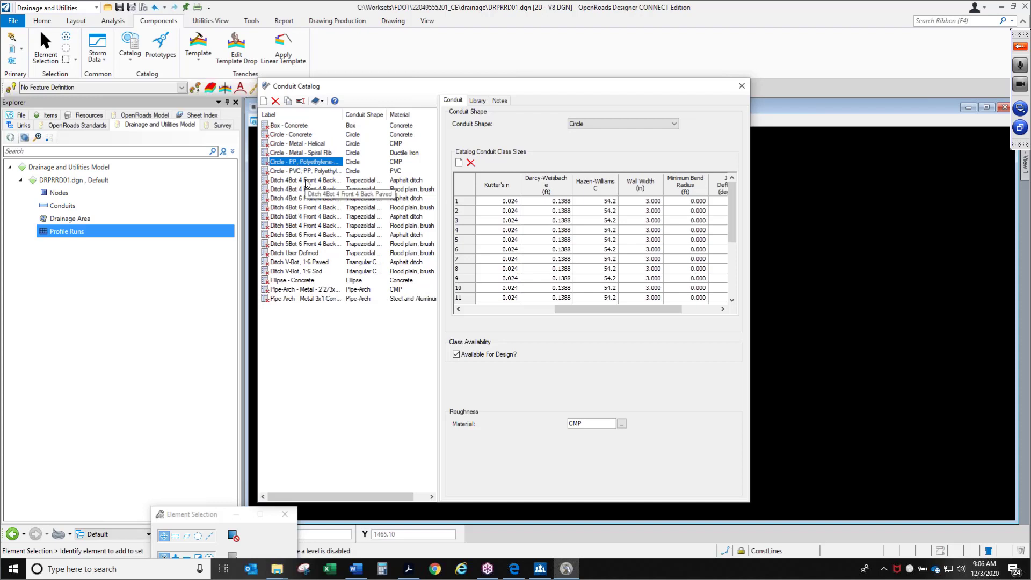
click(307, 182)
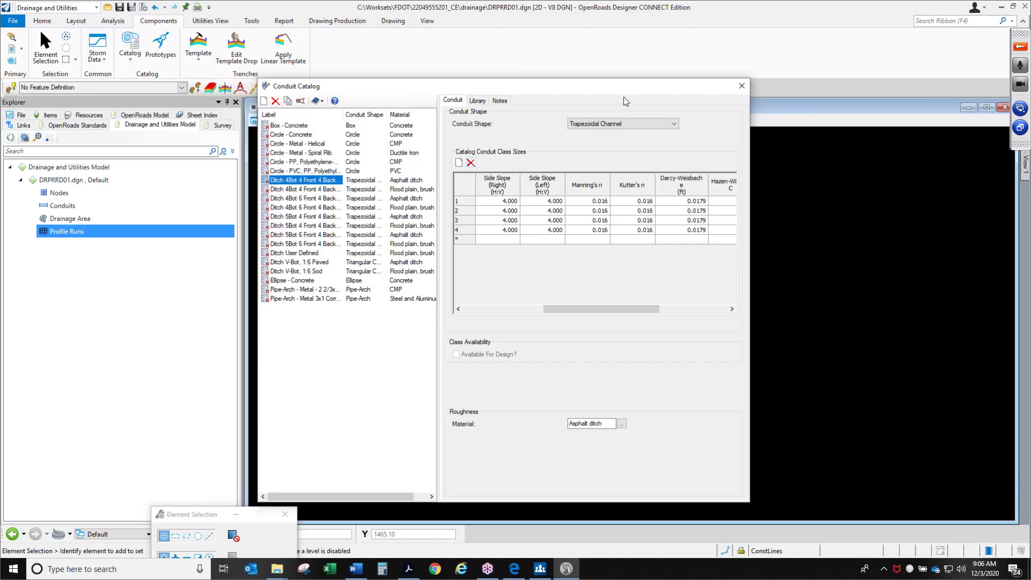
click(742, 86)
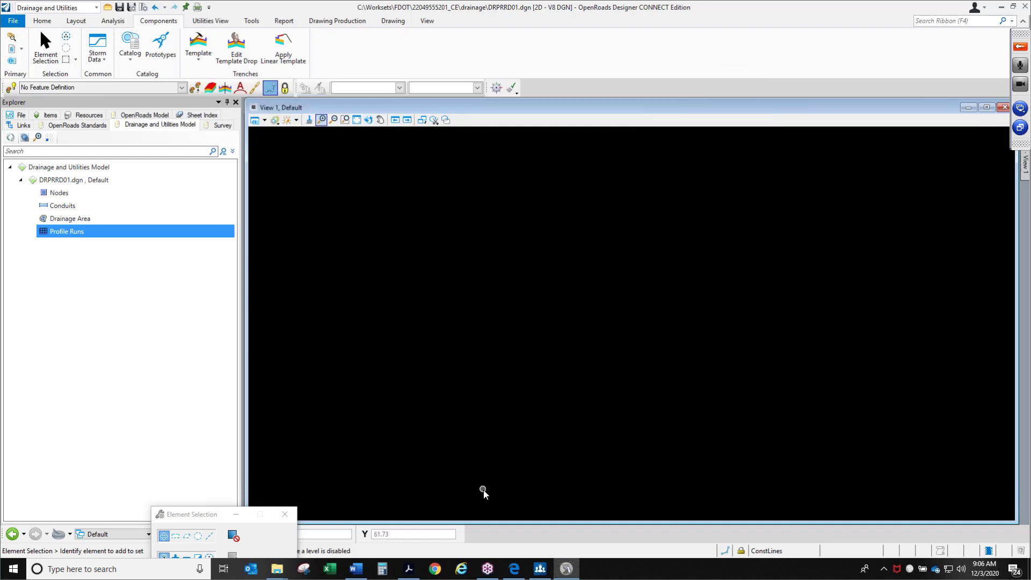
Step: Switch to the training guide in Acrobat and enlarge page 27, with the conduit versus gutter note, to 150%
click(408, 569)
scroll(518, 385, down, 1)
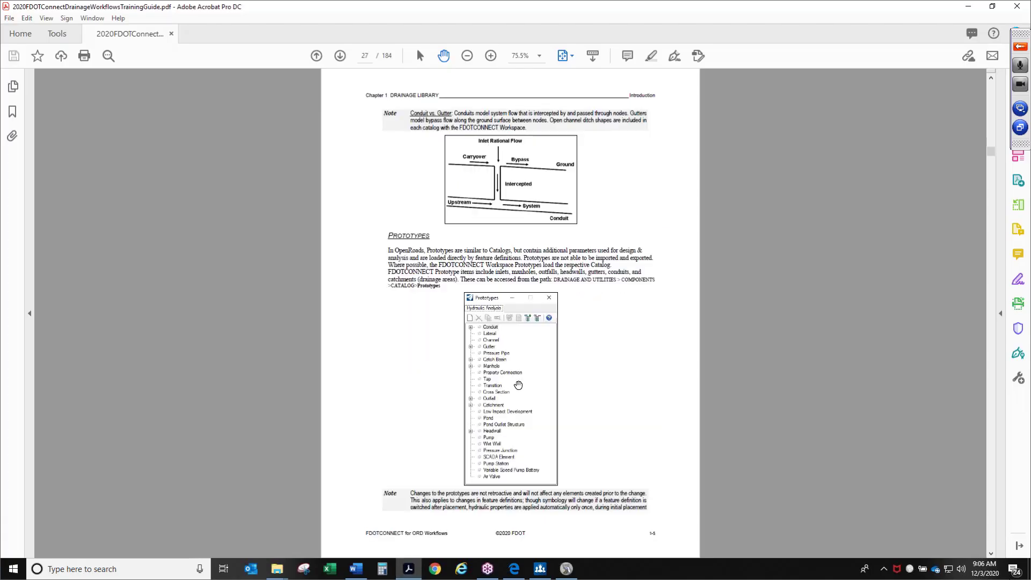
click(491, 57)
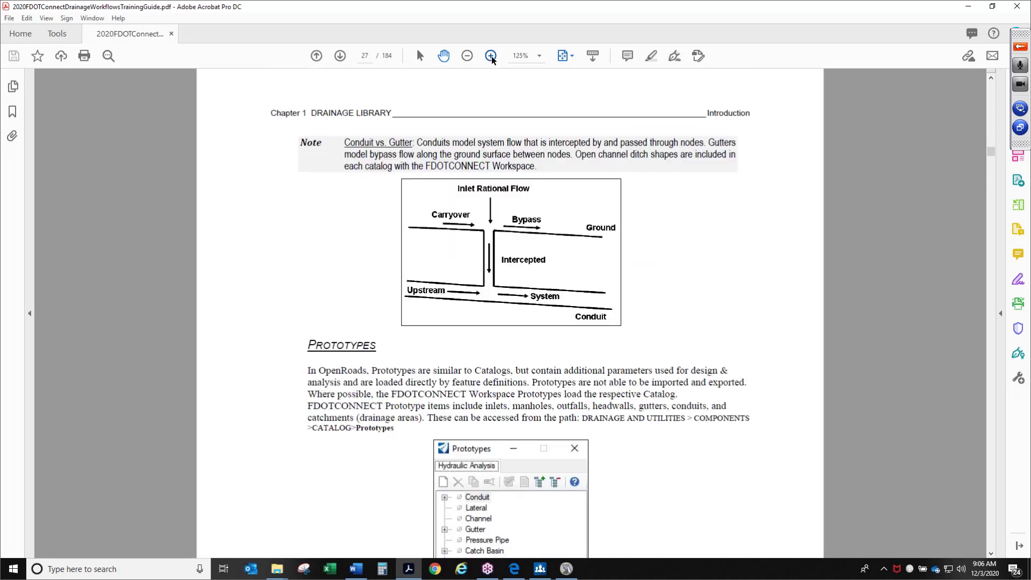
click(491, 56)
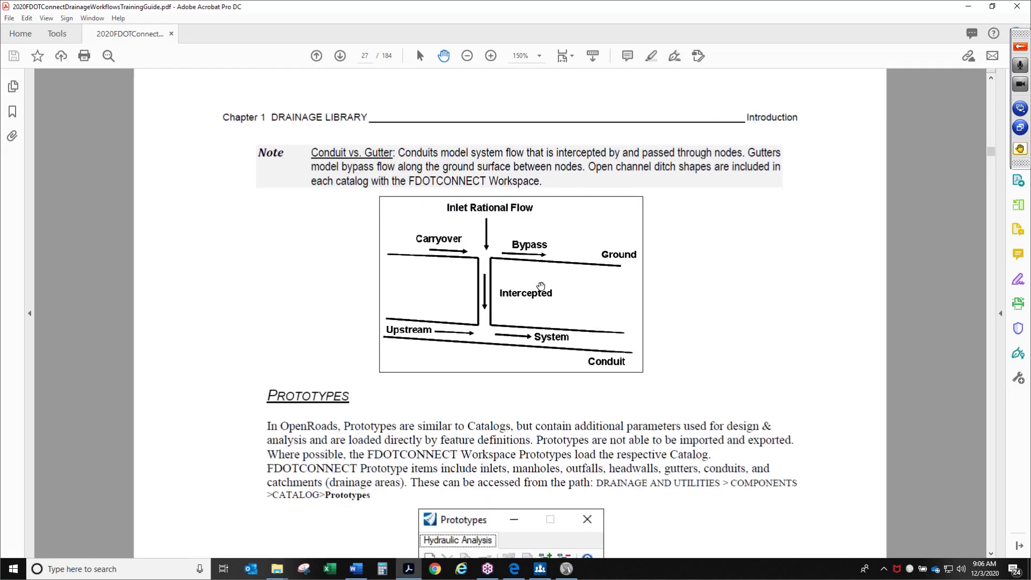
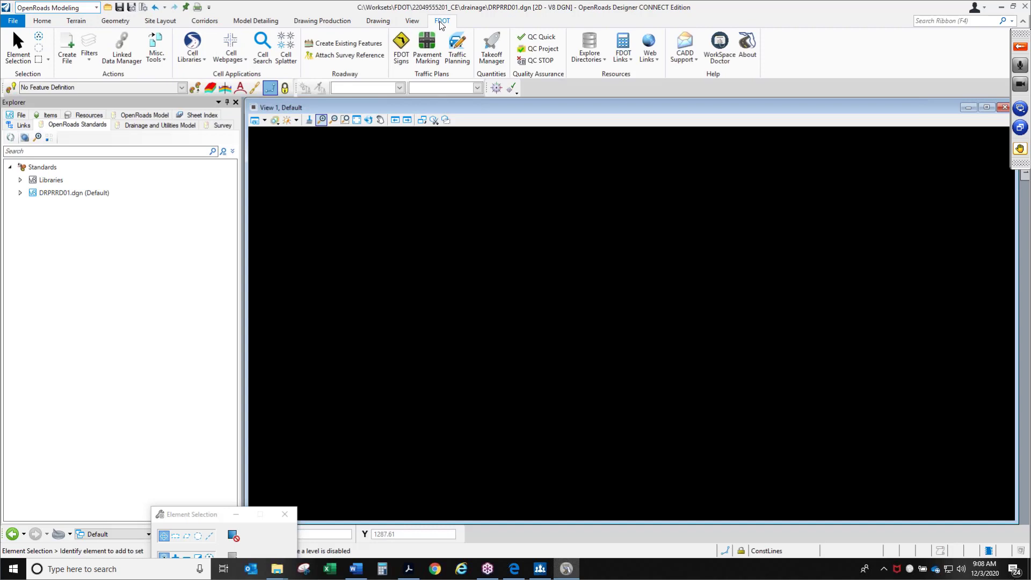
Step: Open Create Template from the corridor tools and start opening a different template library file
click(216, 22)
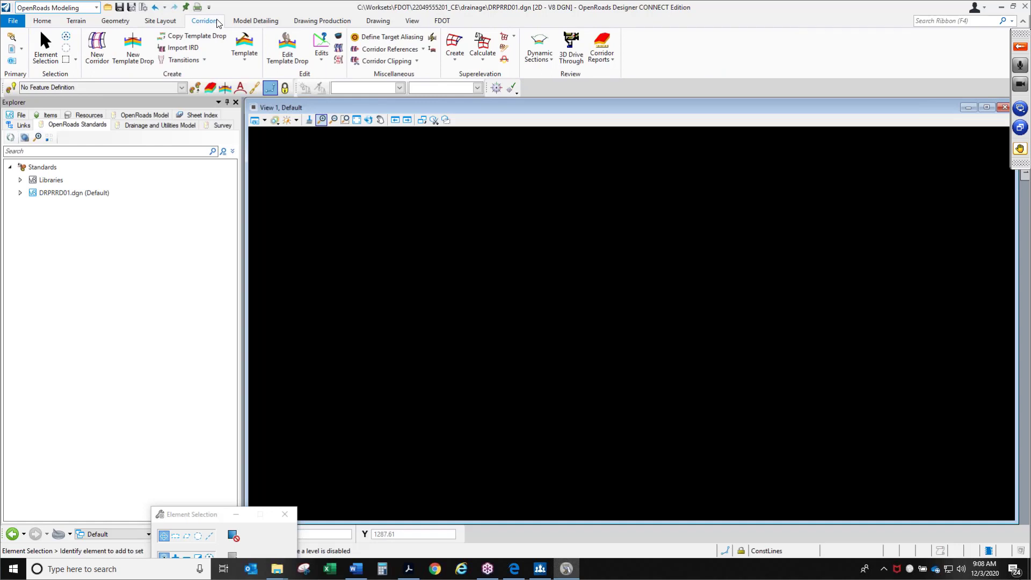
click(236, 59)
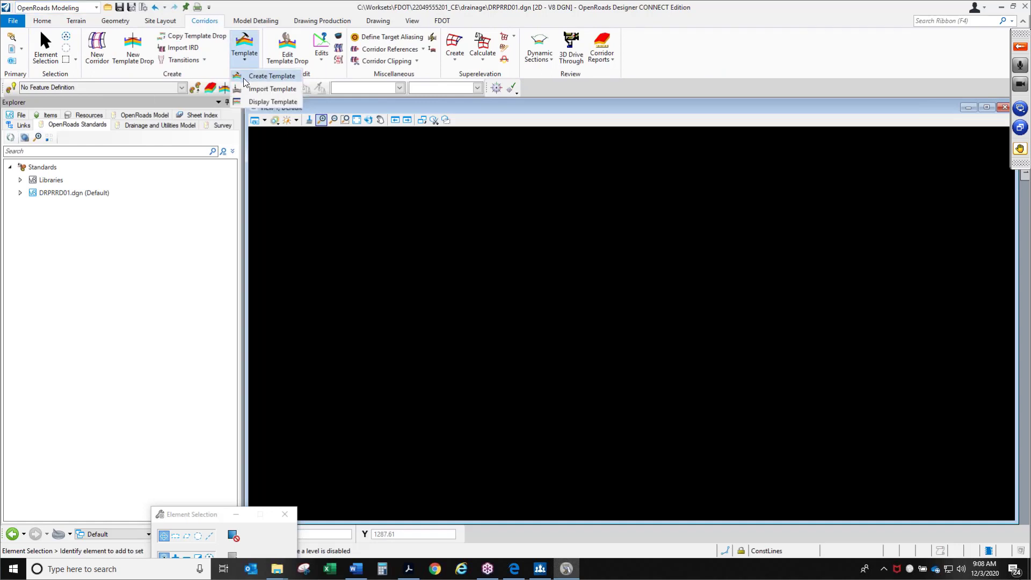
click(243, 79)
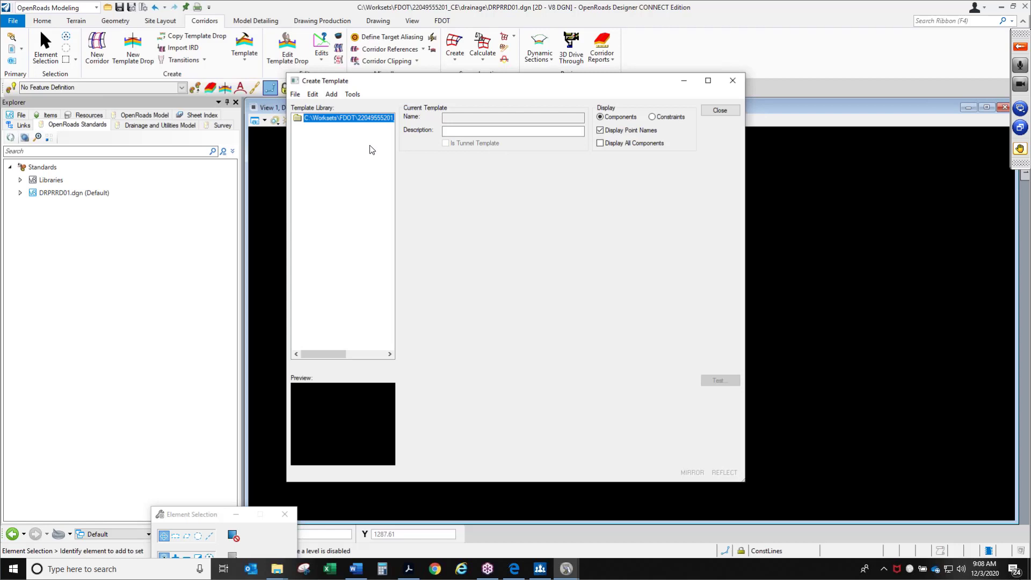
click(350, 119)
click(297, 94)
click(315, 119)
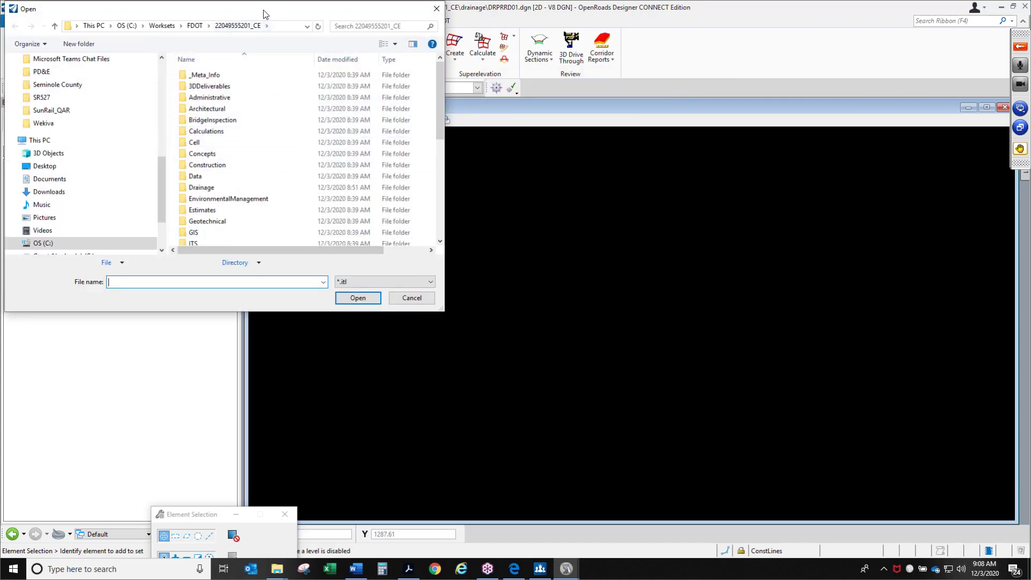
Step: Browse to the C:\FDOTConnect\Organization-Civil\FDOT folder for the template library
drag(265, 9, 435, 121)
click(297, 135)
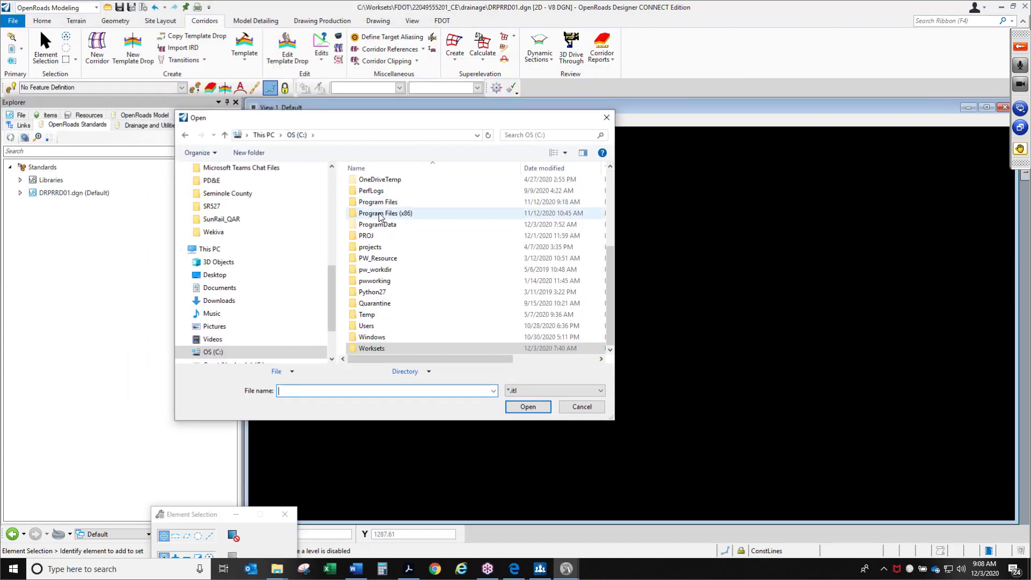
scroll(390, 220, up, 4)
double_click(385, 237)
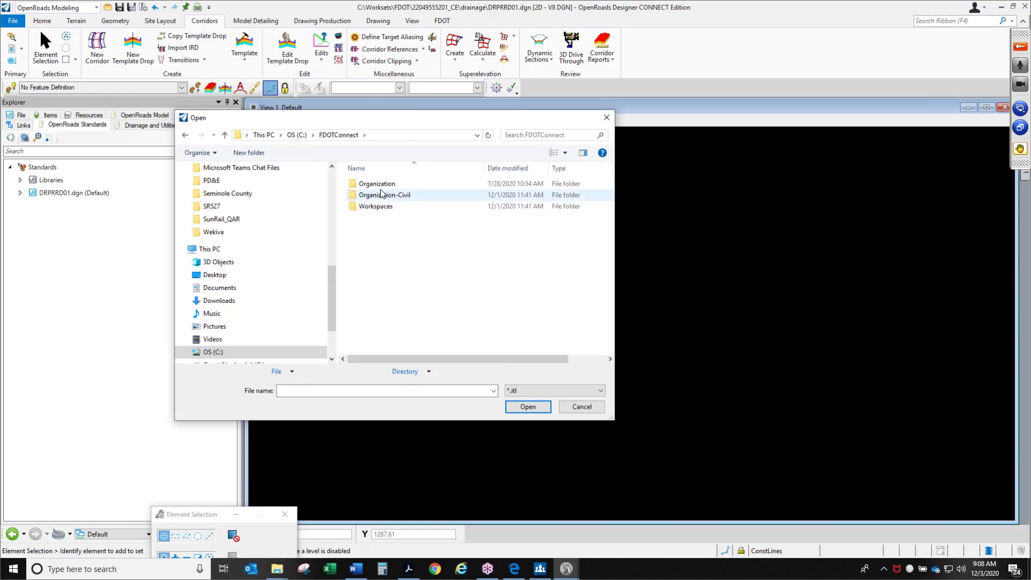
double_click(383, 194)
double_click(381, 184)
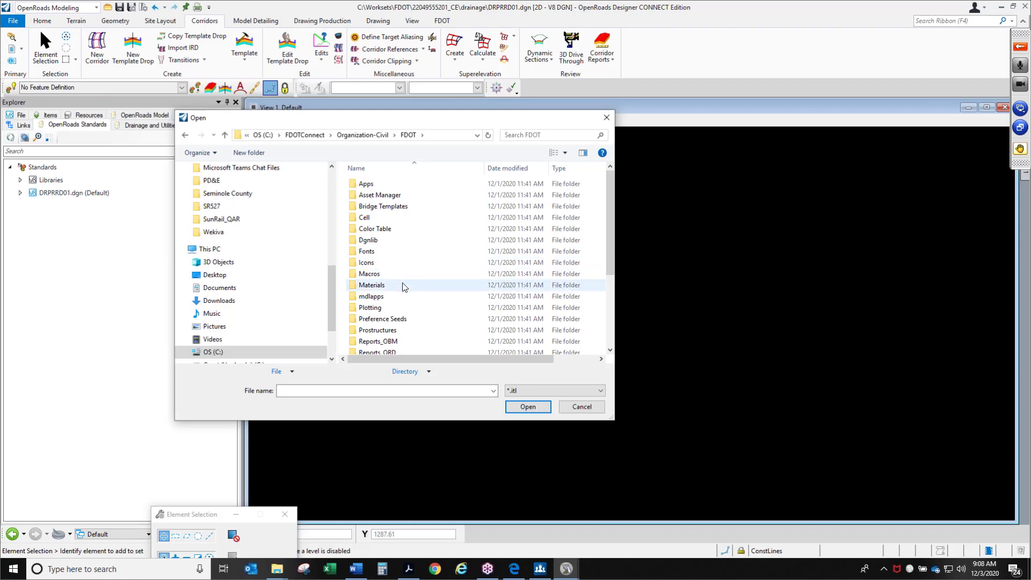
Step: Open CIVIL FDOT ORD.itl from the Template Library folder
scroll(404, 283, down, 1)
scroll(404, 290, down, 3)
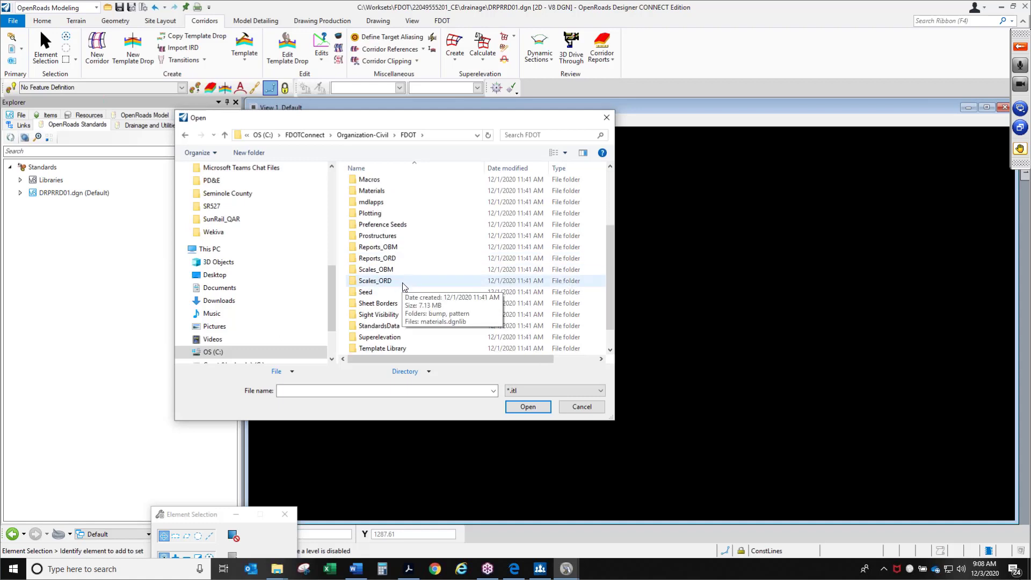
double_click(399, 326)
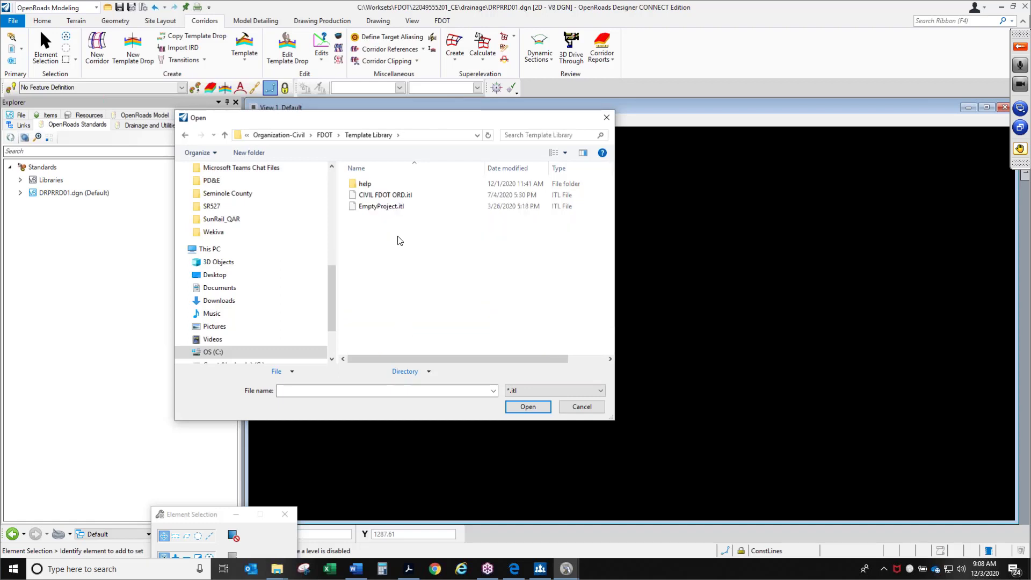
click(398, 196)
click(527, 407)
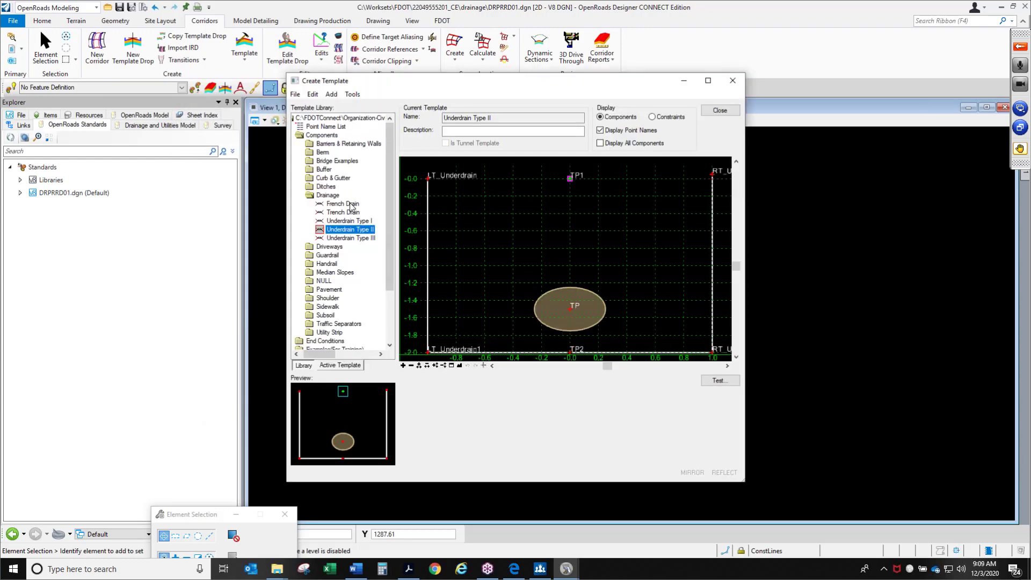
Step: Preview the French Drain template among the Drainage components and move the Create Template window aside
click(344, 204)
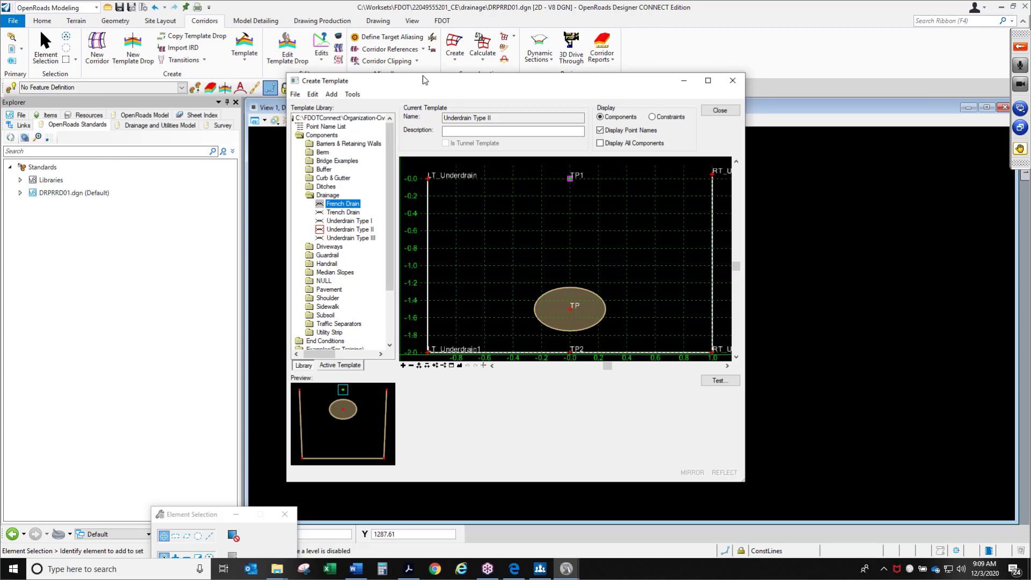
drag(421, 84, 293, 94)
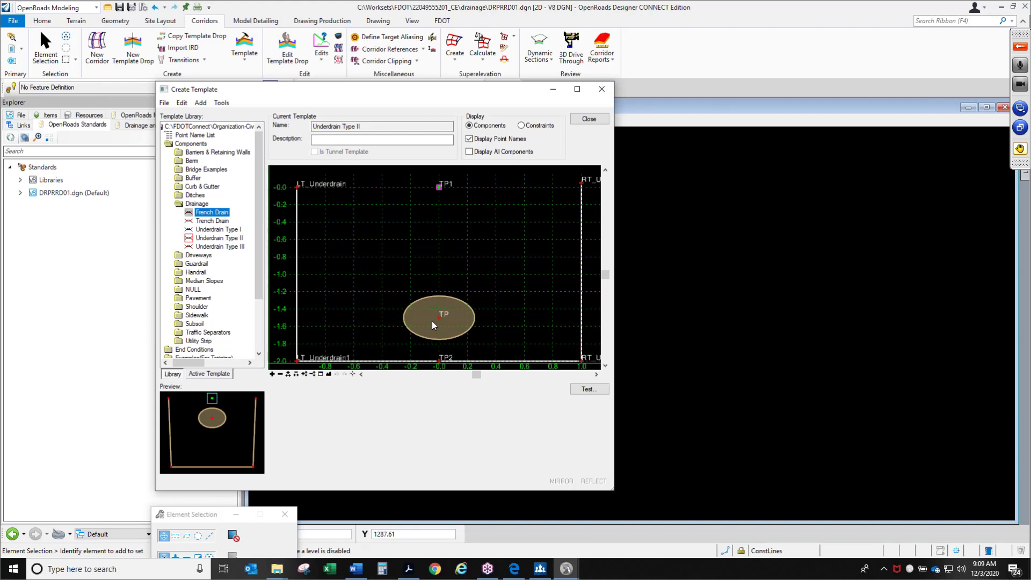
Step: Preview the Trench Drain and Underdrain Type I, II and III templates, and close the Create Template window
click(226, 221)
click(226, 230)
click(224, 239)
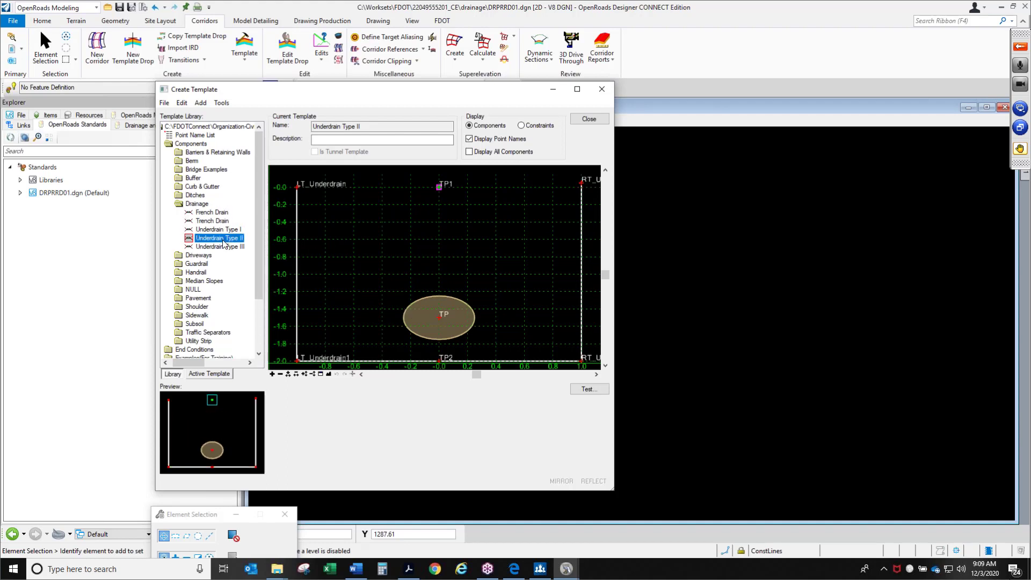
click(219, 247)
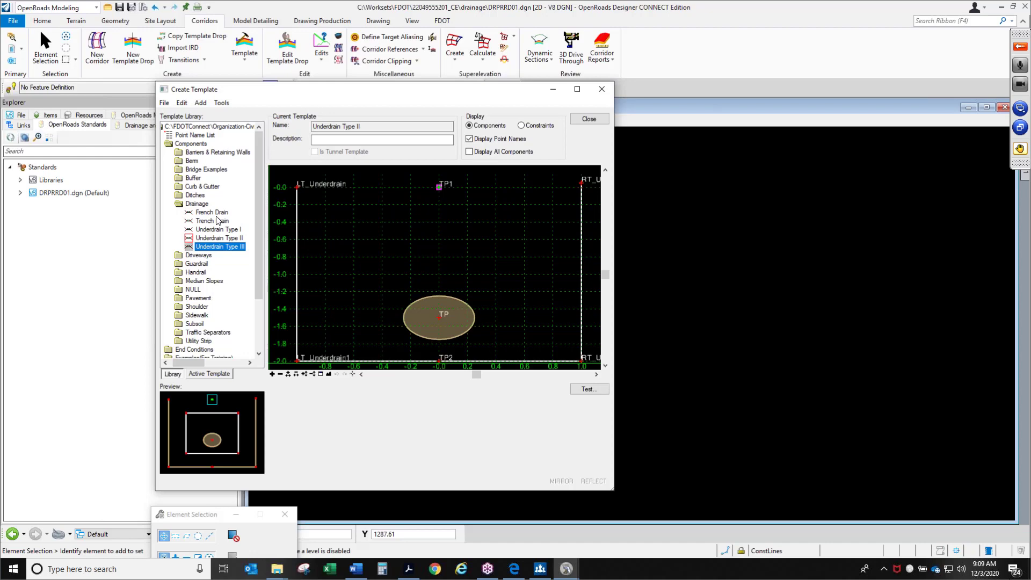
click(584, 122)
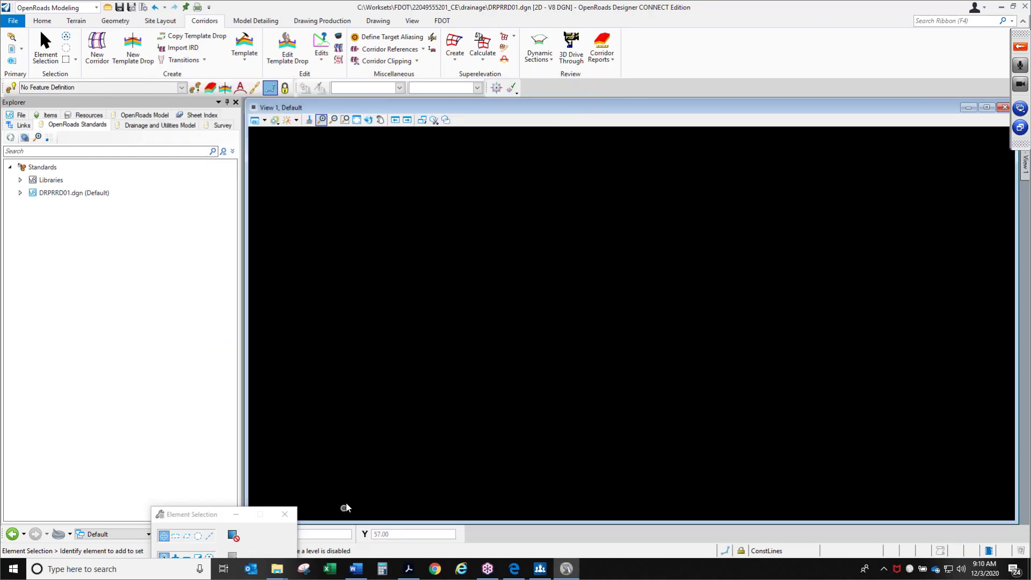
Step: Check the training guide briefly in Adobe Acrobat, and switch the OpenRoads Designer workflow to Drainage and Utilities
click(409, 568)
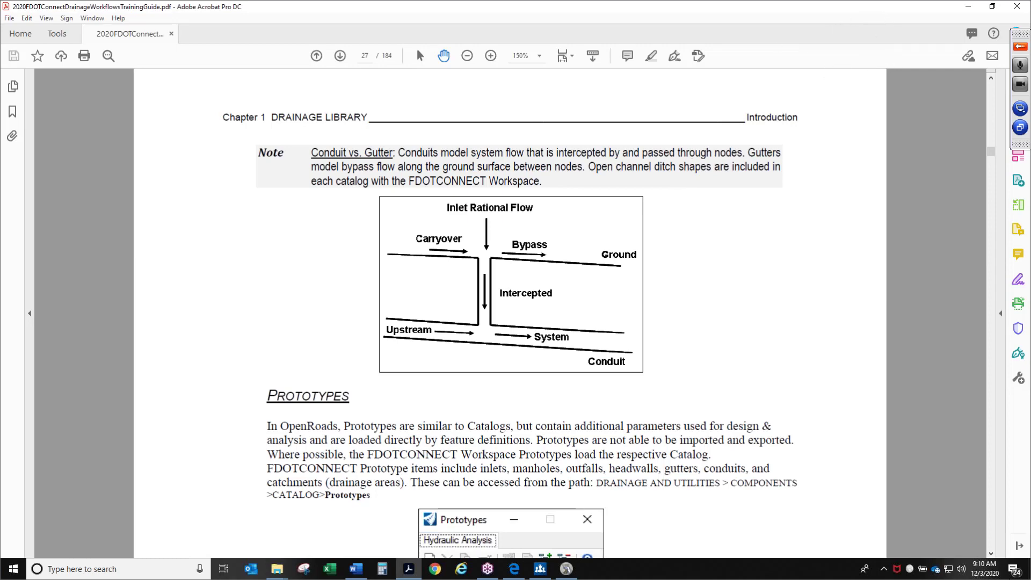
click(971, 8)
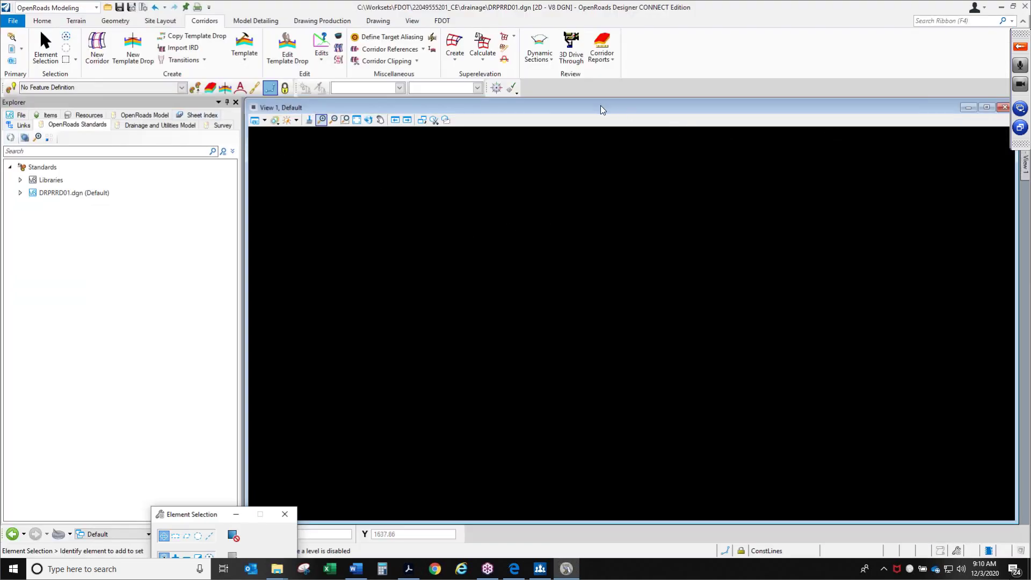
click(64, 8)
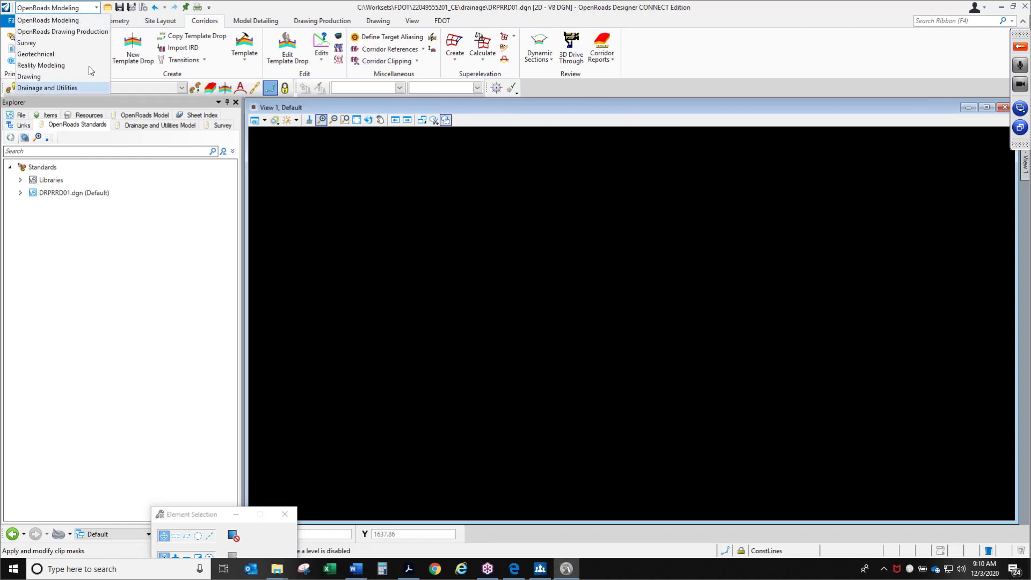
click(59, 88)
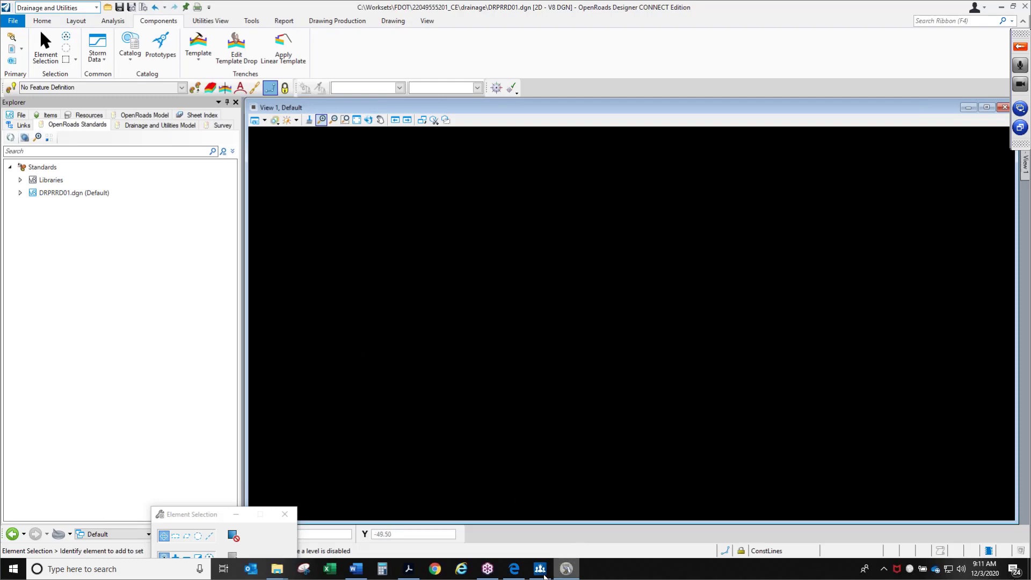
Step: Switch to the training guide in Adobe Acrobat to read the Conduit vs. Gutter note
mouse_move(409, 571)
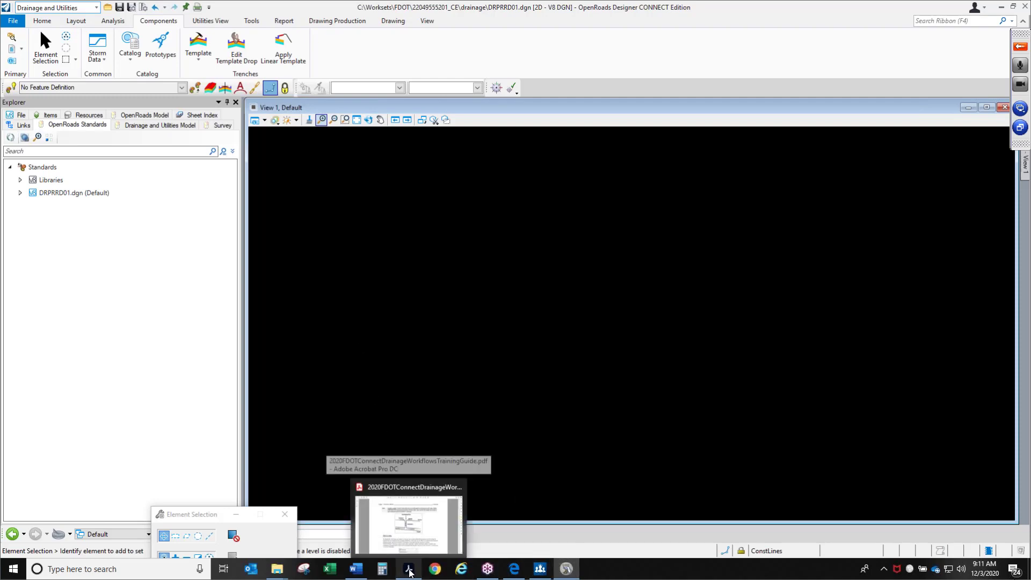
click(409, 572)
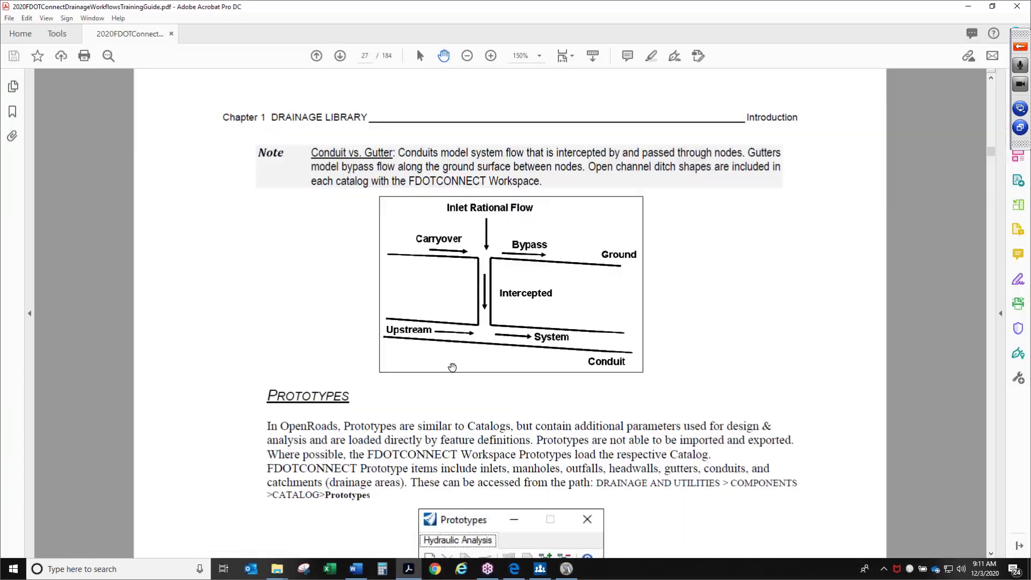
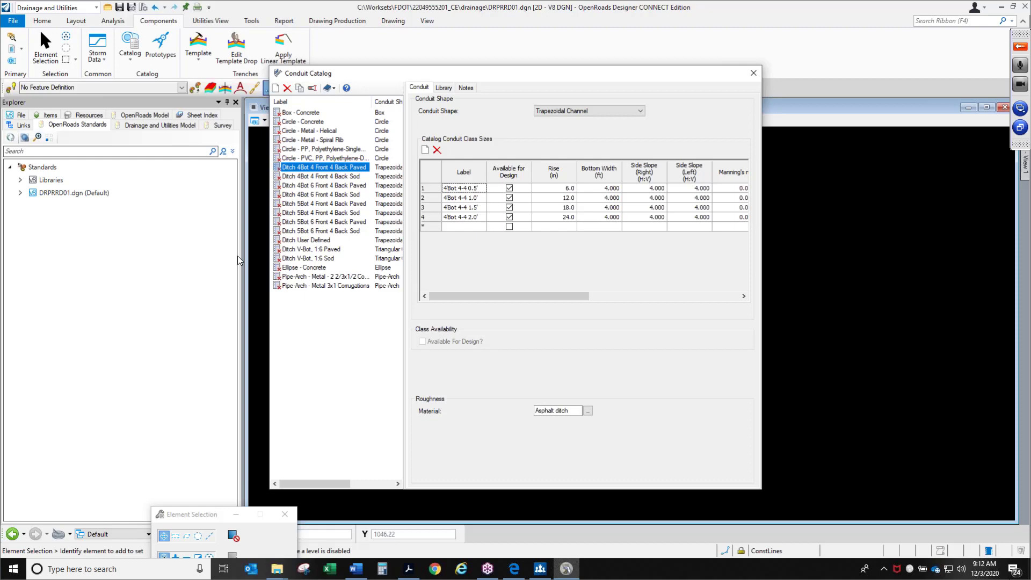
Step: Close the Conduit Catalog and review the Gutter Catalog entries with the Label column widened to show full names
click(753, 73)
click(130, 58)
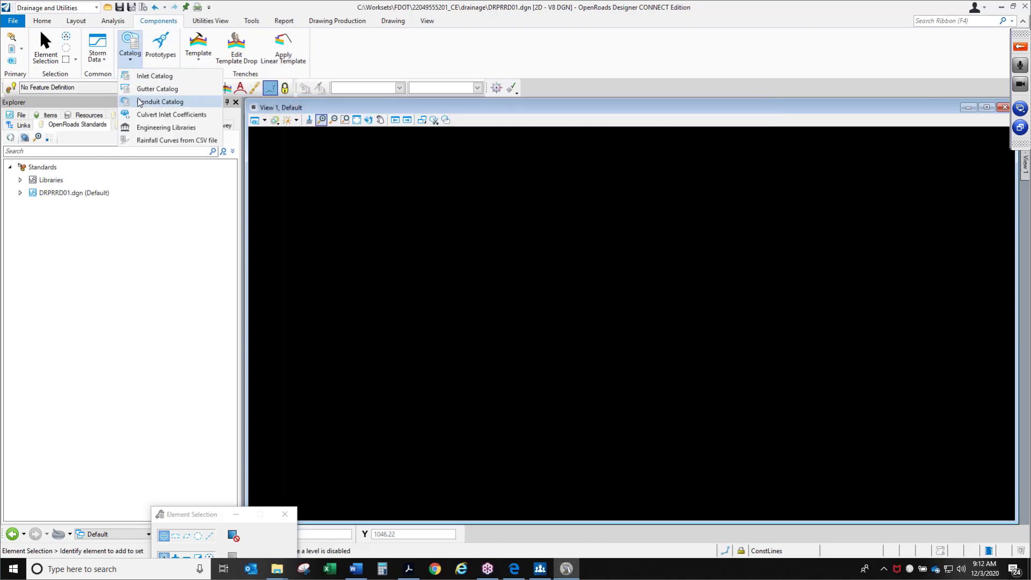
click(167, 89)
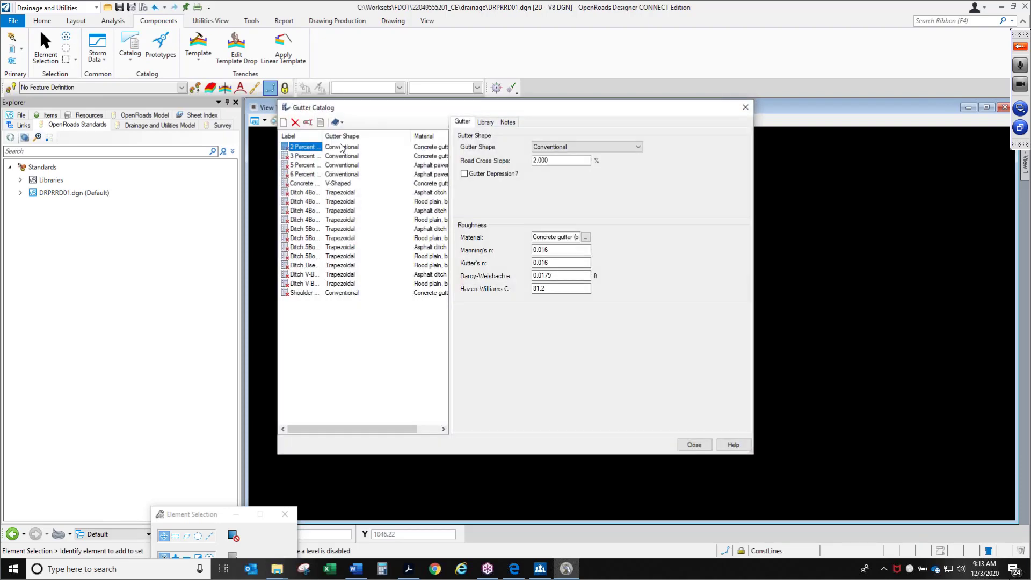
drag(322, 136, 375, 136)
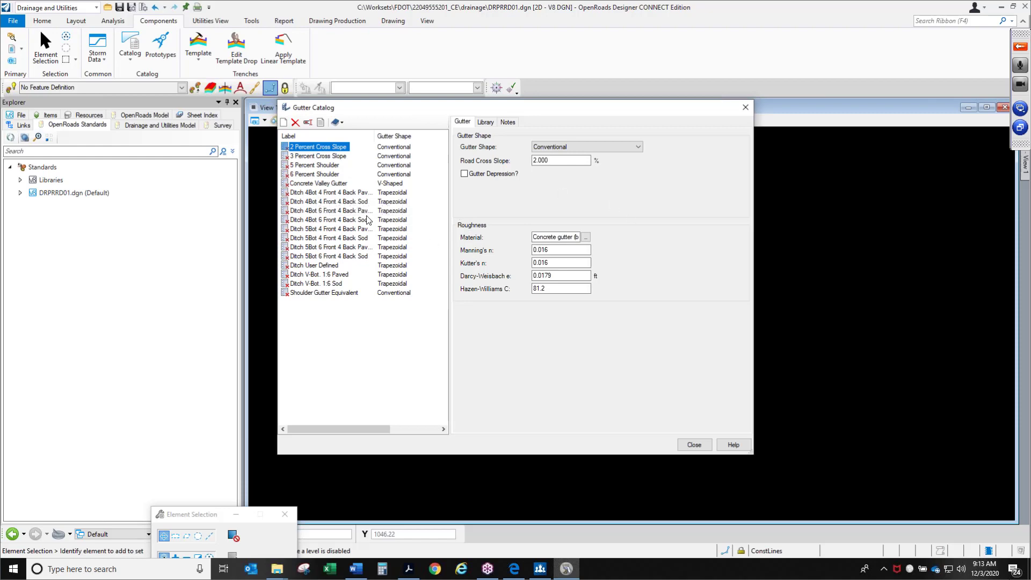
click(748, 107)
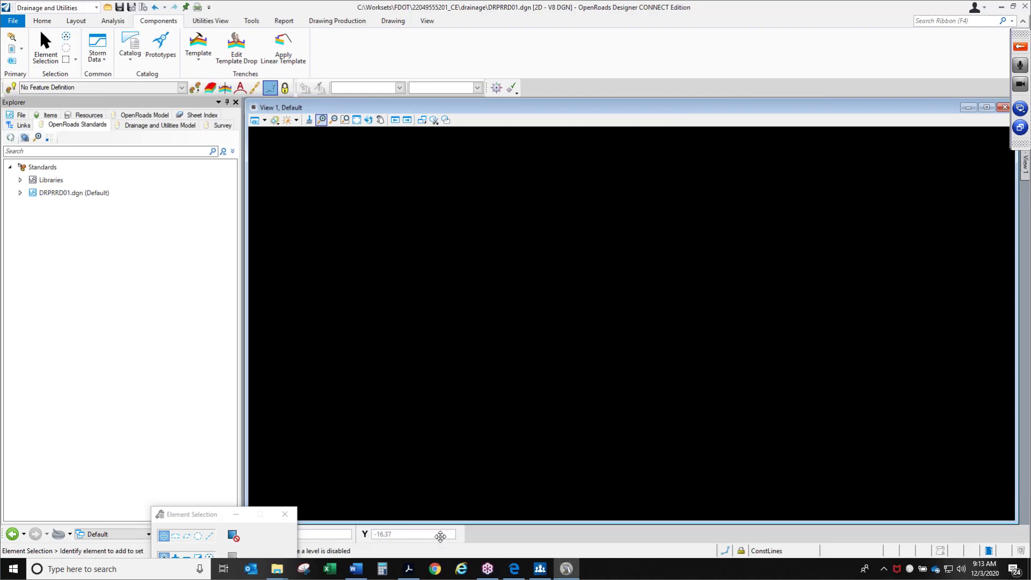
Step: Read the Prototypes section on page 27 of the training guide in Adobe Acrobat at 125% zoom
click(411, 570)
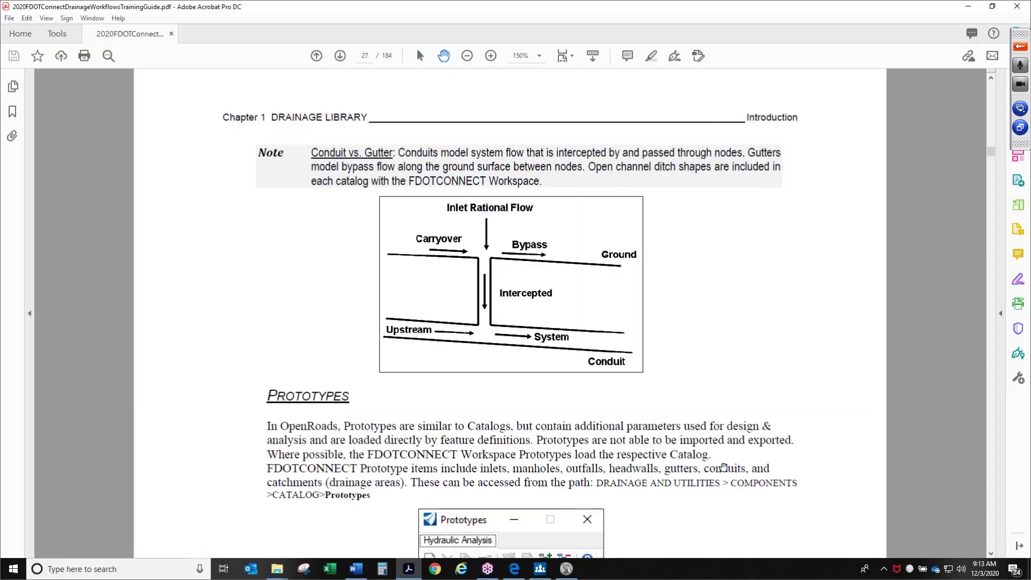
scroll(703, 283, down, 5)
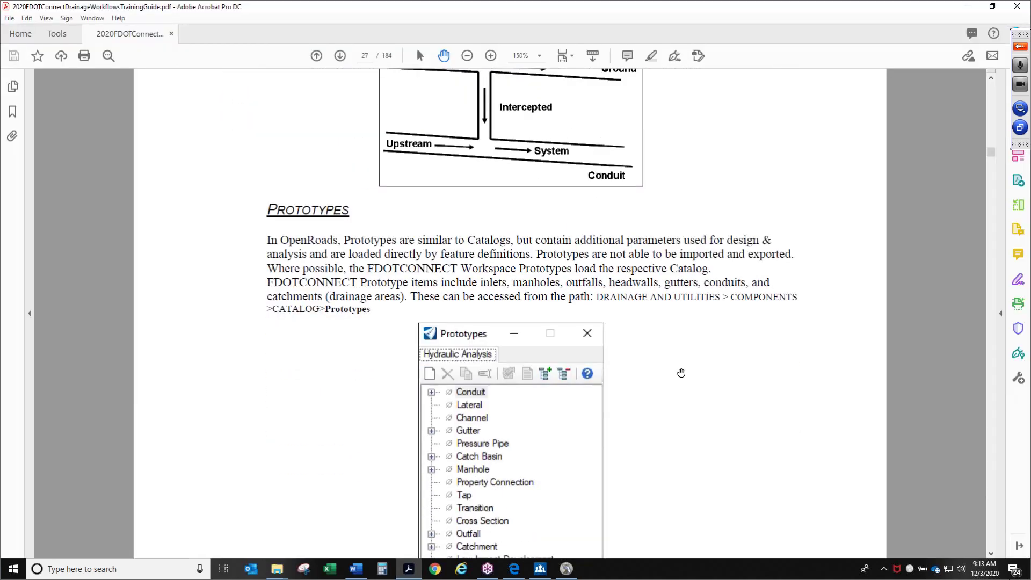
drag(685, 361, 684, 316)
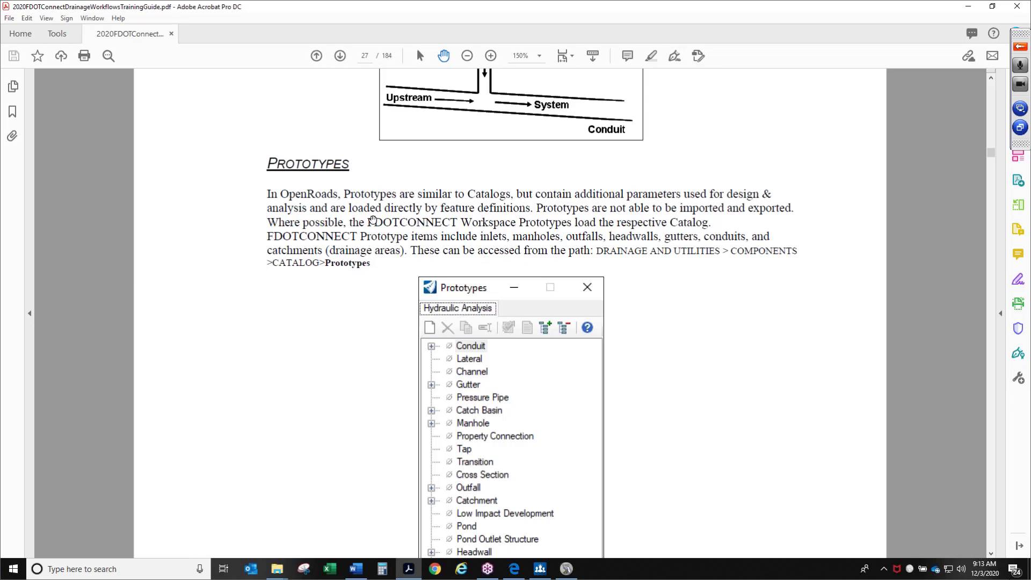
scroll(672, 298, down, 2)
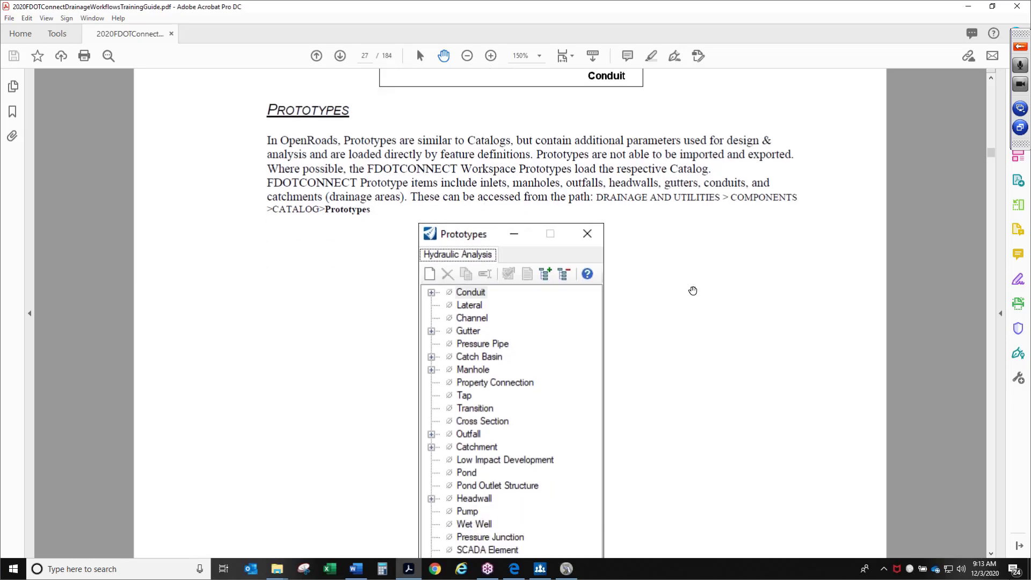
click(467, 56)
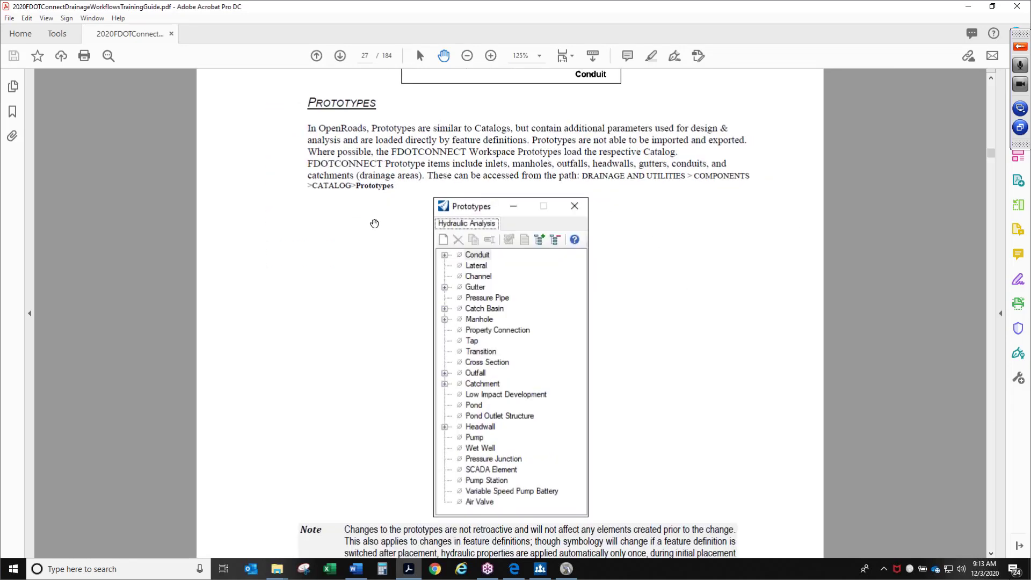
scroll(661, 298, down, 1)
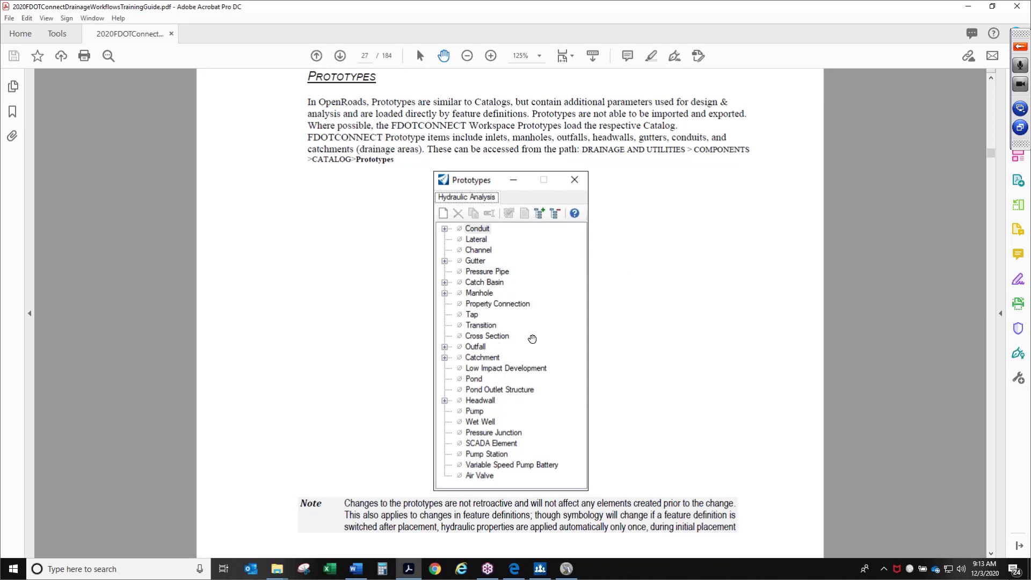
scroll(637, 376, down, 1)
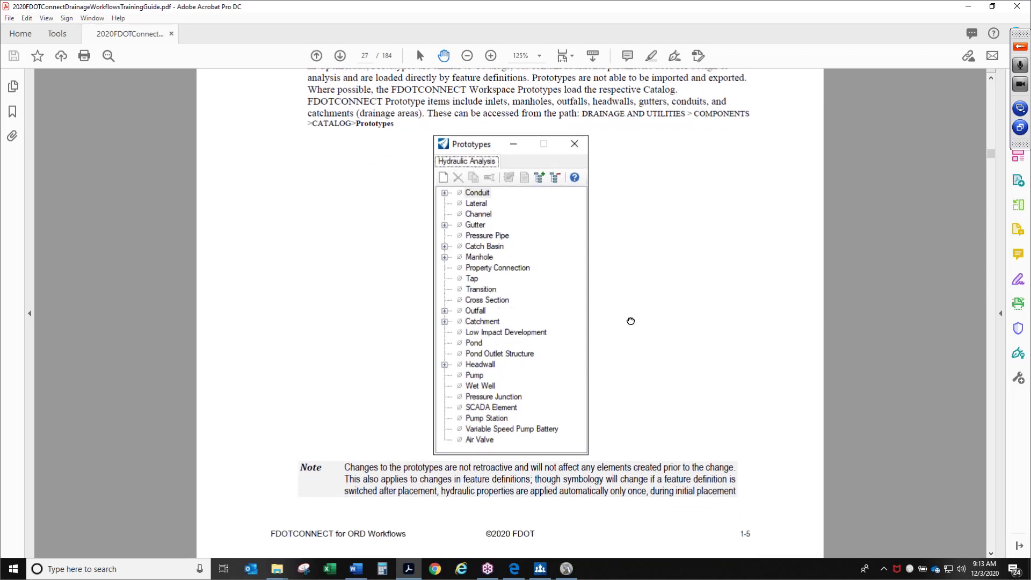
scroll(631, 320, up, 1)
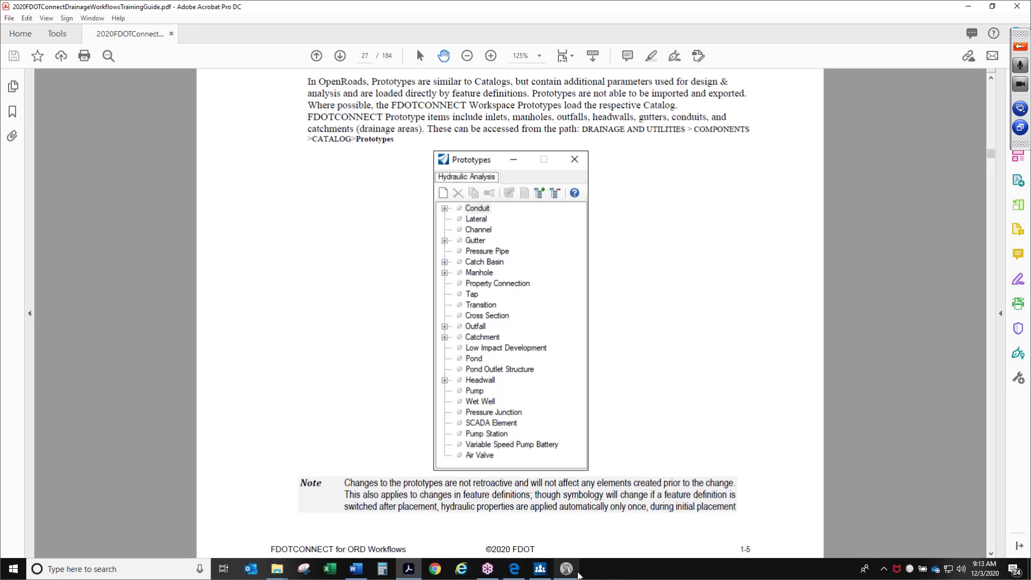
Step: Switch back to OpenRoads Designer, open the Prototypes window and move it fully into view
click(575, 572)
click(161, 53)
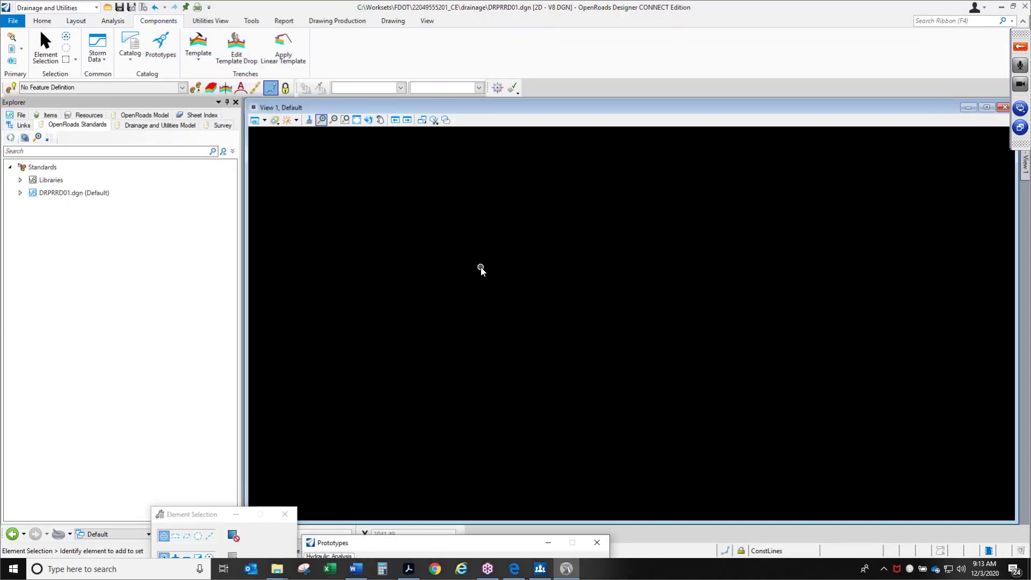
drag(365, 543, 391, 162)
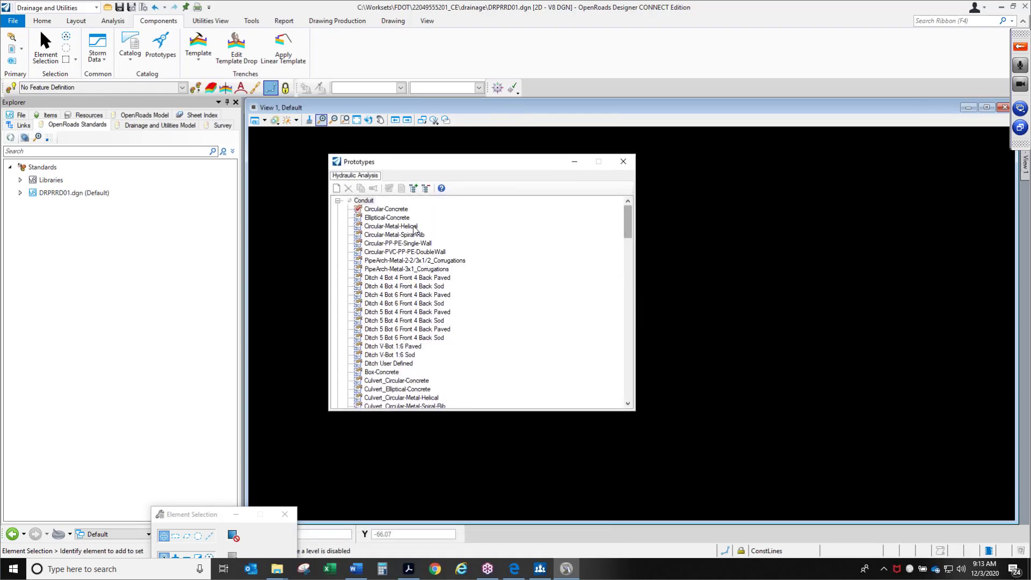
Step: Collapse the Conduit, Gutter, Catch Basin, Outfall, Catchment, Headwall and Manhole categories to review the list of prototype types
click(337, 200)
click(337, 243)
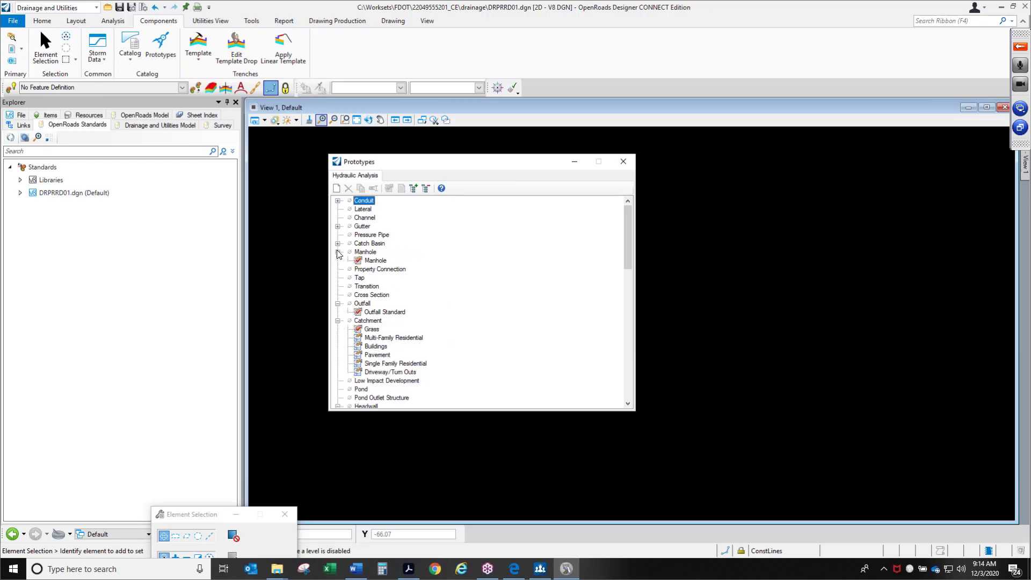
click(337, 304)
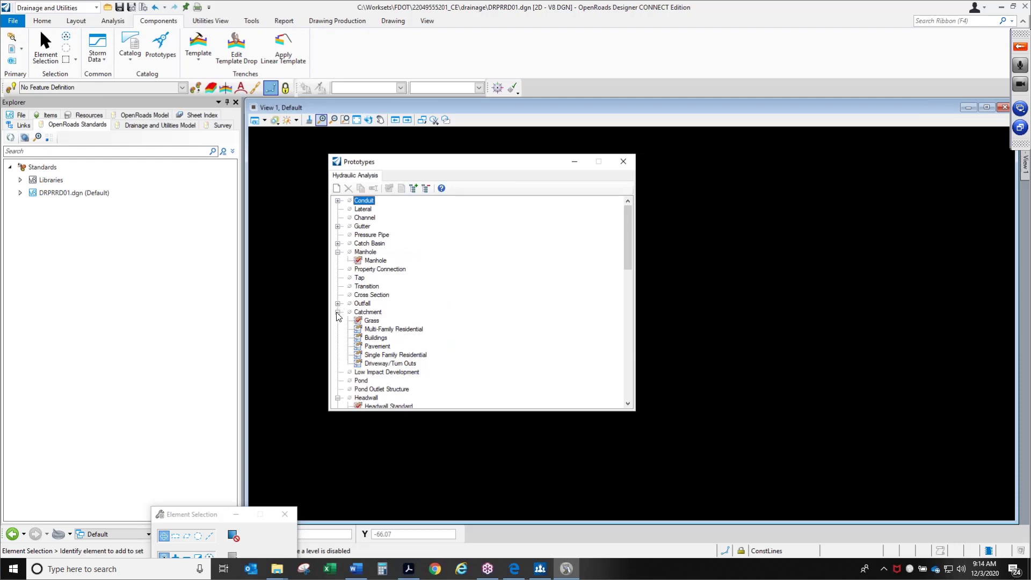
click(338, 312)
click(337, 346)
scroll(350, 359, down, 1)
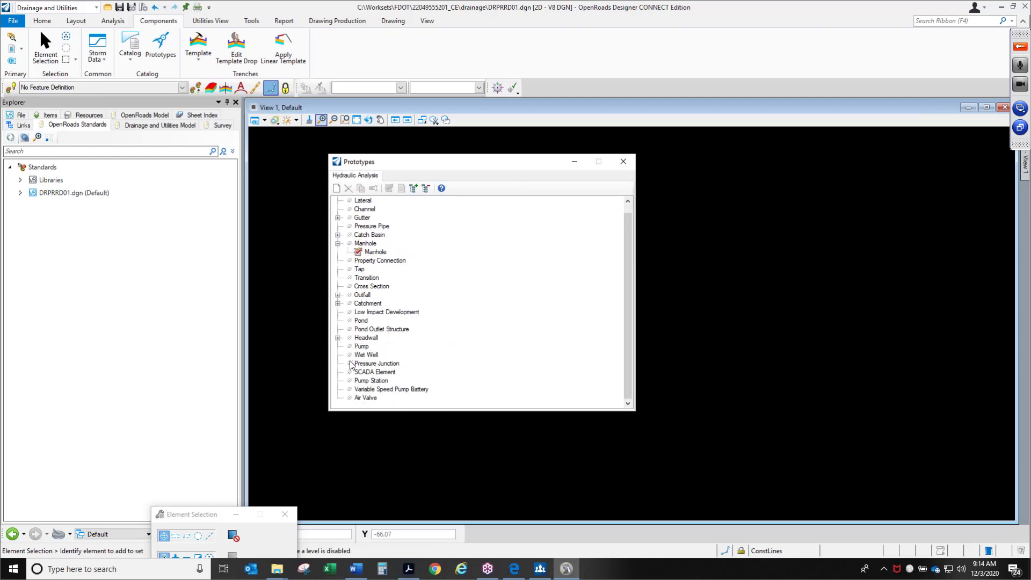
scroll(404, 309, up, 1)
click(338, 252)
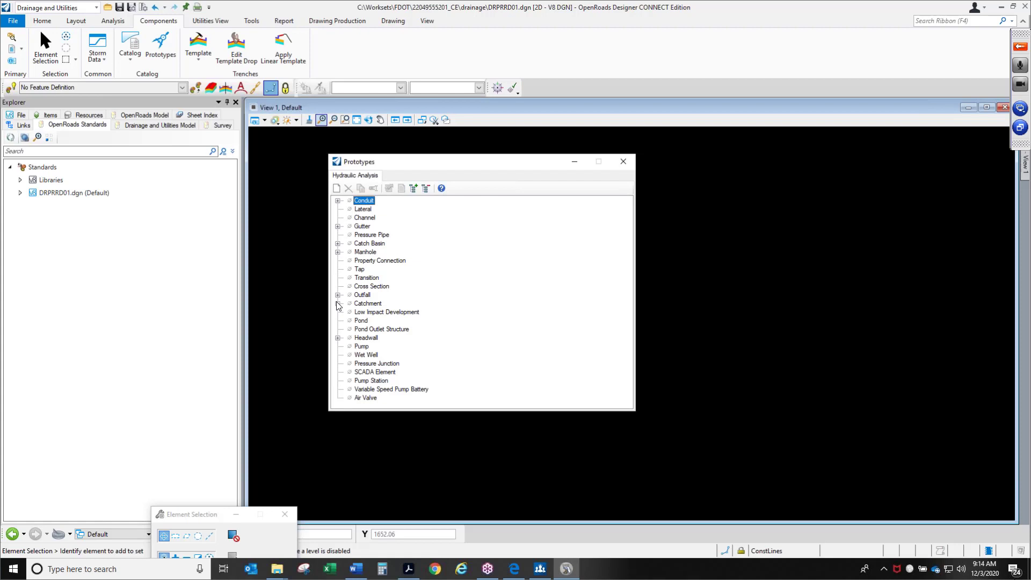
Step: Open the properties of the Circular-Concrete conduit prototype and move the Properties window fully into view
click(339, 201)
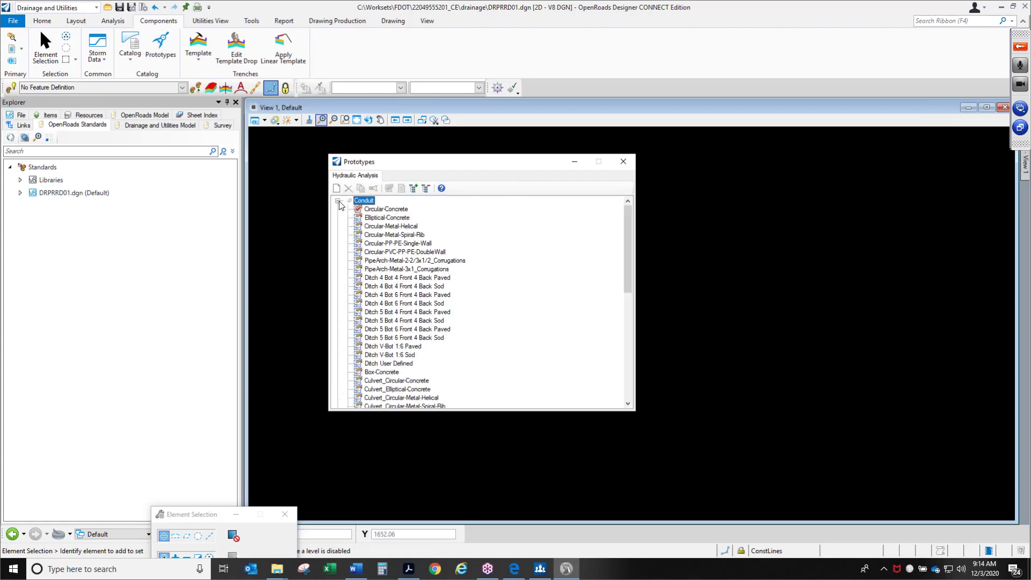
double_click(398, 209)
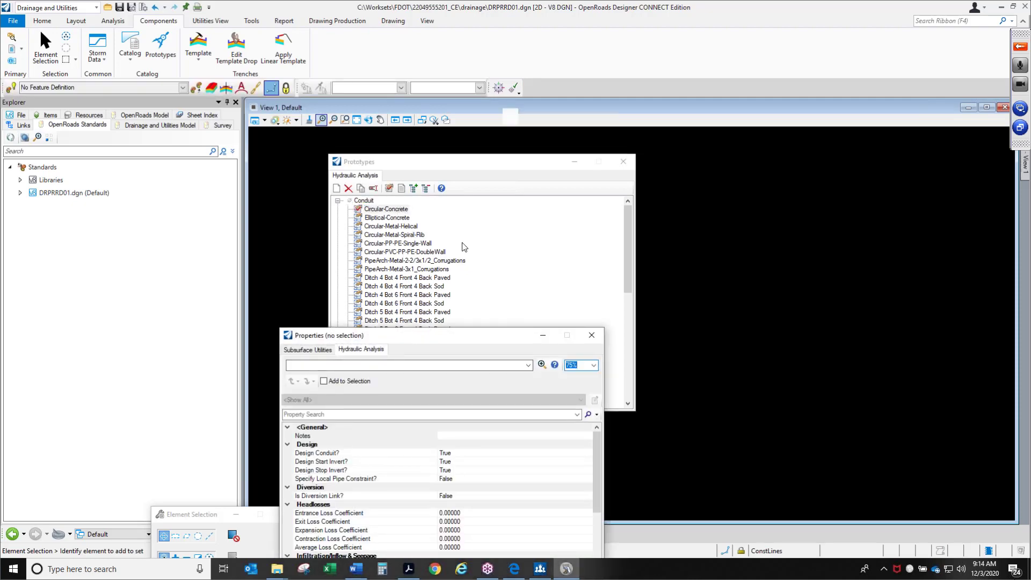
drag(408, 333, 459, 107)
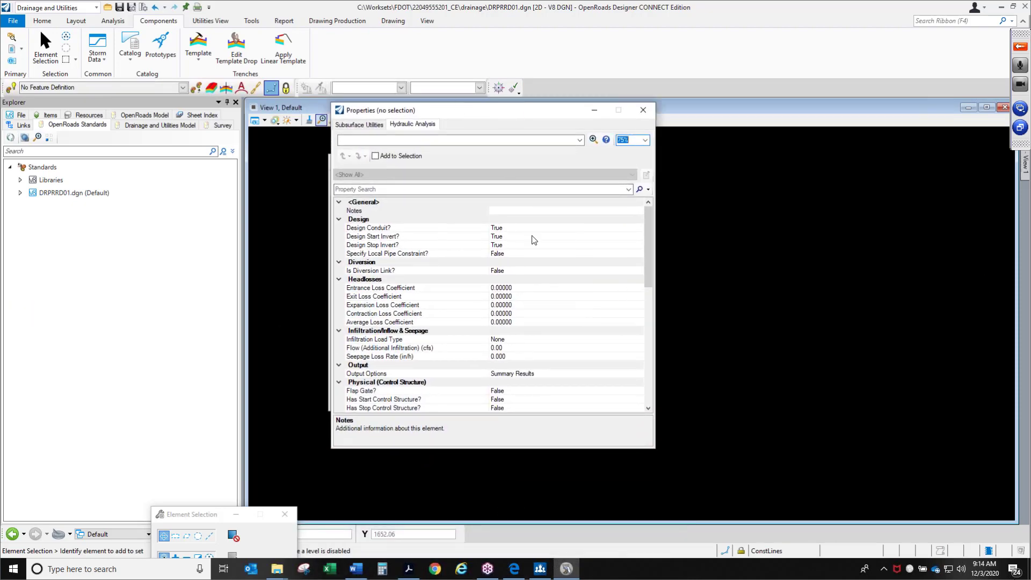
Step: Set Design Start Invert to False for the Circular-Concrete prototype and review its headloss, output and culvert properties
click(375, 229)
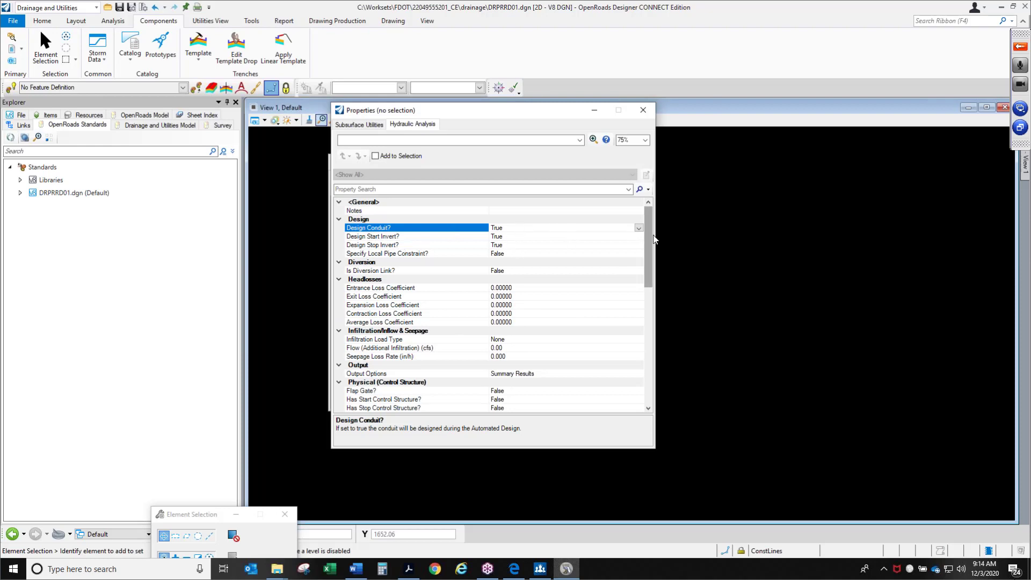
click(619, 236)
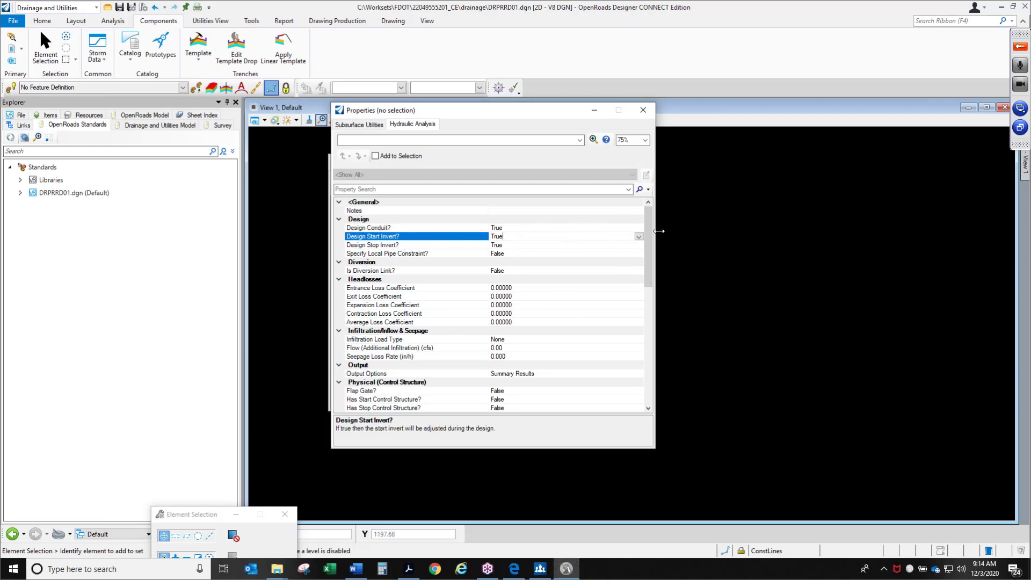
scroll(576, 355, down, 2)
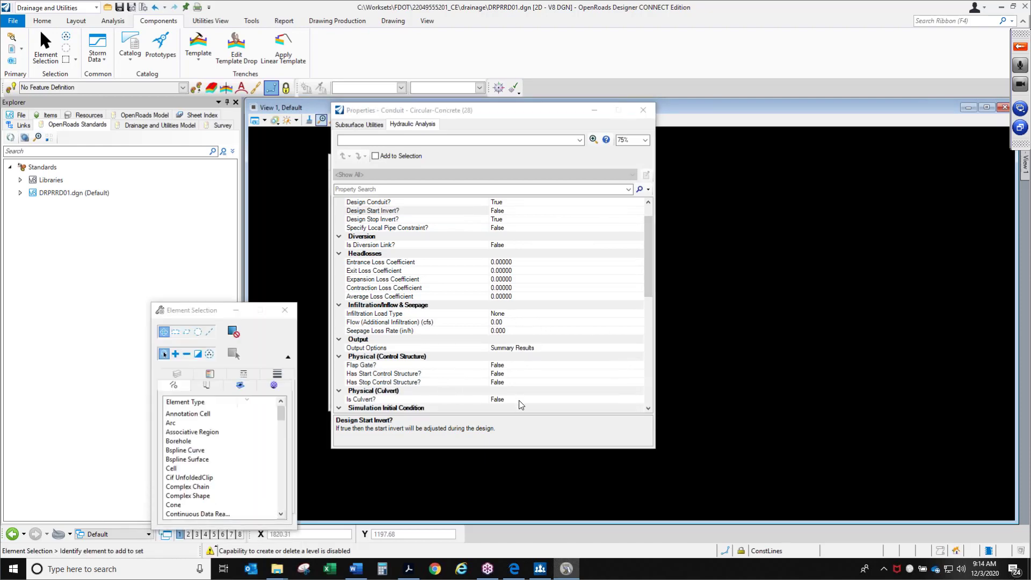
scroll(421, 337, down, 1)
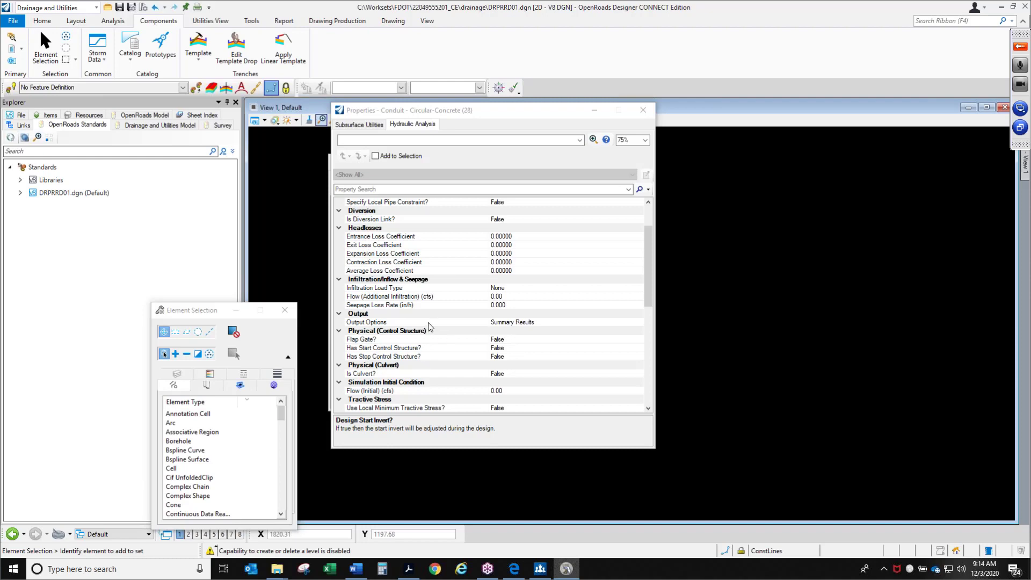
Step: Review the water quality, FDOT_Quantities and physical properties of the Circular-Concrete conduit prototype and close its properties
drag(649, 298, 651, 382)
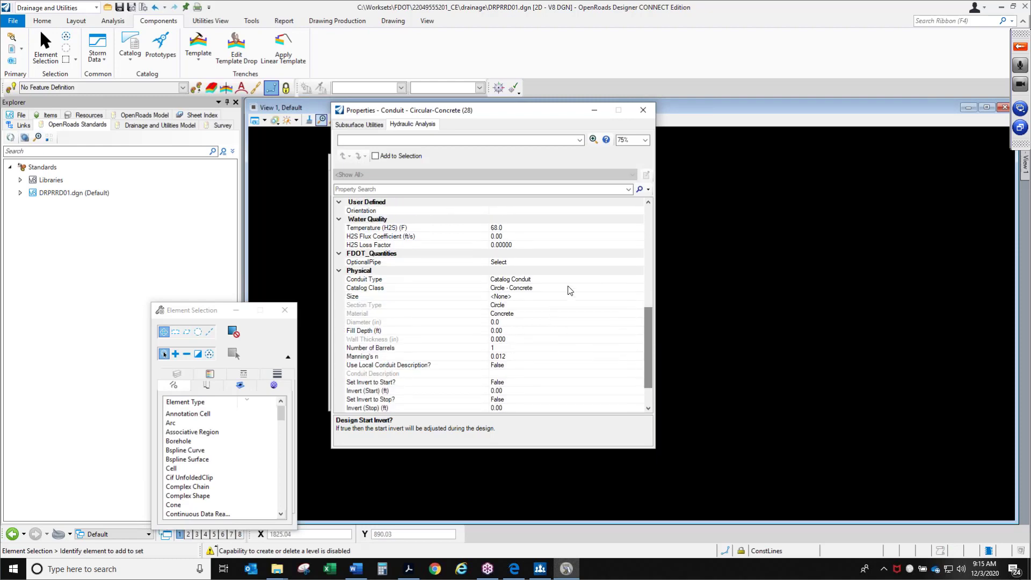
scroll(520, 341, down, 2)
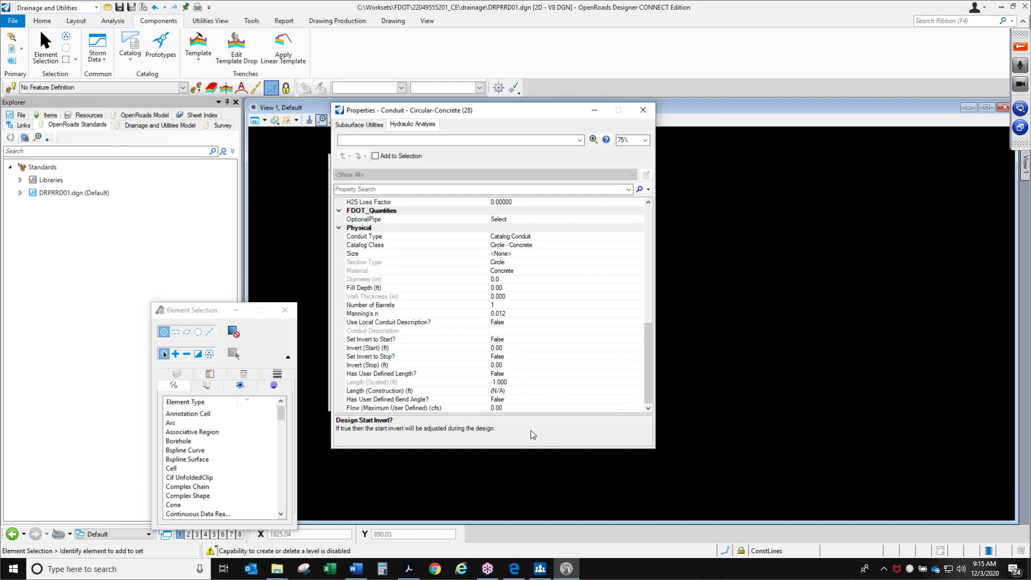
click(644, 110)
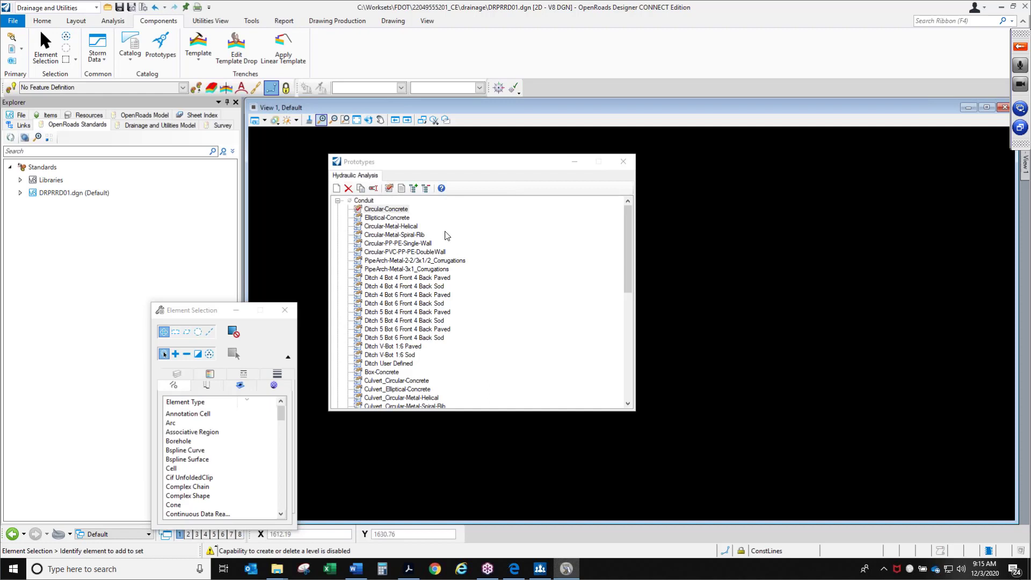
Step: Open the Ditch 4 Bot 4 Front 4 Back Paved conduit prototype, review its design and physical properties, and close them
drag(630, 259, 628, 282)
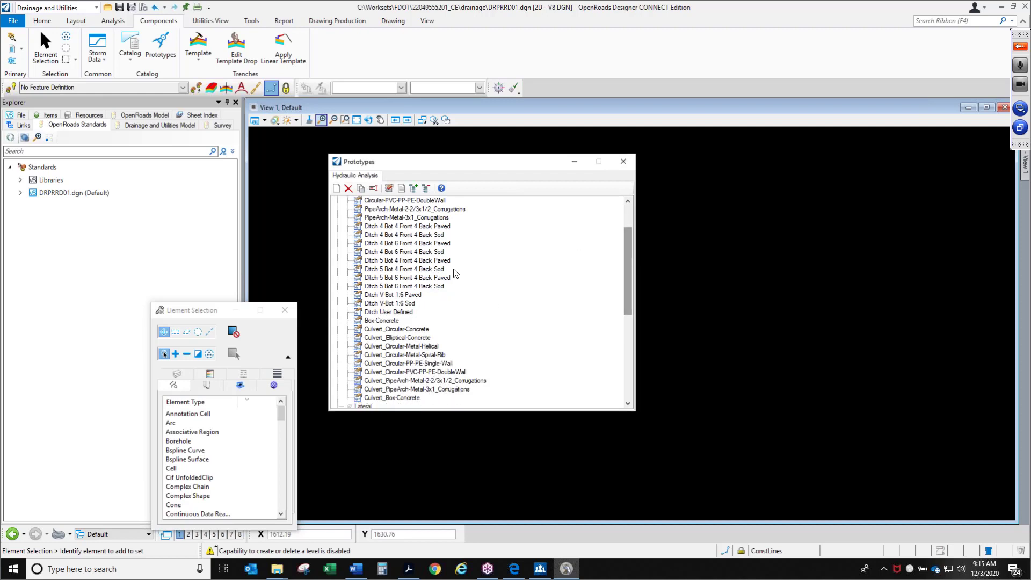
click(405, 227)
double_click(448, 228)
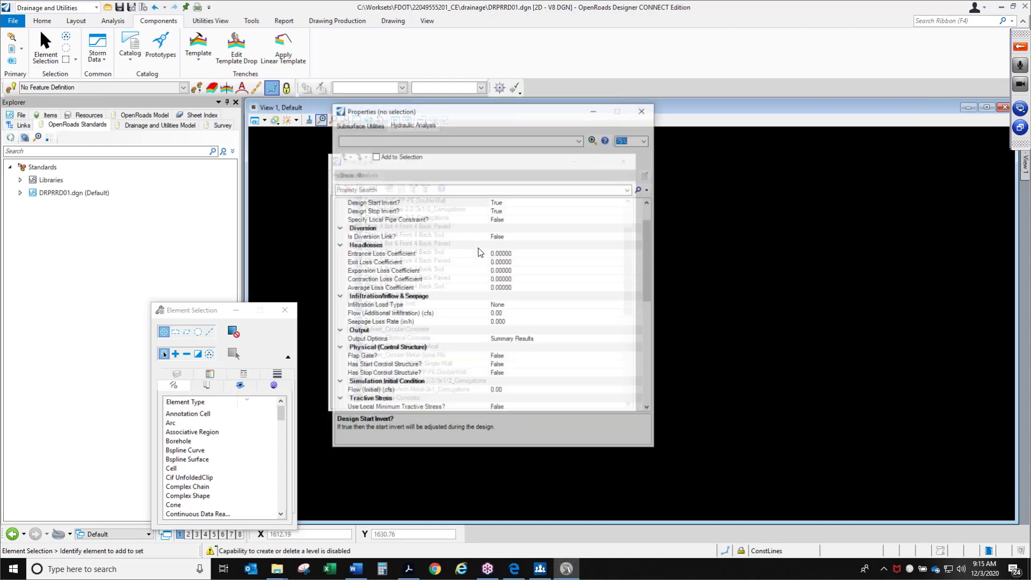
drag(645, 273, 649, 326)
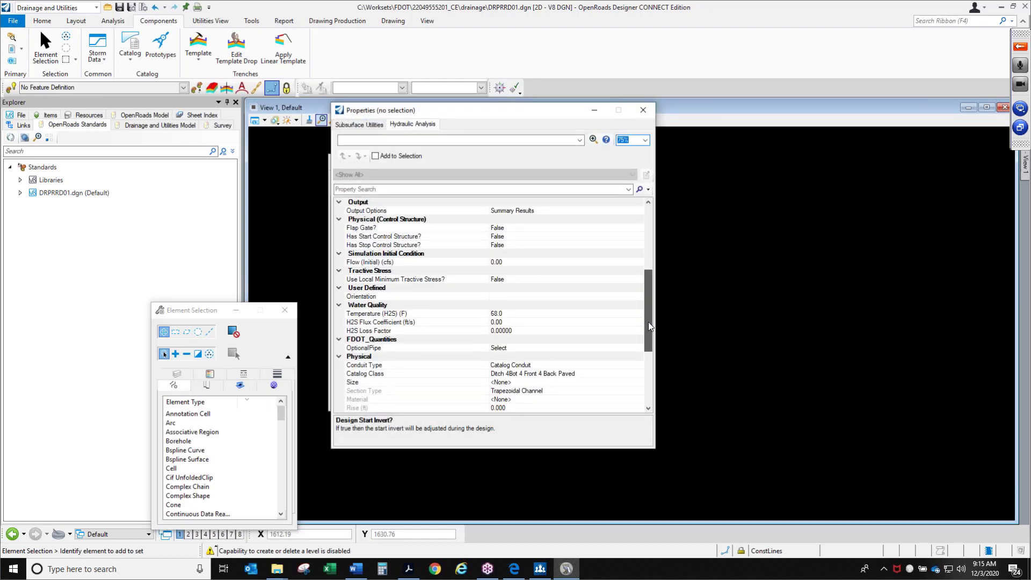
scroll(649, 322, up, 6)
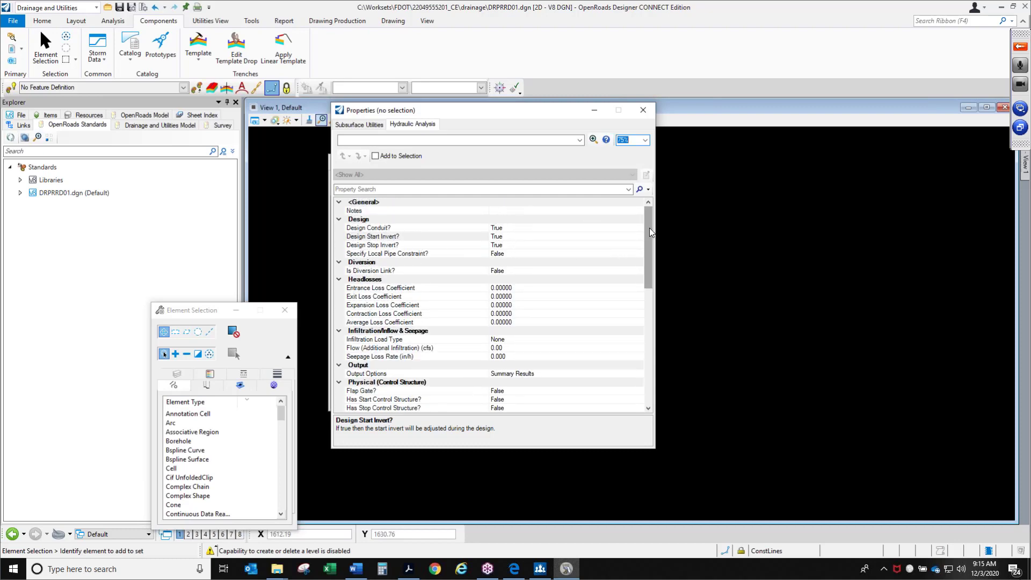
drag(650, 231, 641, 337)
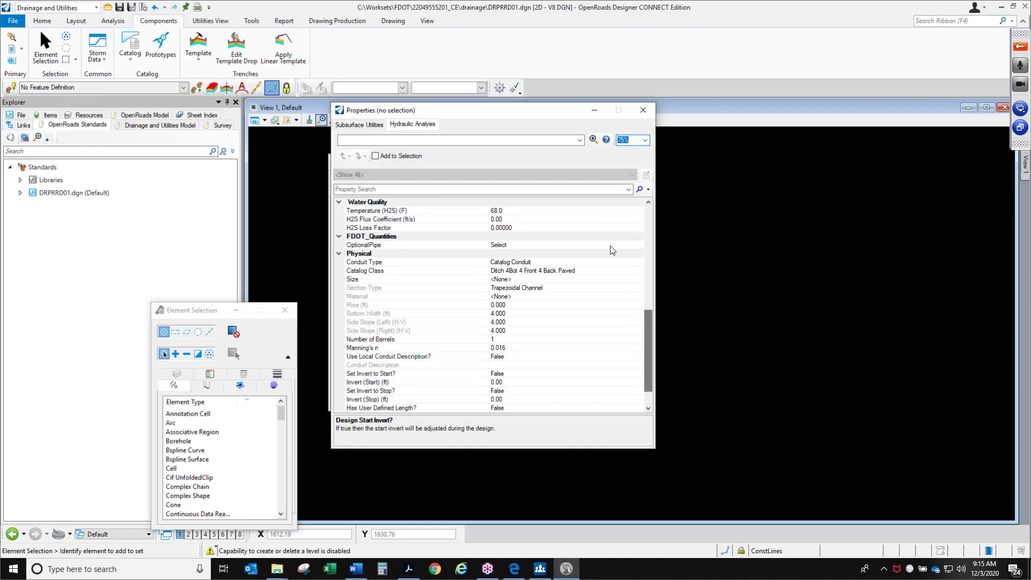
click(644, 110)
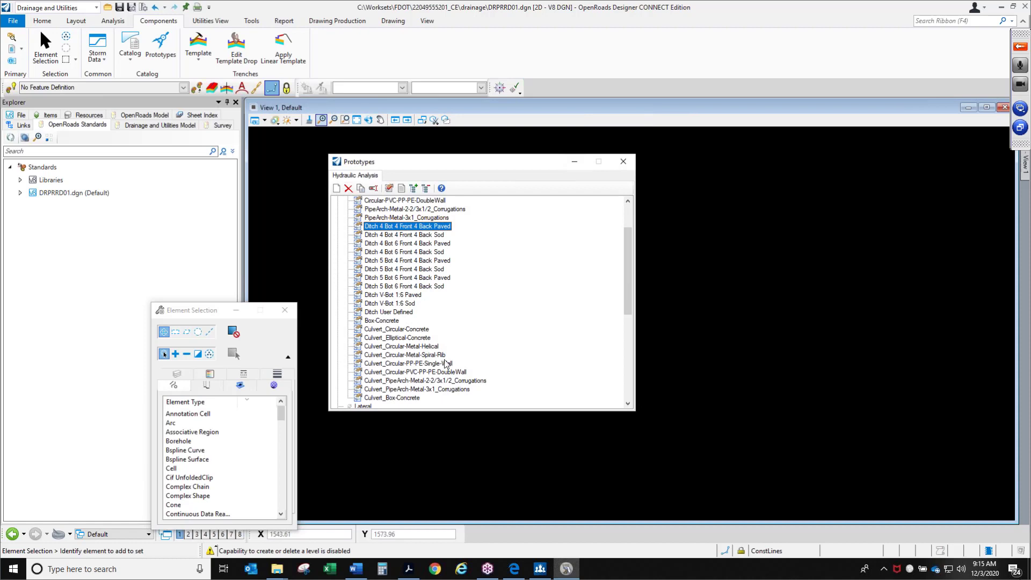
Step: Expand the Gutter category and review its cross slope, shoulder and ditch prototypes
scroll(444, 365, down, 3)
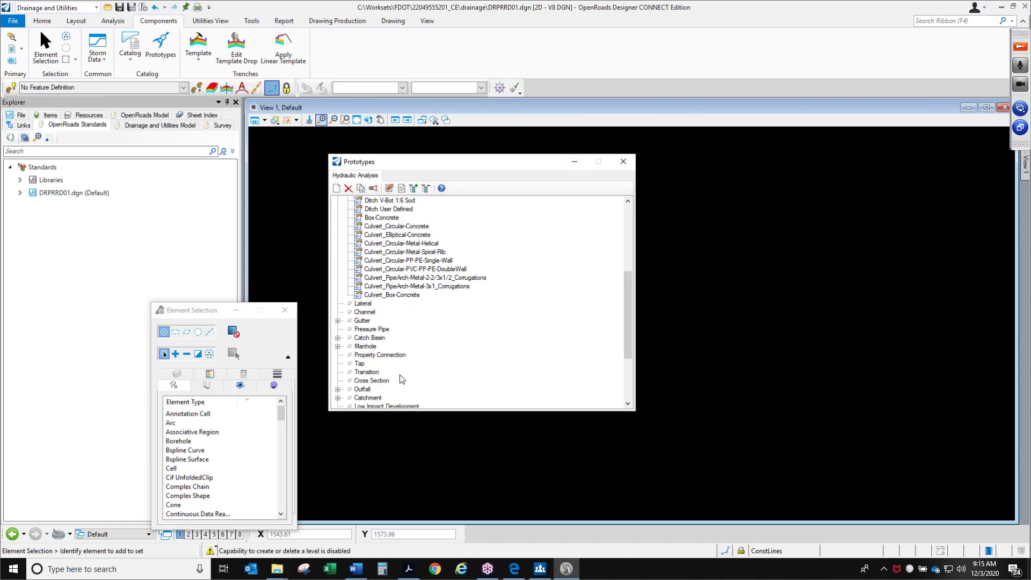
click(337, 322)
scroll(430, 295, down, 2)
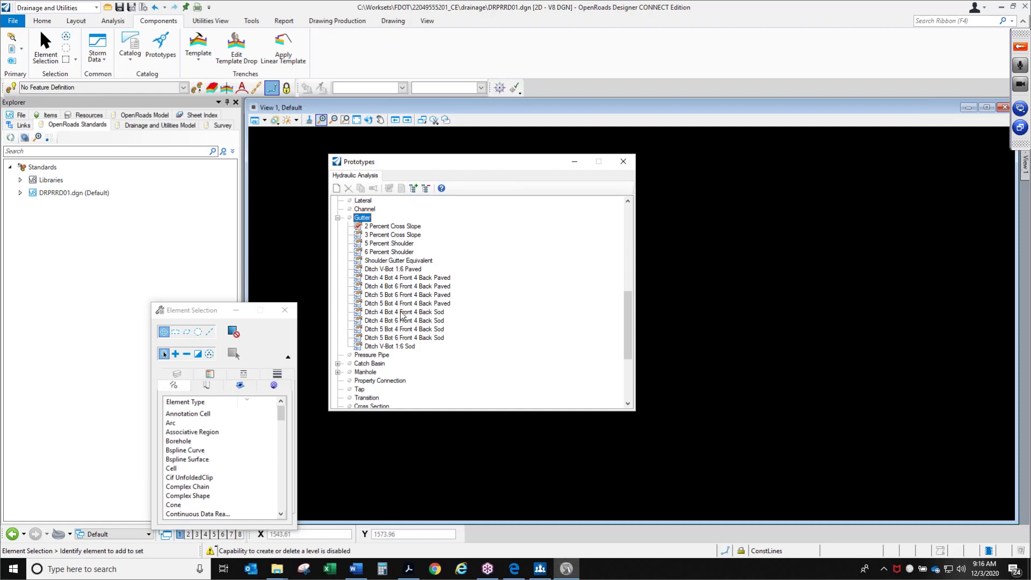
scroll(406, 313, down, 1)
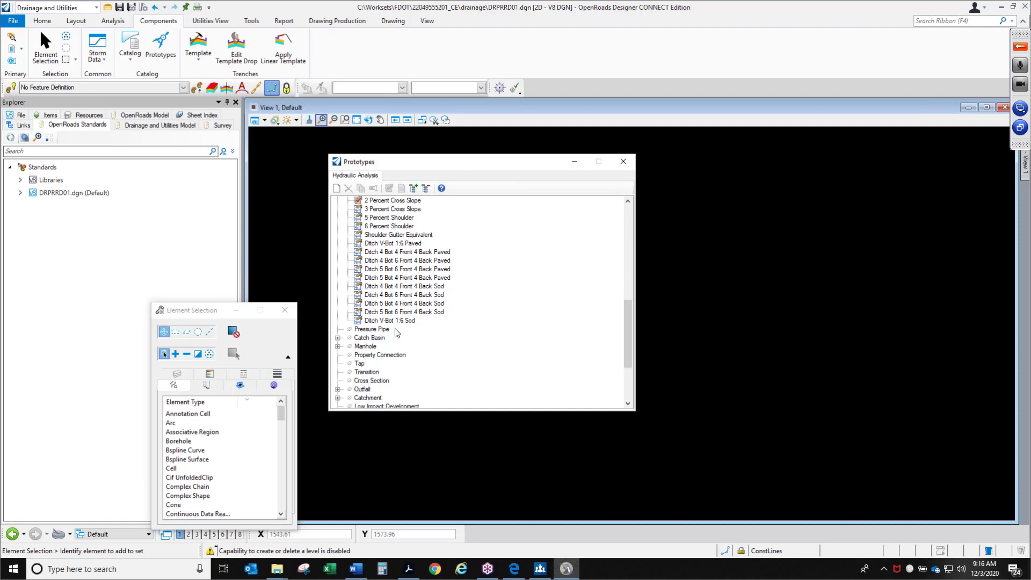
Step: Expand the Catch Basin category, examine and close the Inlet Curb 1 prototype's properties, and review the remaining inlet prototypes
click(339, 338)
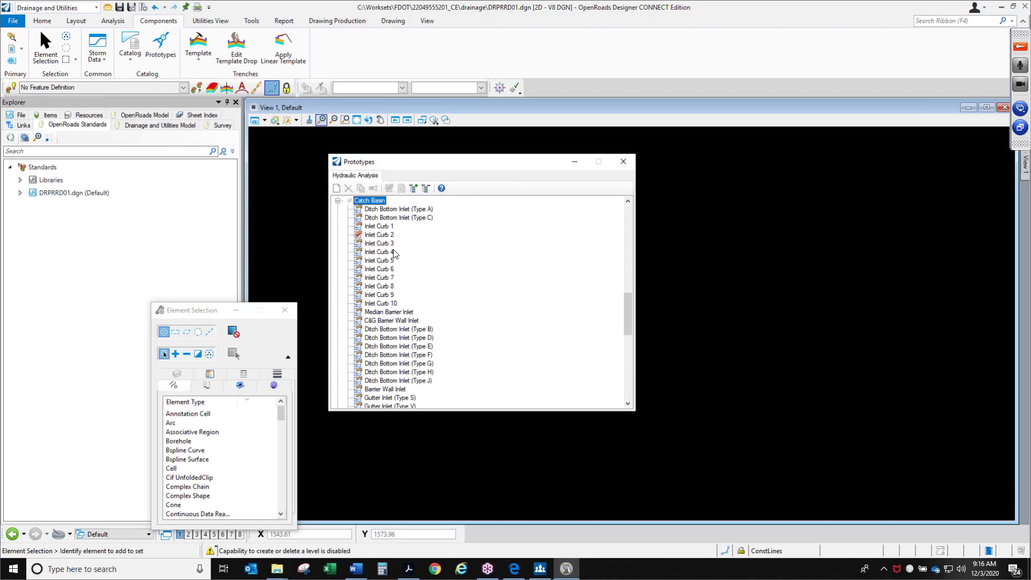
click(387, 228)
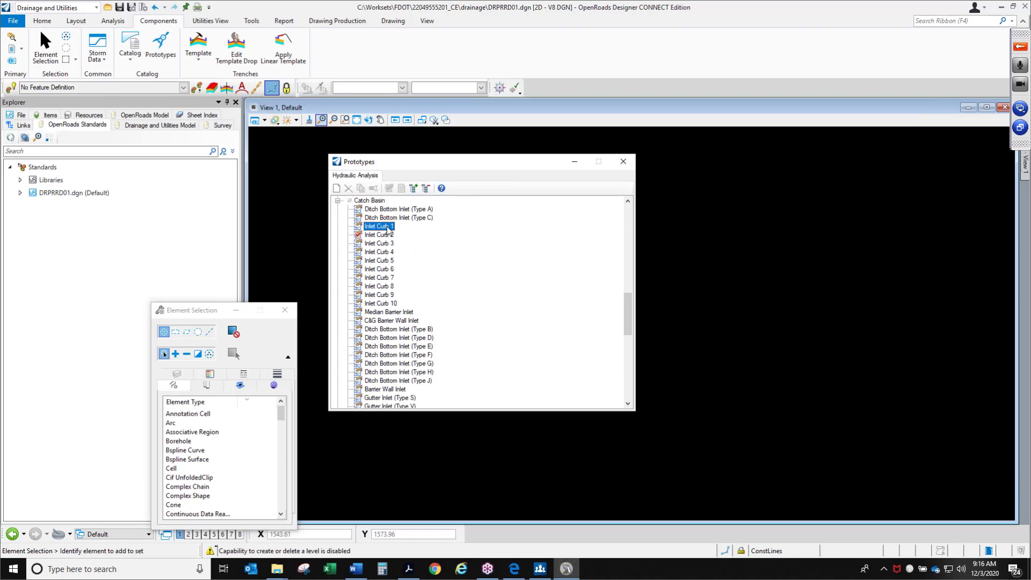
double_click(388, 227)
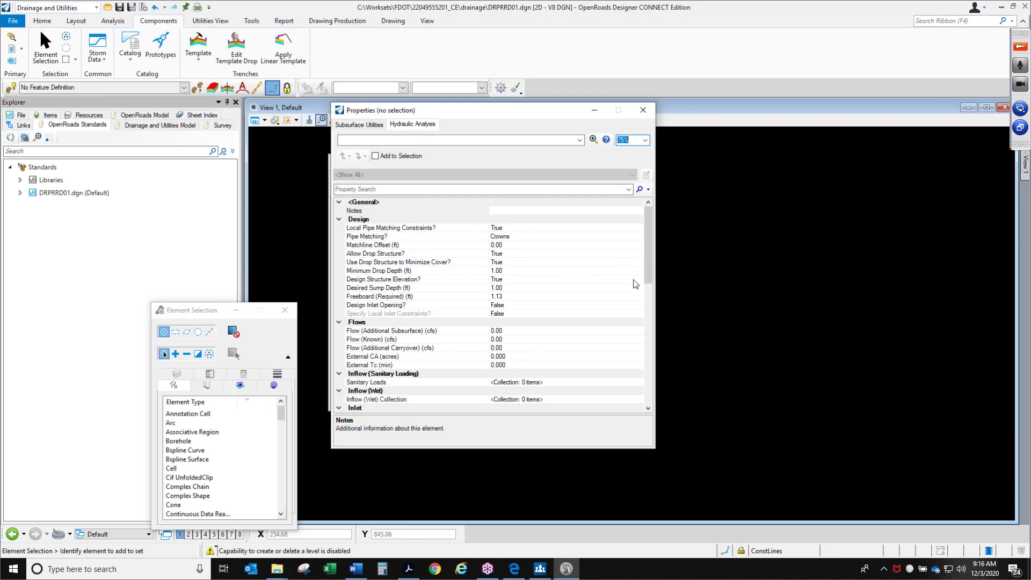
drag(650, 272, 654, 396)
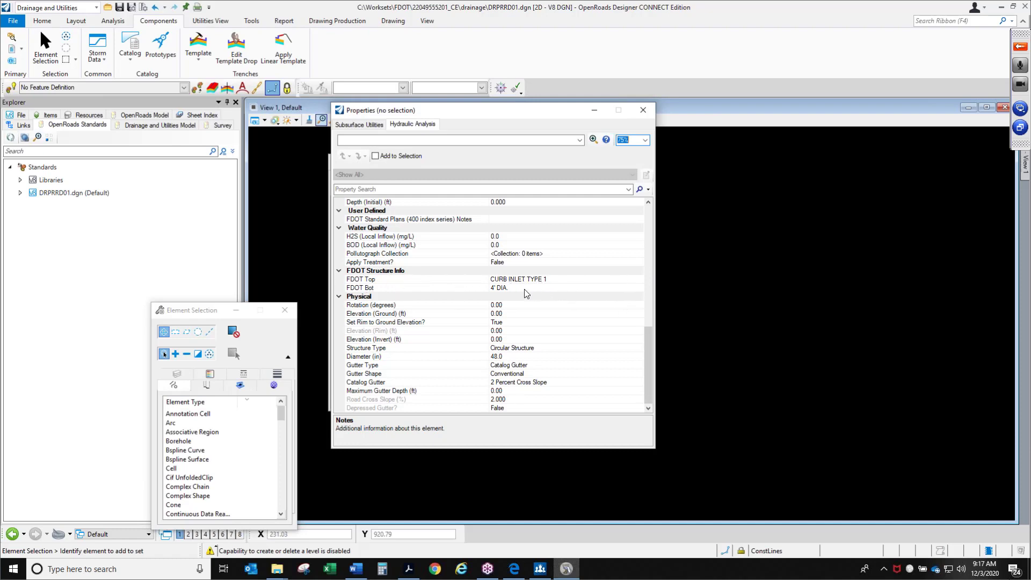
click(645, 112)
drag(624, 318, 626, 366)
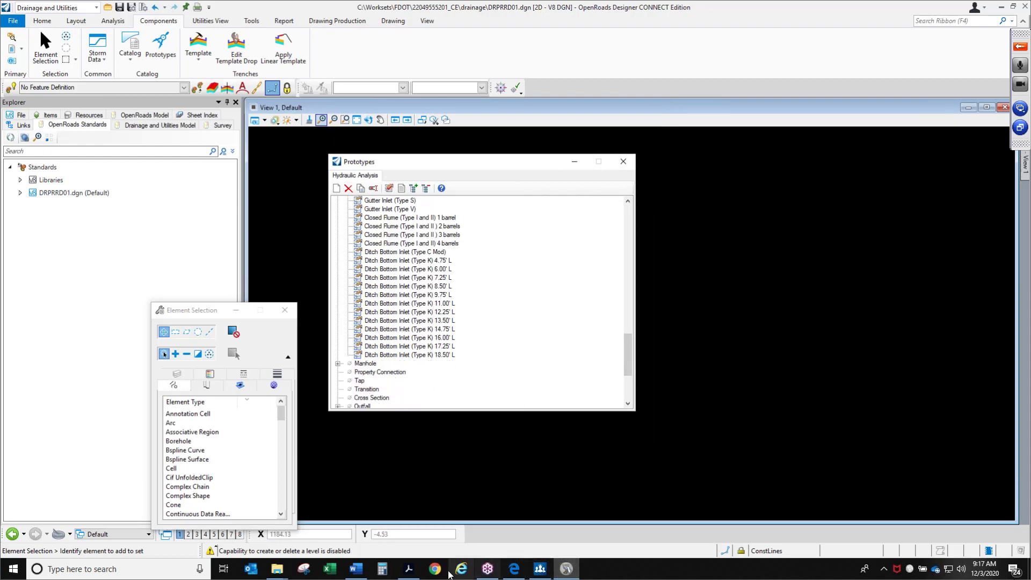
Step: Switch to the drainage training guide in Adobe Acrobat and read the note about changes to prototypes on page 27
click(409, 569)
scroll(421, 243, down, 1)
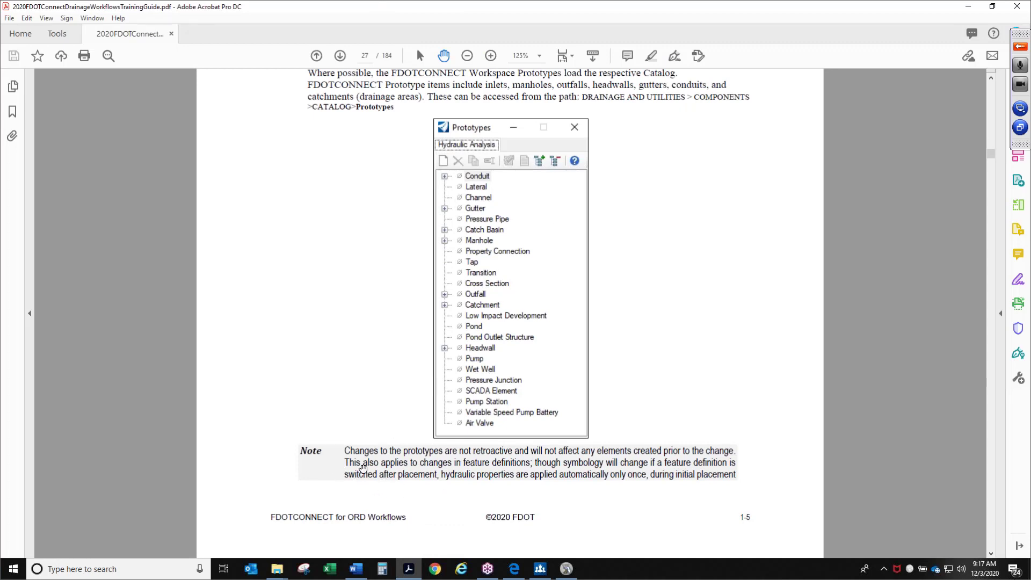
scroll(363, 467, up, 1)
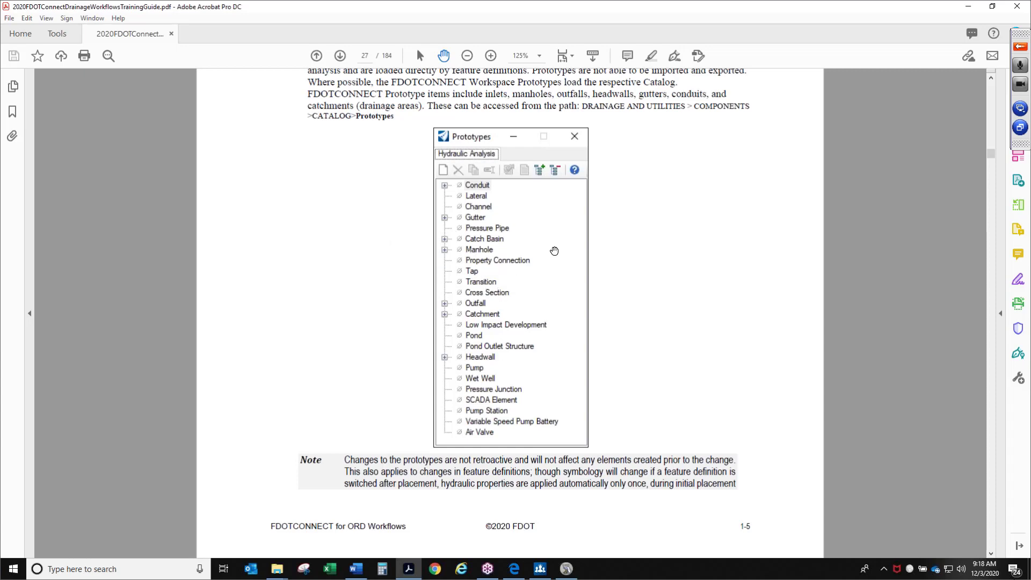
Step: Go to page 28 of the guide and read the Storm Data section through to the Exercises overview
click(340, 55)
scroll(586, 252, down, 2)
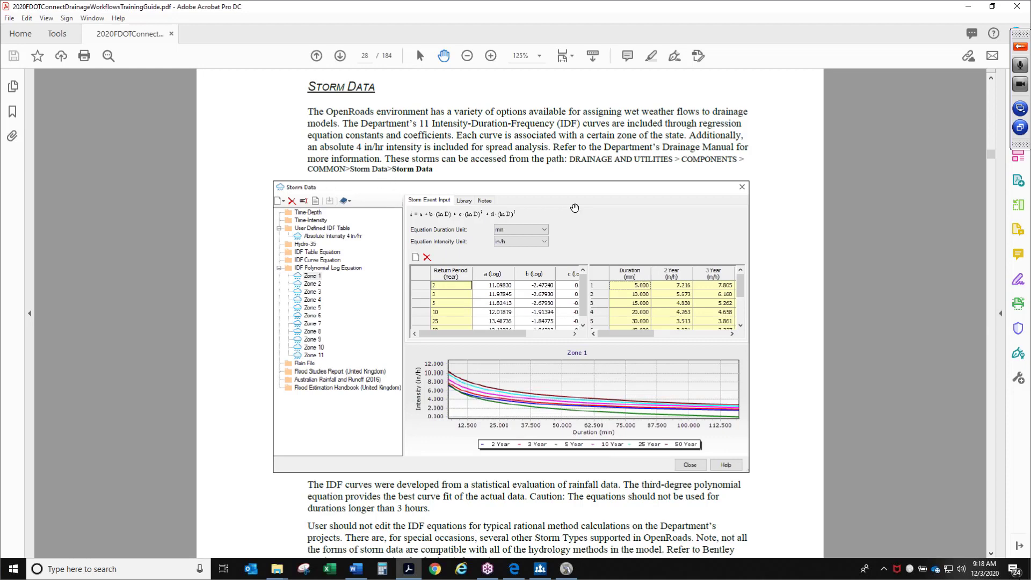
scroll(498, 429, down, 3)
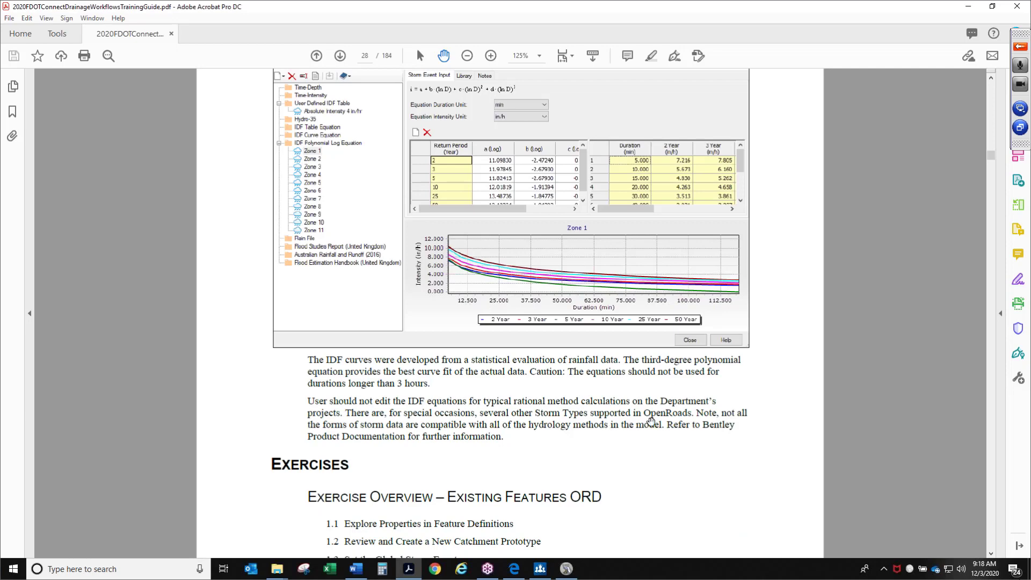
scroll(651, 421, down, 3)
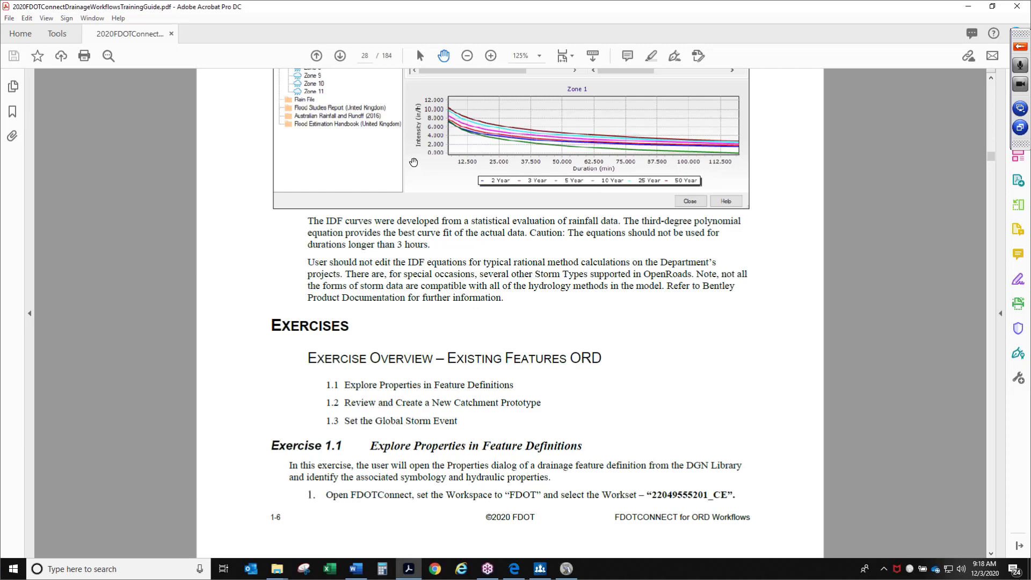
Step: Enlarge the guide to 150% and read the Exercise 1.1 introduction and its feature definition instructions on page 29
click(491, 55)
scroll(584, 363, down, 2)
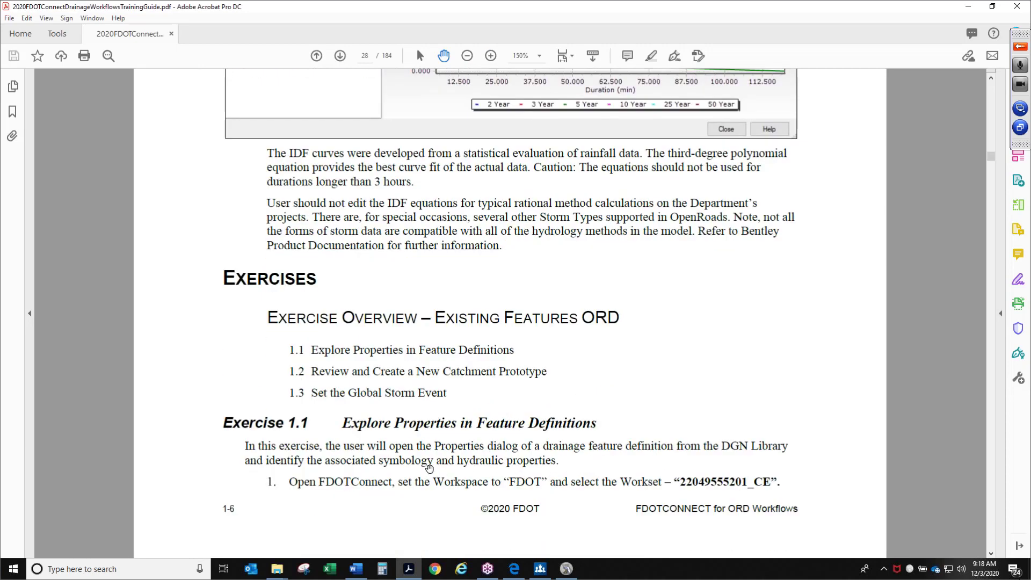
click(340, 55)
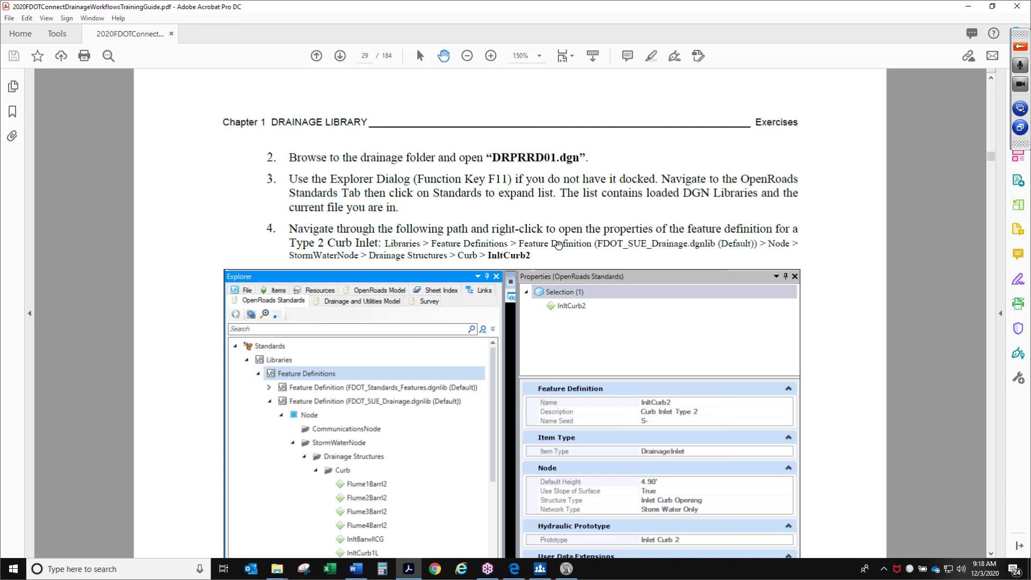
drag(529, 313, 516, 238)
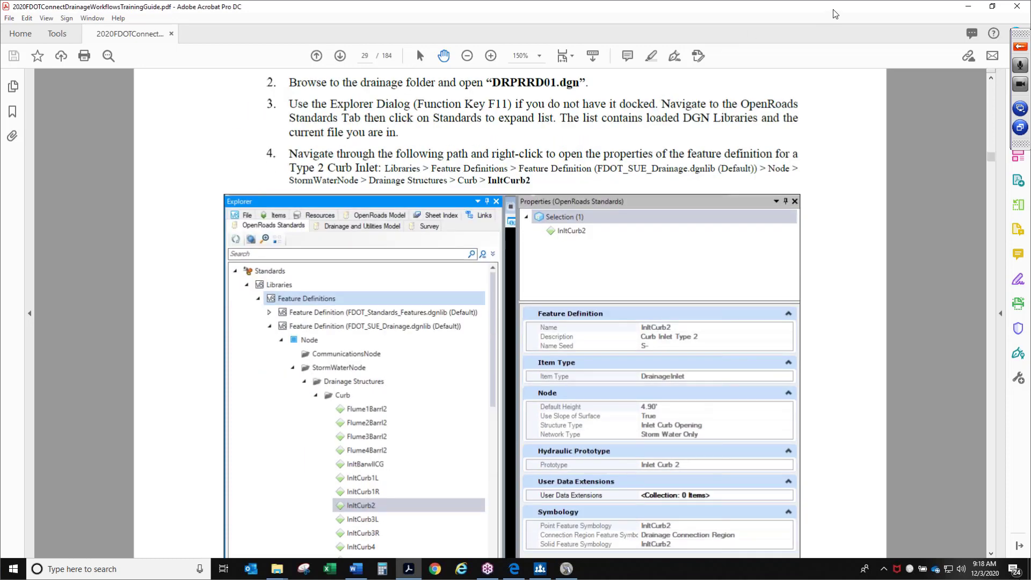
Step: Return to OpenRoads Designer and close the Prototypes window
click(969, 7)
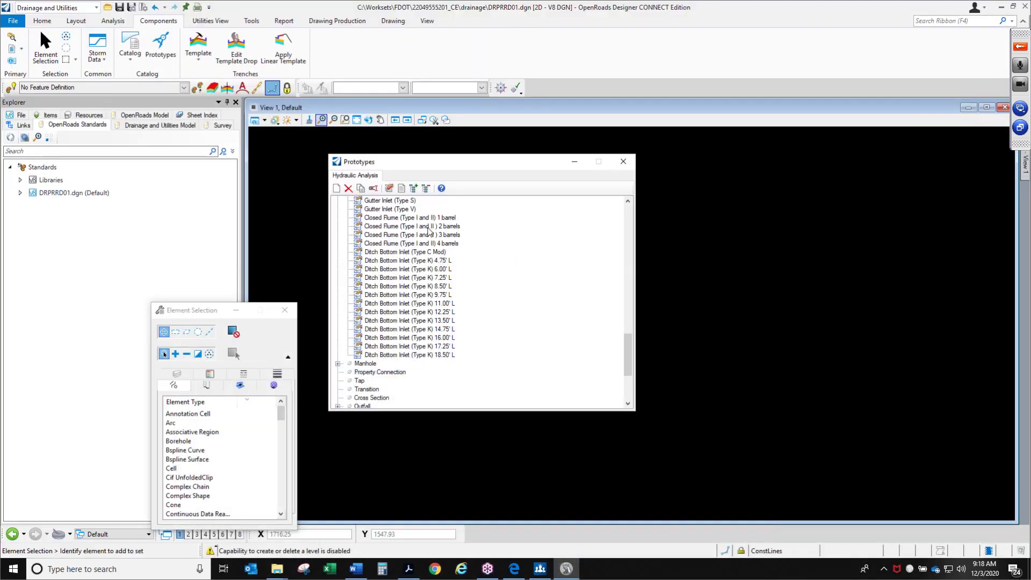
click(615, 166)
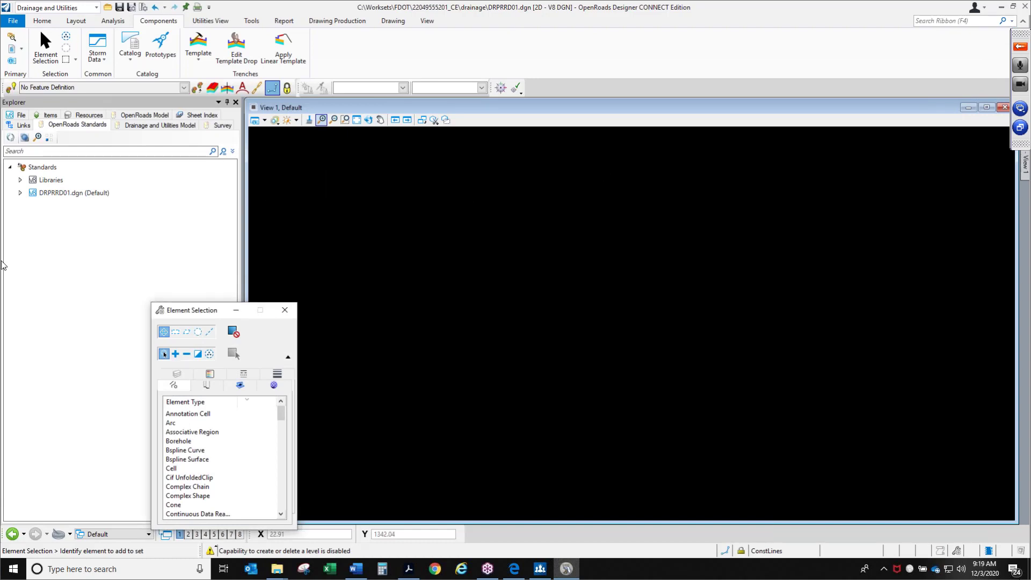
click(19, 196)
click(20, 193)
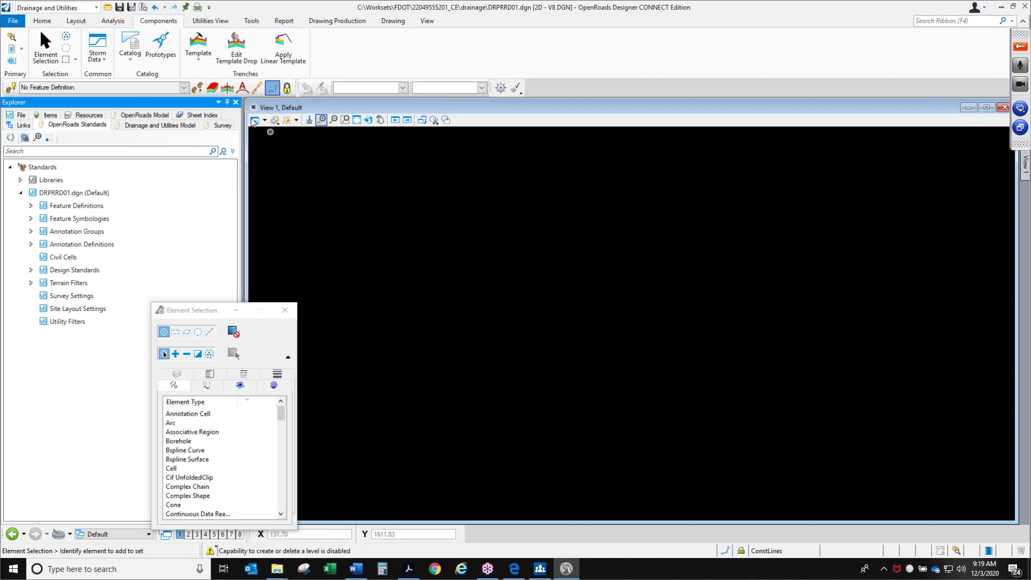
double_click(155, 102)
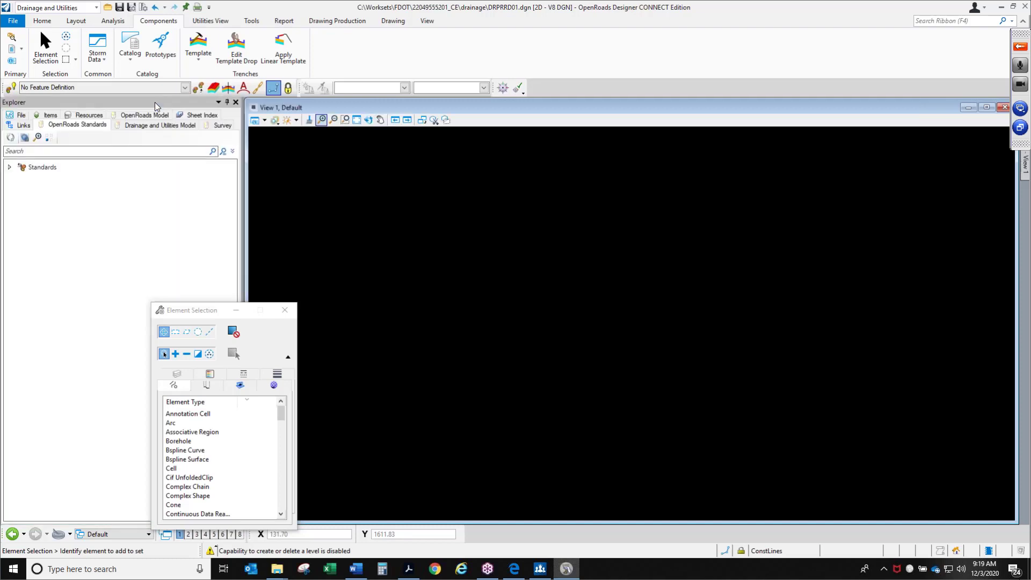
click(140, 125)
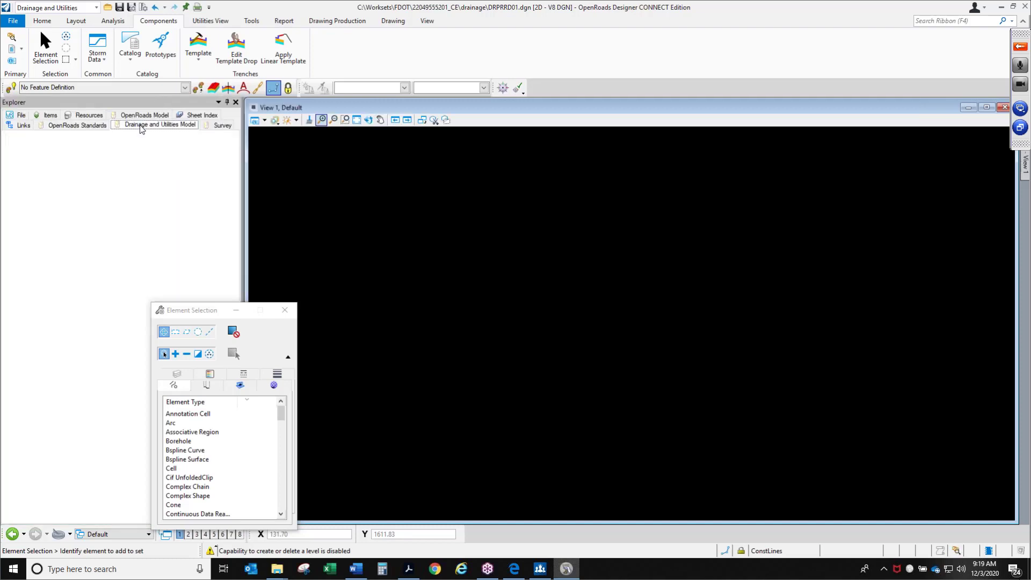
click(90, 130)
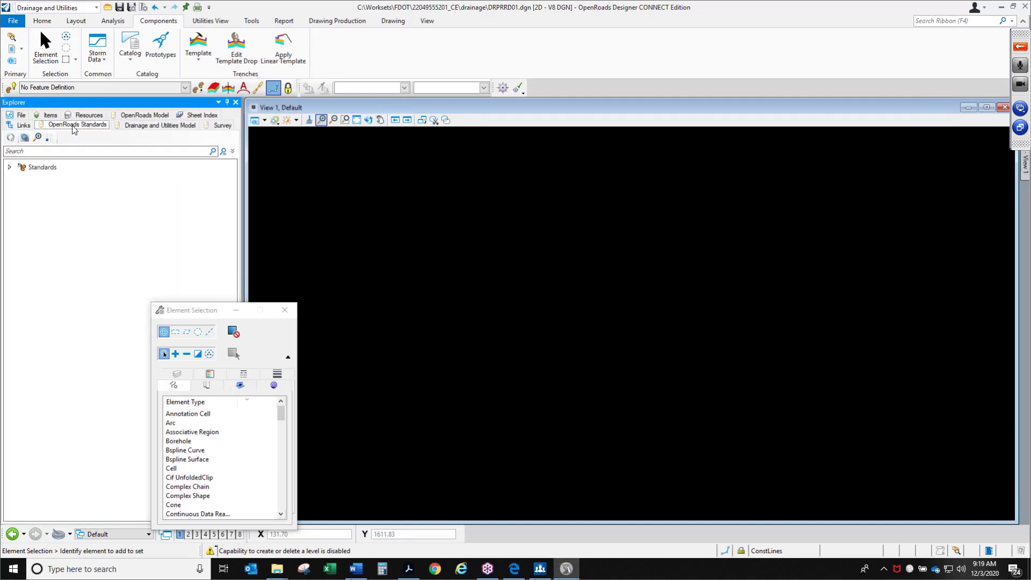
Step: Expand Standards to the feature definitions of DRPRRD01.dgn and look through its Node categories, moving the Element Selection window aside
click(10, 167)
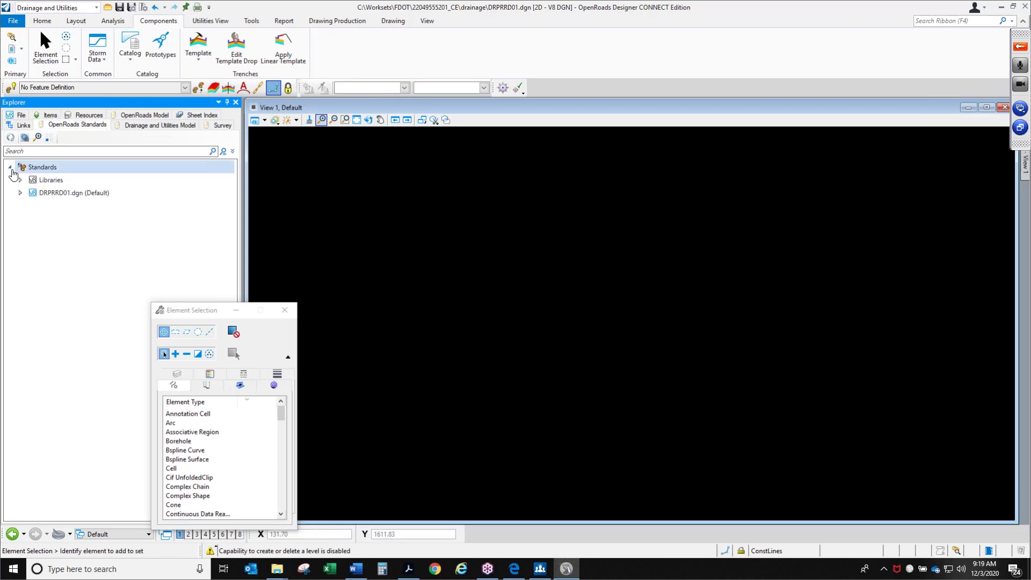
click(23, 170)
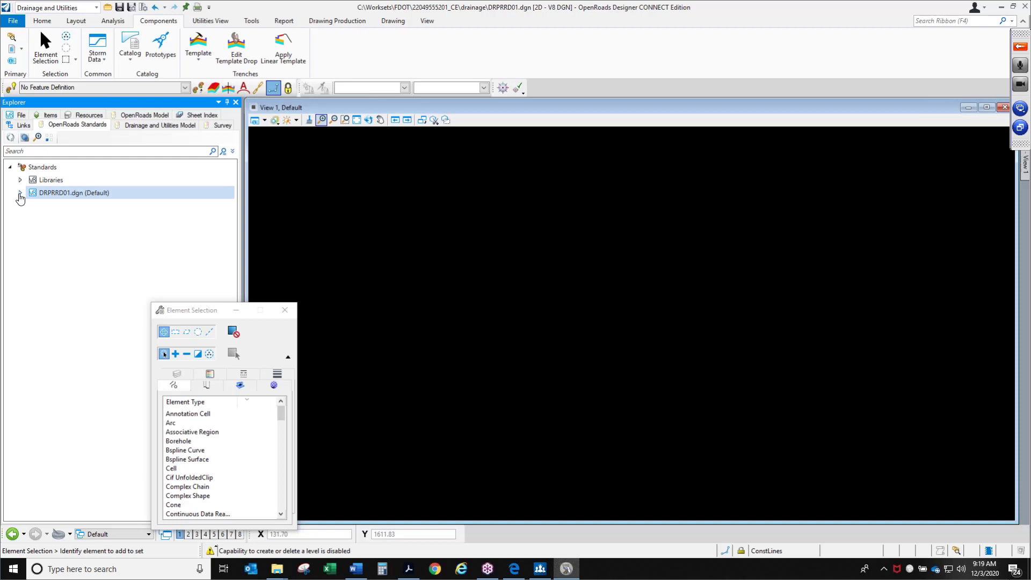
click(20, 193)
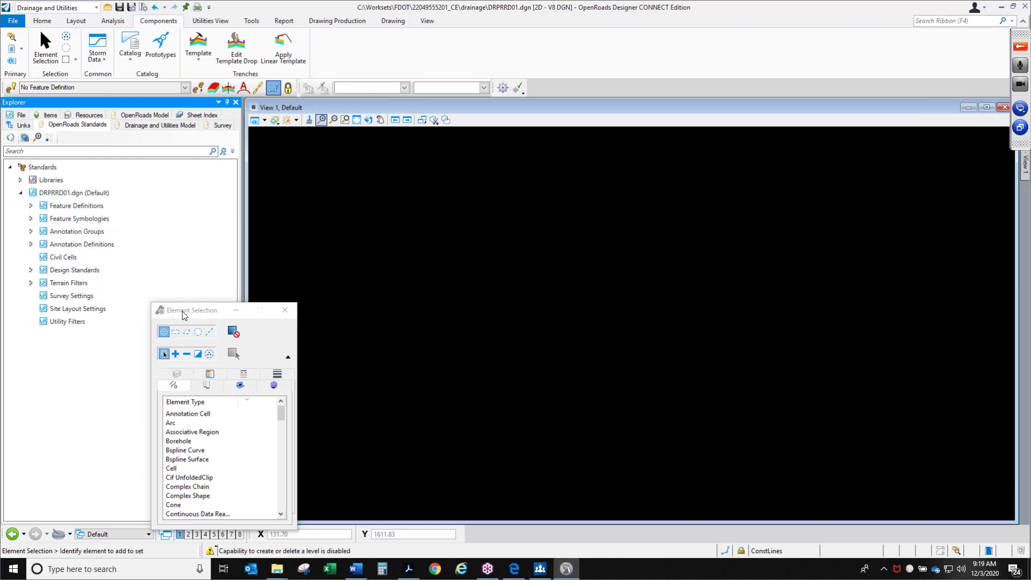
drag(184, 312, 342, 235)
click(32, 209)
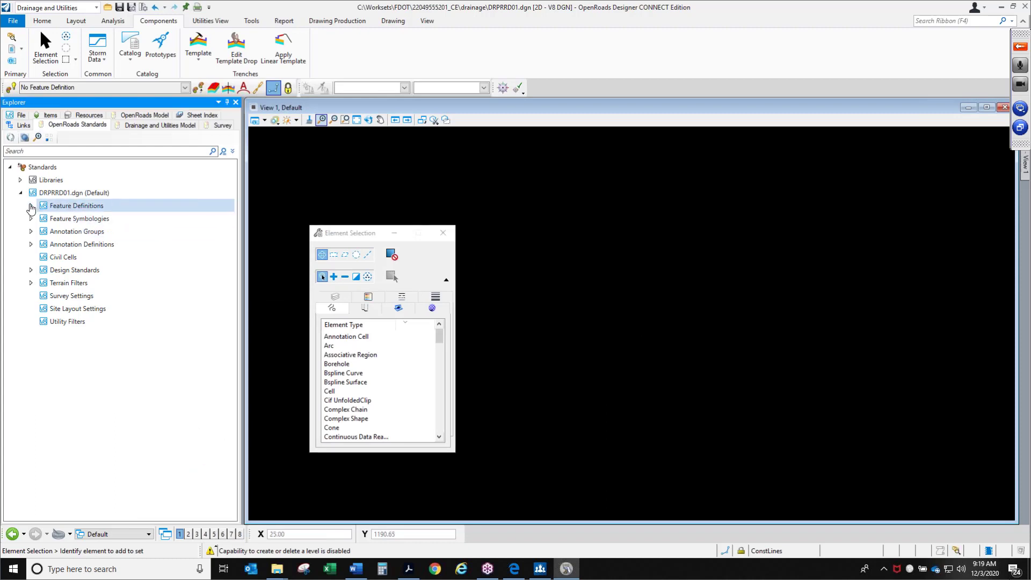
click(31, 206)
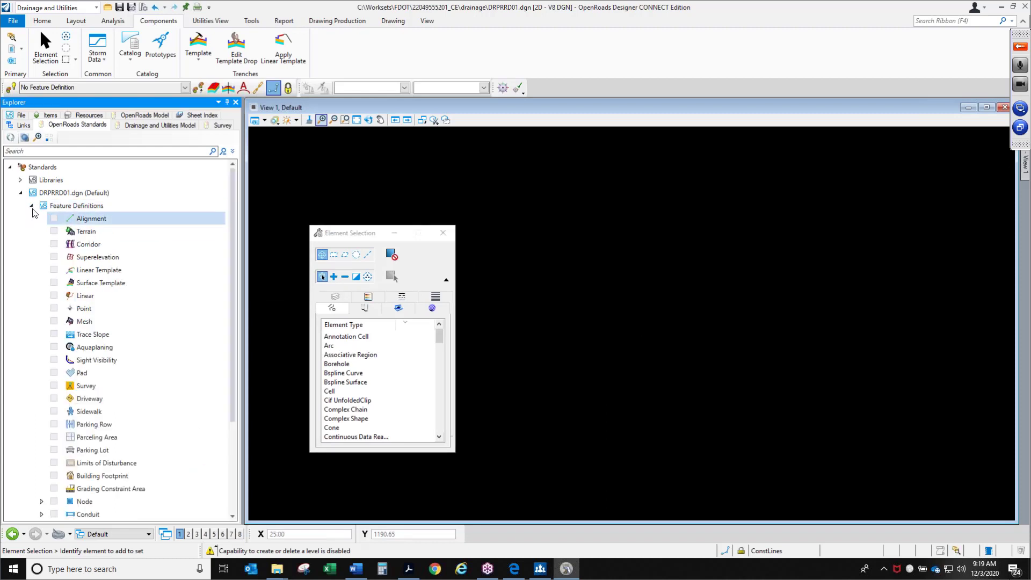
scroll(52, 465, down, 2)
click(42, 425)
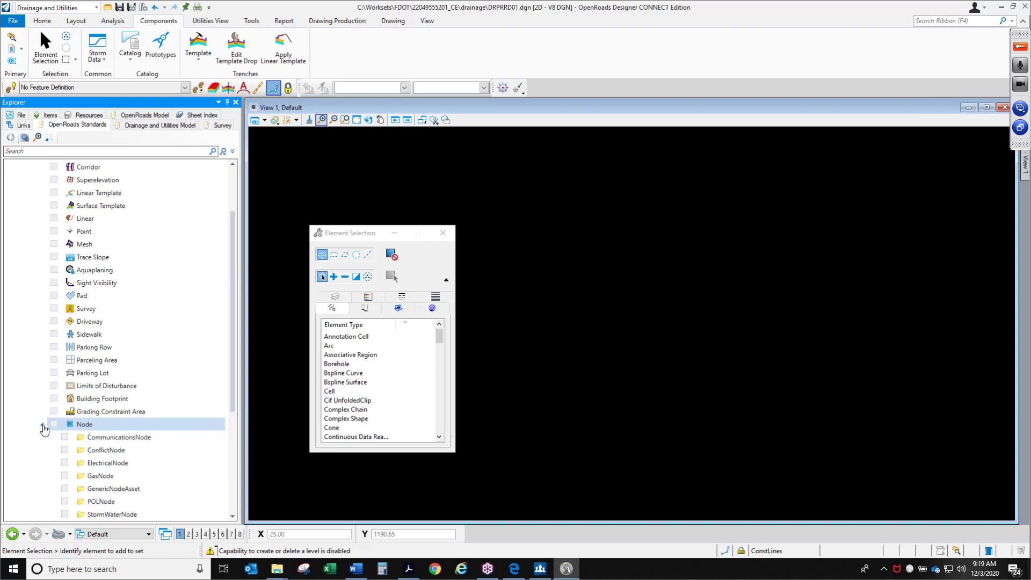
scroll(43, 425, down, 3)
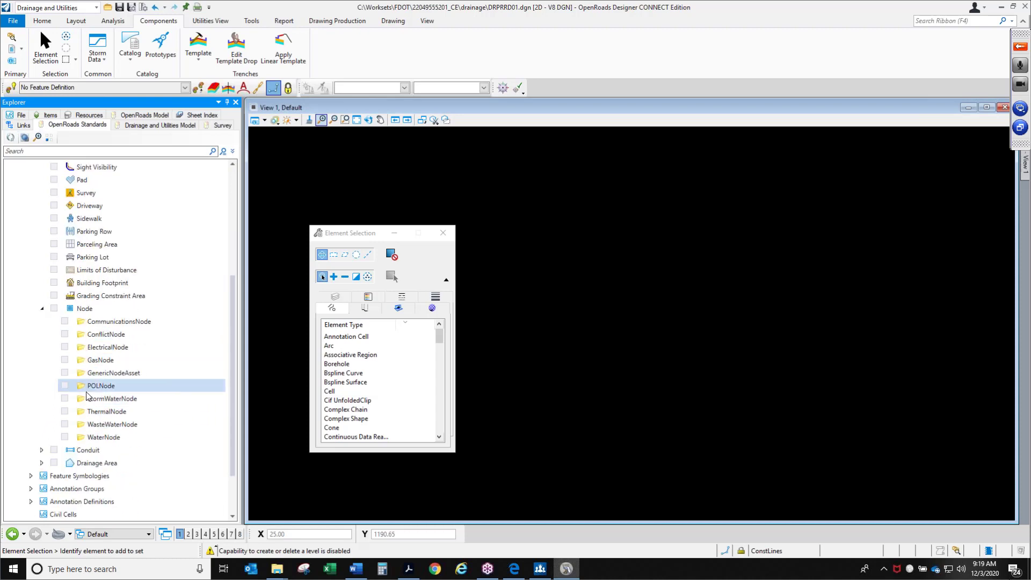
Step: Expand the library feature definitions of FDOT_SUE_Drainage.dgnlib through Node, StormWaterNode and Drainage Structures to the Curb inlets
scroll(93, 266, up, 5)
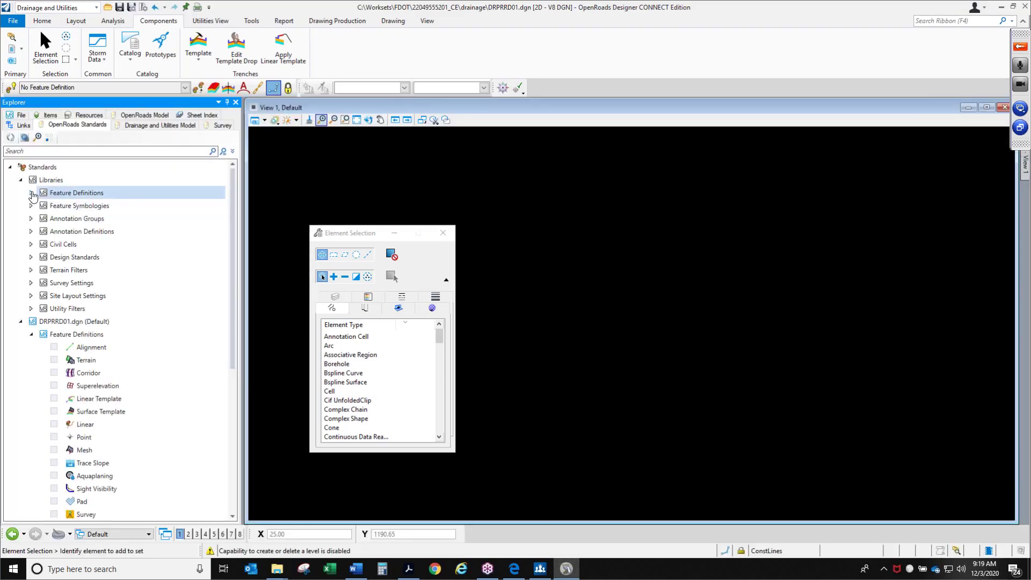
click(32, 194)
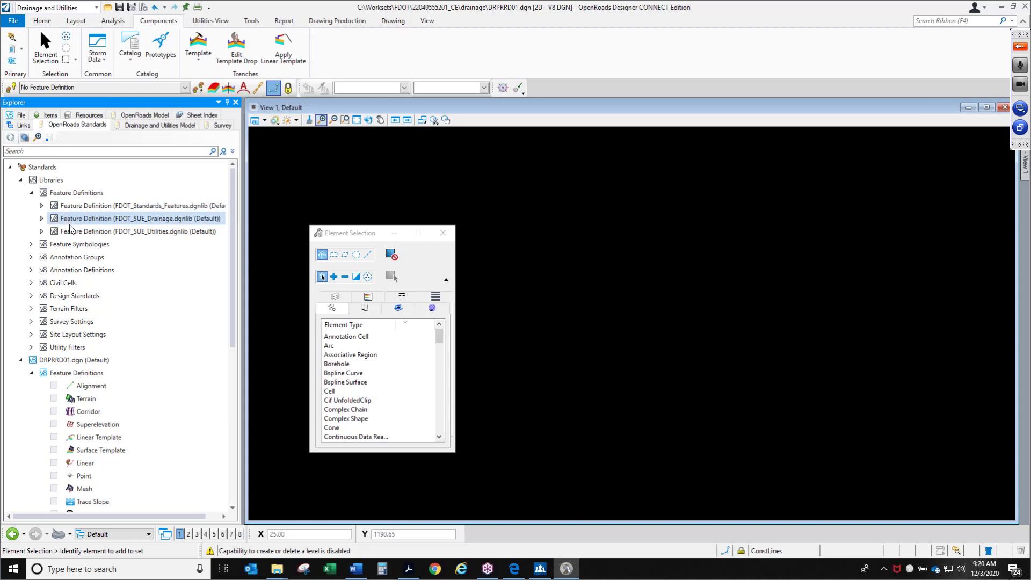
click(42, 219)
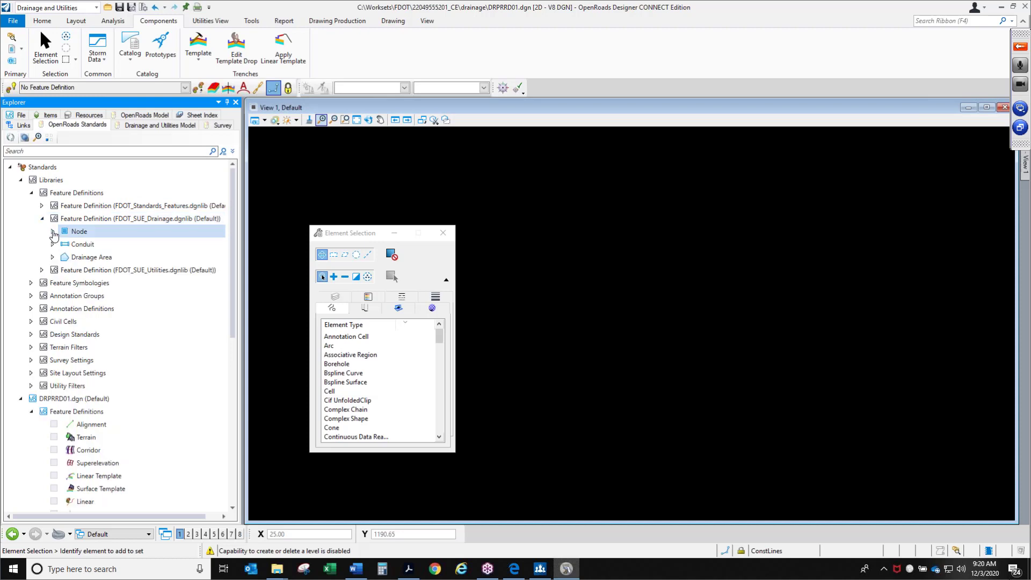
click(53, 232)
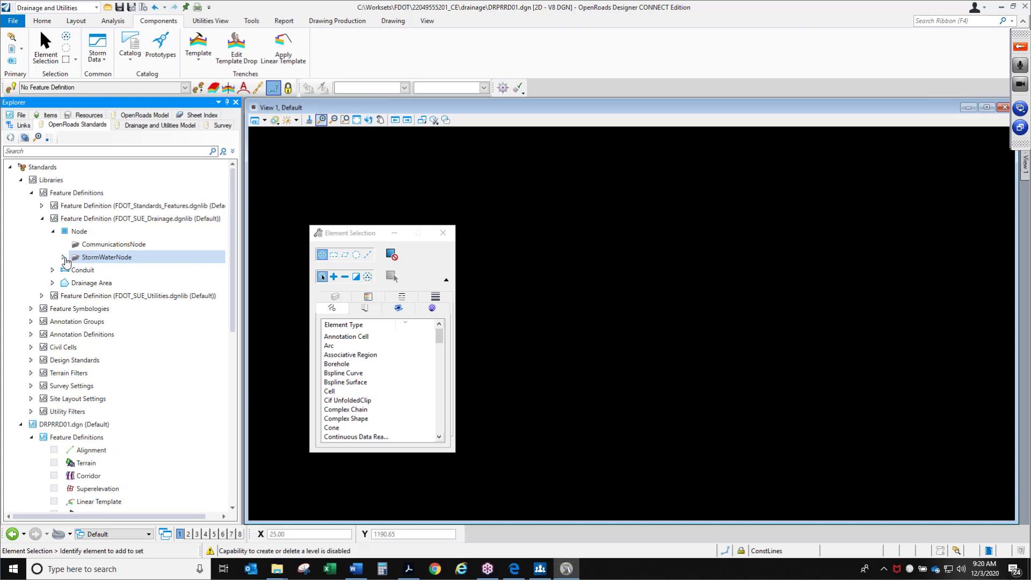
click(63, 257)
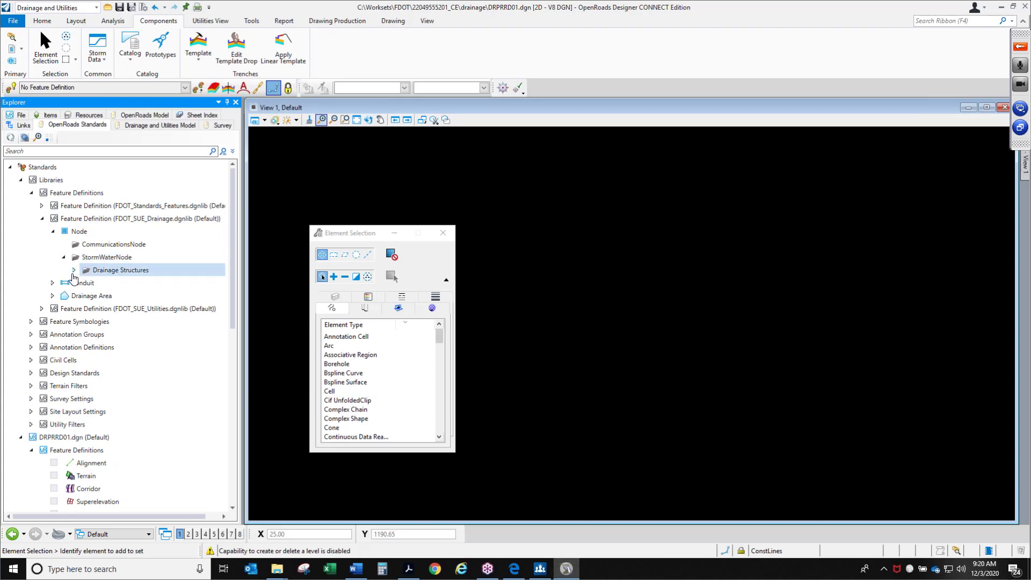
click(74, 271)
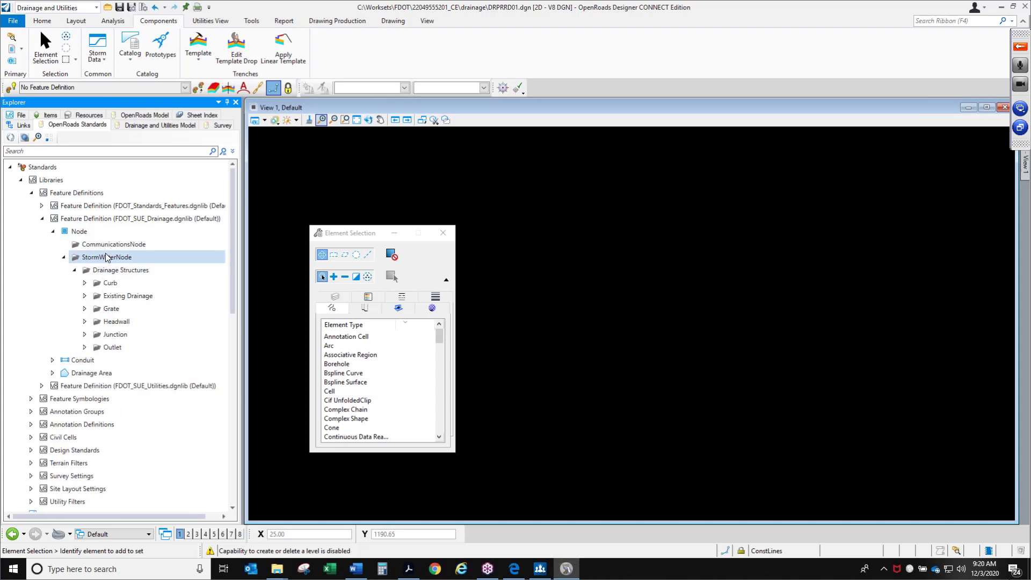
click(84, 284)
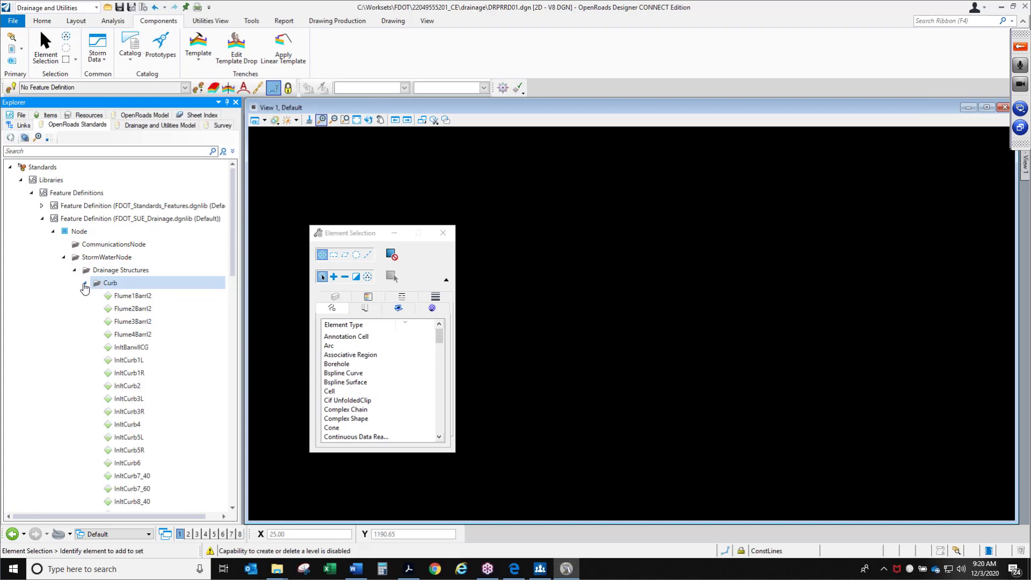
Step: Open the properties of the InltCurb1L feature definition and enlarge the window until all its categories fit
right_click(133, 362)
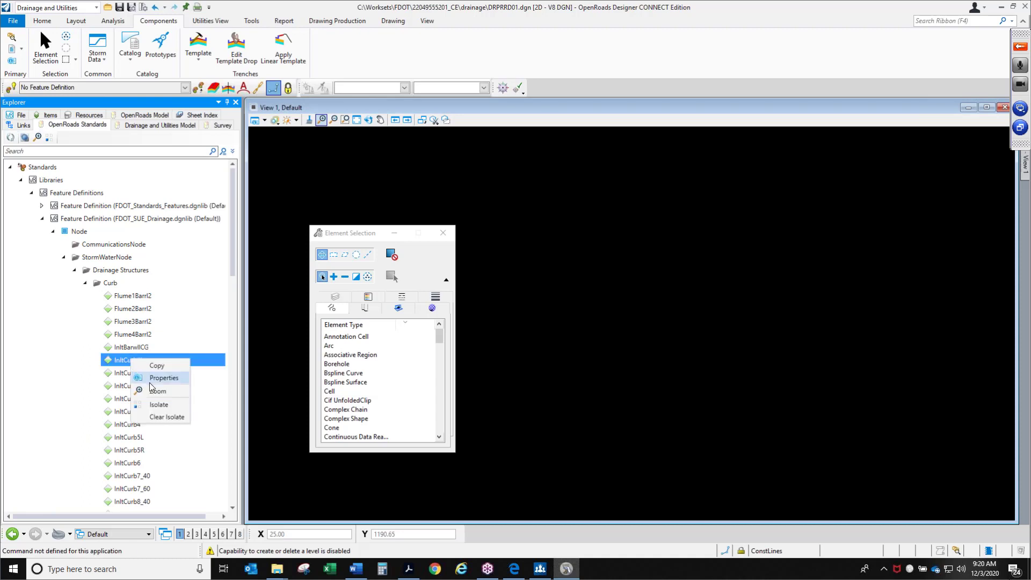
click(146, 379)
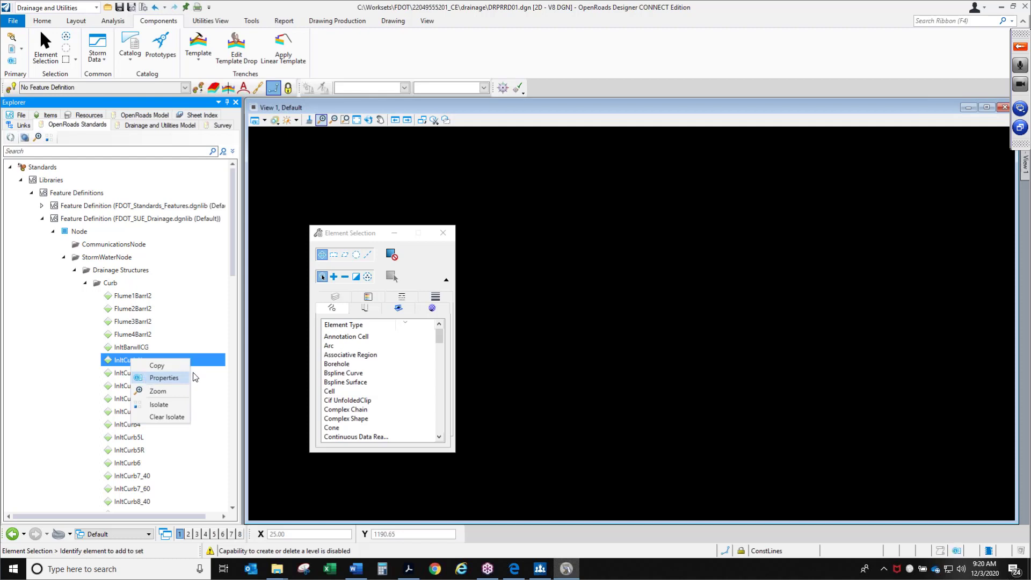
drag(241, 300, 324, 174)
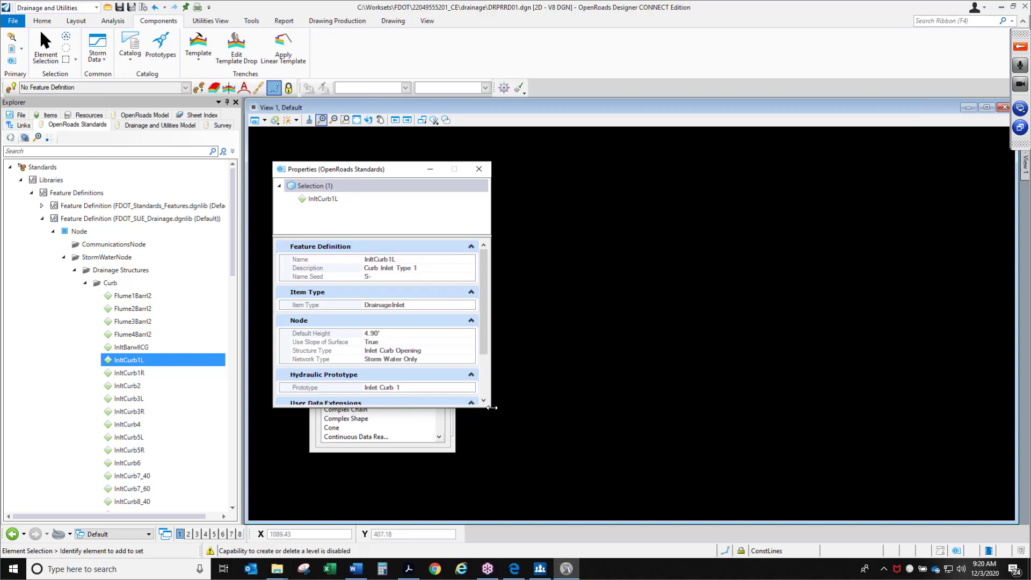
drag(492, 408, 552, 460)
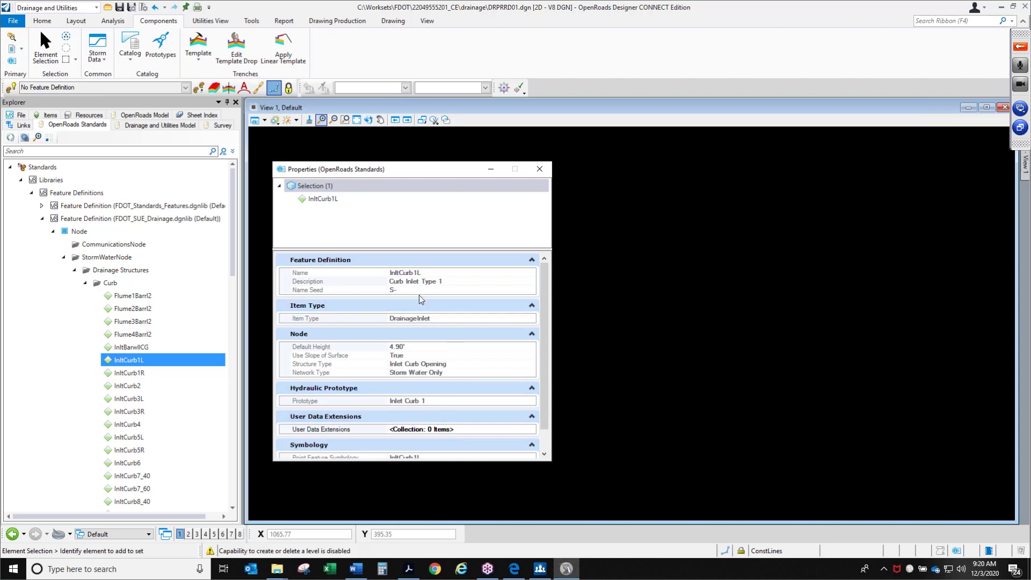
drag(460, 162, 460, 88)
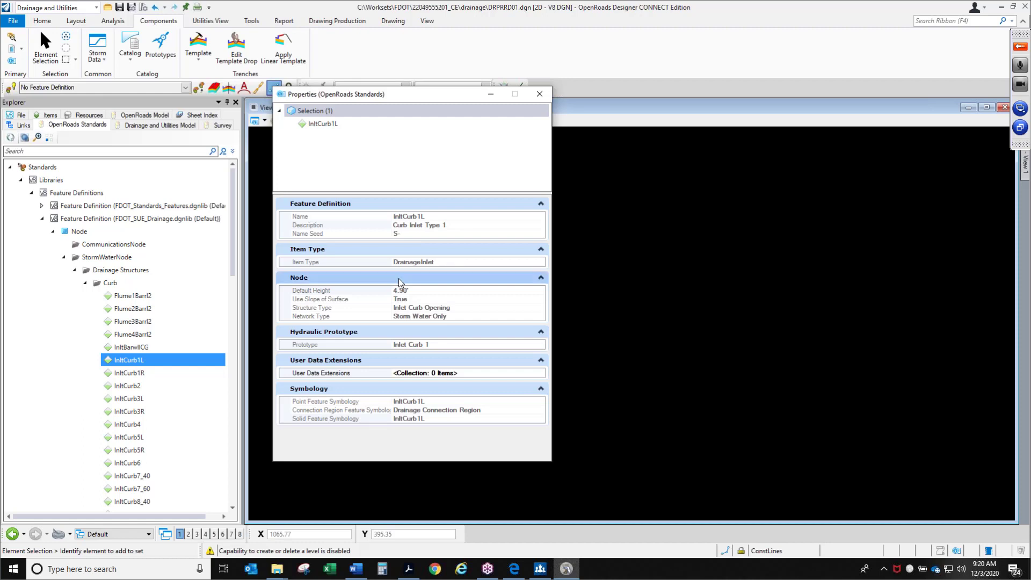
Step: Examine InltCurb1L's item type and its node settings for default height, slope of surface and structure type
click(414, 262)
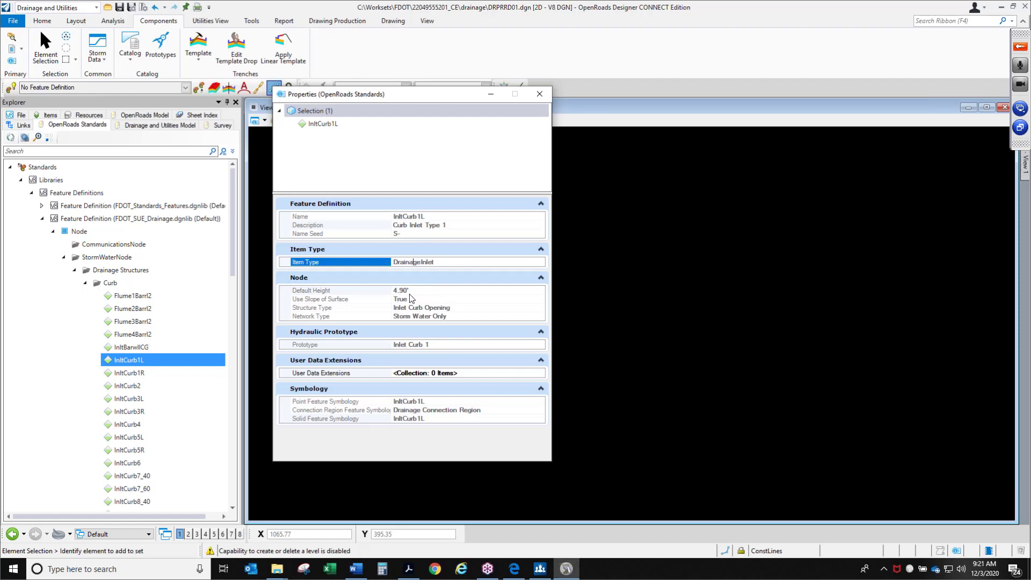
key(Down)
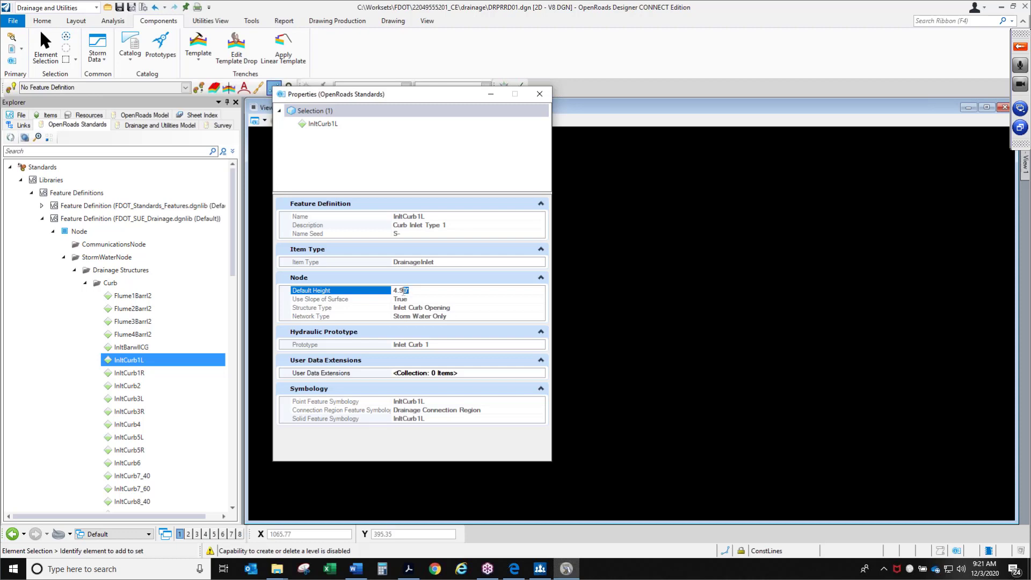
key(Return)
click(414, 299)
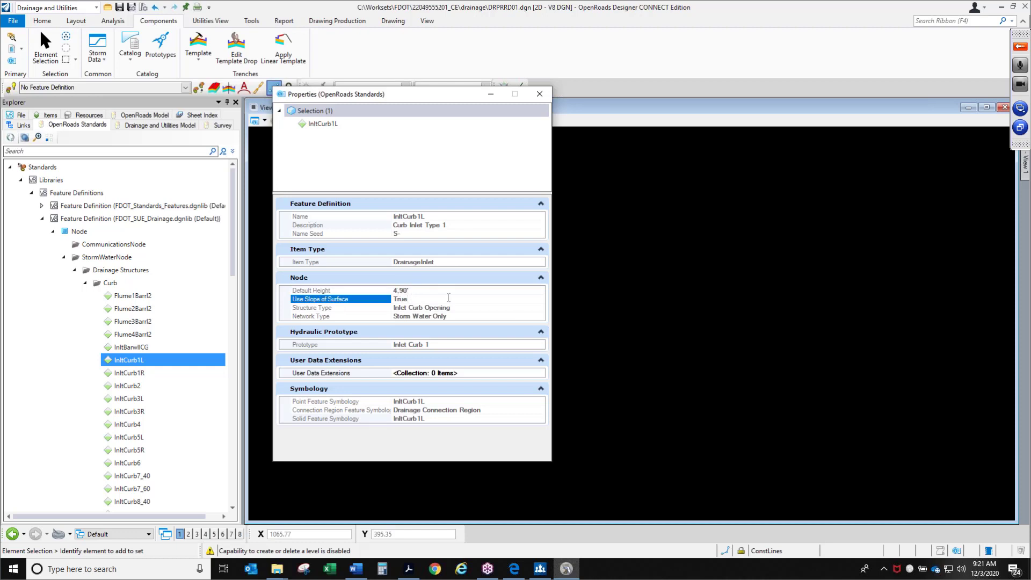
click(408, 299)
click(425, 308)
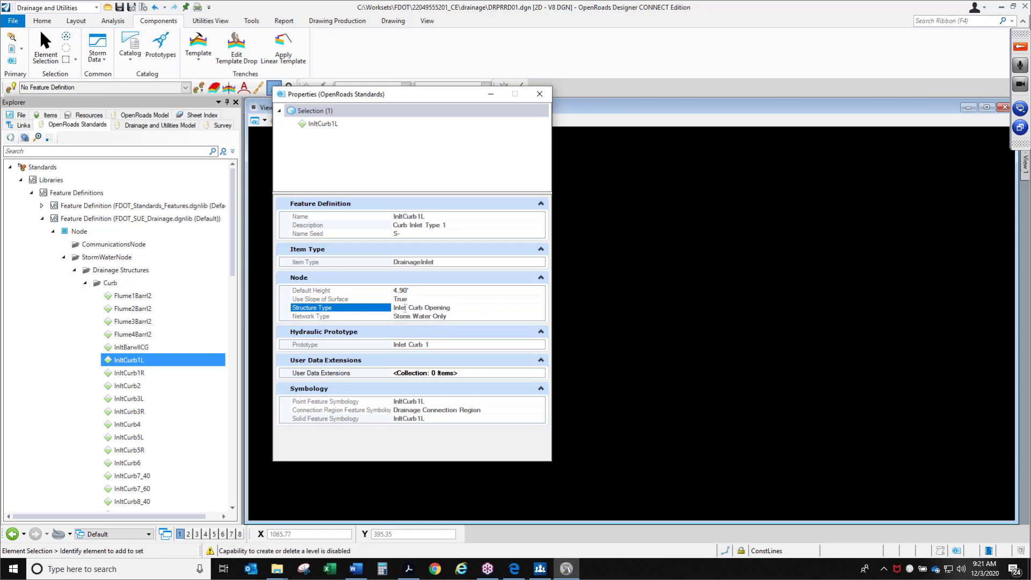
double_click(415, 307)
Step: Examine InltCurb1L's hydraulic prototype and its point and solid feature symbologies, and close the properties window
click(432, 345)
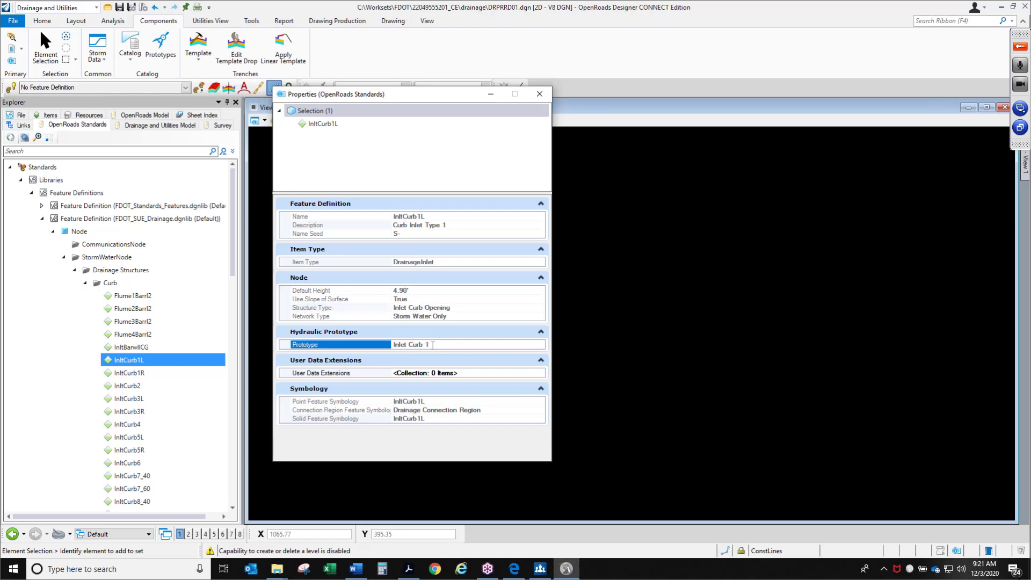
drag(432, 345, 391, 349)
click(404, 402)
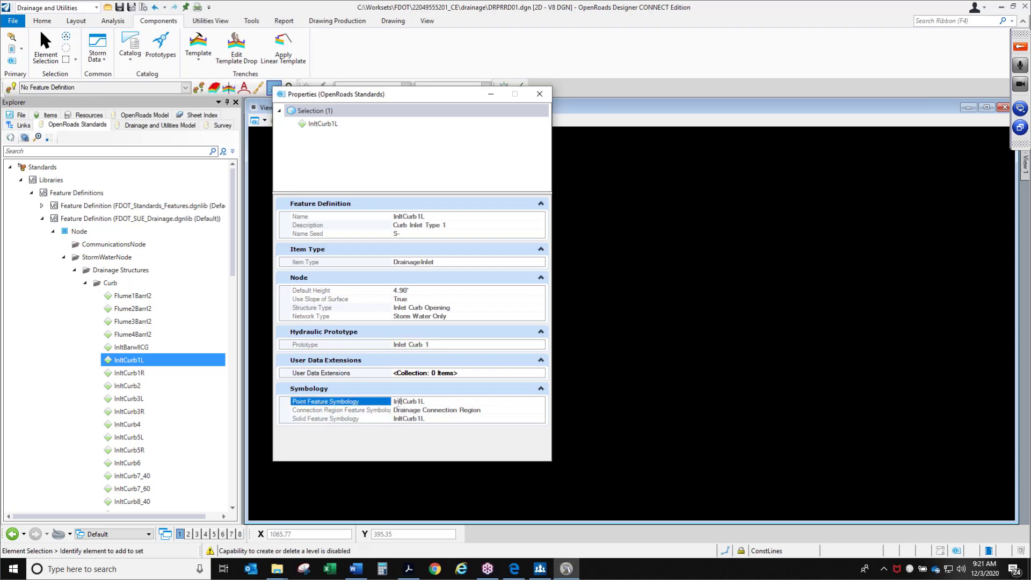
drag(428, 402, 388, 404)
click(314, 421)
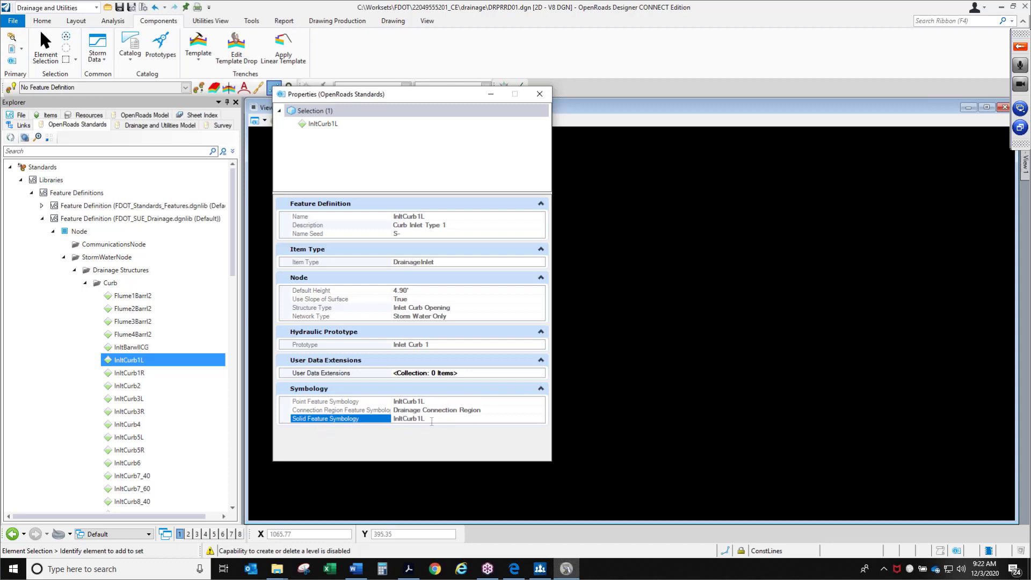
drag(425, 419, 394, 419)
click(540, 94)
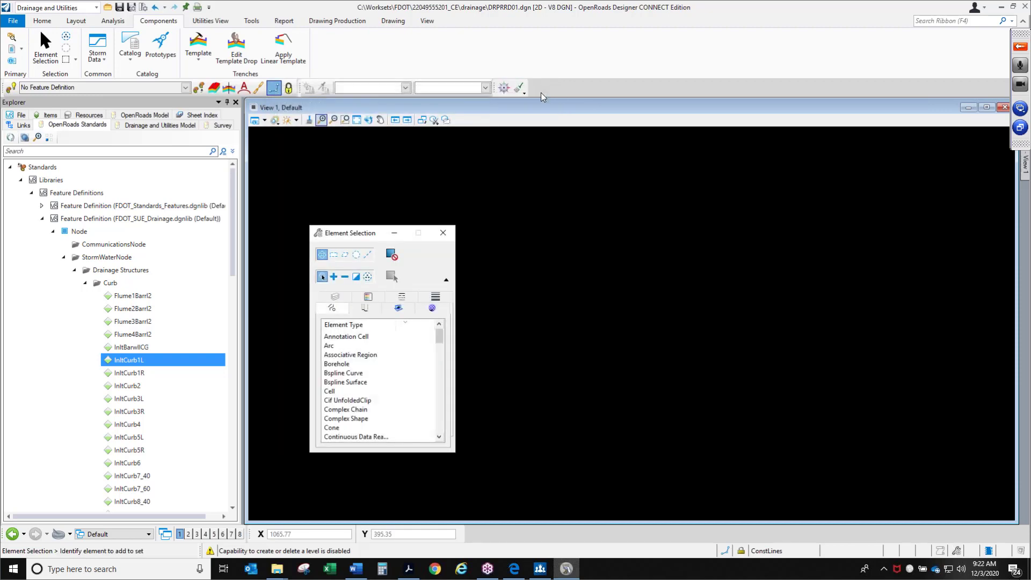
Step: Switch to the guide in Adobe Acrobat, reduce it to 125% and read the properties review on page 29 and Exercise 1.2 on page 30
click(408, 570)
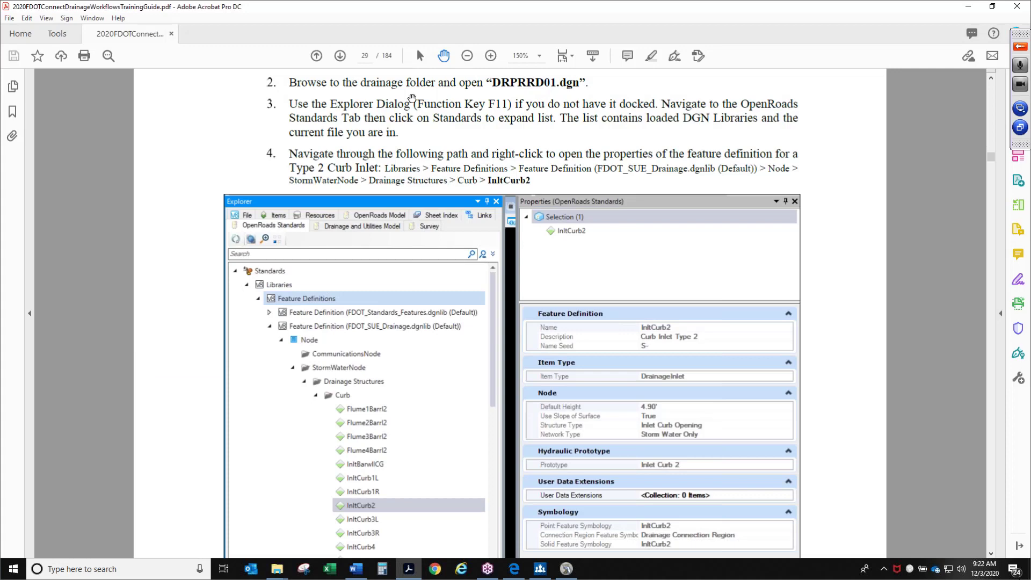
click(467, 56)
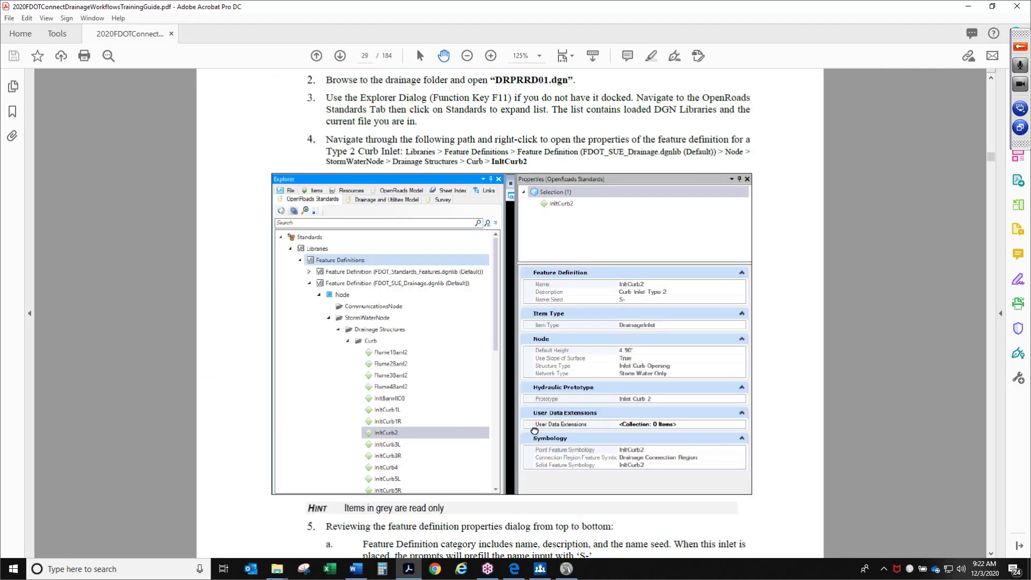
scroll(553, 393, down, 3)
scroll(627, 381, down, 2)
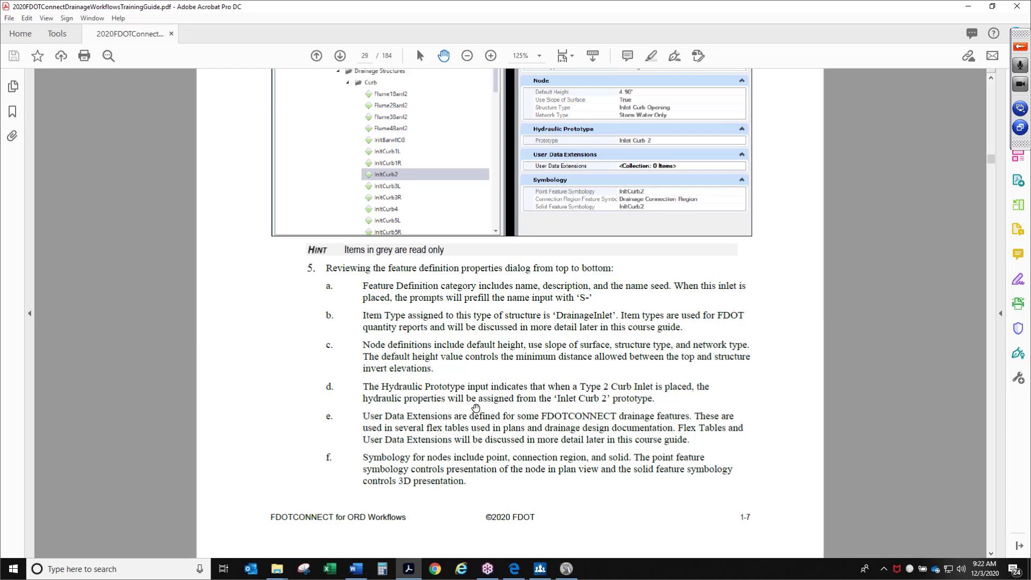
click(340, 55)
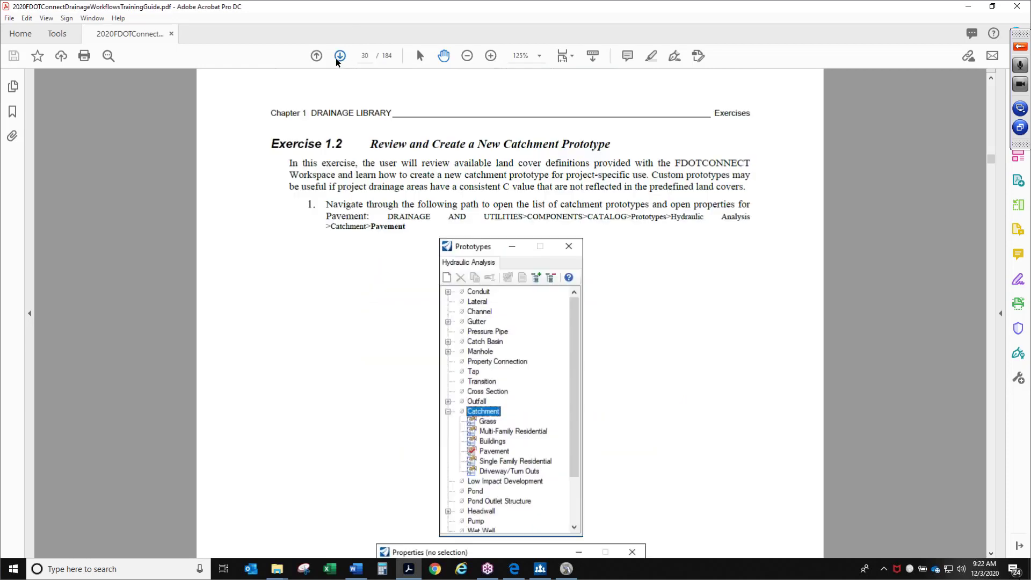
scroll(626, 292, down, 1)
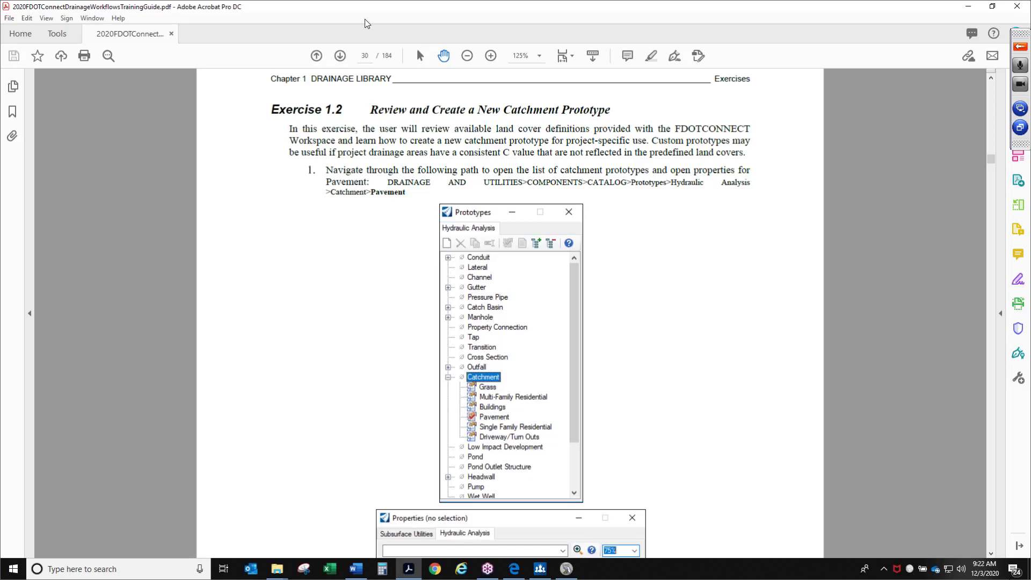
Step: Return to OpenRoads Designer, close the Element Selection window and open the Prototypes window
drag(348, 7, 350, 0)
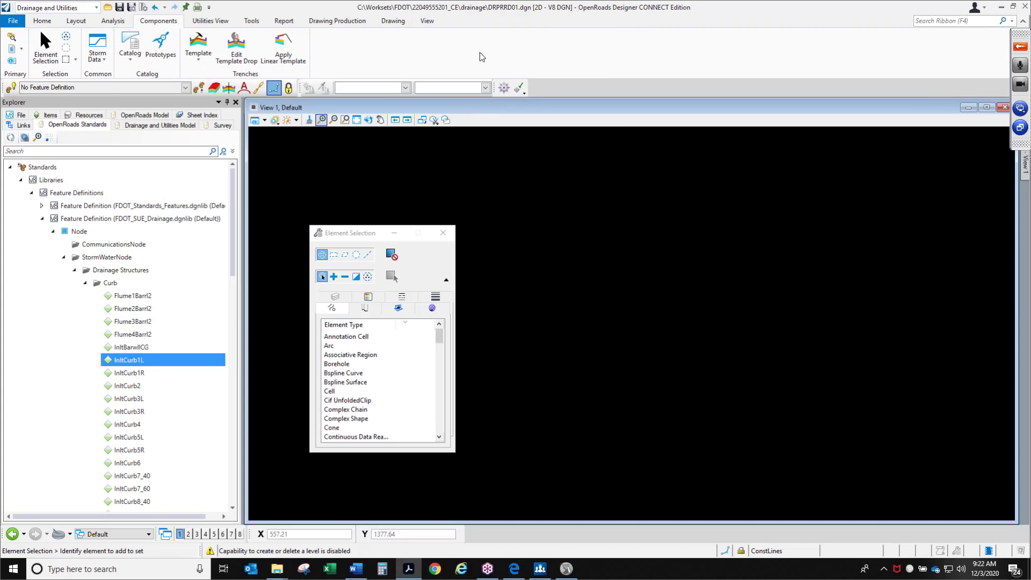
click(443, 233)
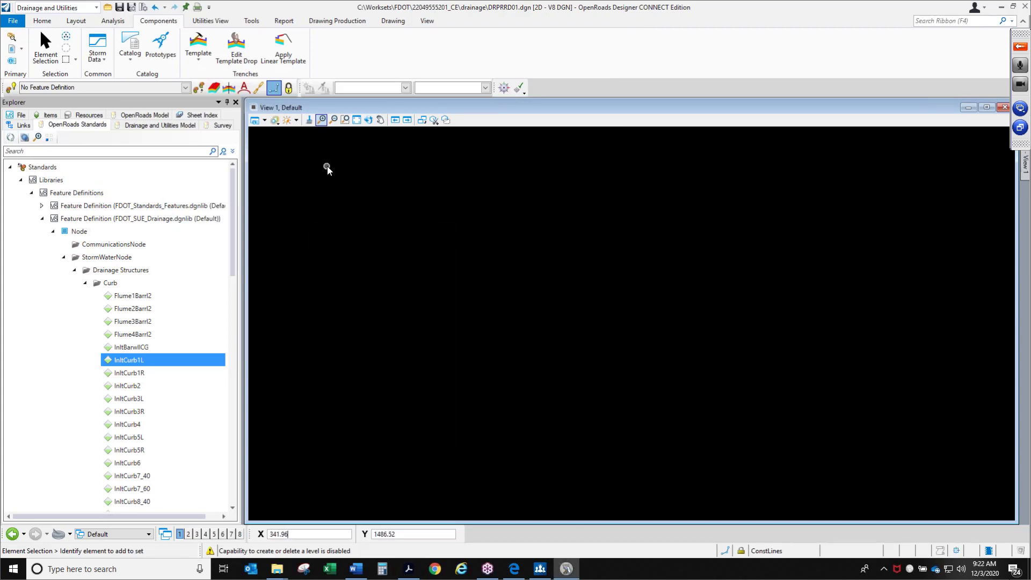
click(165, 53)
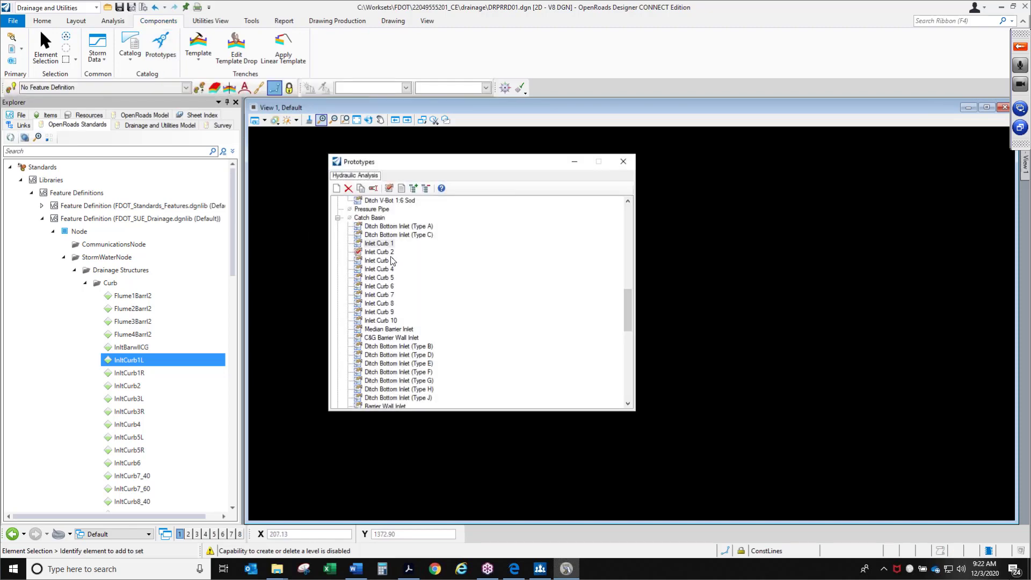
Step: Collapse the Catch Basin prototypes and expand the Catchment prototypes in the Prototypes window
click(337, 218)
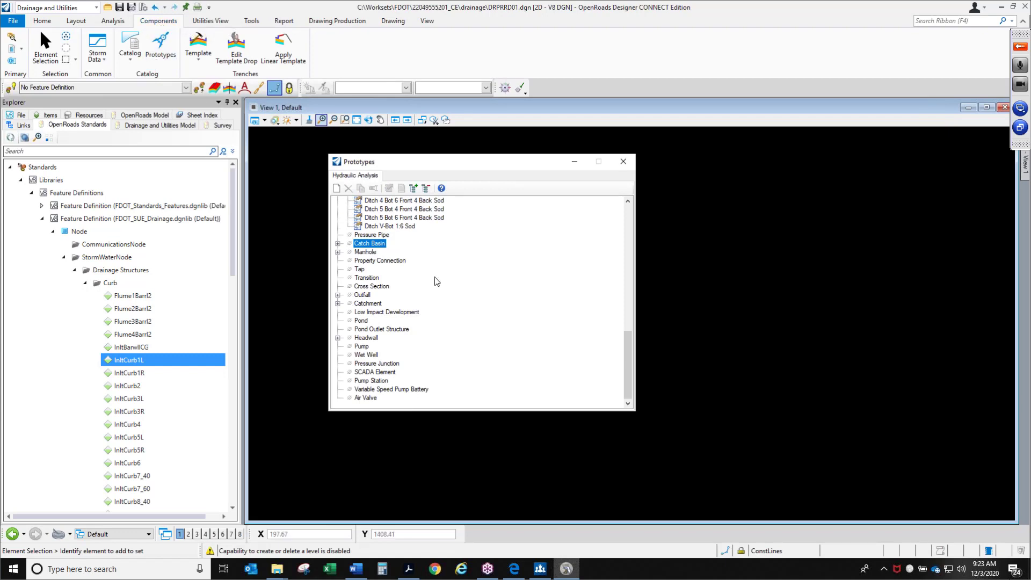
scroll(346, 270, up, 1)
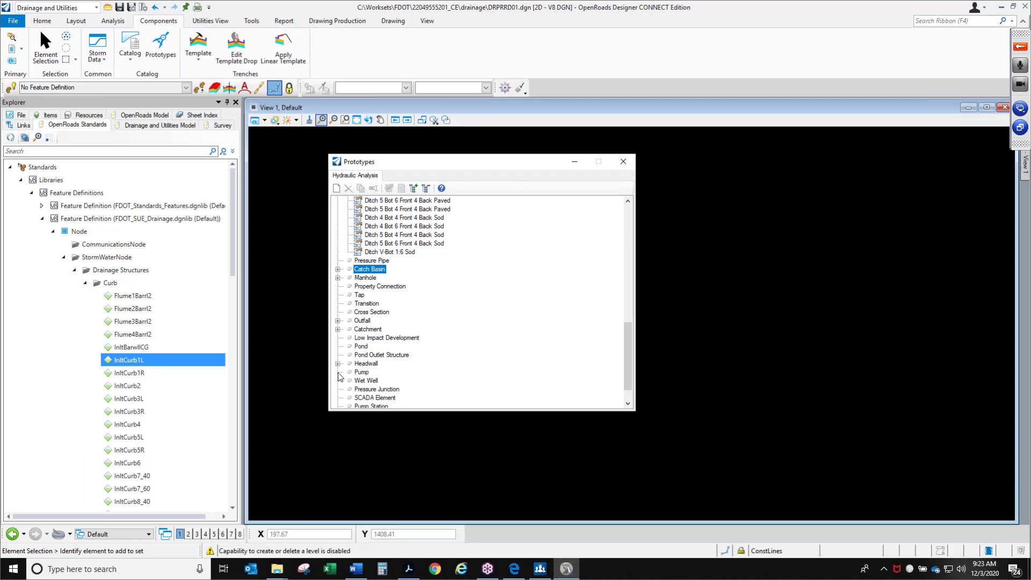
click(338, 329)
scroll(398, 324, down, 2)
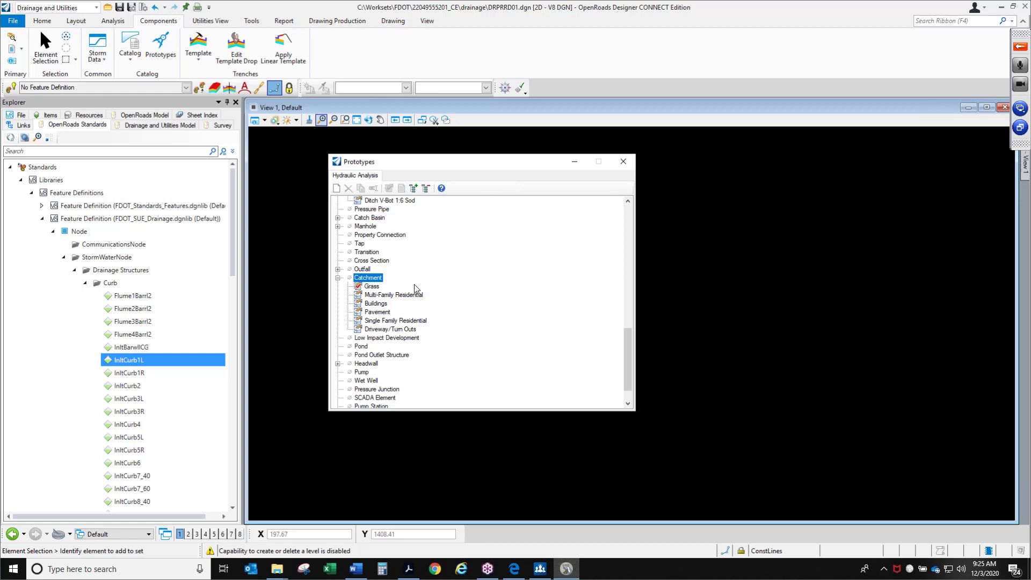
Step: Create a new catchment prototype and open its hydraulic analysis properties
click(339, 191)
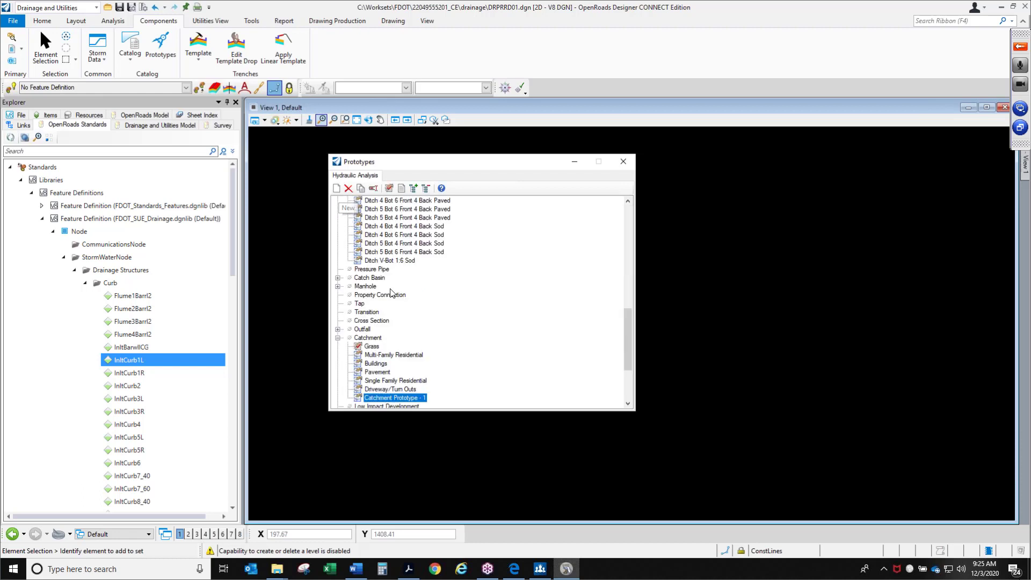
scroll(393, 340, down, 1)
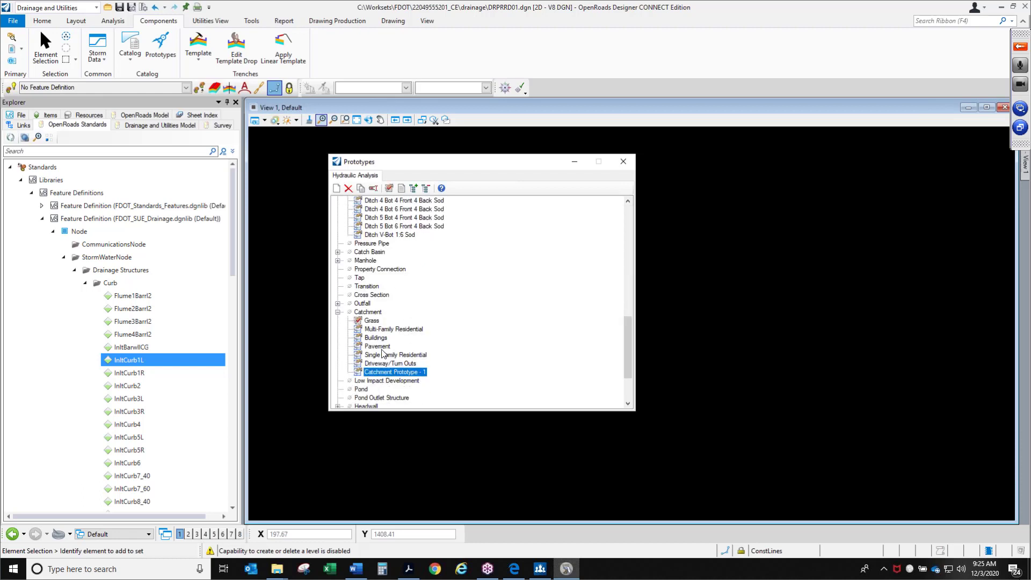
double_click(402, 373)
mouse_move(421, 113)
mouse_down()
mouse_move(421, 136)
mouse_move(414, 131)
mouse_up()
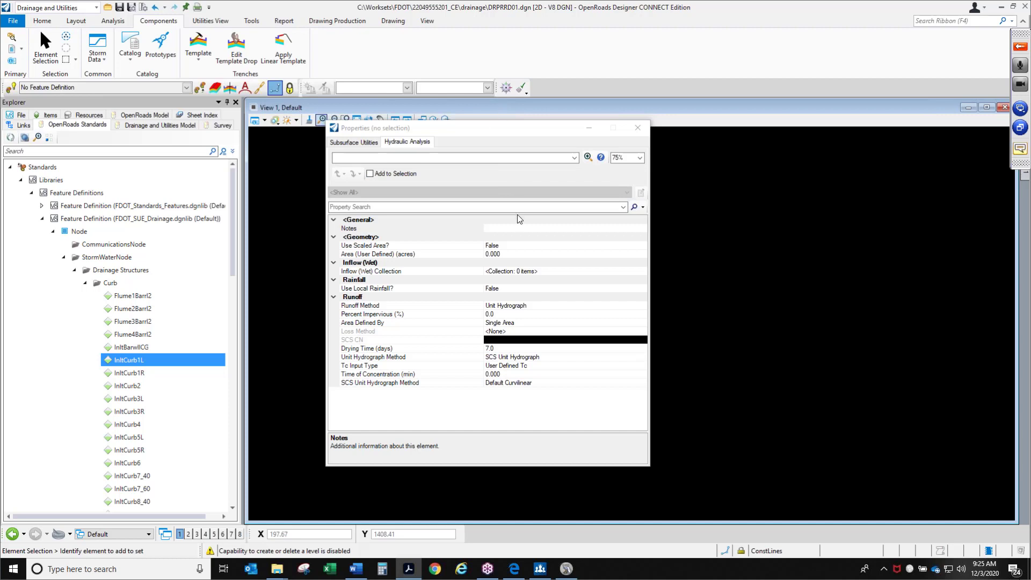
Step: Set Use Scaled Area to True for the new catchment prototype and move the Element Selection window off the properties
click(523, 246)
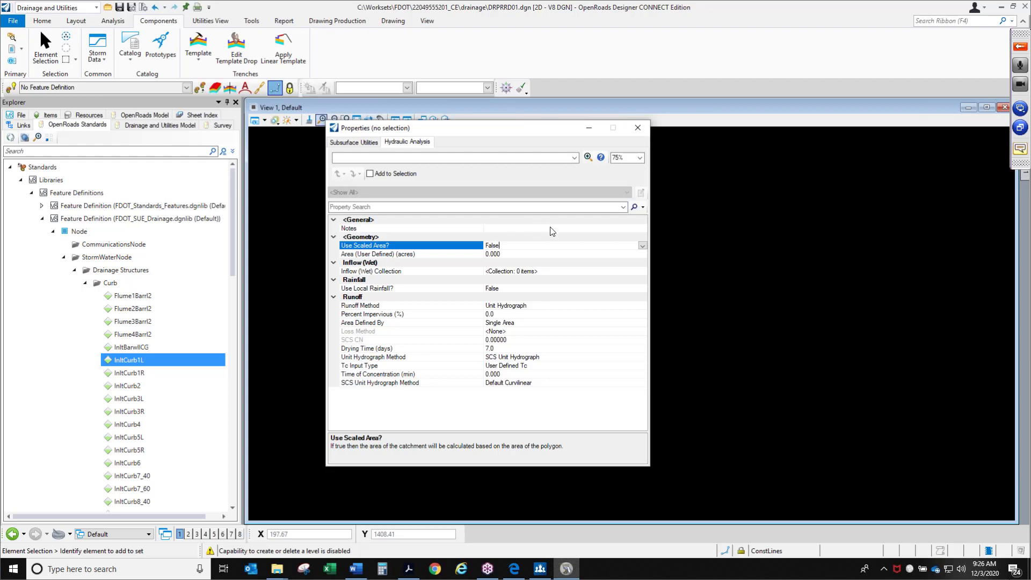
click(642, 245)
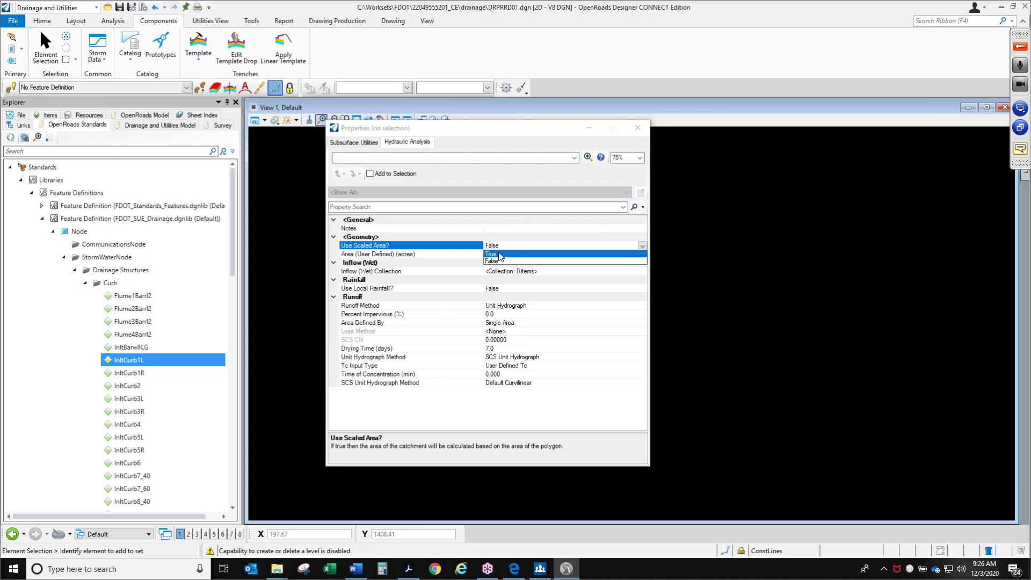
click(516, 254)
drag(414, 244, 218, 253)
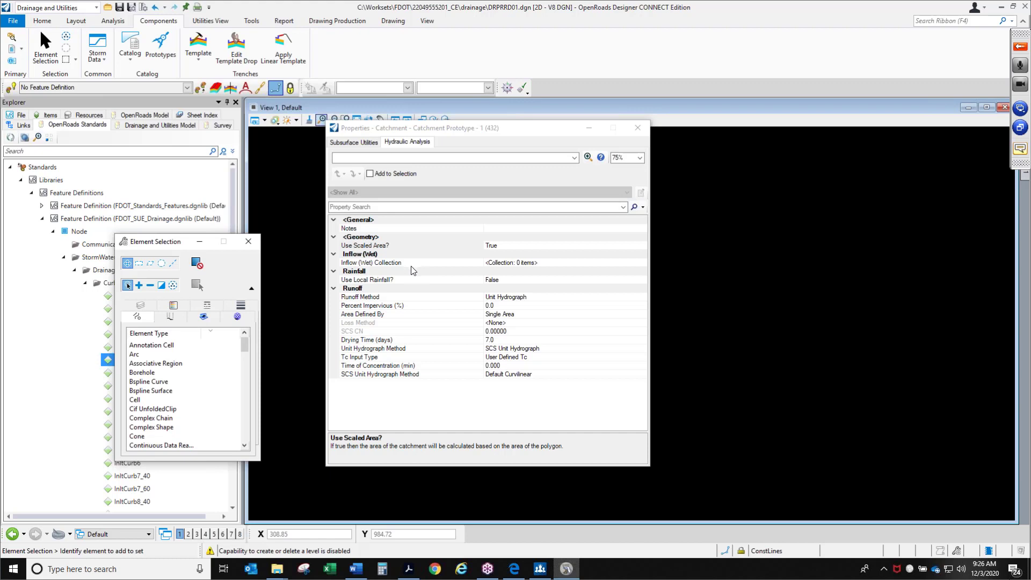
Step: Review the inflow collection and local rainfall properties, and set the runoff method to Rational Method
click(383, 263)
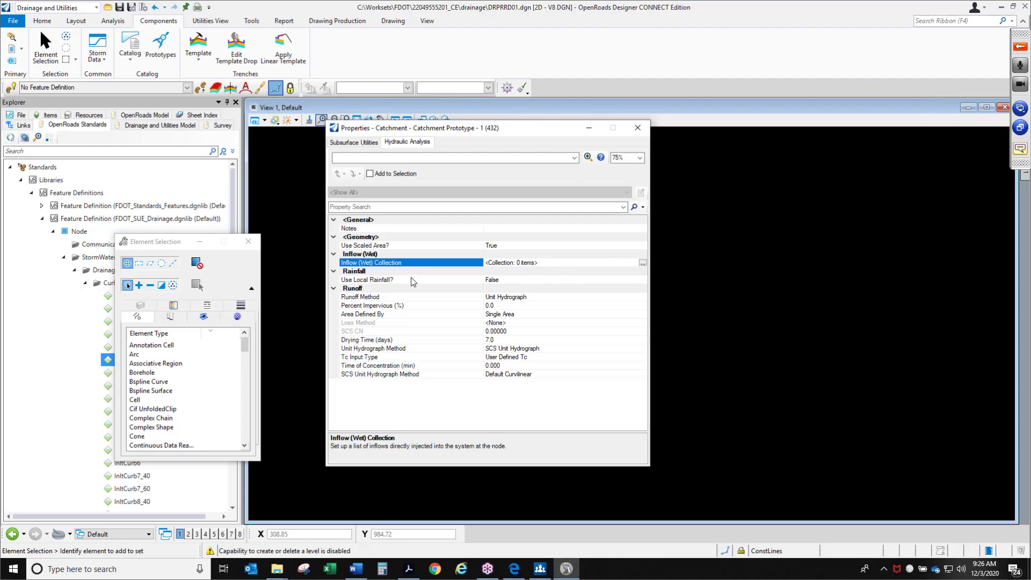
click(471, 280)
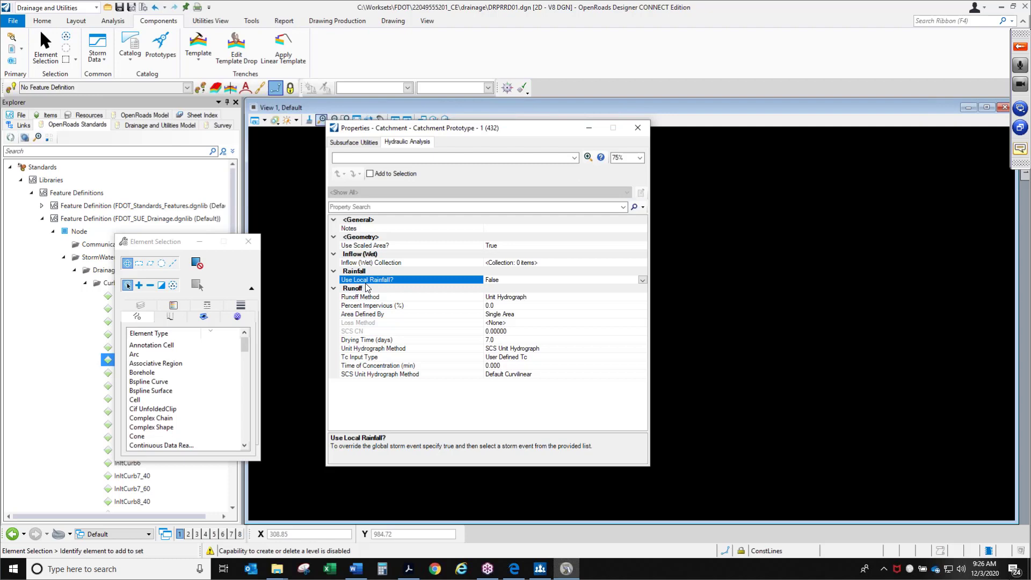
click(434, 299)
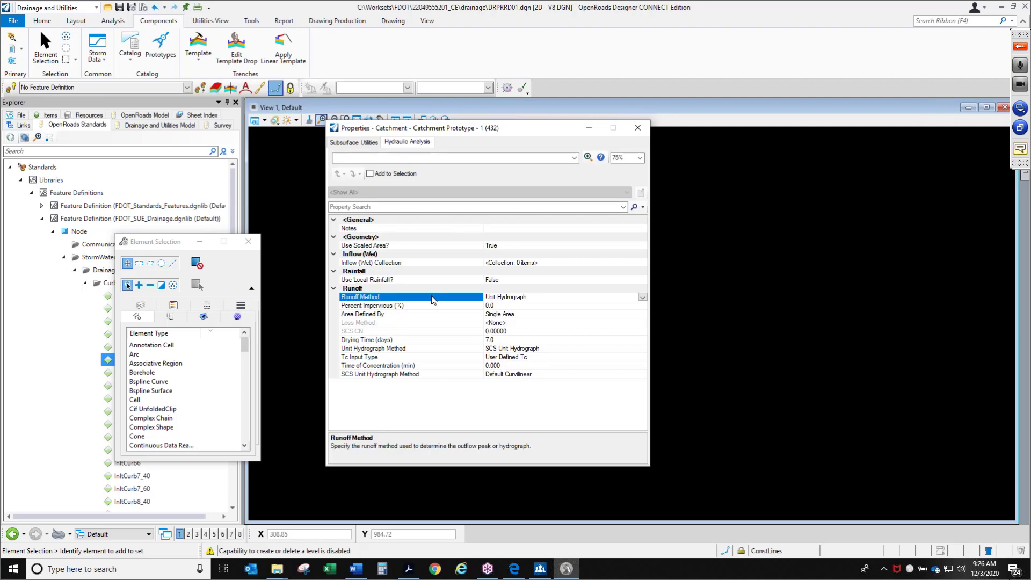
click(575, 298)
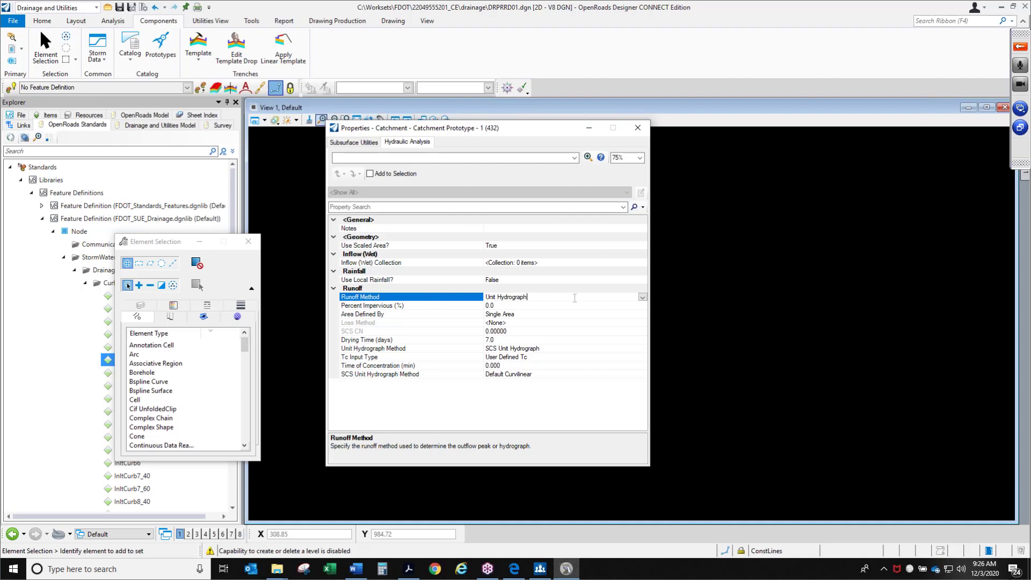
click(642, 297)
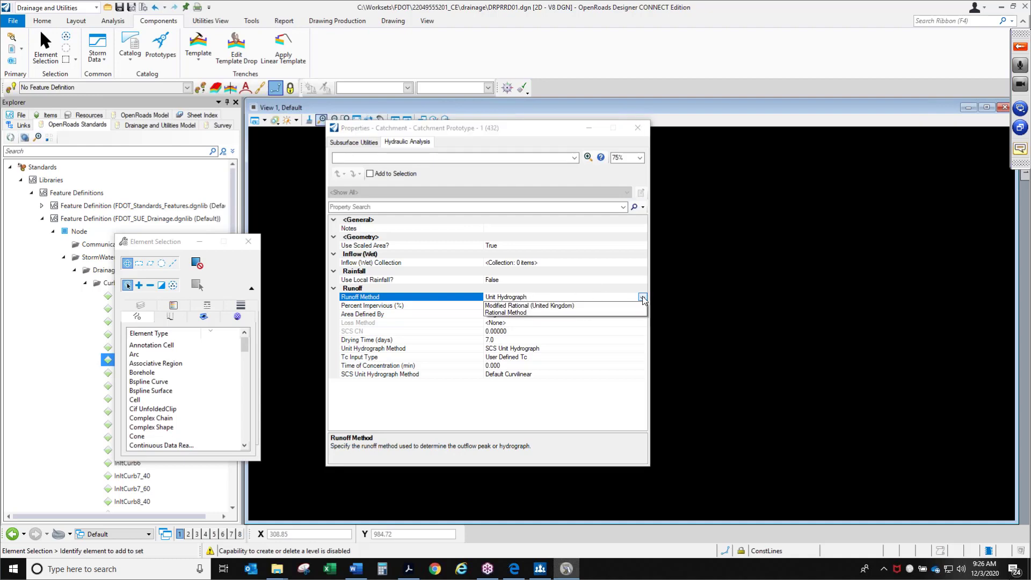
click(507, 313)
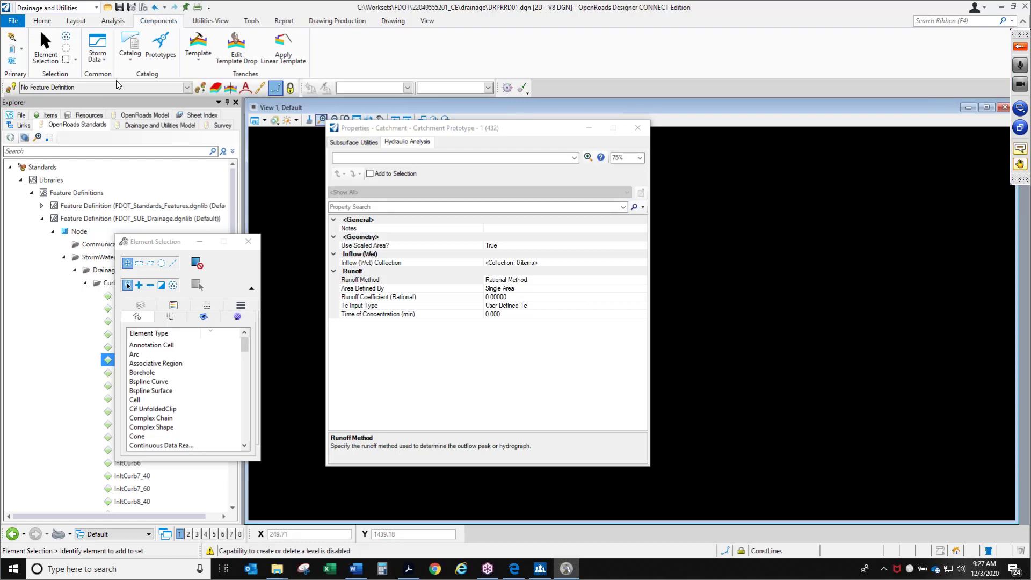
drag(386, 130, 382, 131)
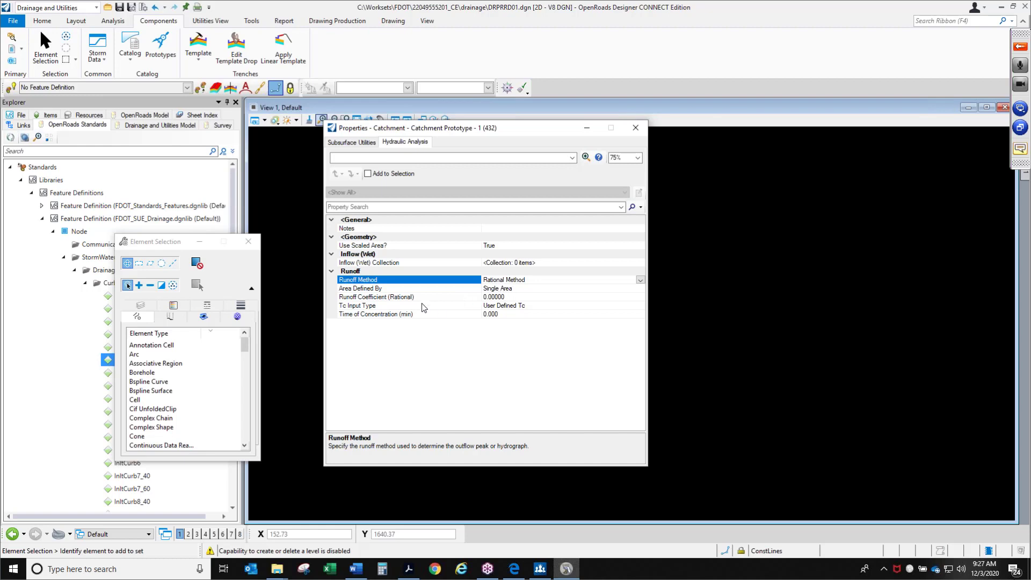
Step: Define the catchment prototype's area by Multiple Subareas
click(450, 288)
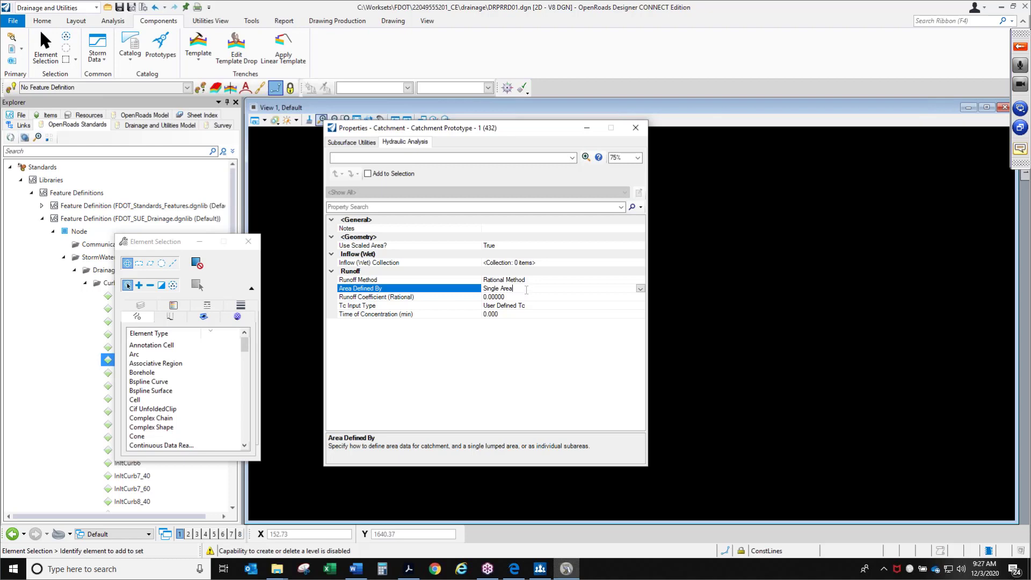
click(640, 289)
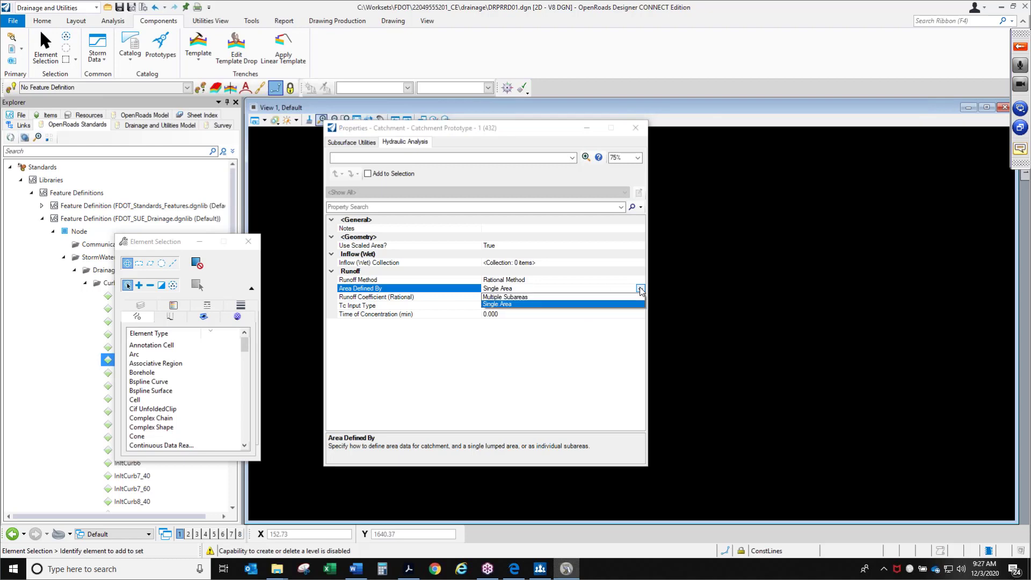
click(517, 304)
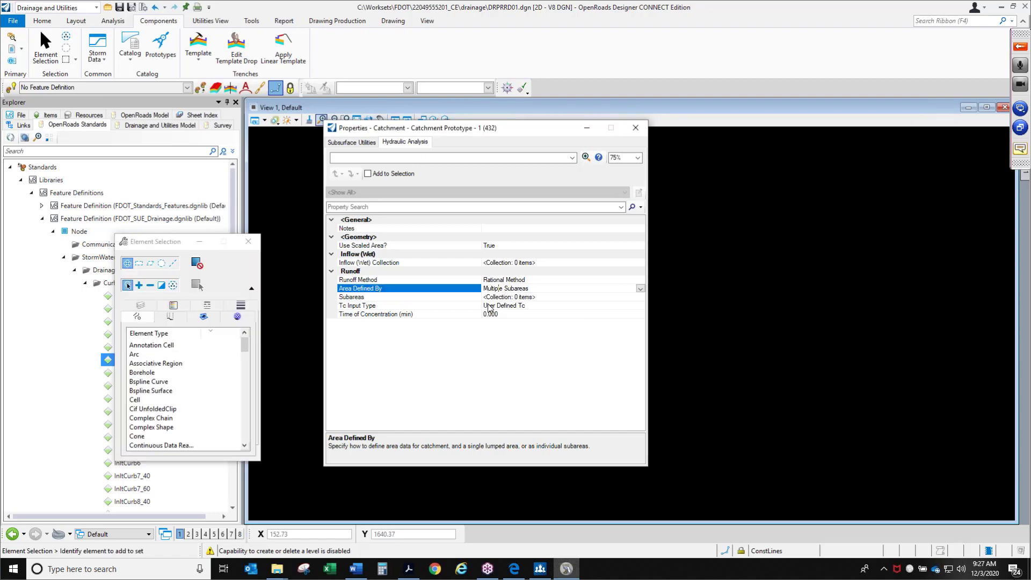
Step: Open the subareas collection and add a Pavement subarea with 50% of the total area and a runoff coefficient of 0.95
click(491, 297)
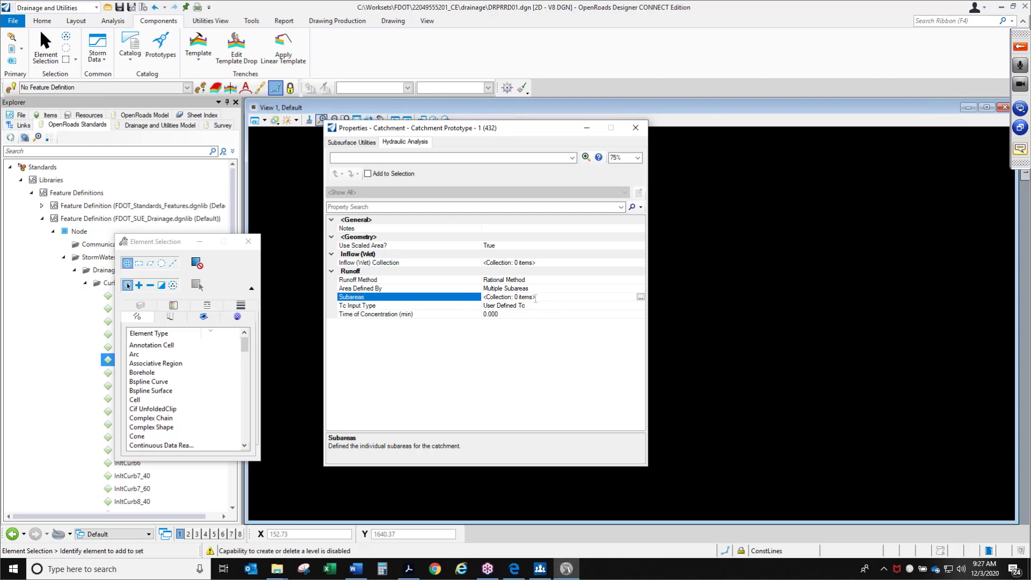
click(640, 297)
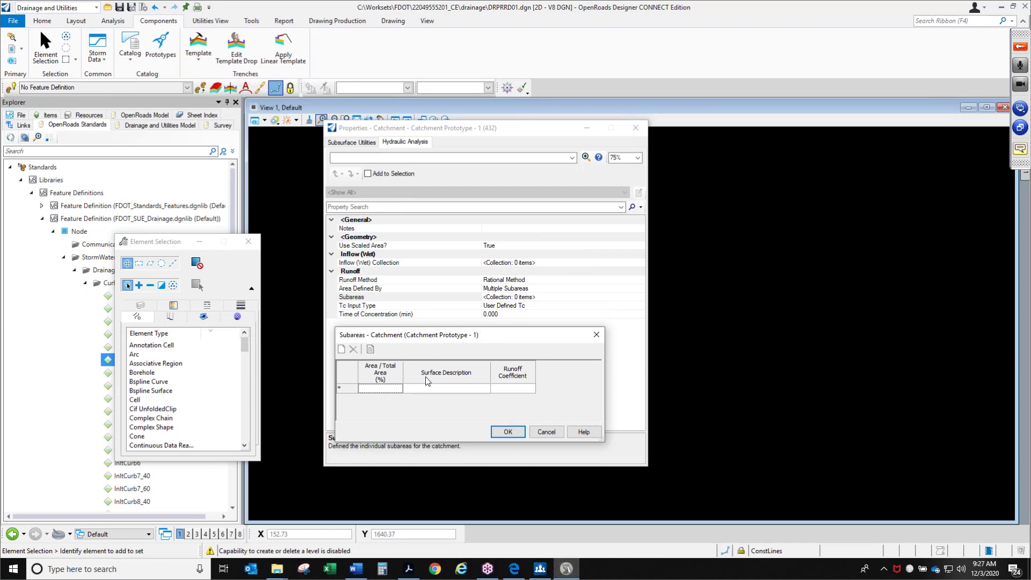
click(386, 389)
text(50)
click(448, 388)
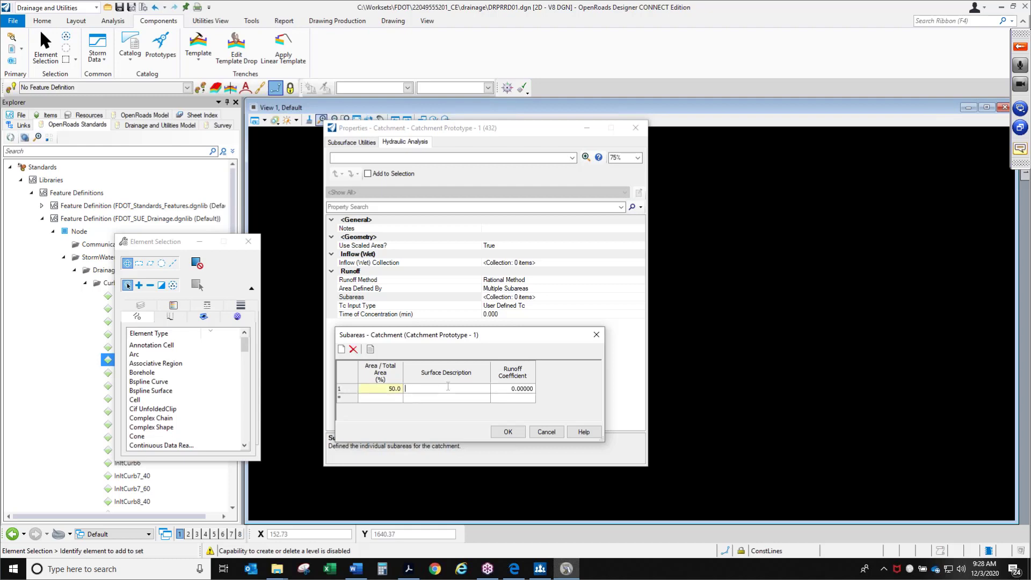
text(Pavement)
click(499, 392)
click(498, 389)
text(0.95)
Step: Add a Grass subarea with 50% of the total area and a runoff coefficient of 0.2, and accept the subareas
click(399, 401)
click(424, 397)
text(Gr)
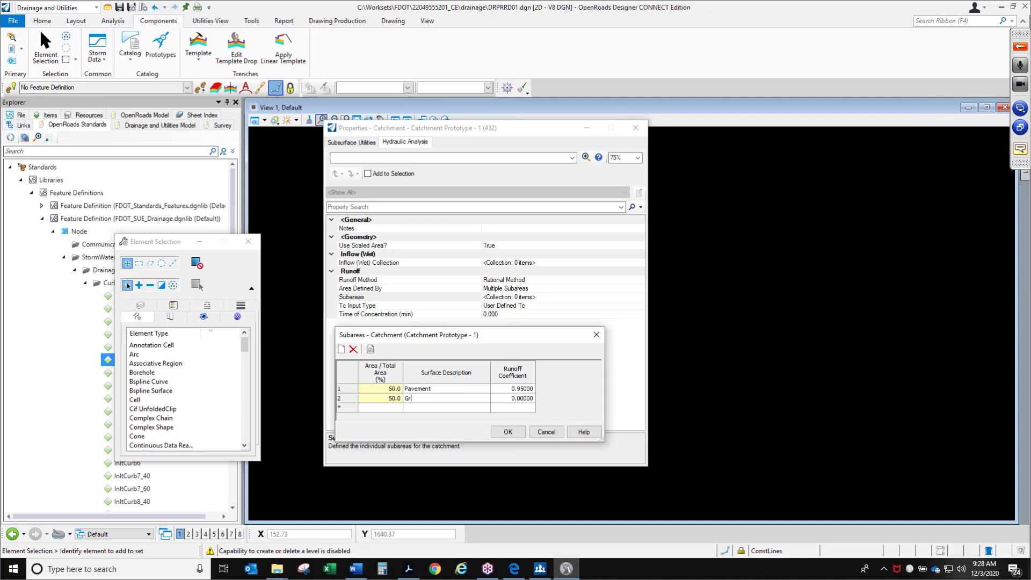
text(ass)
click(519, 400)
text(0.2)
drag(514, 337, 516, 257)
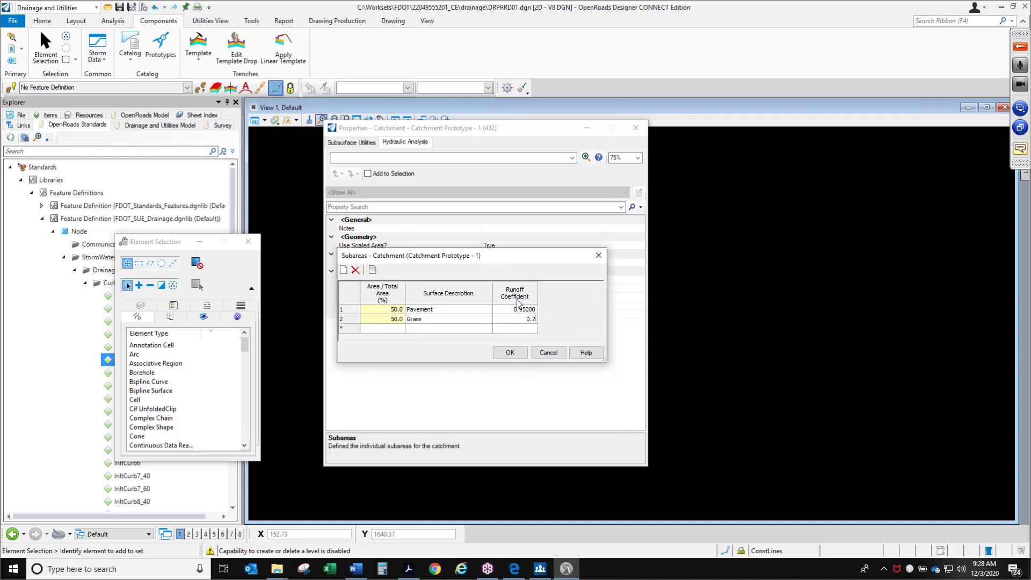
click(514, 353)
click(514, 353)
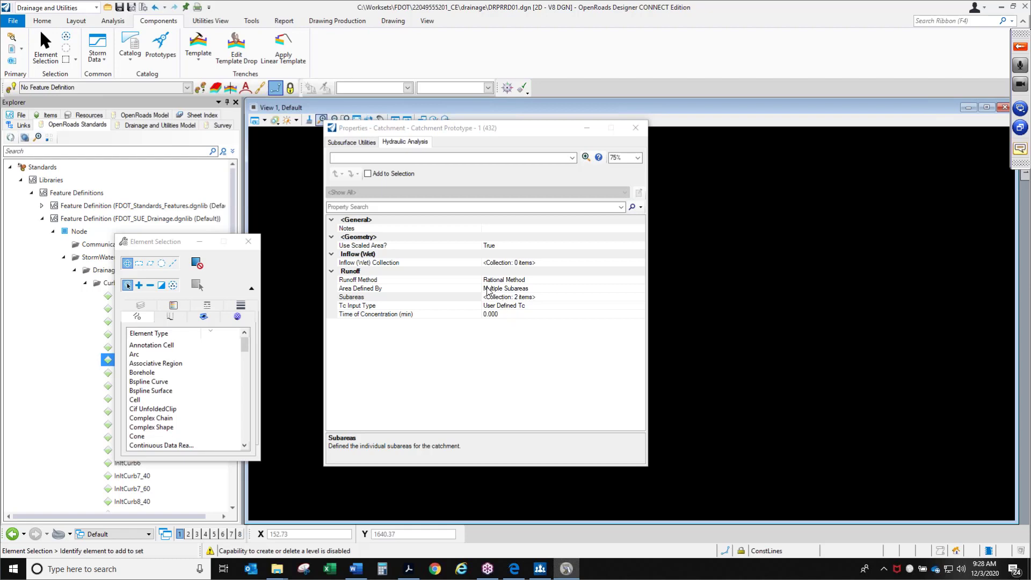
Step: Try the Composite Tc input type and inspect its Tc data collection without adding a method
click(506, 307)
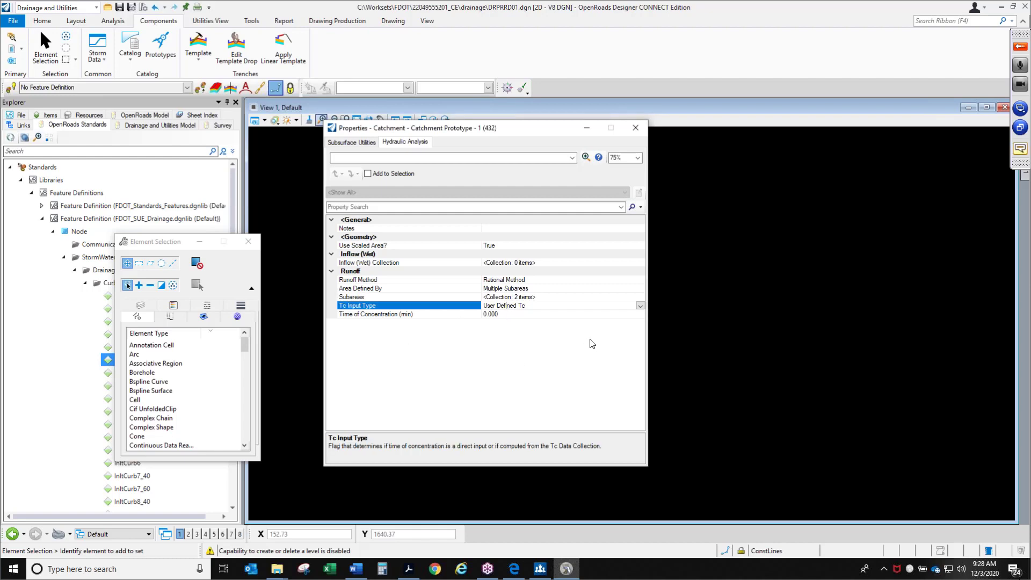
click(641, 305)
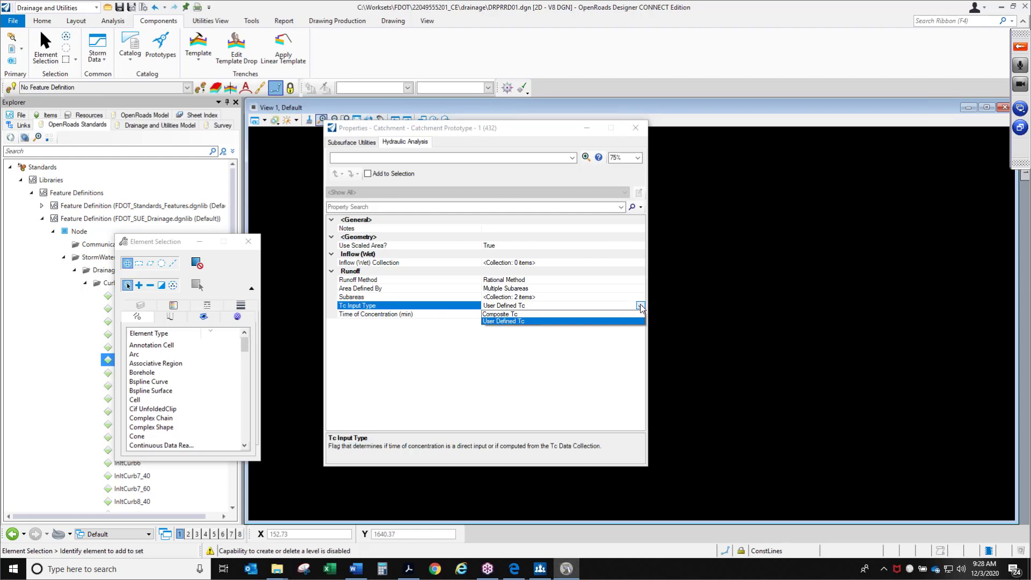
click(500, 314)
click(501, 315)
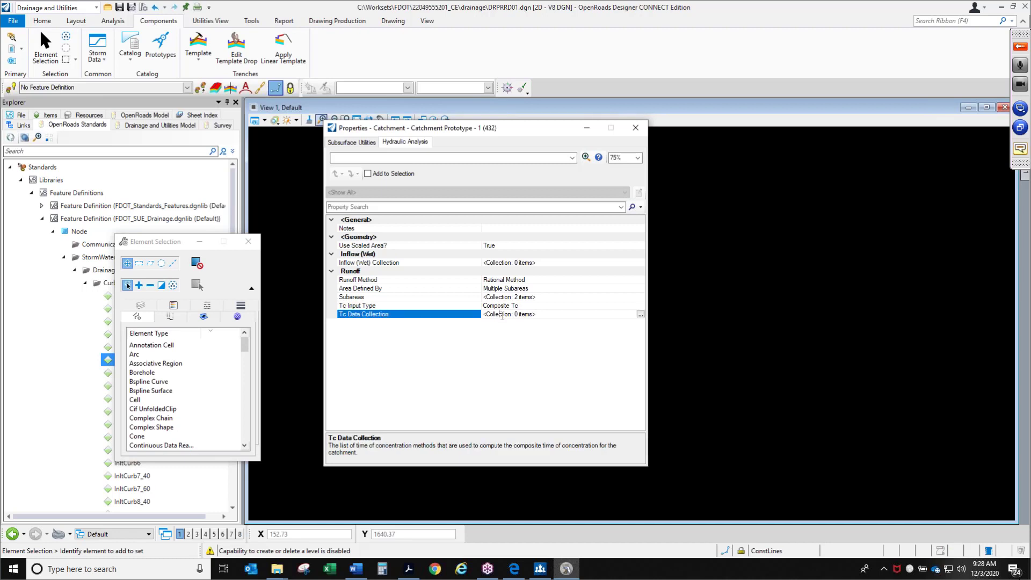
click(641, 315)
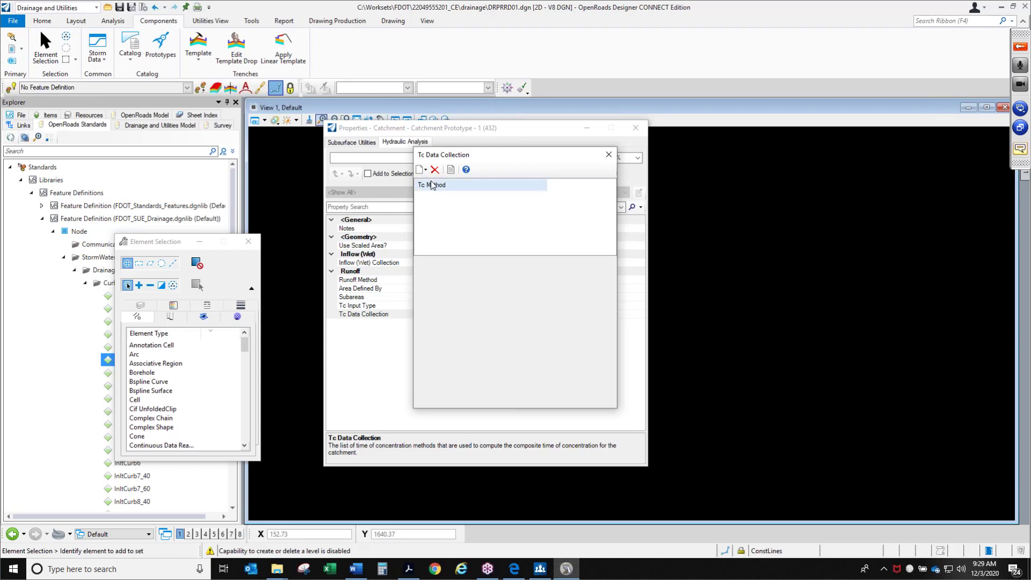
click(608, 154)
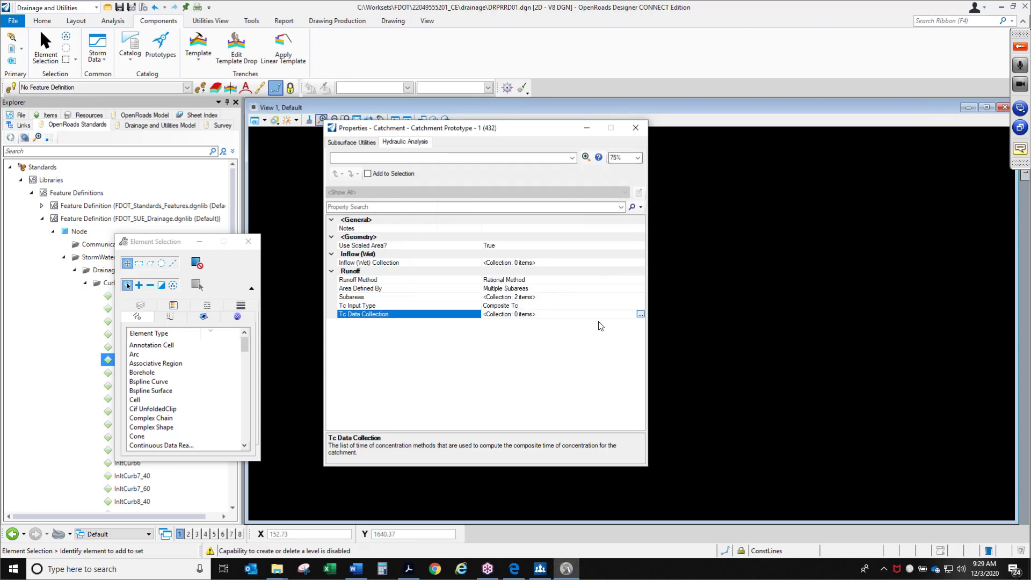
click(641, 315)
click(608, 155)
Step: Set the Tc input type to User Defined Tc and the time of concentration to 10 minutes
click(629, 306)
click(641, 305)
click(537, 322)
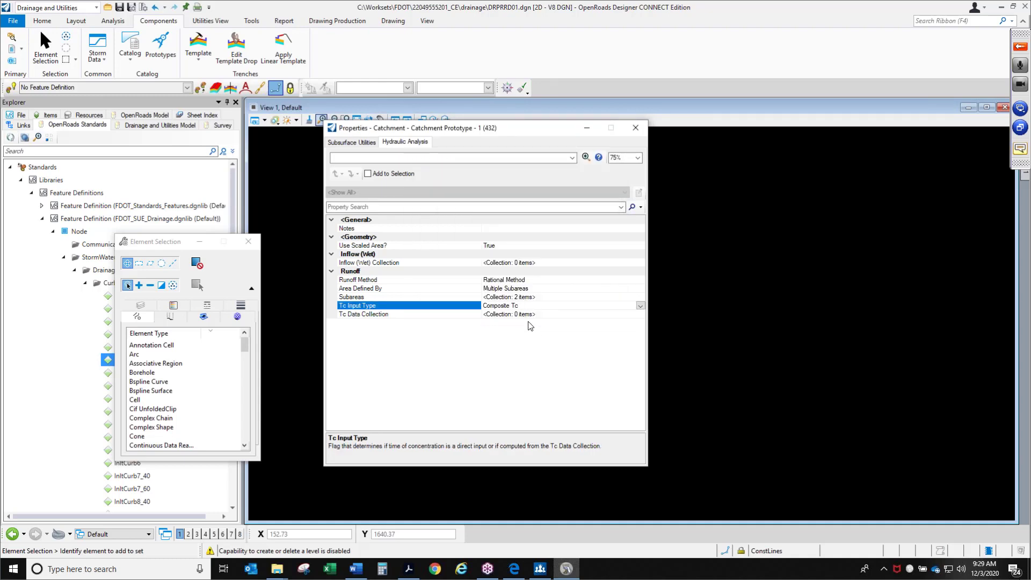
click(507, 313)
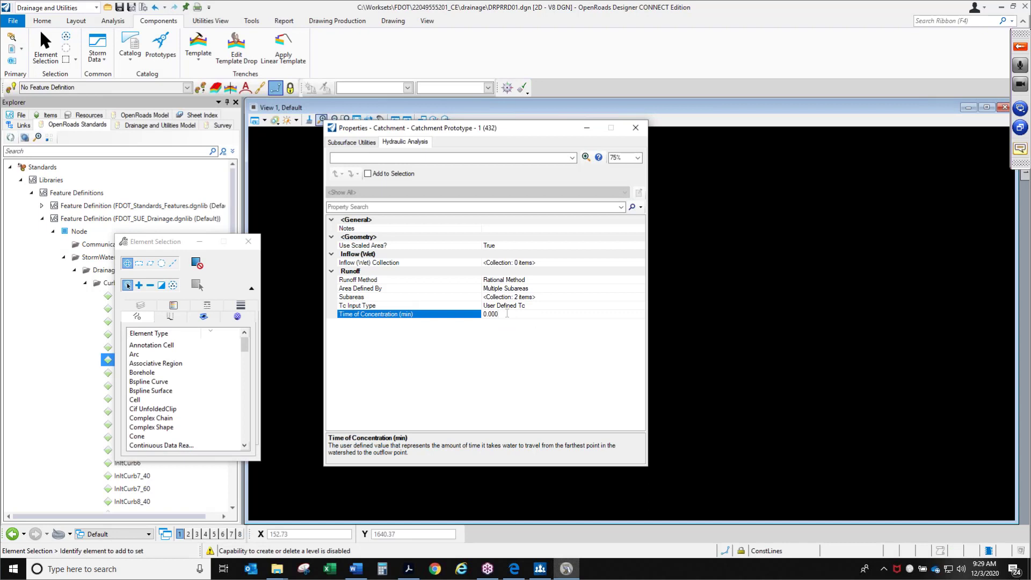
click(504, 316)
text(10)
click(548, 288)
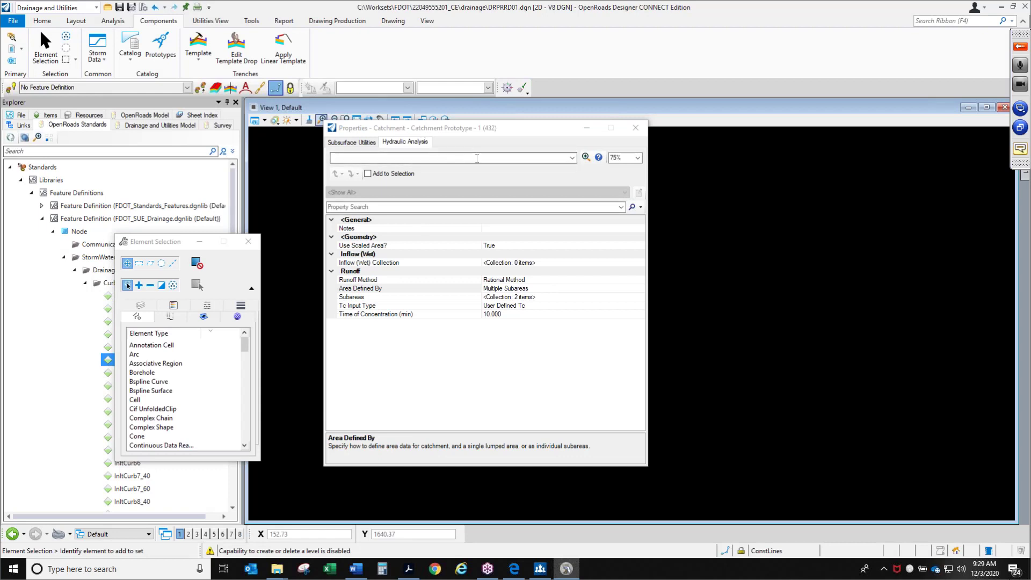
Step: Add the note "Project-Specific Mix" to the catchment prototype and close its properties and the Prototypes dialog
drag(481, 131, 494, 118)
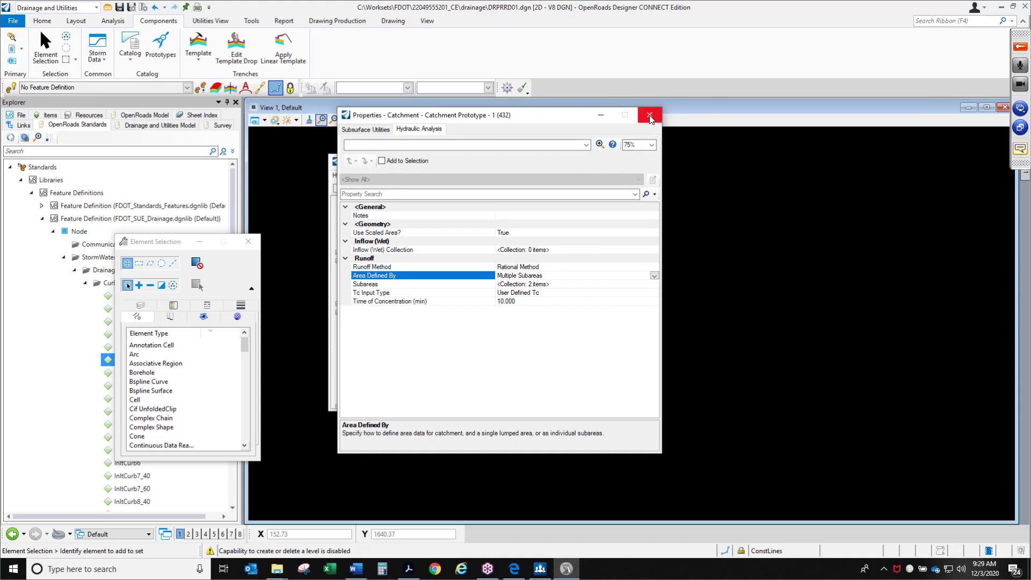
click(378, 217)
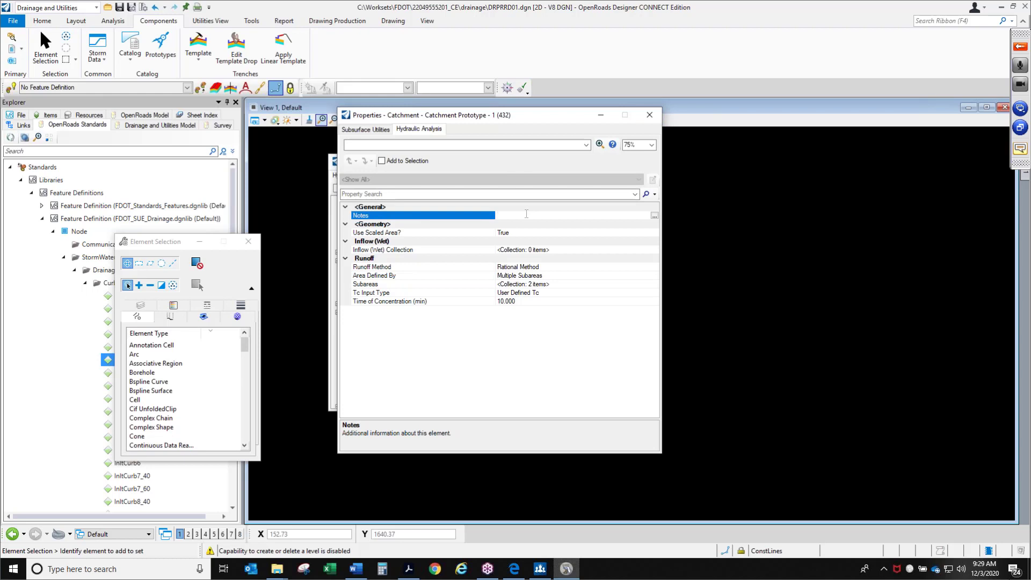
text(Project-Specific Mix)
key(Return)
click(435, 130)
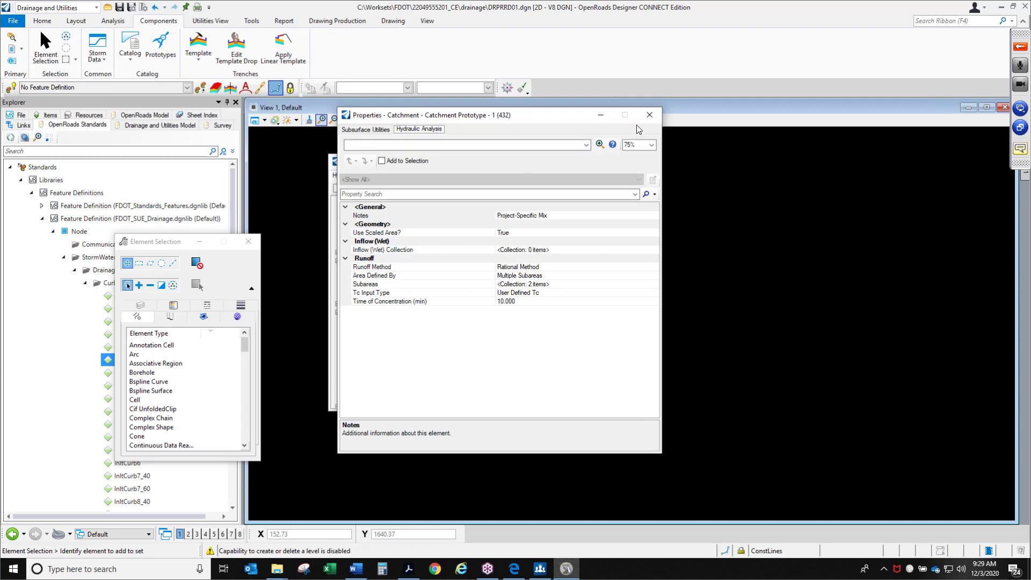
click(649, 115)
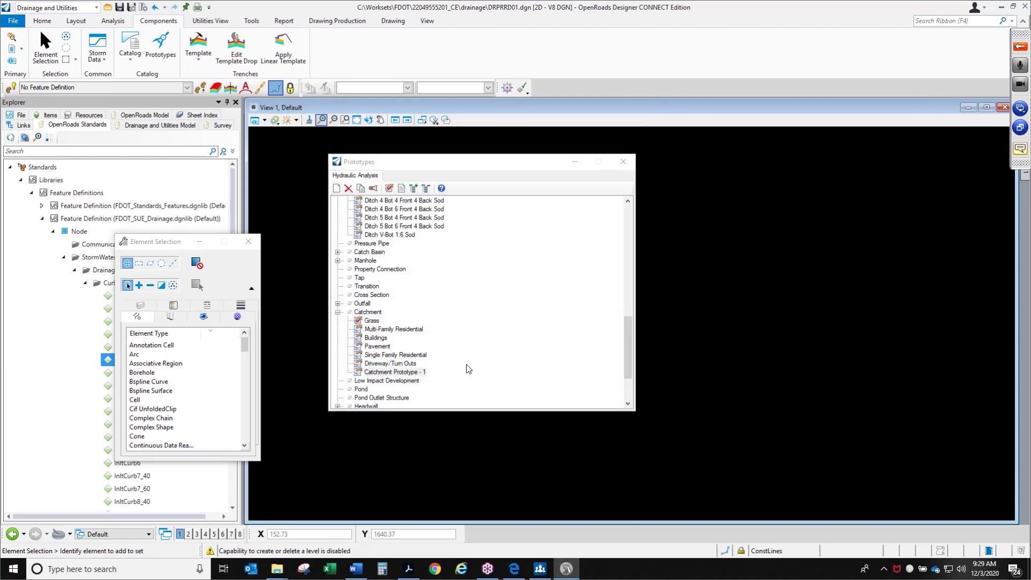
click(623, 161)
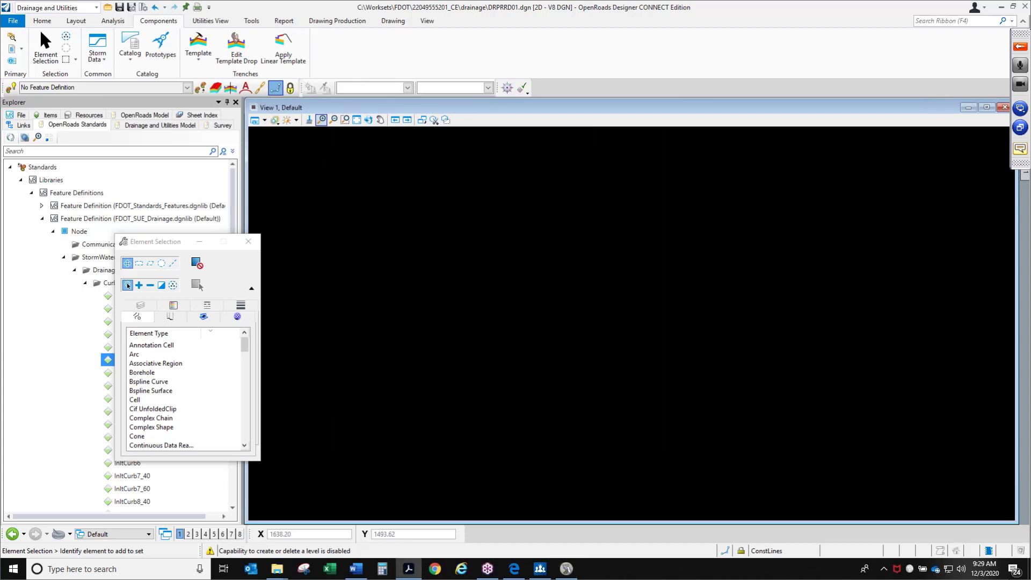
Step: Switch to the training guide PDF in Acrobat and read the end of Exercise 1.2 and the Exercise 1.3 instructions
drag(464, 0, 474, 95)
click(617, 101)
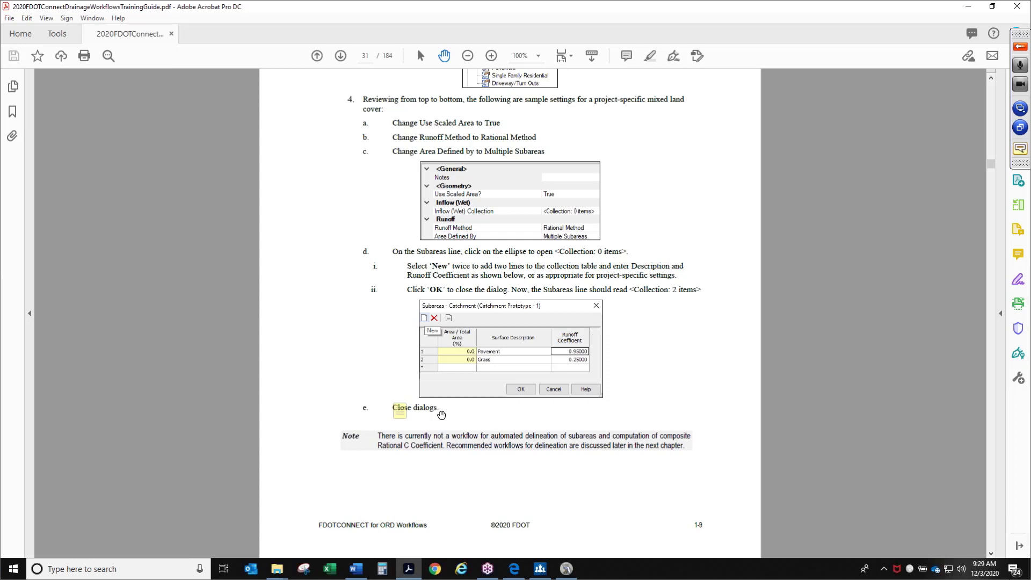
mouse_move(410, 413)
click(341, 56)
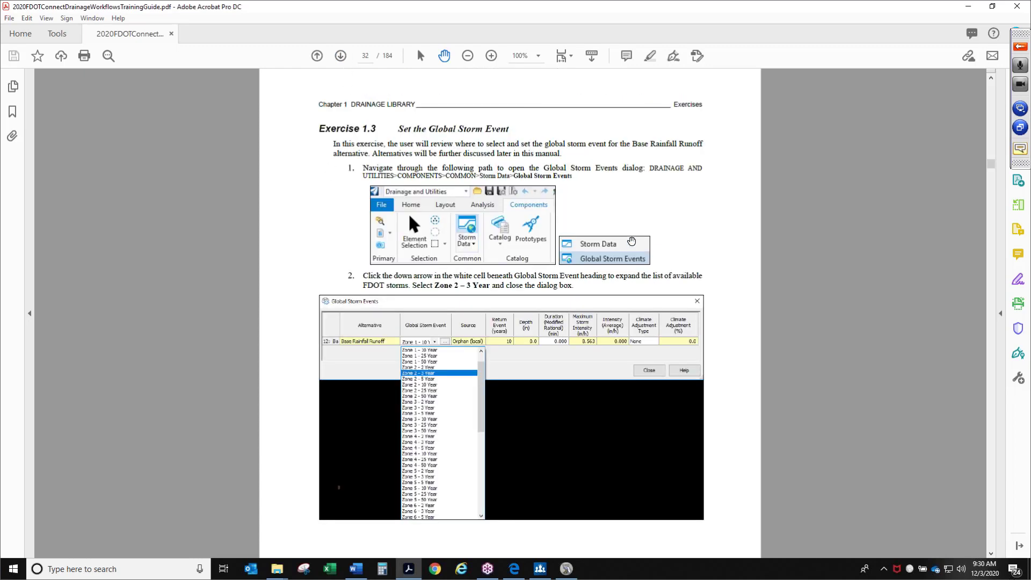
click(492, 55)
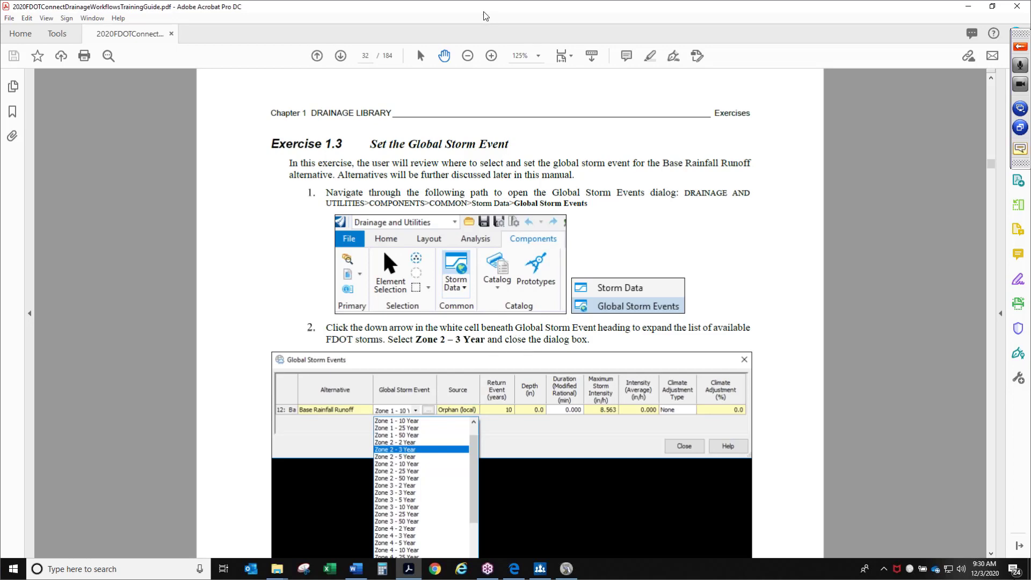
drag(489, 11, 489, 0)
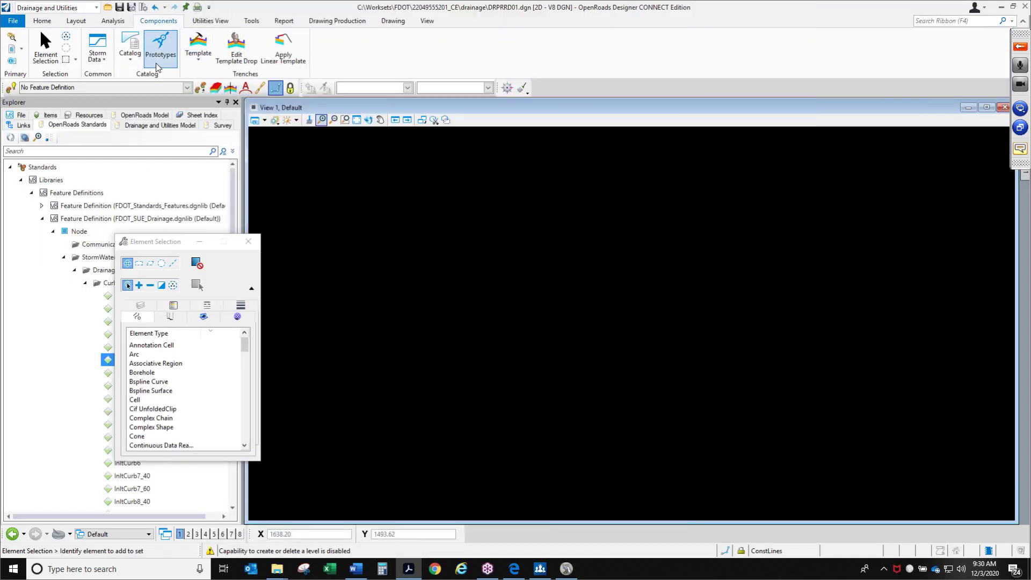
Step: Inspect the Global Storm Events settings for the Base Rainfall Runoff alternative and close the dialog
click(102, 64)
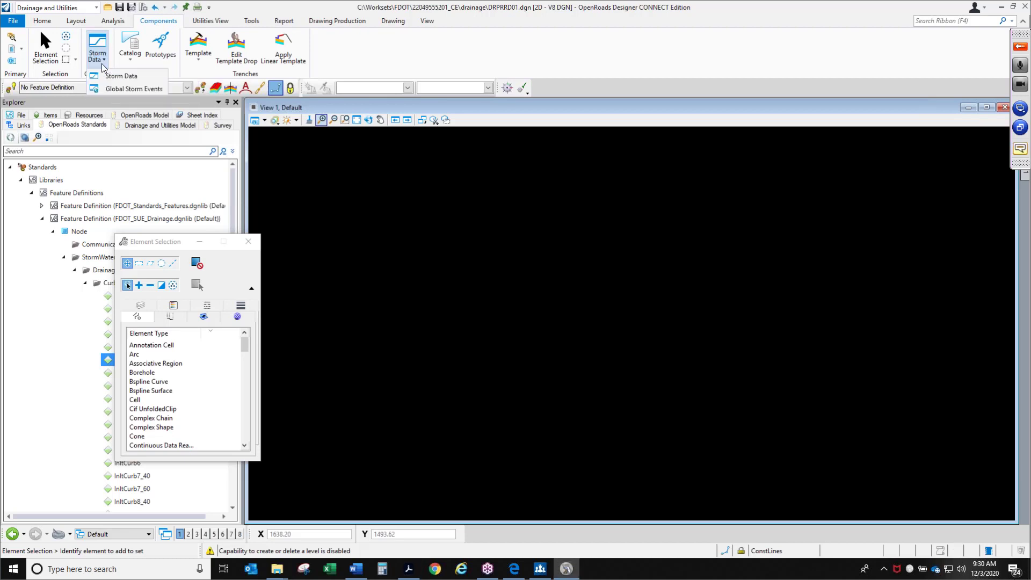
click(111, 89)
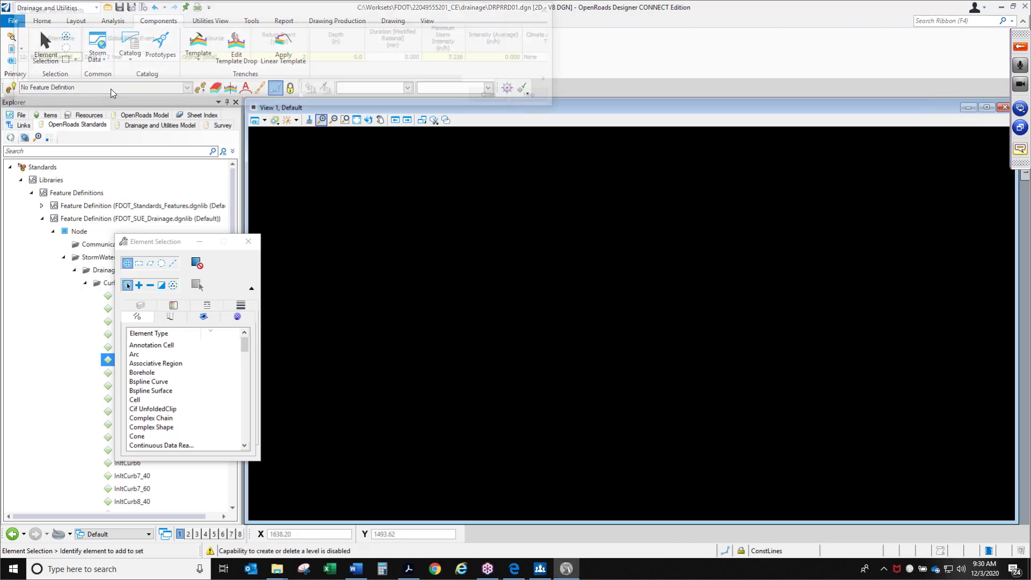
drag(369, 228, 499, 118)
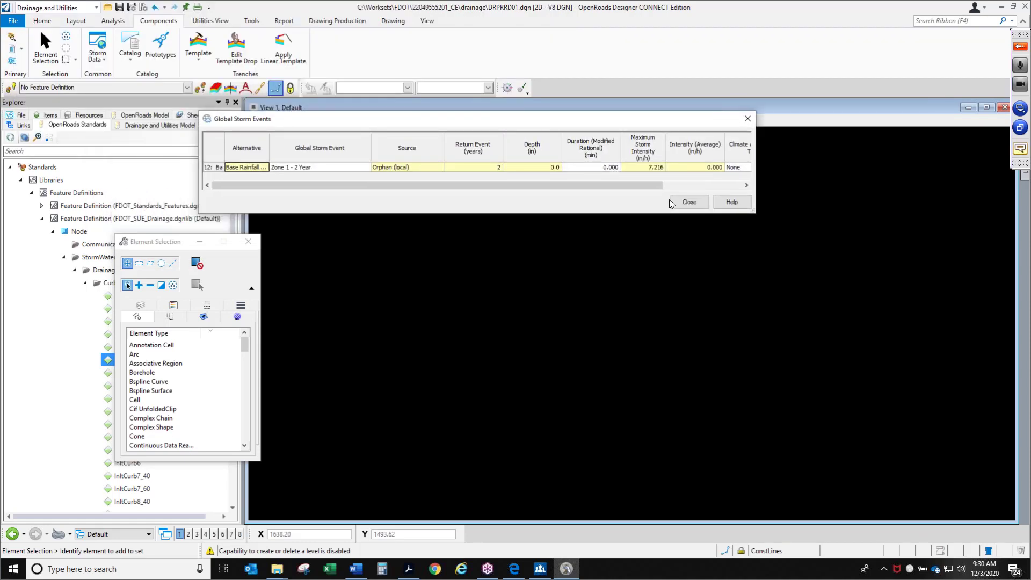
click(689, 202)
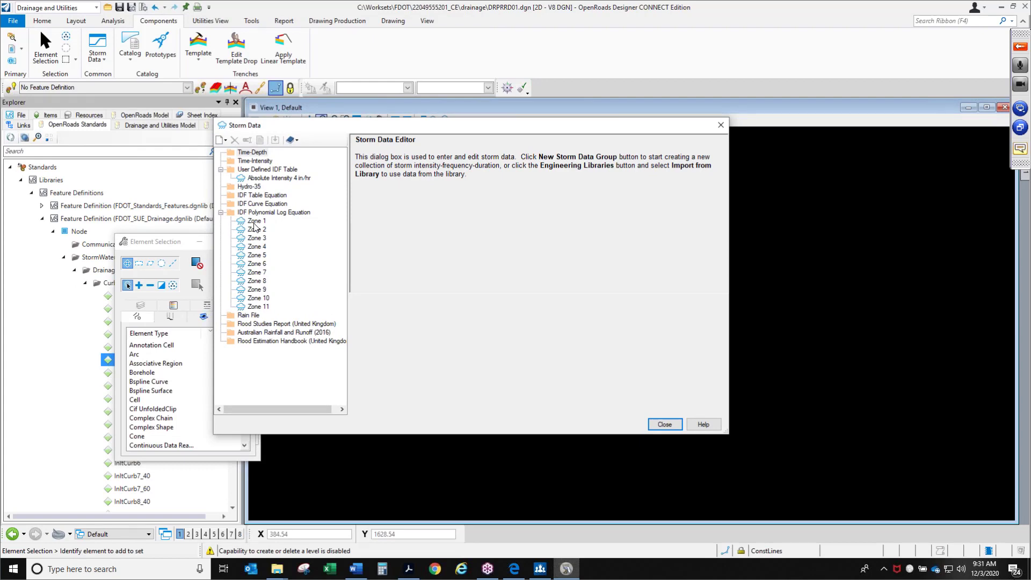
Step: Examine the IDF Polynomial Log Equation storm data for Zones 1, 2, 3 and 6, including the library and notes information
click(254, 223)
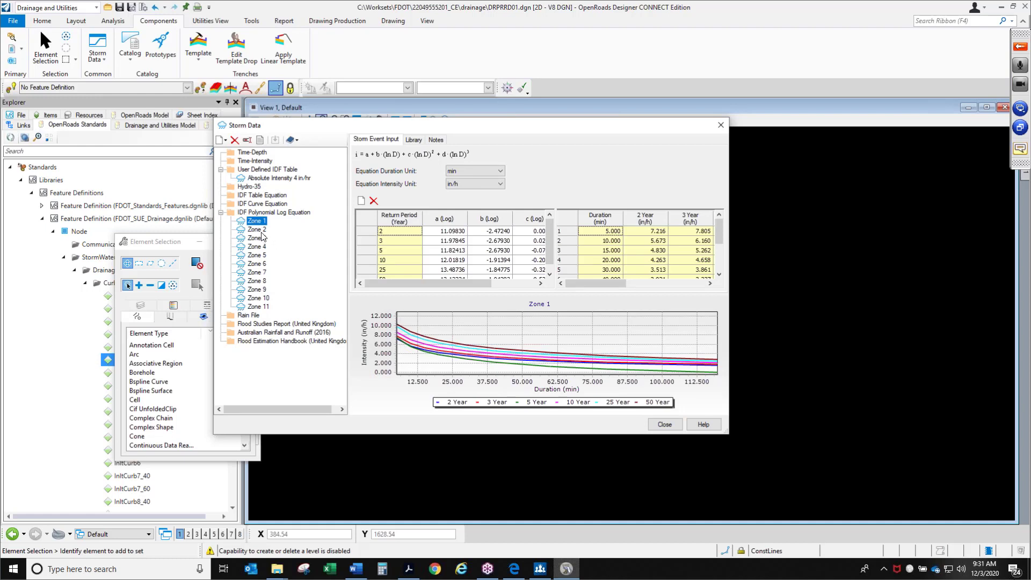
click(261, 231)
click(258, 238)
click(259, 264)
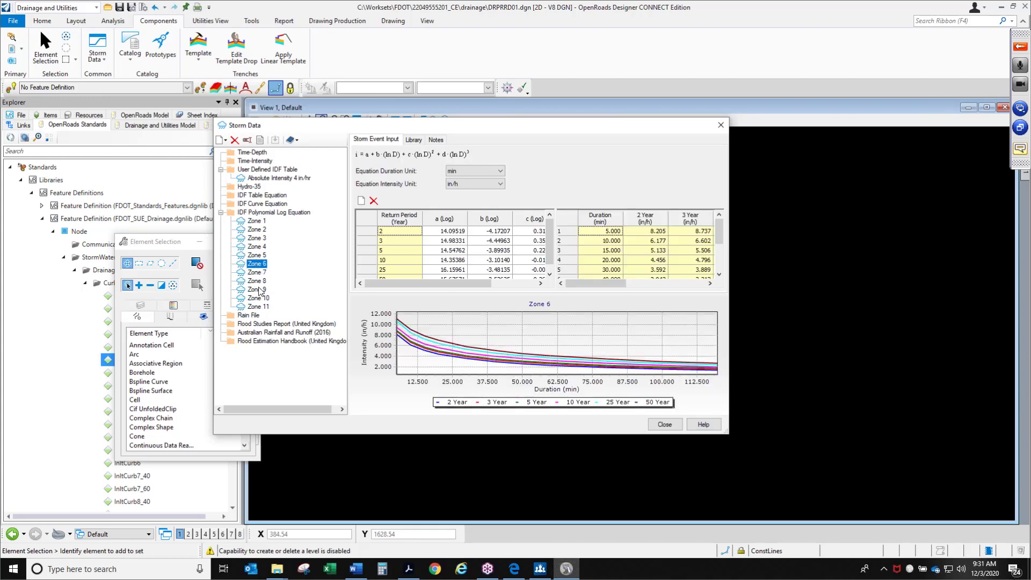
scroll(495, 288, down, 1)
click(436, 139)
click(421, 140)
click(375, 139)
Step: Compare the user-defined Absolute Intensity 4 in/hr table with the Zone 1 curves and close the Storm Data editor
click(276, 178)
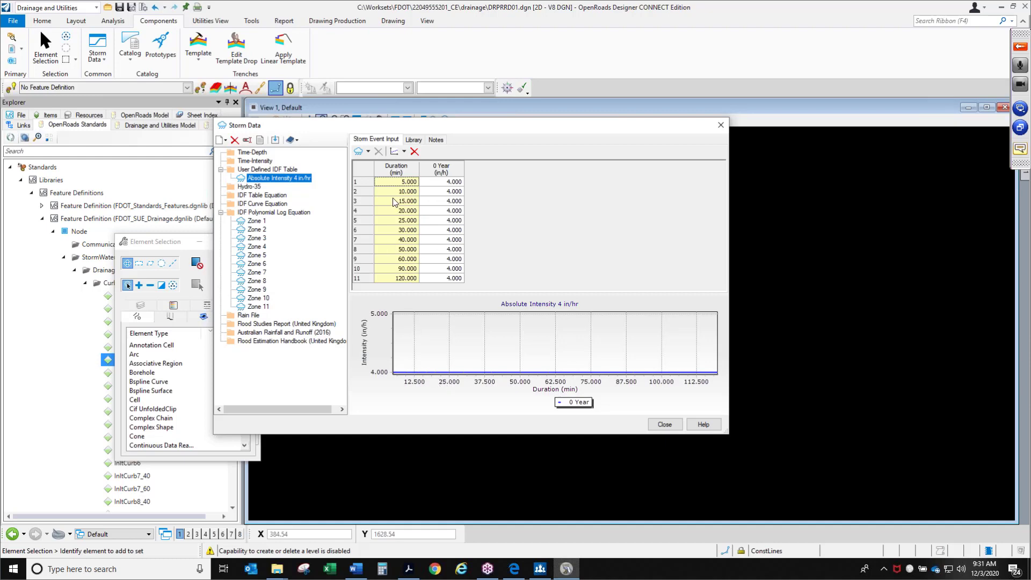
click(410, 278)
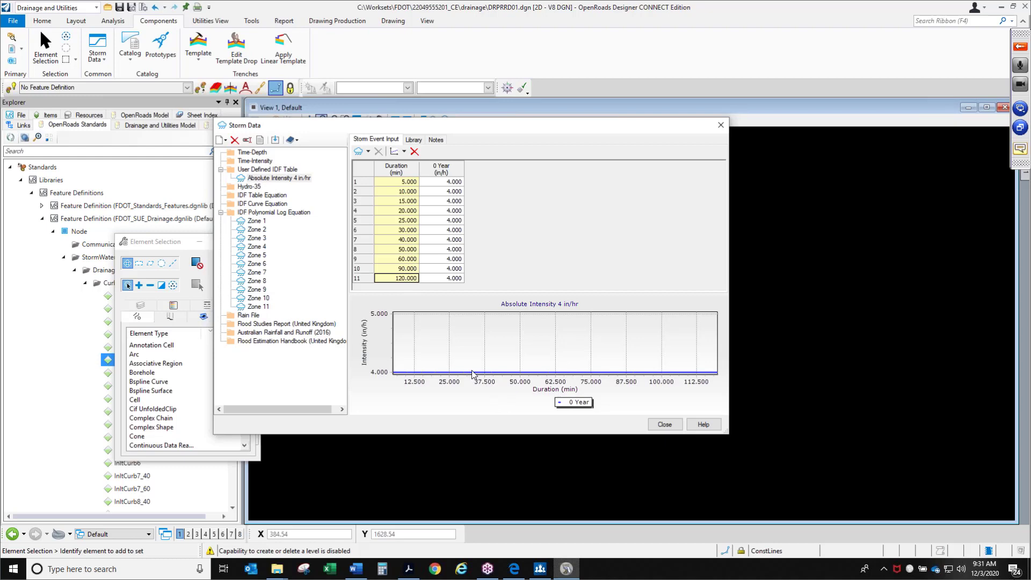
click(264, 224)
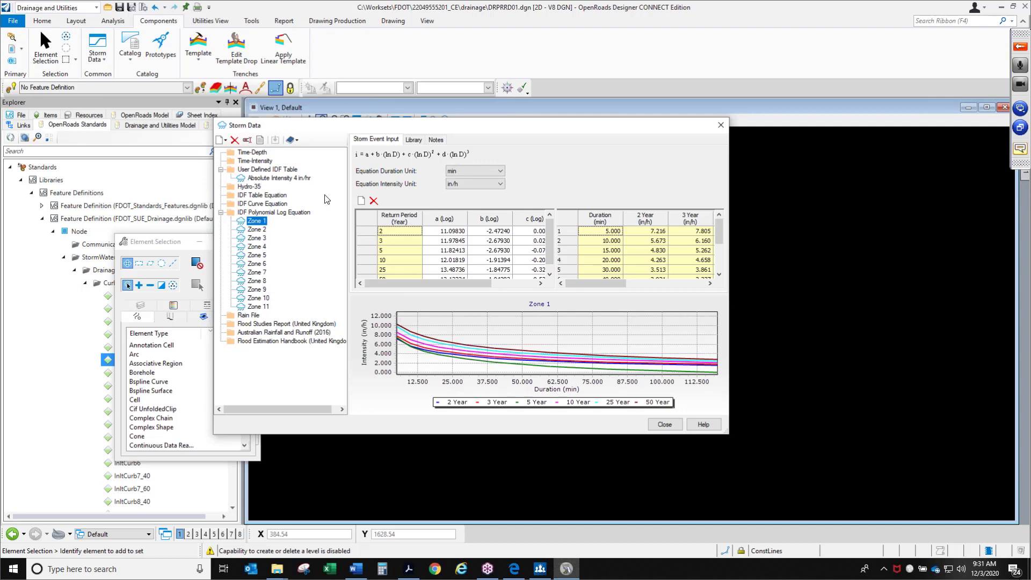
click(720, 127)
Step: Reopen Global Storm Events in an enlarged dialog and set the Base Rainfall Runoff alternative's storm event to Zone 2 - 3 Year
click(101, 58)
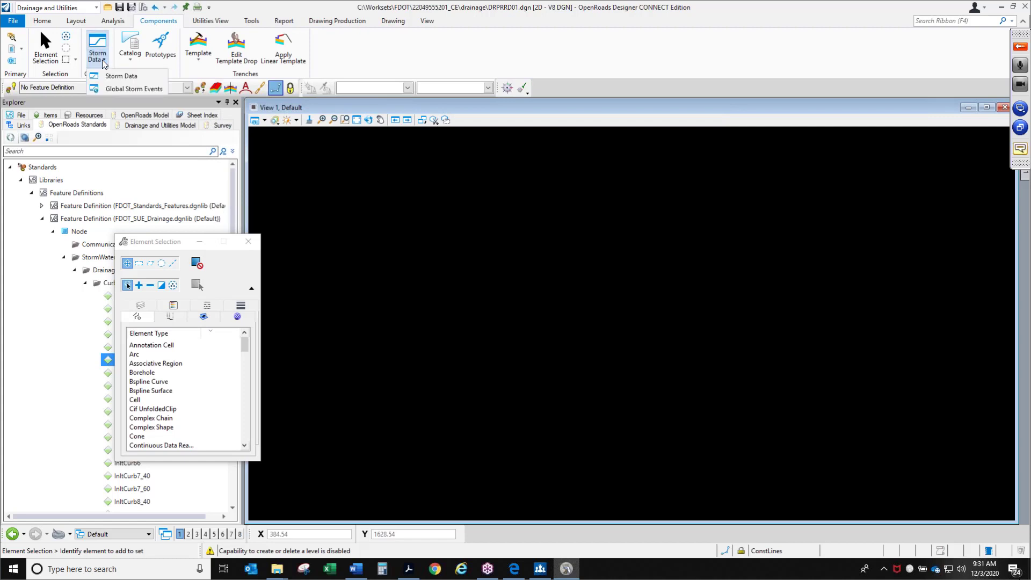
click(111, 89)
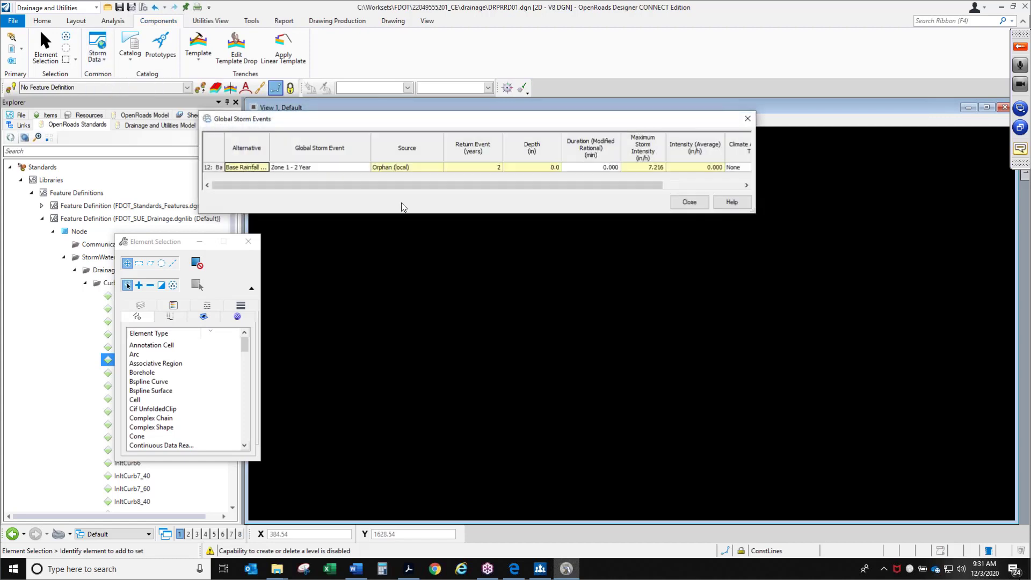
drag(404, 215, 404, 288)
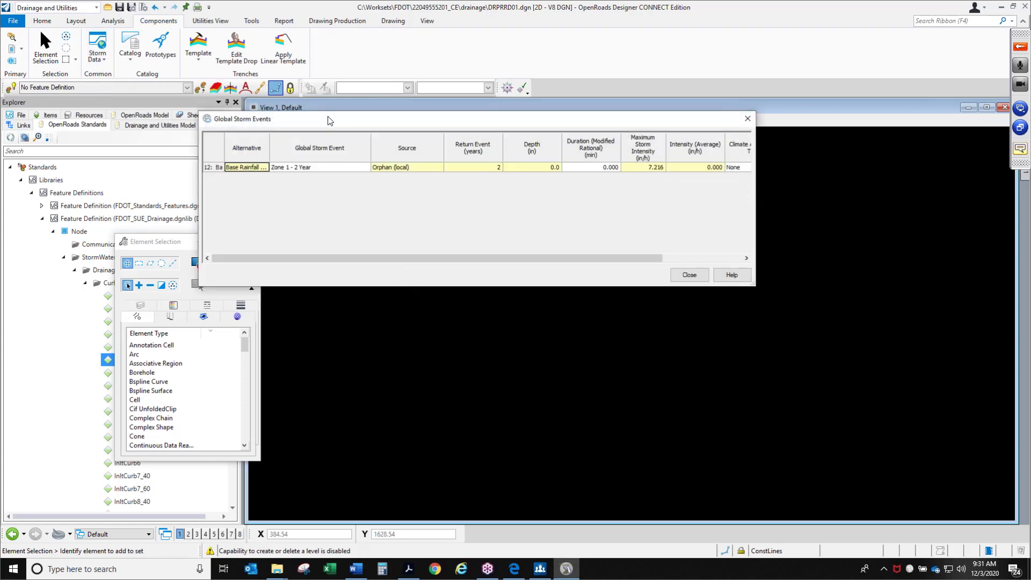
drag(319, 119, 353, 169)
click(331, 214)
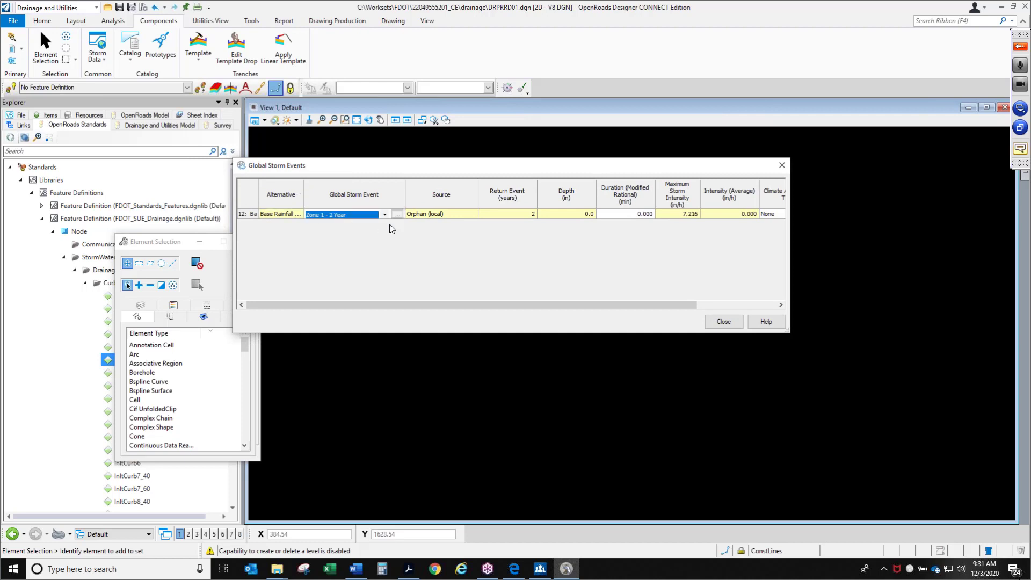
click(384, 215)
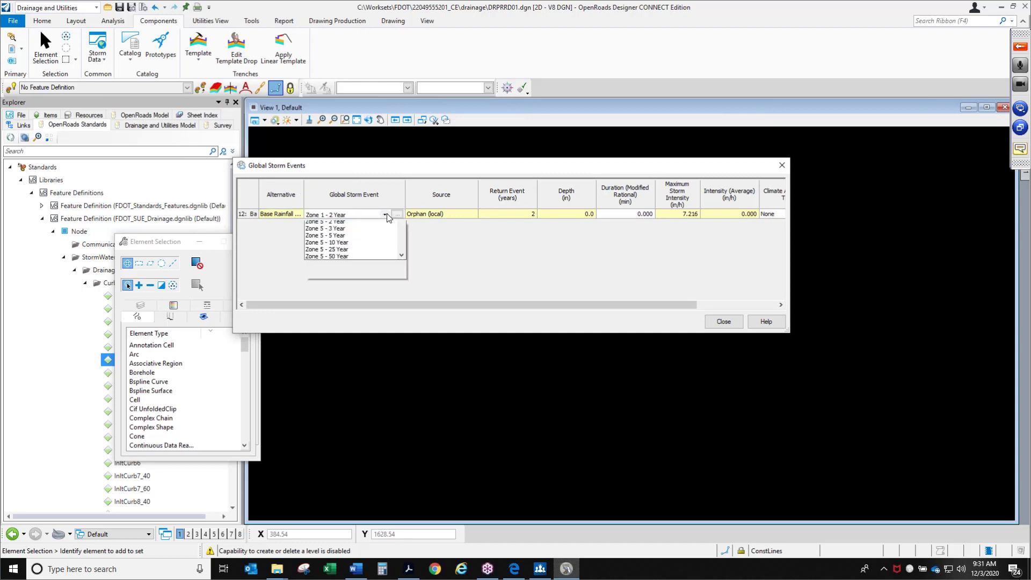
mouse_move(404, 253)
mouse_down()
mouse_move(405, 370)
mouse_move(401, 238)
mouse_up()
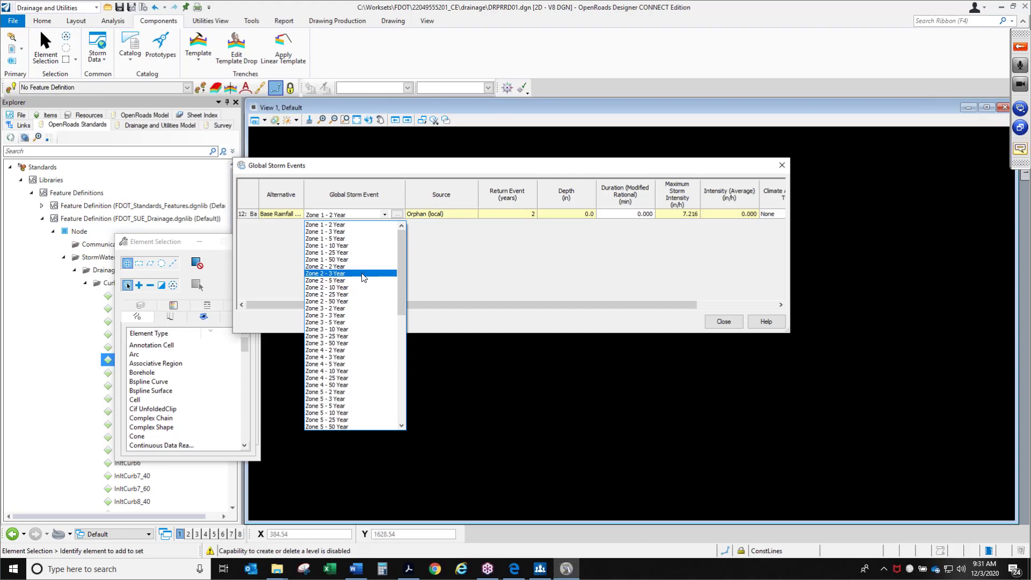
click(330, 275)
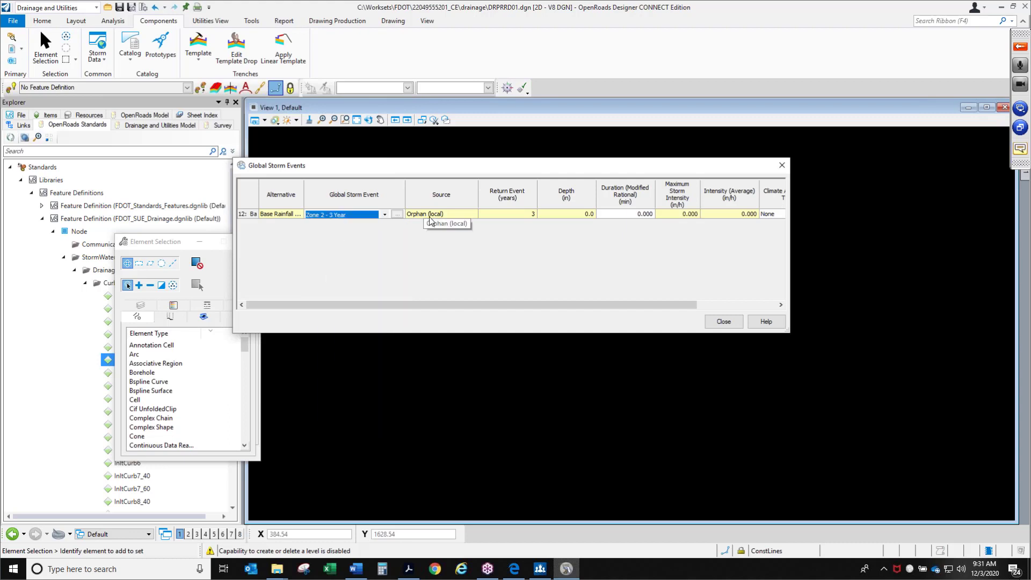
Step: Widen the Global Storm Events dialog and review the source, depth, intensity and climate adjustment columns
click(460, 214)
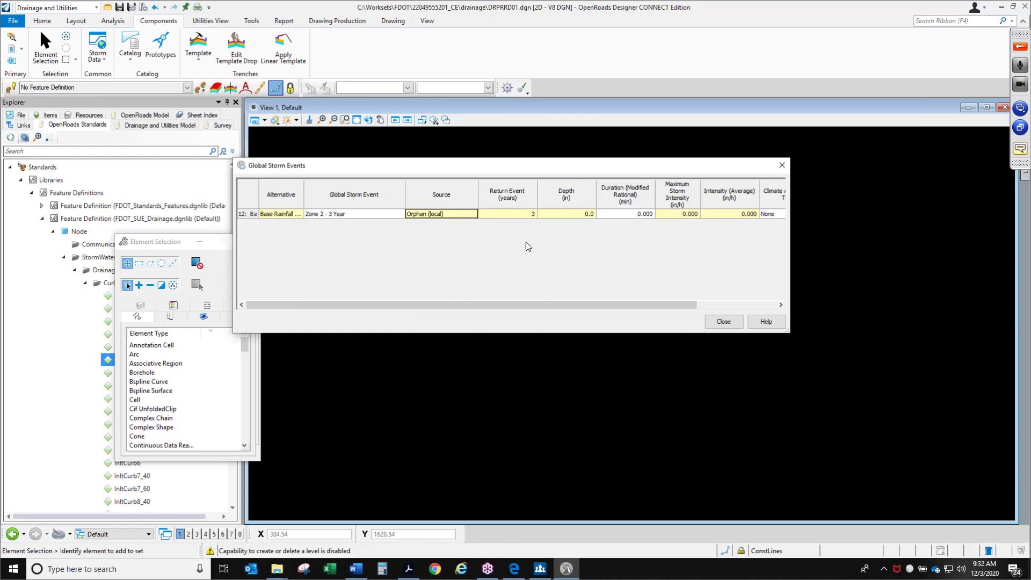
click(559, 215)
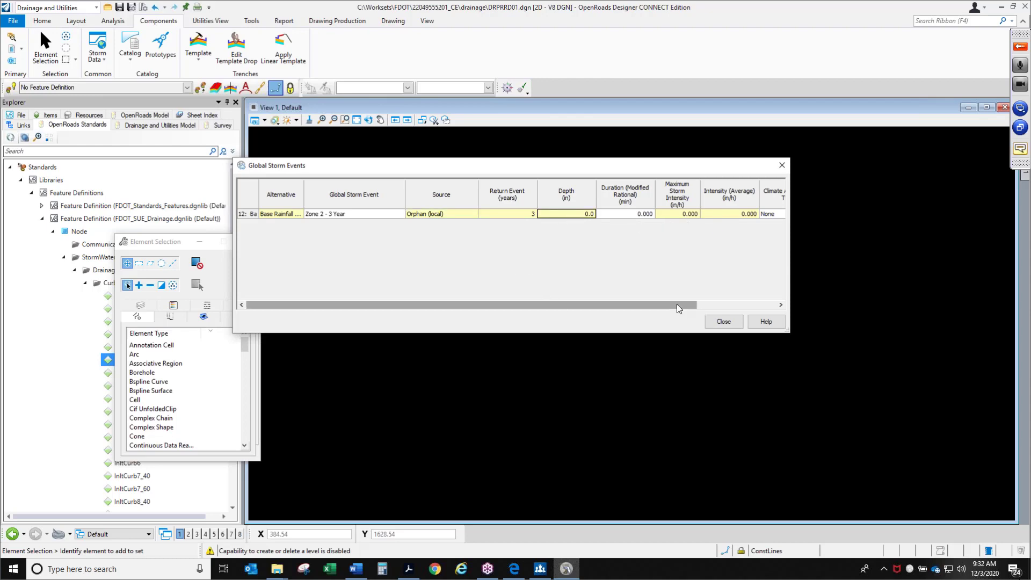
drag(677, 304, 765, 291)
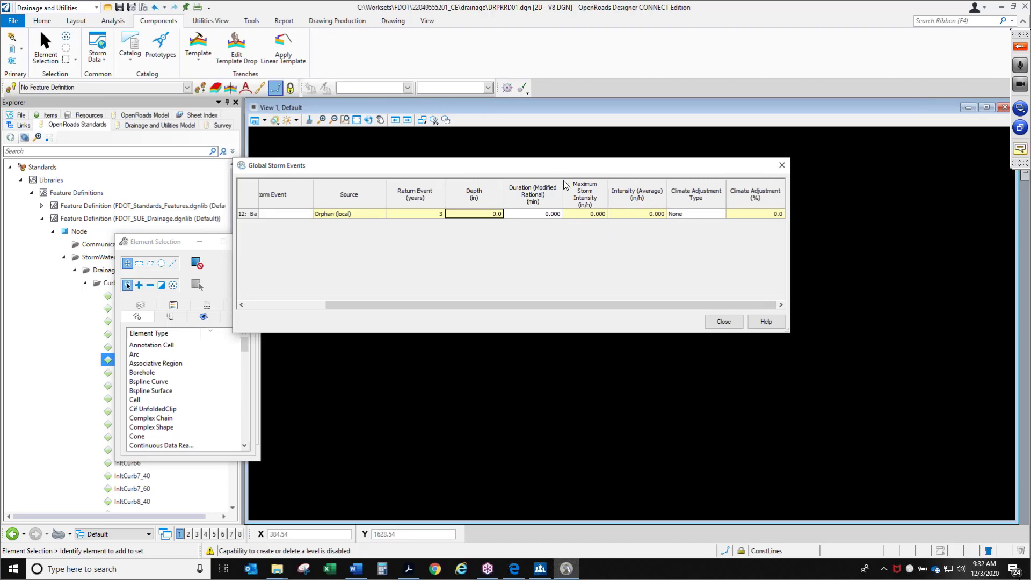
drag(561, 159, 561, 115)
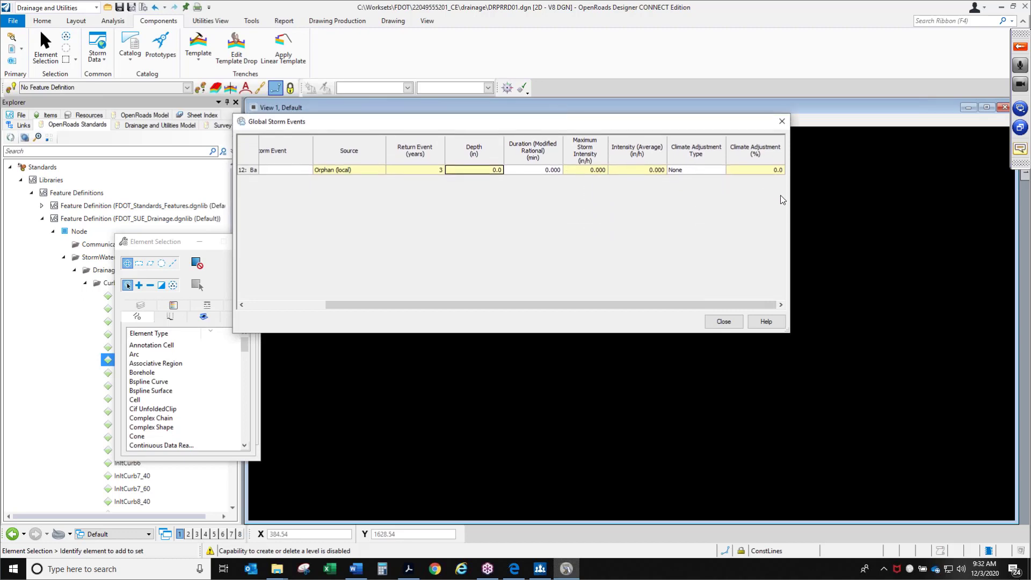
drag(789, 199, 858, 198)
drag(778, 120, 690, 129)
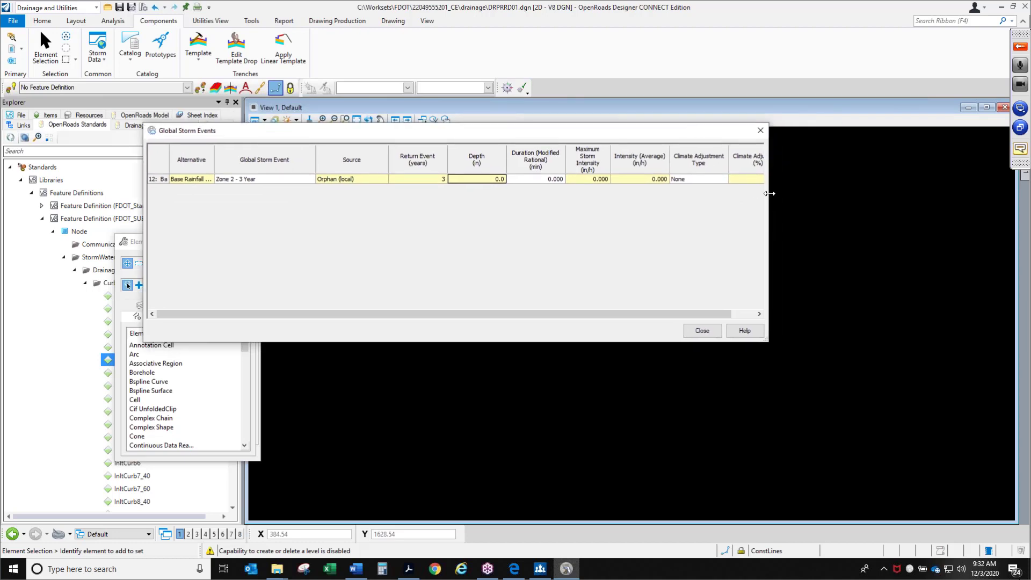
drag(770, 194, 827, 200)
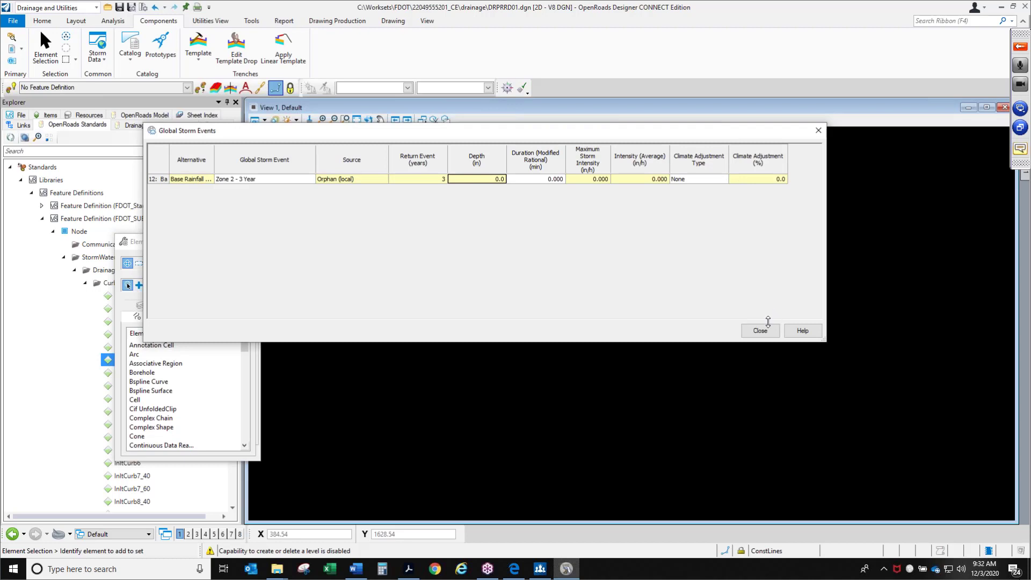
Step: Check the list of available global storm events once more and close the Global Storm Events dialog
click(267, 181)
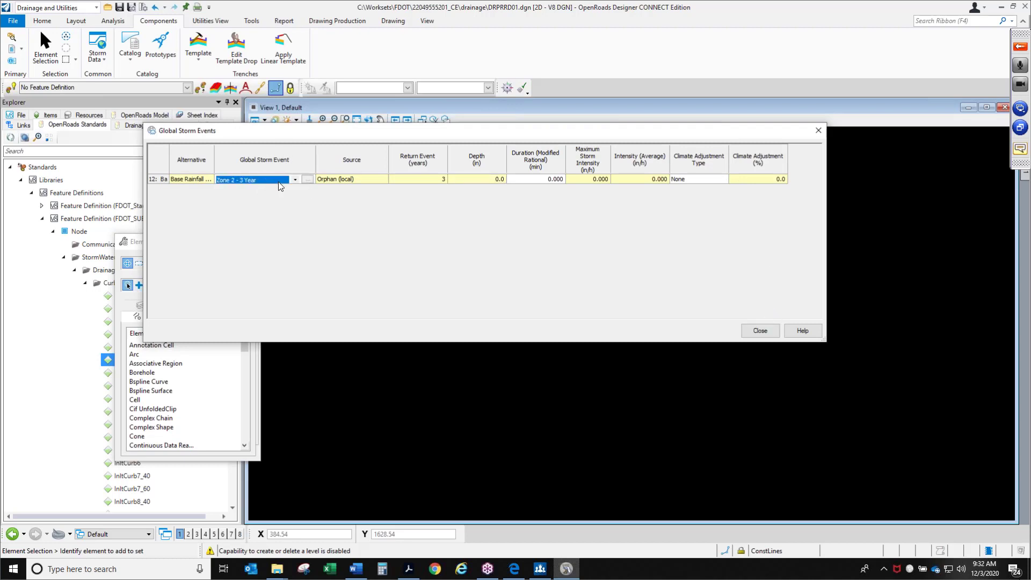
click(296, 180)
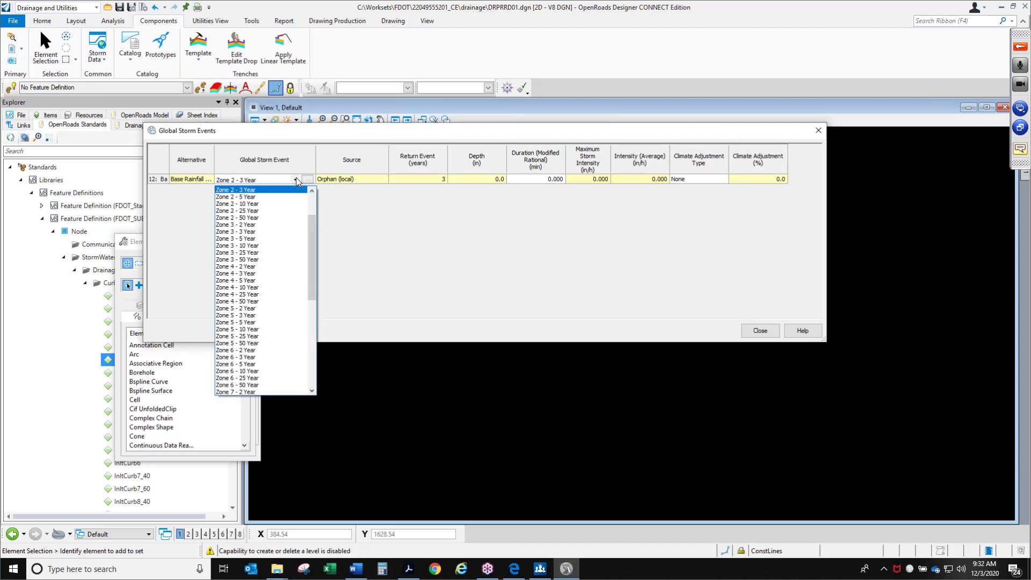
click(425, 238)
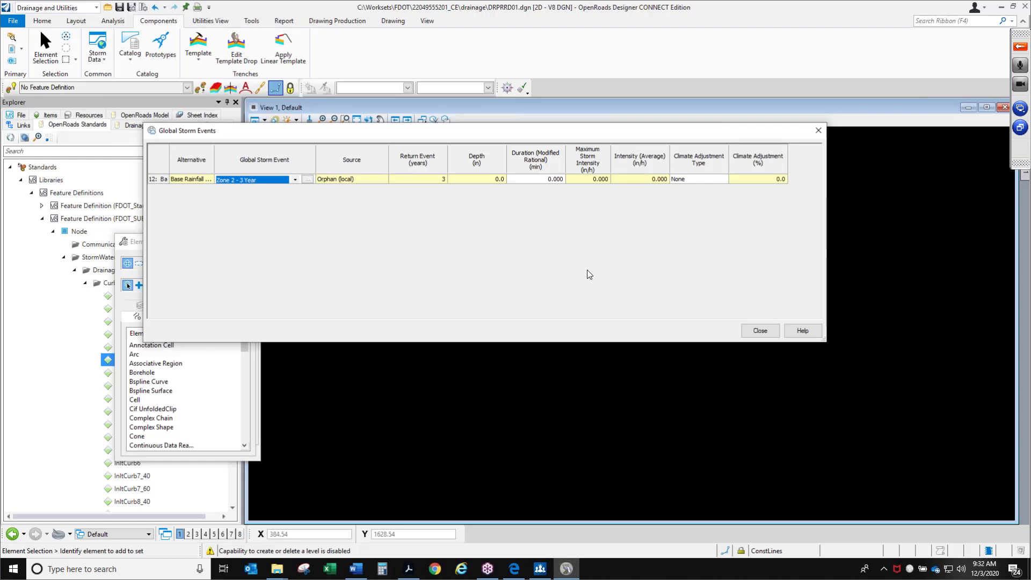
click(760, 330)
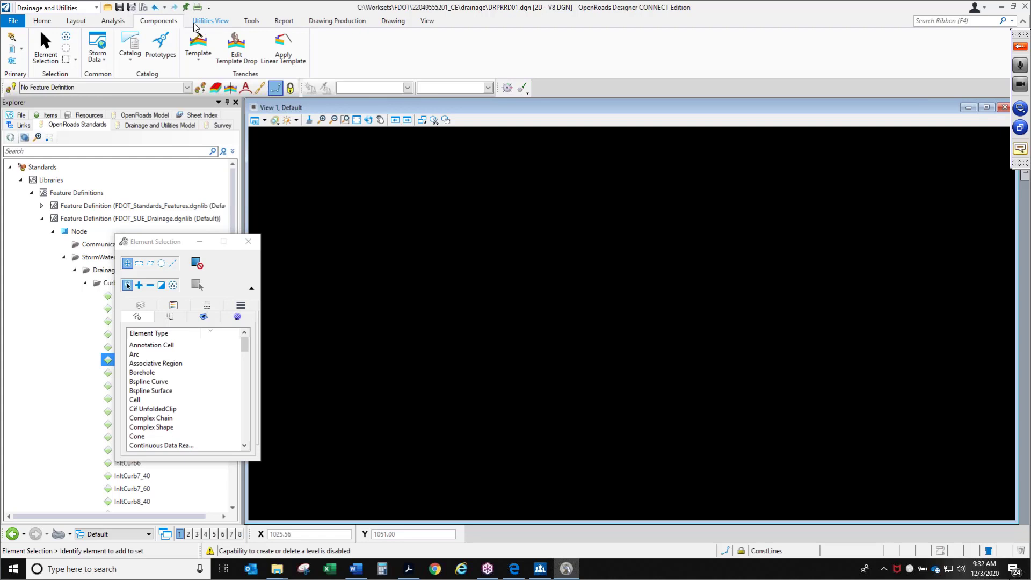
Step: Bring up the analysis Alternatives in an enlarged window and open the Base Rainfall Runoff alternative
click(113, 21)
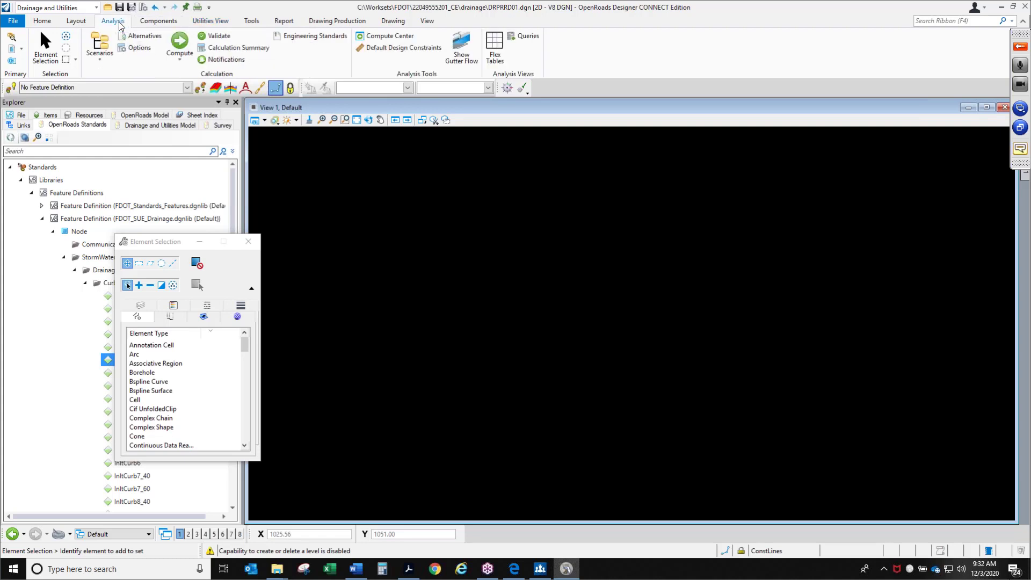
click(154, 39)
drag(53, 119, 405, 163)
drag(486, 355, 540, 439)
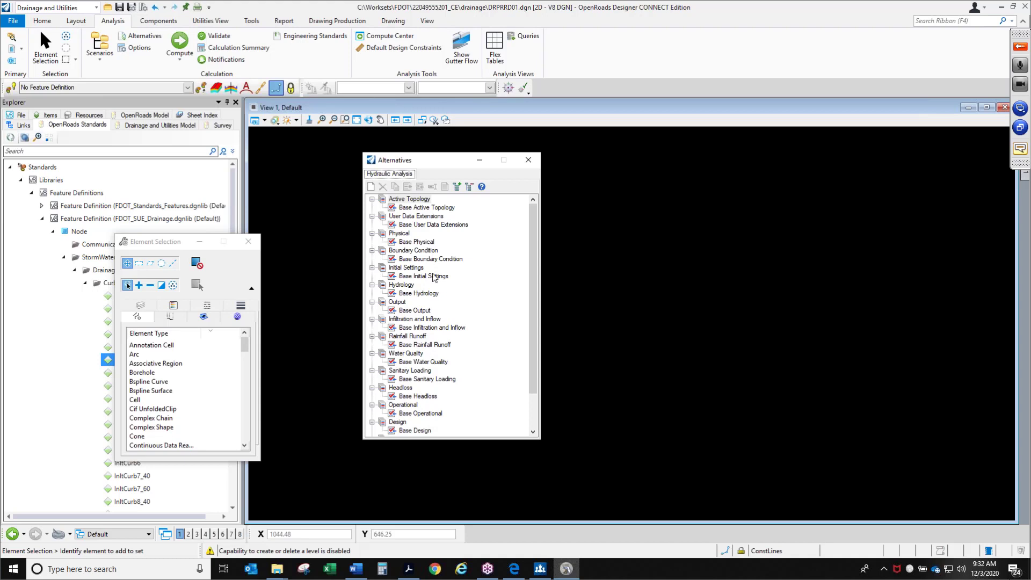
click(429, 344)
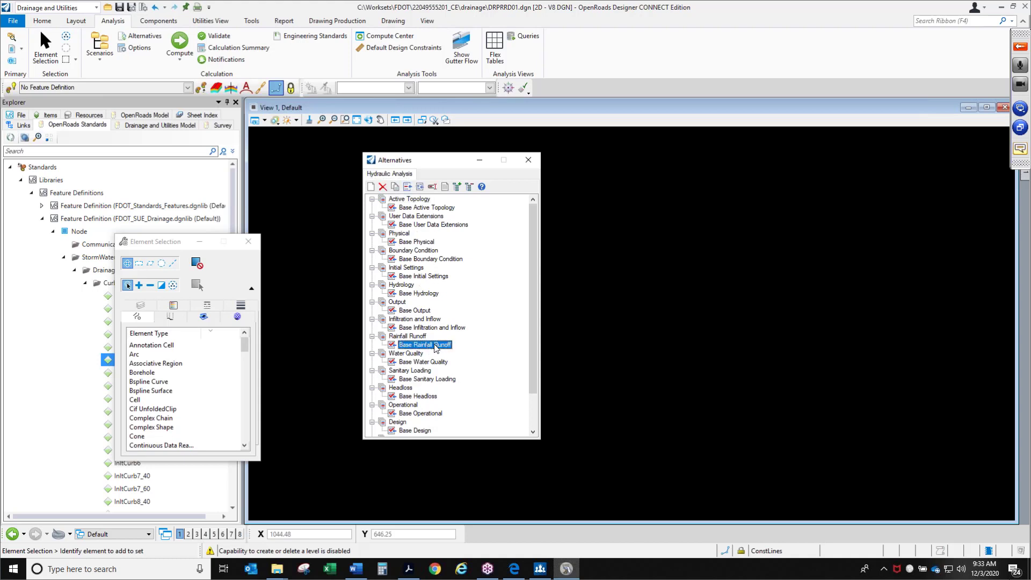
double_click(435, 346)
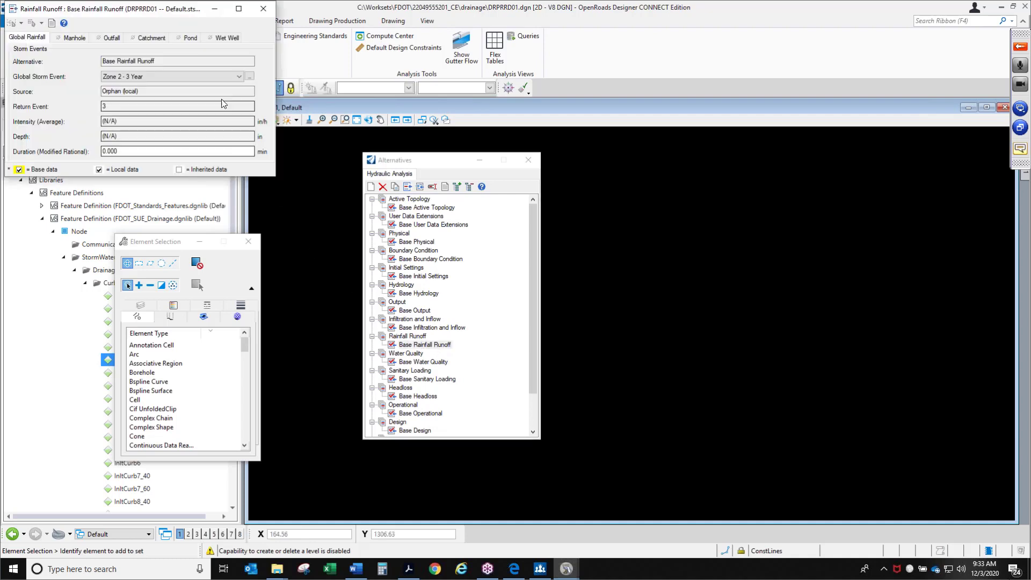
Step: Enlarge the Base Rainfall Runoff editor and review its global storm event, intensity and climate adjustment settings
drag(133, 16, 224, 136)
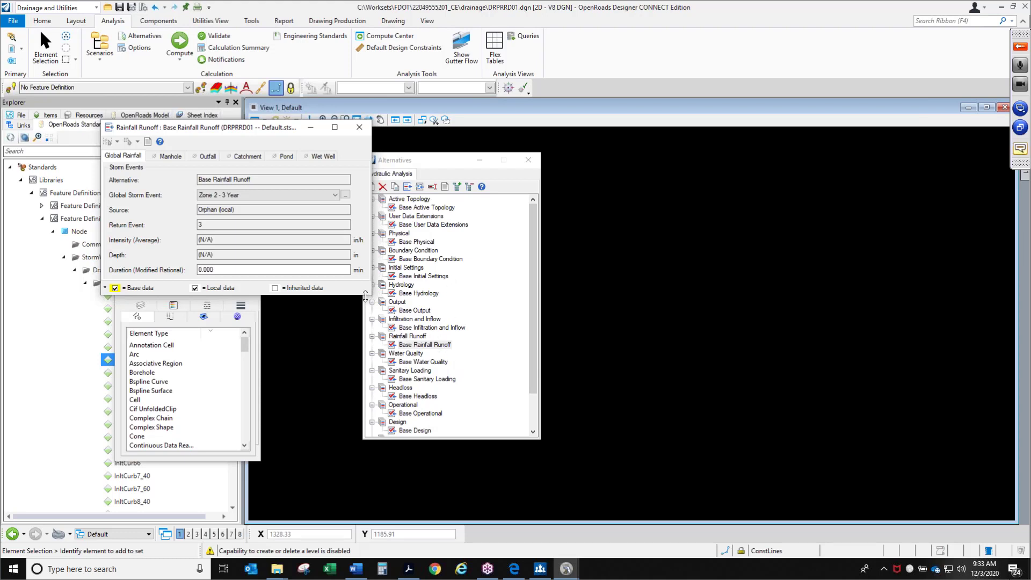
drag(367, 294, 531, 339)
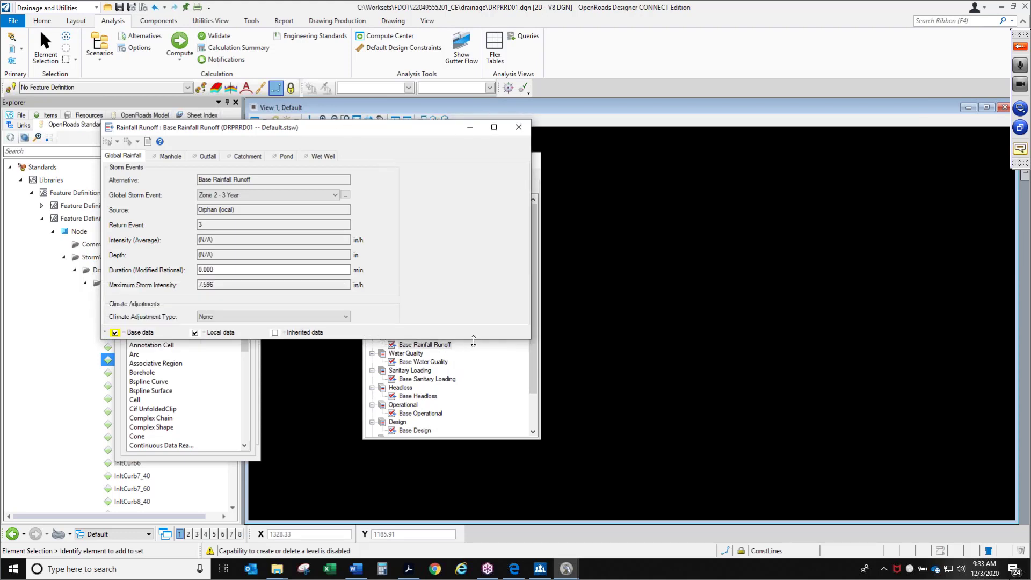
drag(475, 366, 475, 367)
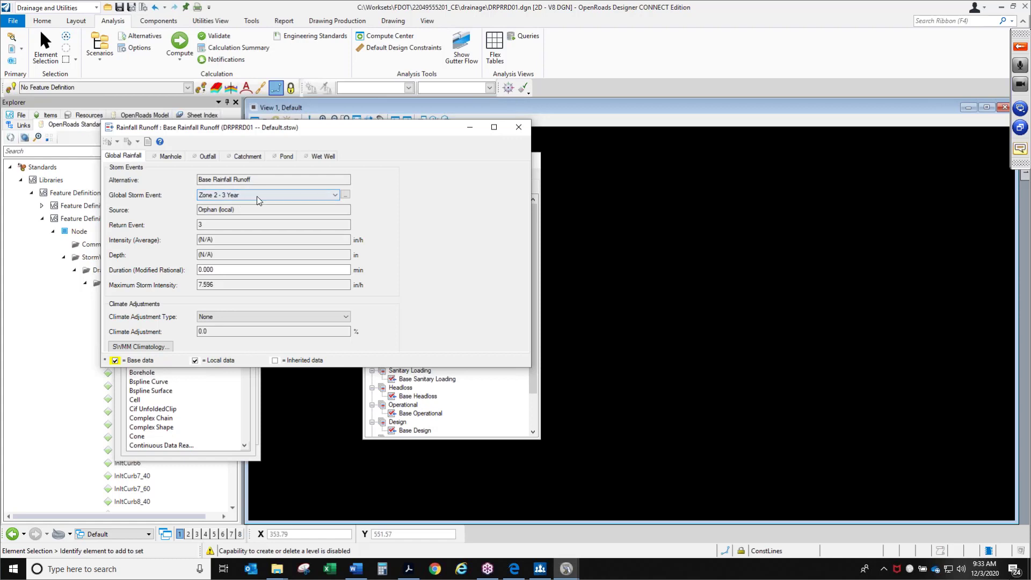
Step: Compare the local rainfall columns for manholes, outfalls and catchments with the global rainfall settings and close the alternative windows
click(173, 157)
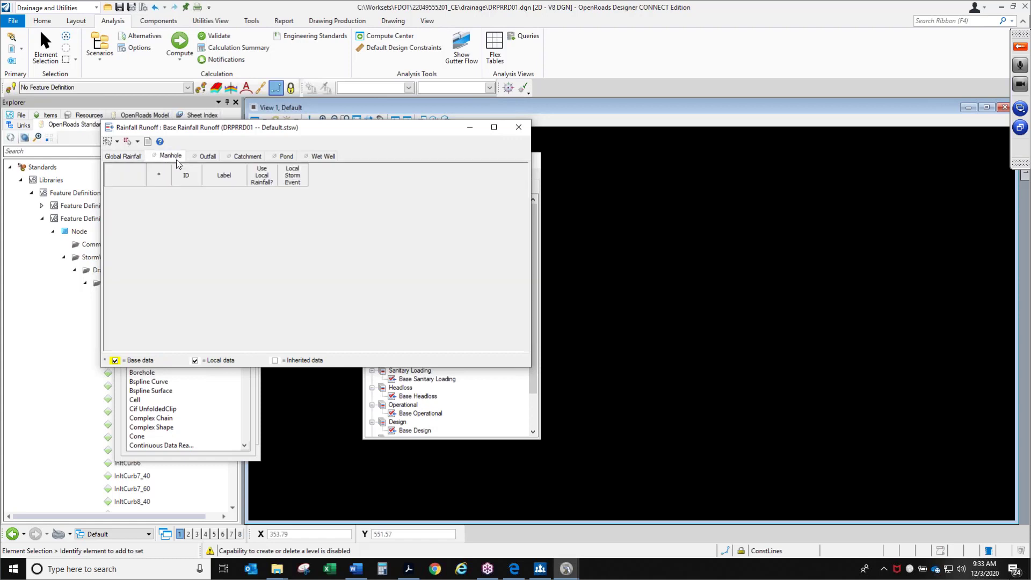
click(210, 155)
click(247, 156)
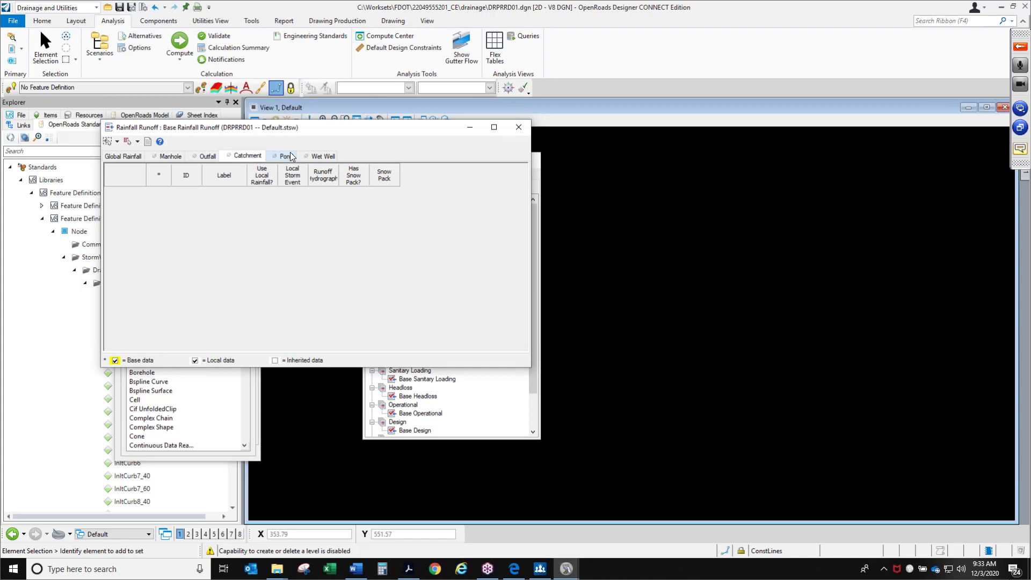
click(209, 157)
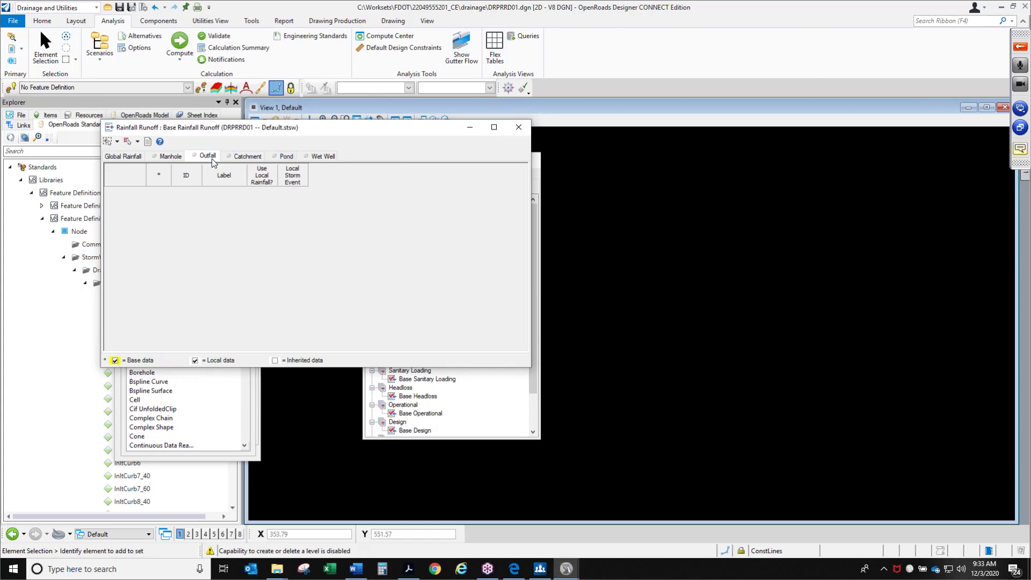
click(176, 155)
click(245, 156)
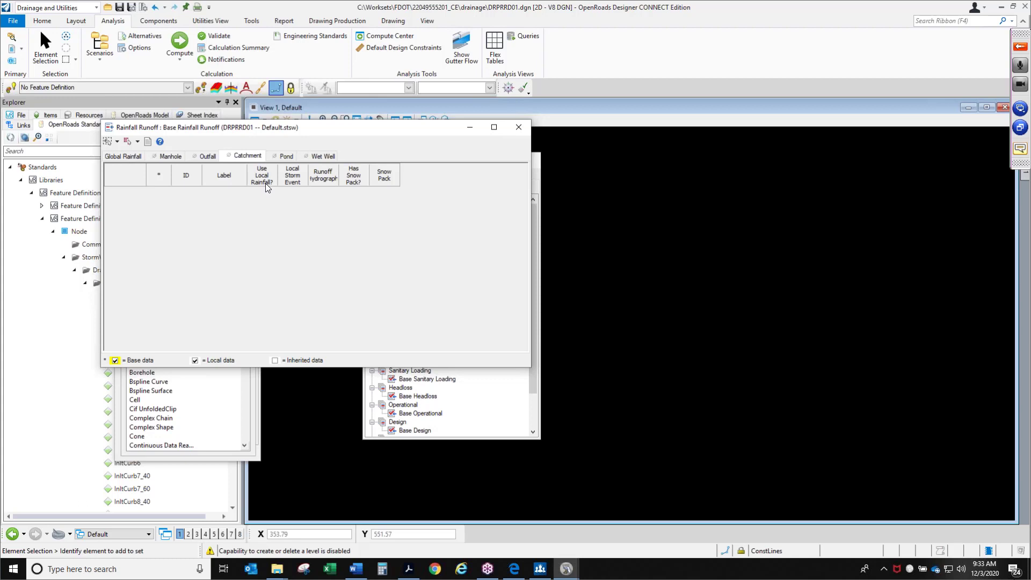
click(126, 156)
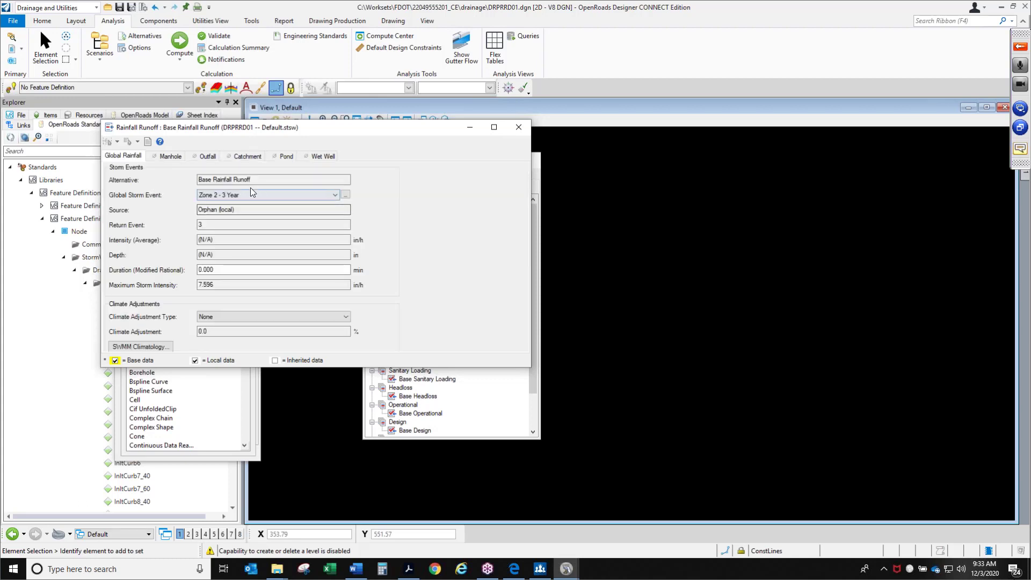
click(246, 155)
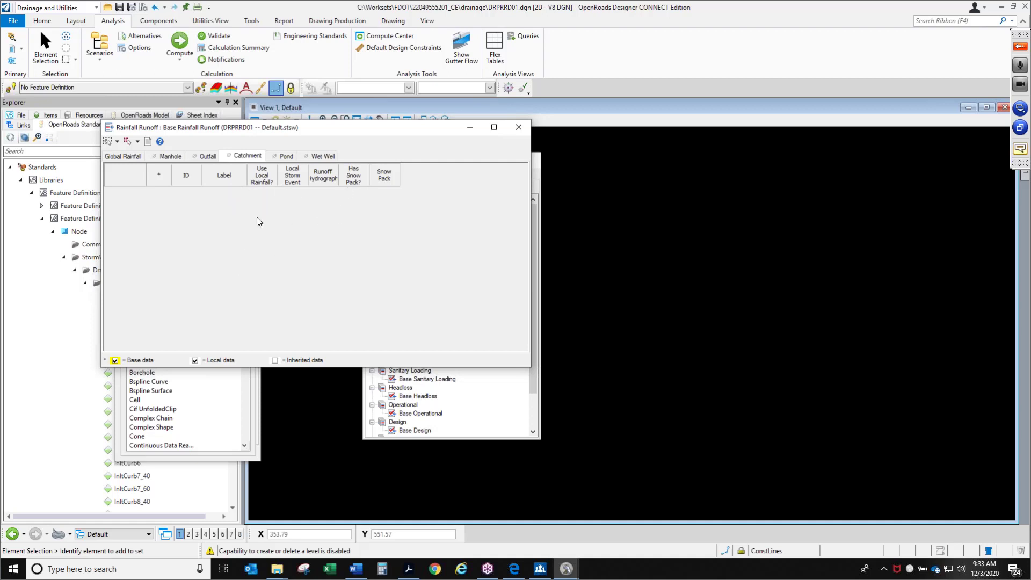
click(525, 130)
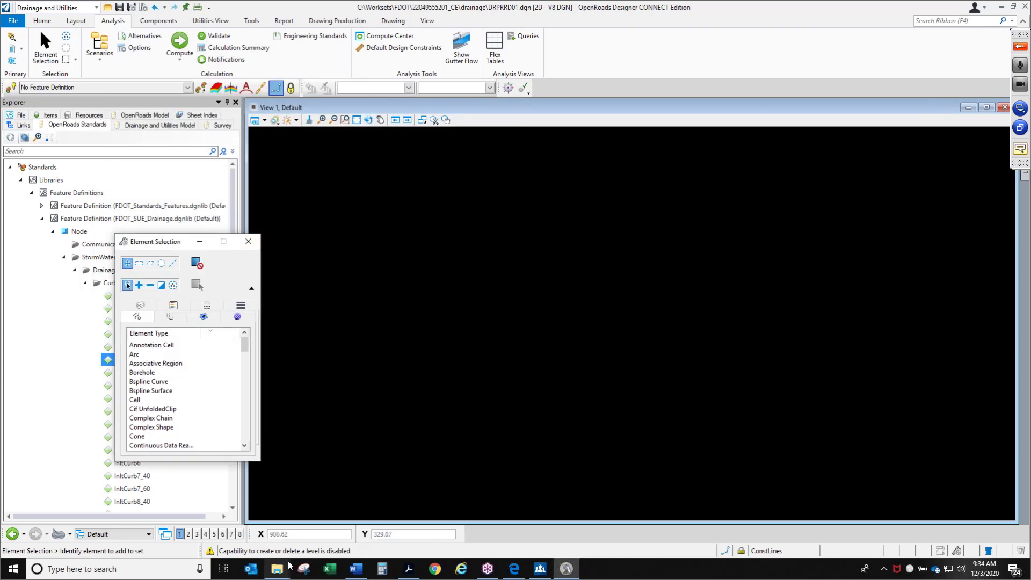
Step: Switch to the drainage training guide in Adobe Acrobat, fit the full page in the window and advance to Chapter 2, Layout Tools & Profile Runs
click(422, 570)
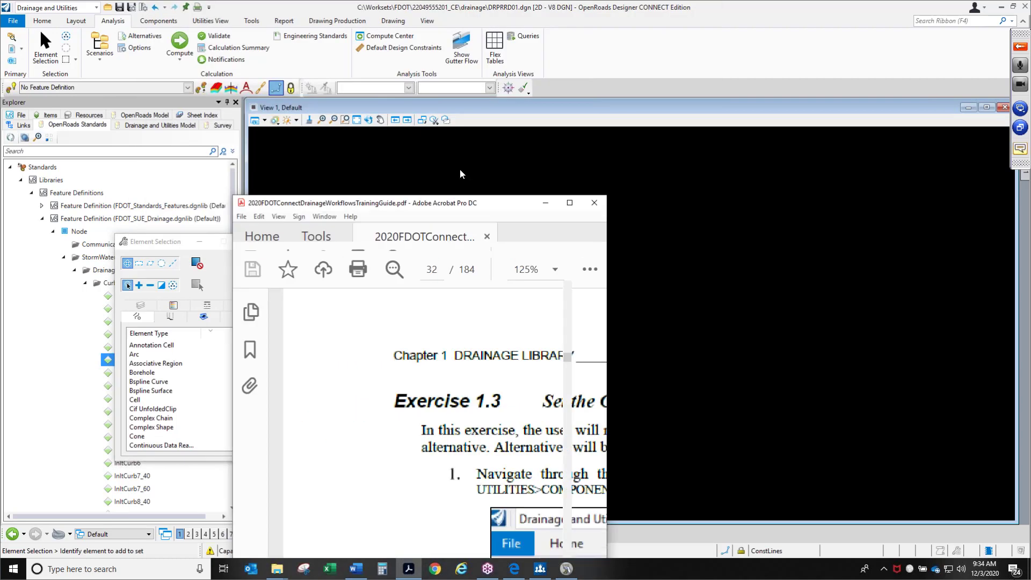
click(567, 154)
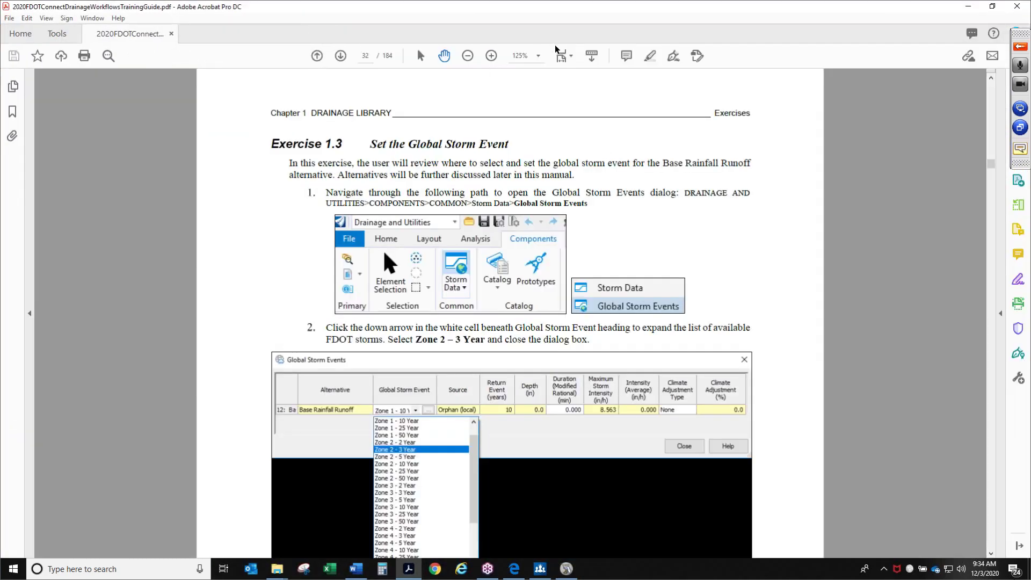
click(564, 56)
click(612, 90)
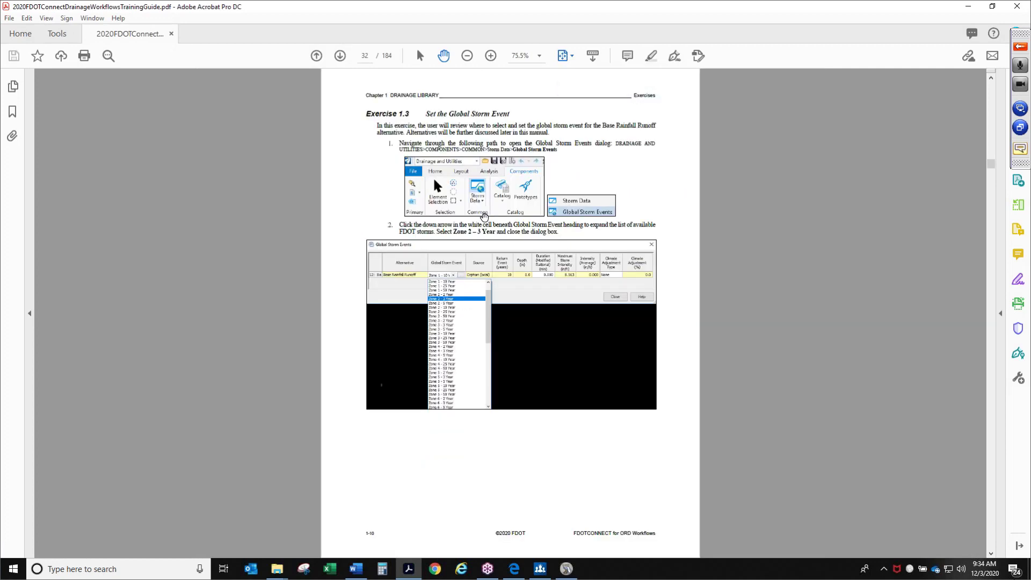
scroll(485, 218, down, 1)
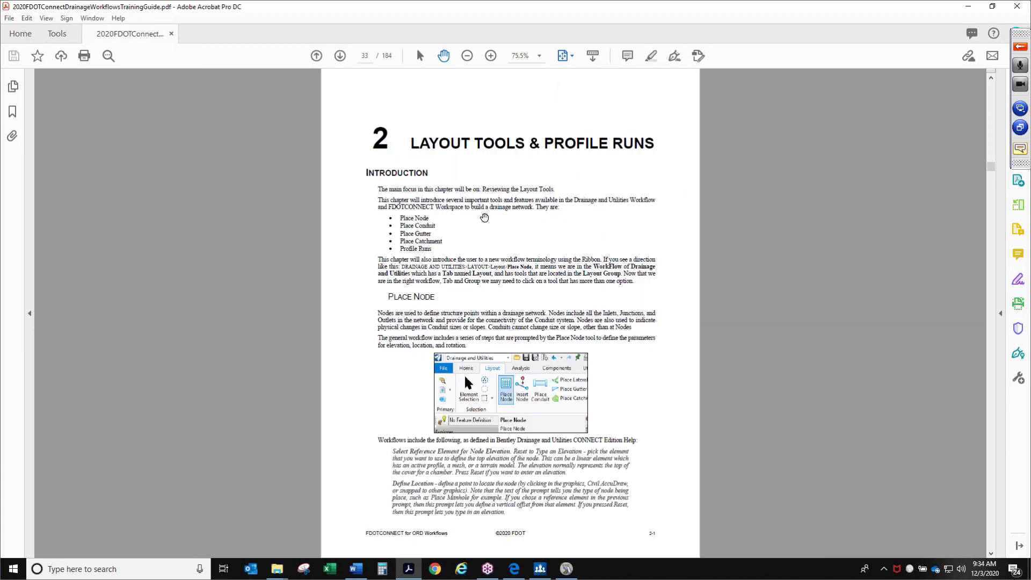